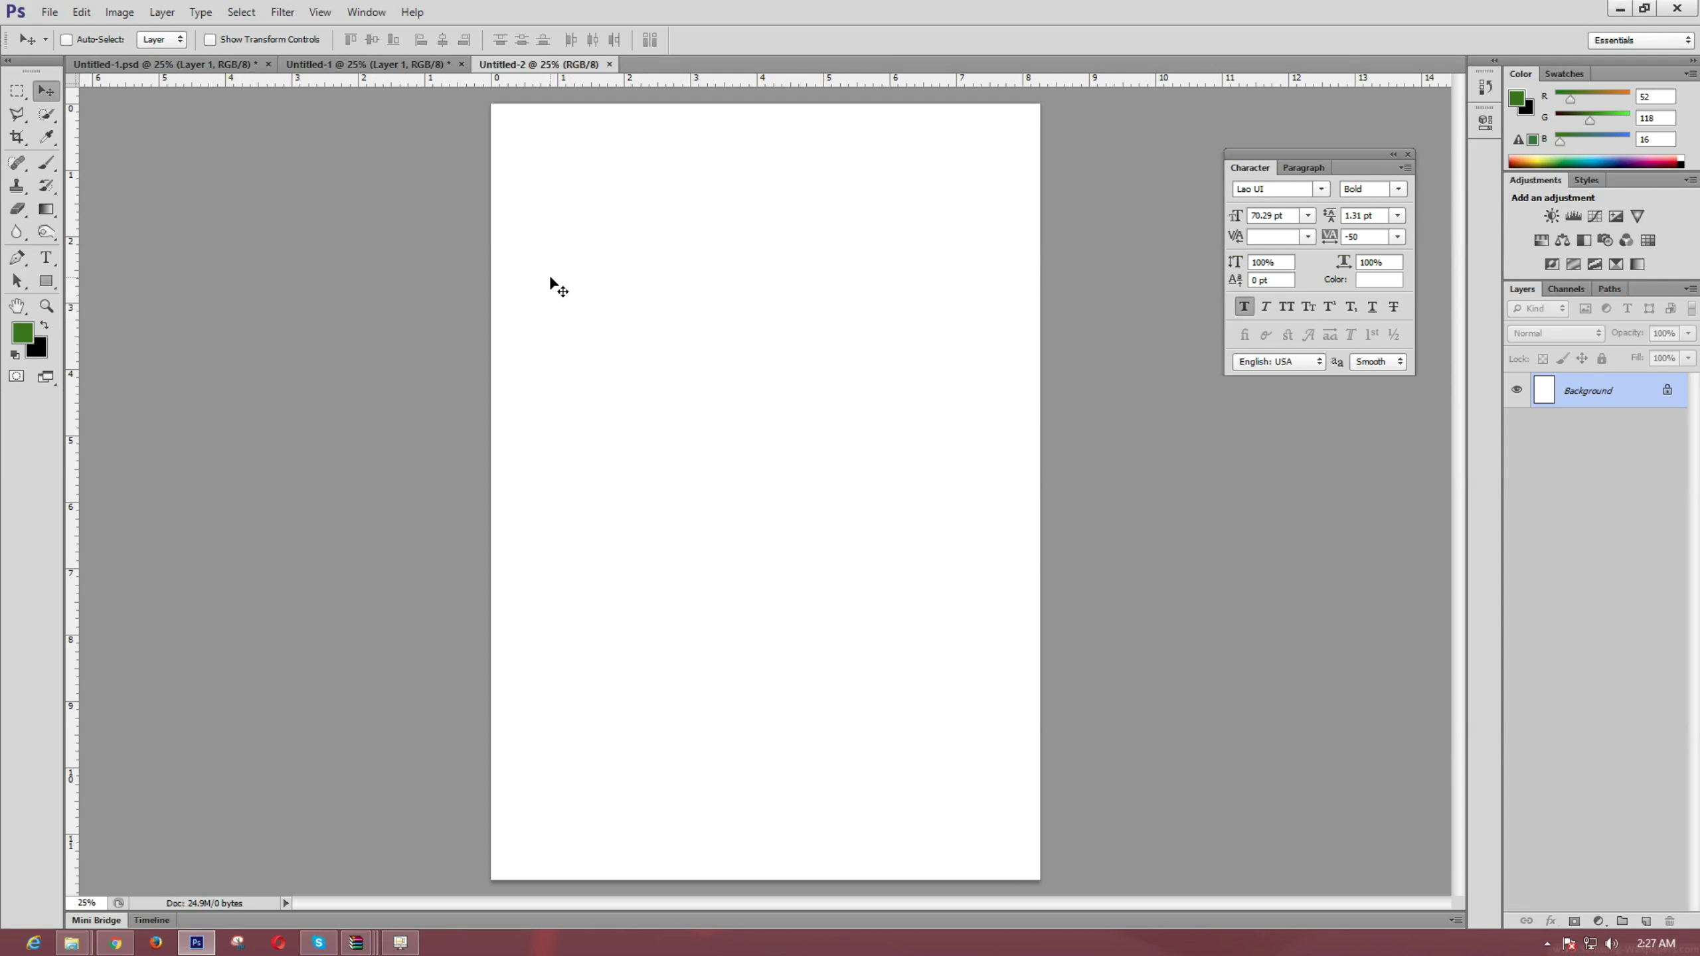
Drag the girl-in-white-dress layer from Untitled-1 onto the blank Untitled-2 canvas.
left_click(359, 64)
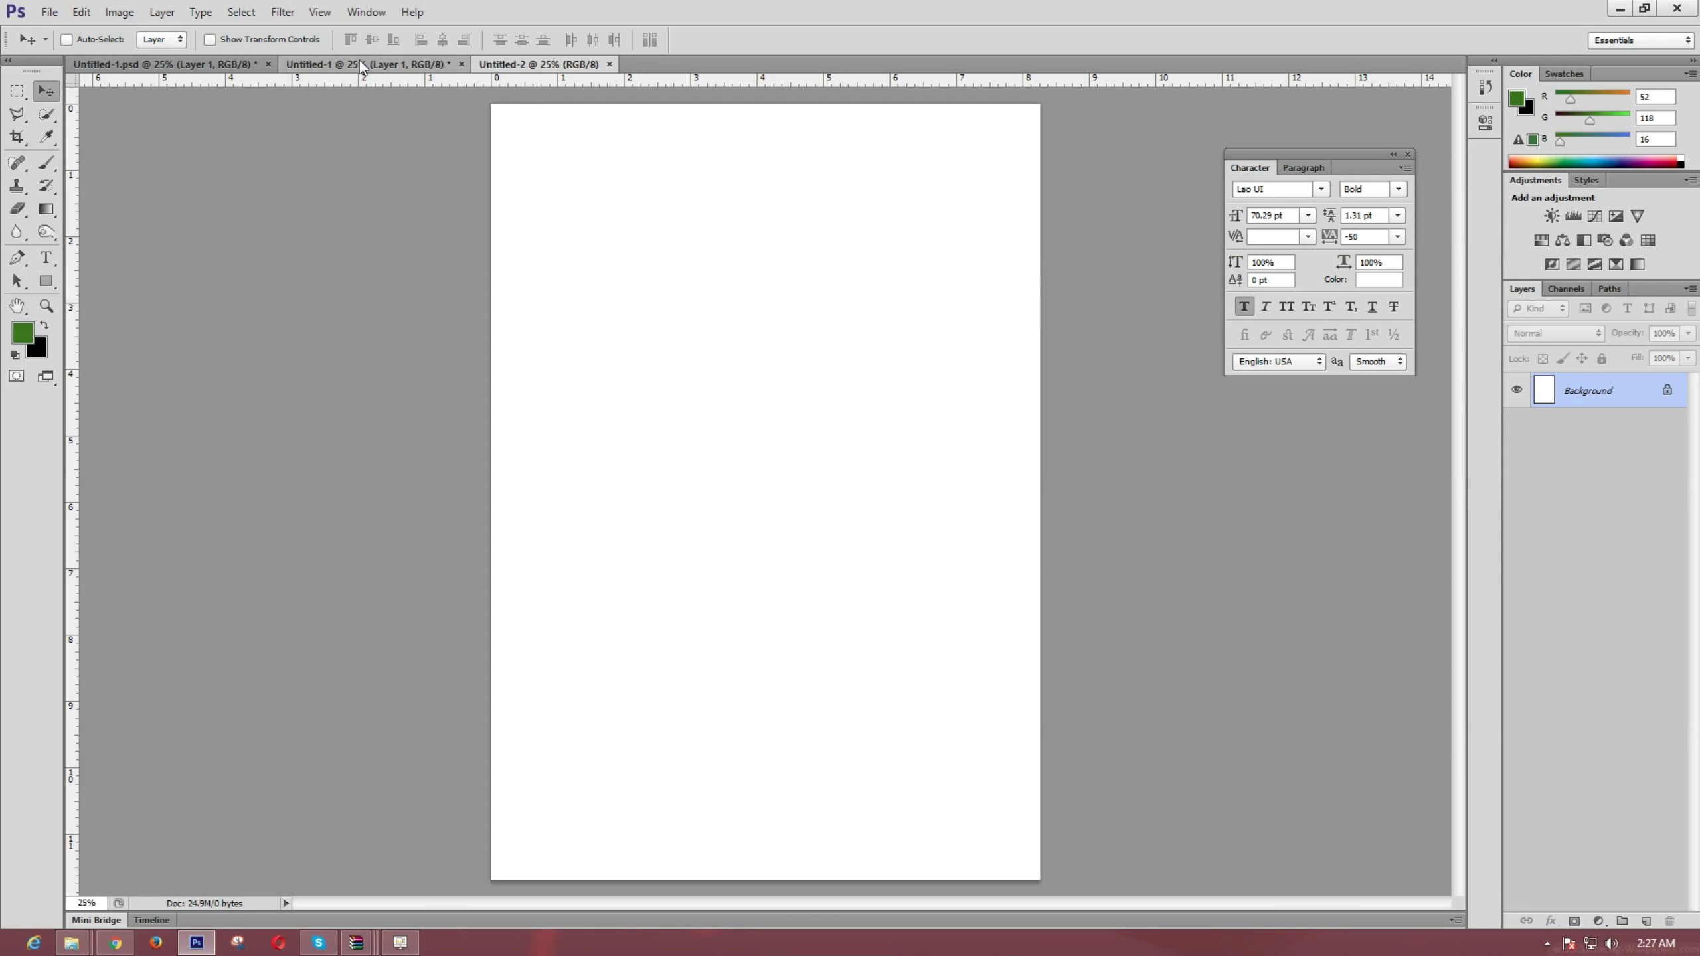
left_click_drag(738, 405, 658, 391)
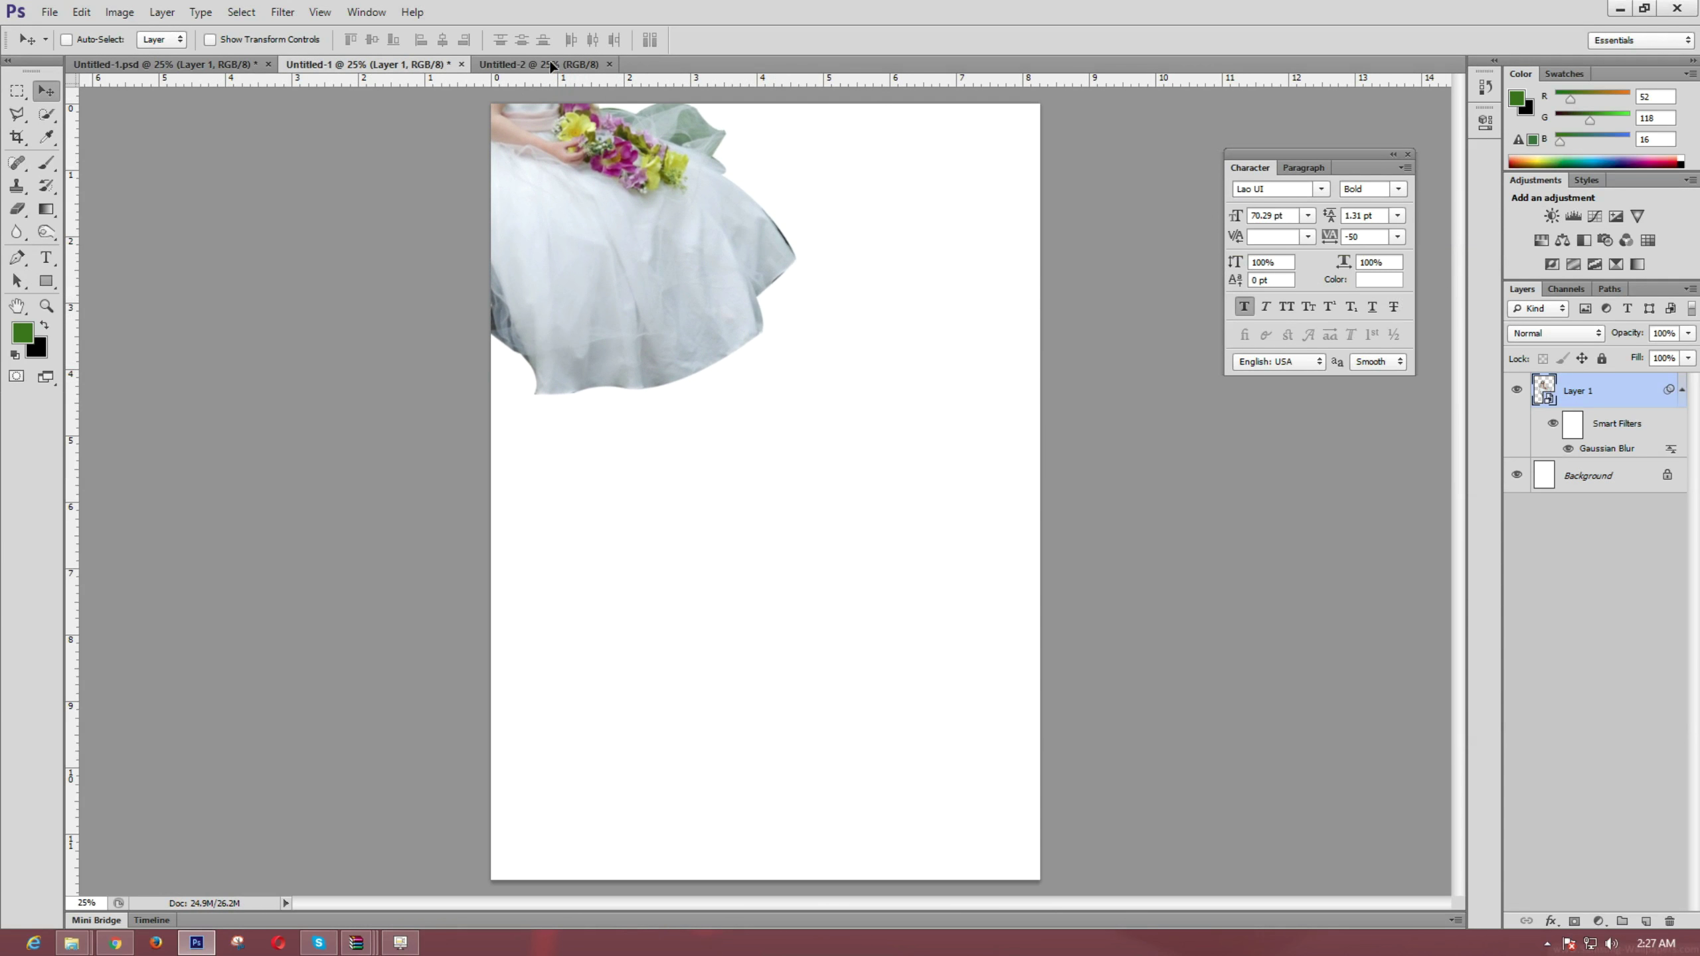
mouse_move(659, 391)
left_mouse_down()
mouse_move(554, 65)
mouse_move(760, 469)
left_mouse_up()
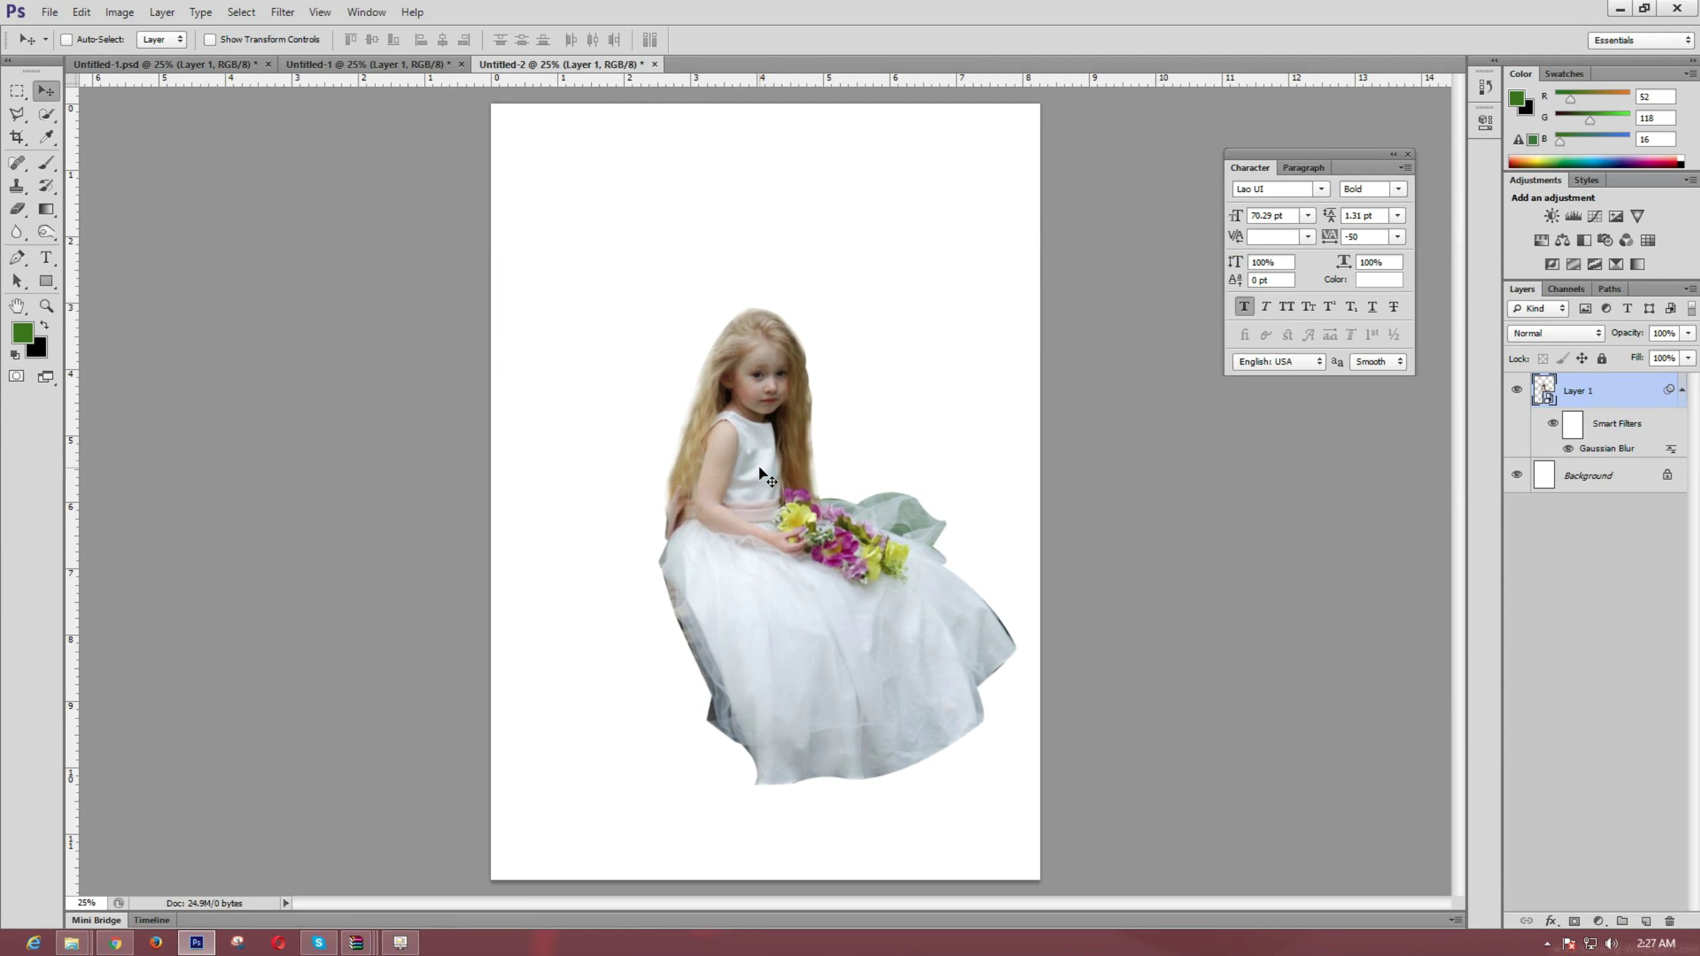
left_click(49, 11)
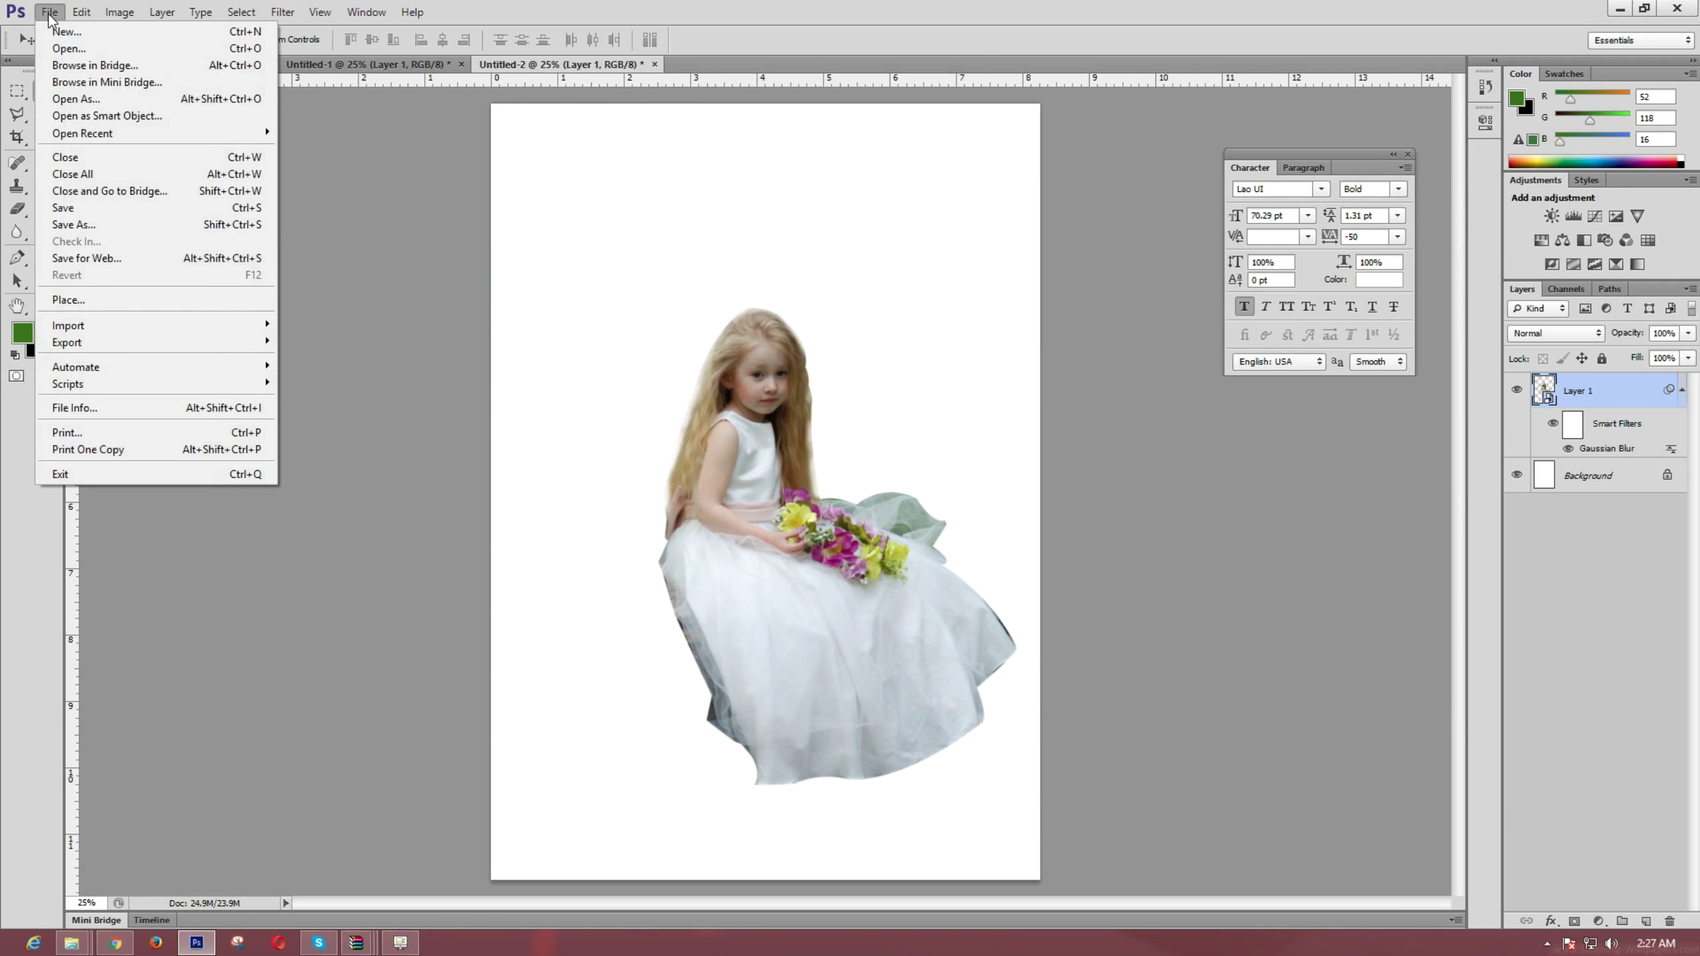
Place the old-growth forest photo and scale it to fill the page.
left_click(96, 303)
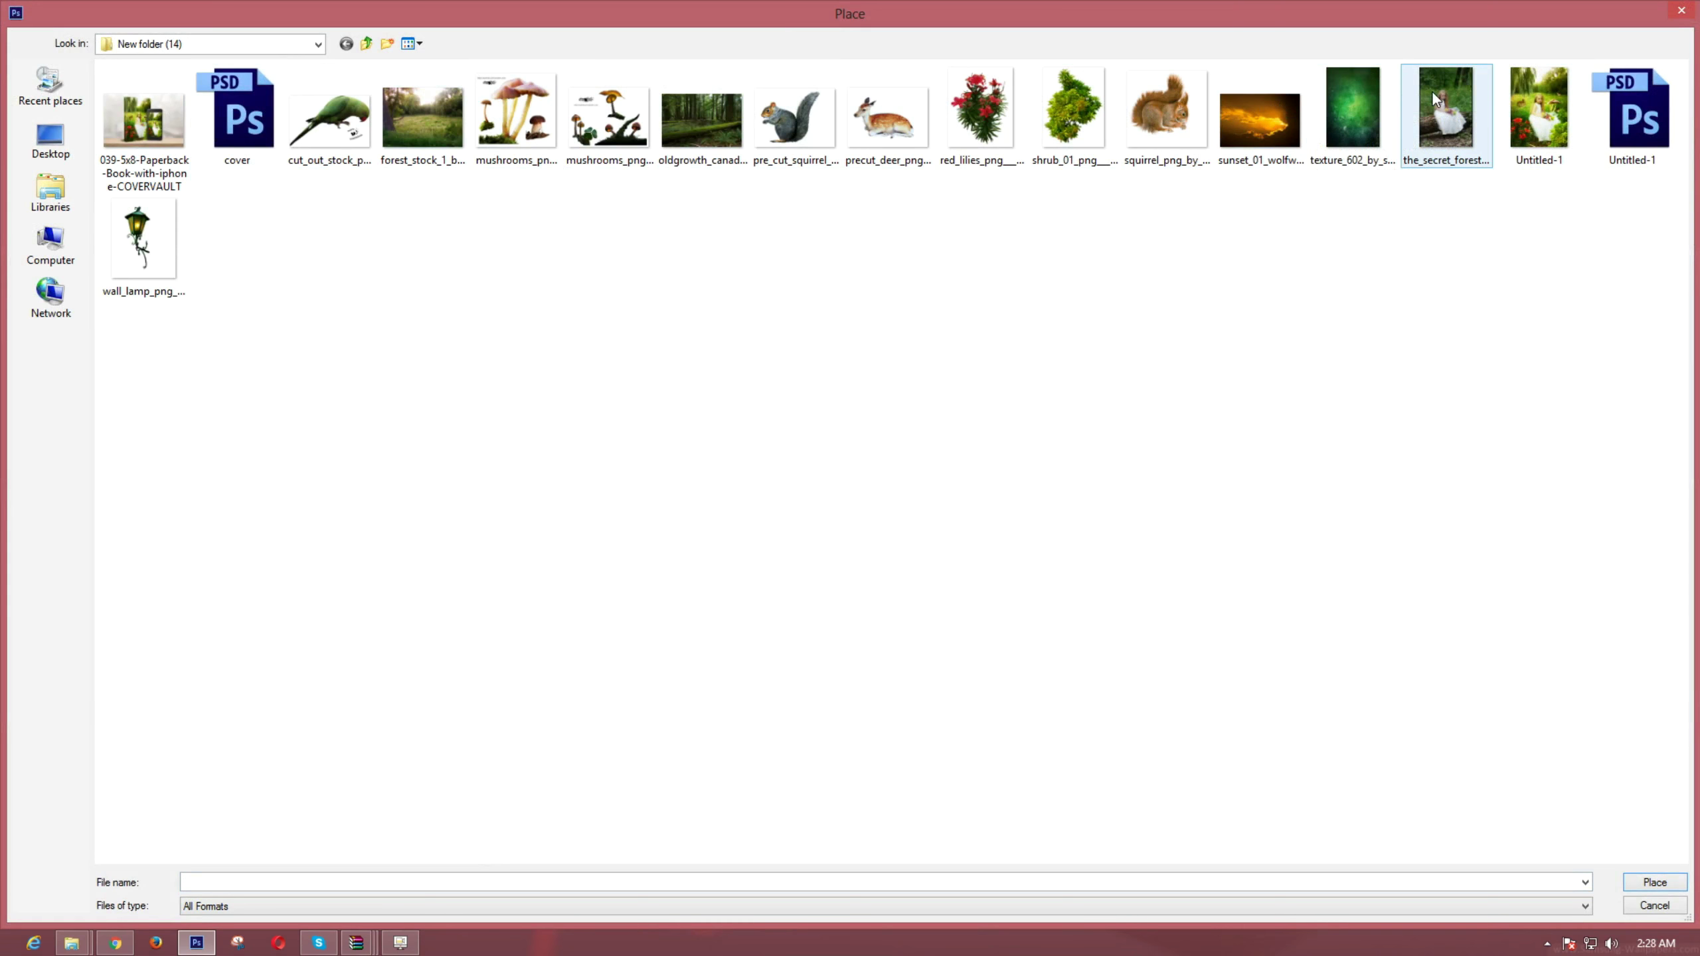
double_click(693, 125)
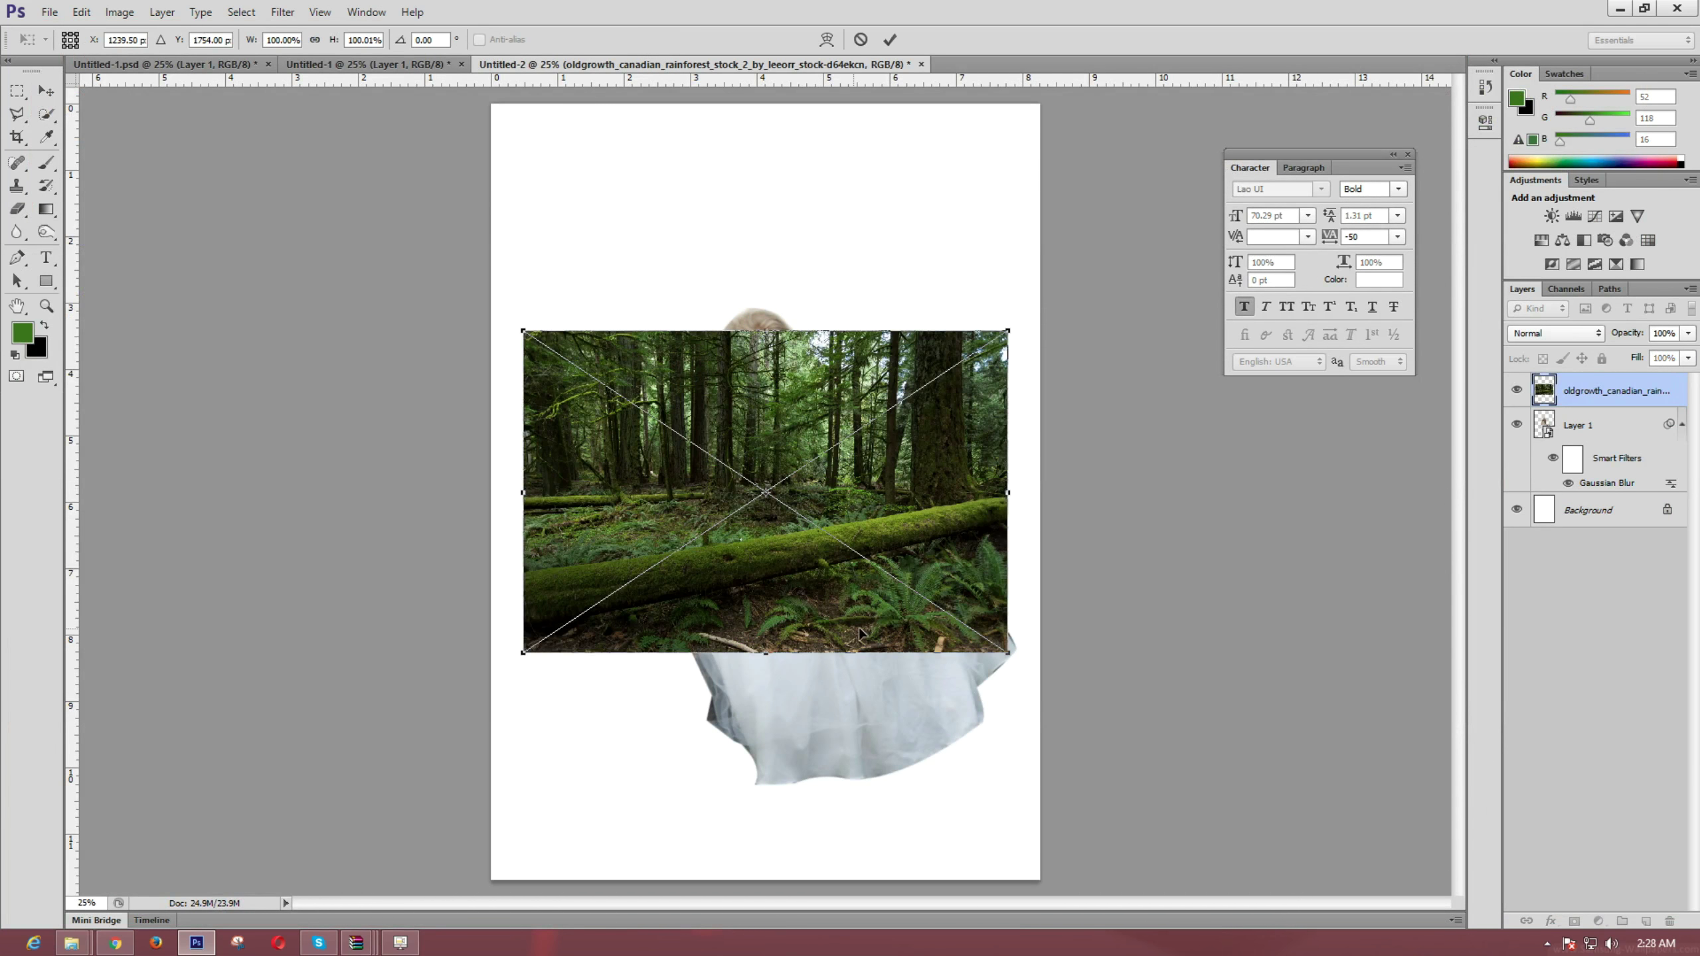
mouse_move(1006, 655)
left_mouse_down()
mouse_move(1022, 704)
mouse_move(1345, 924)
left_mouse_up()
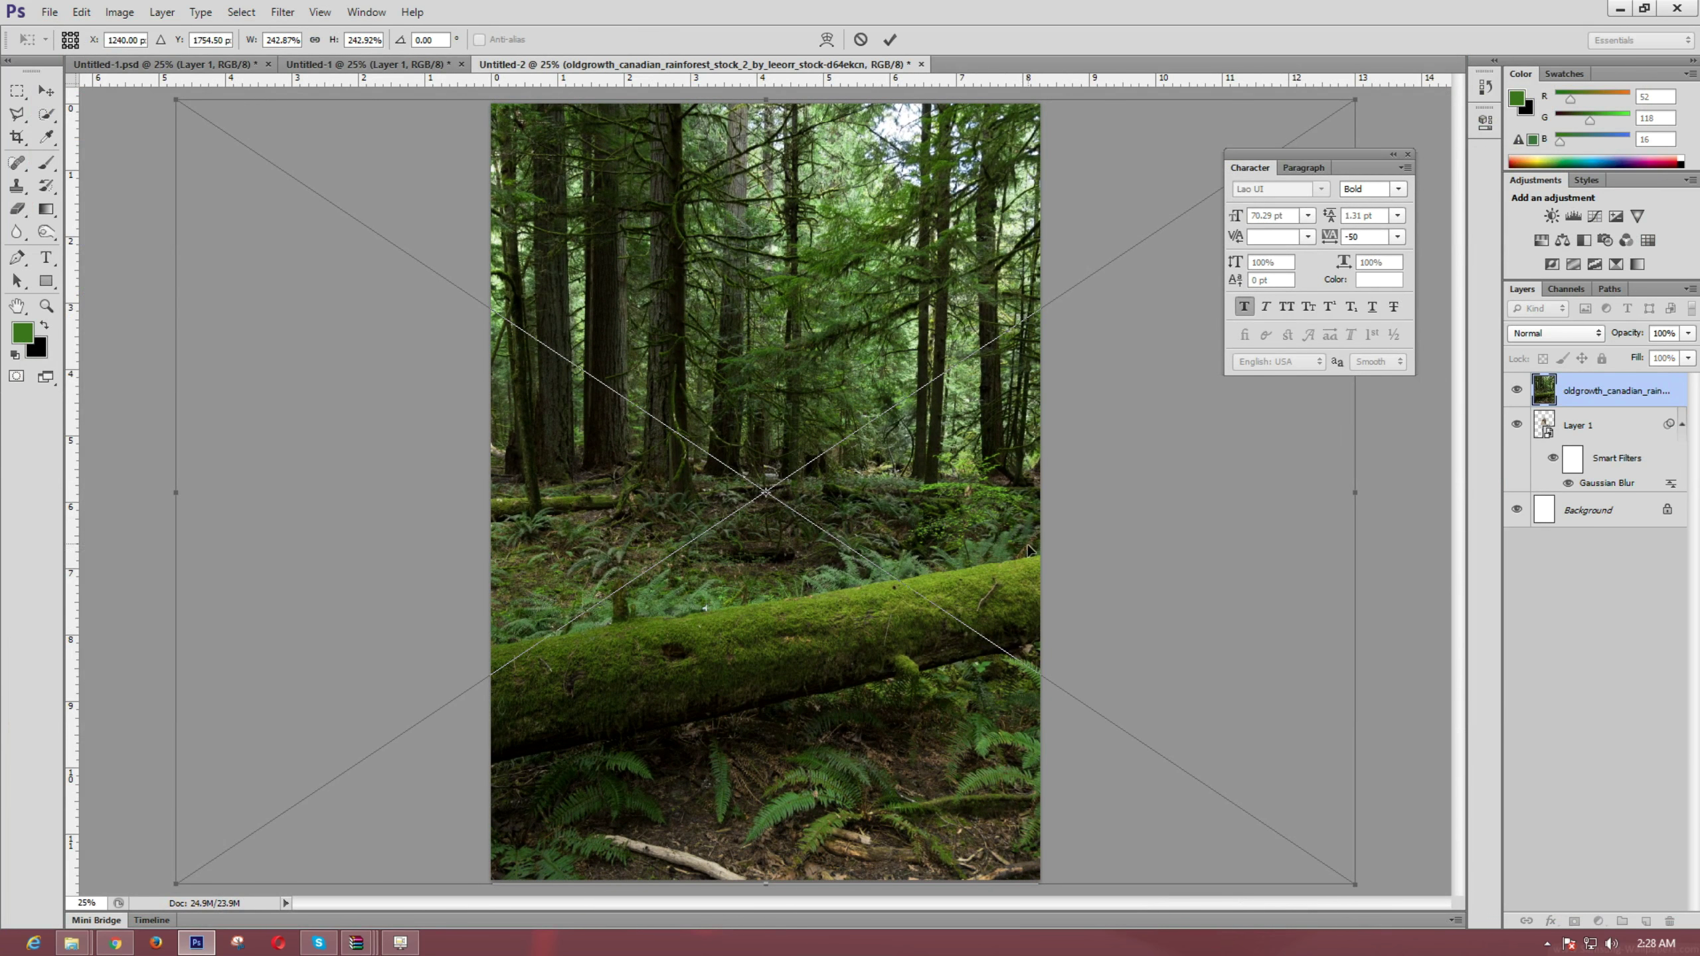
key("Return")
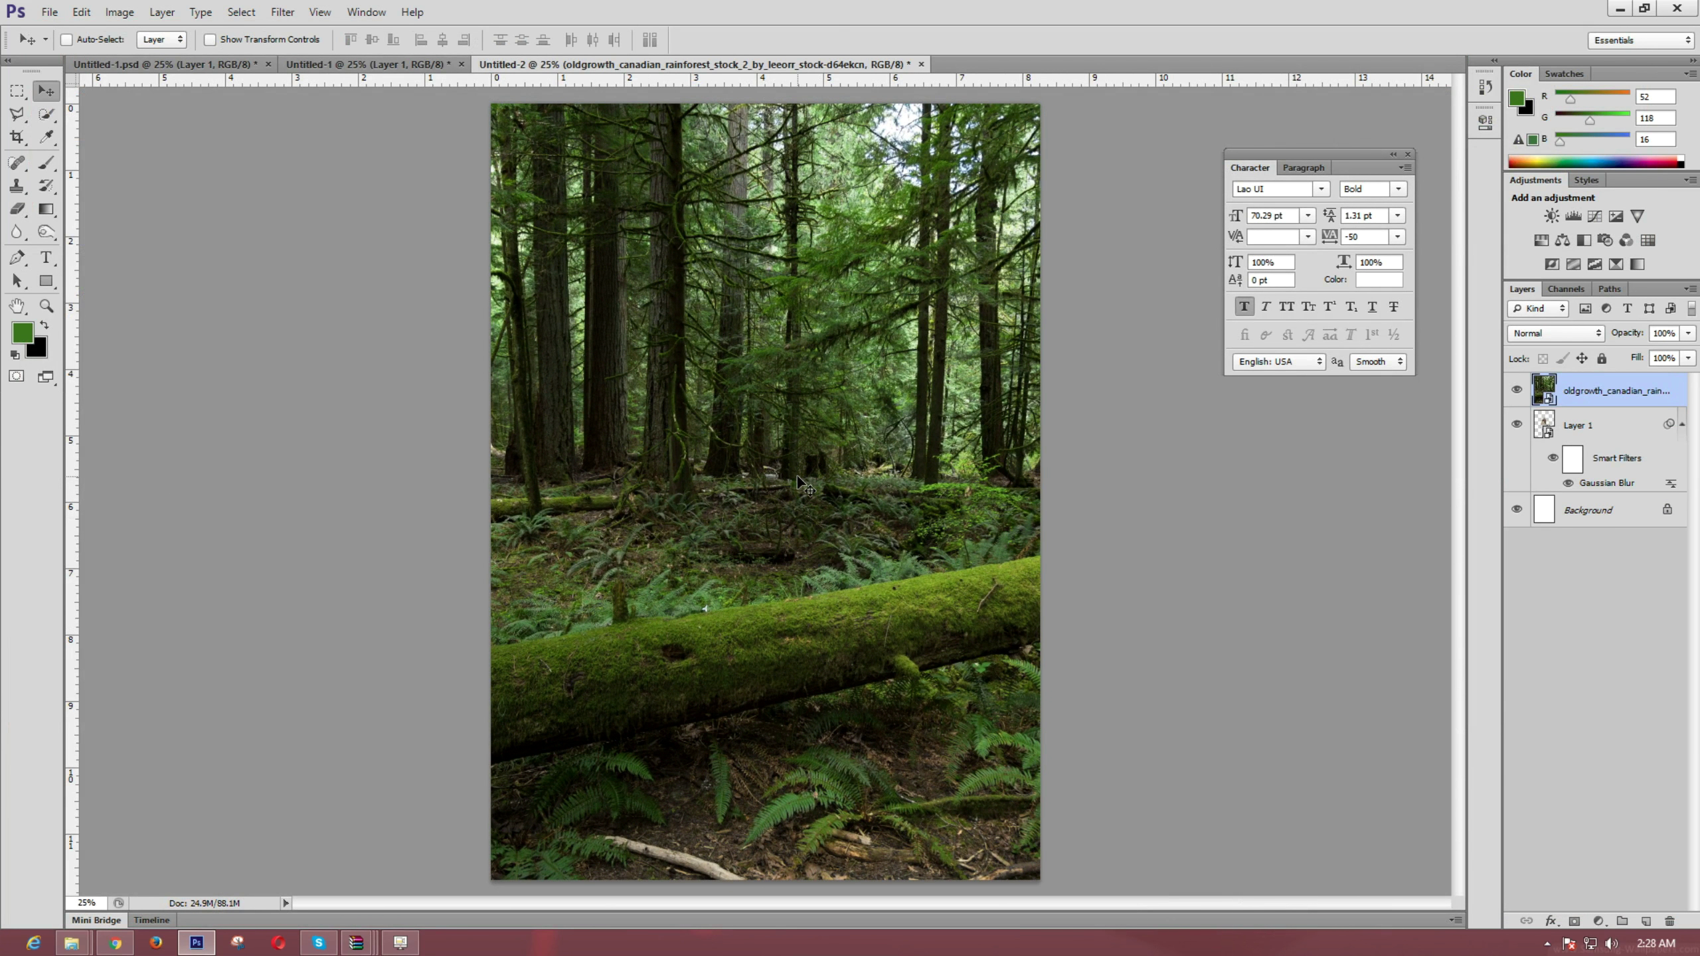
Stack the girl's layer above the forest and seat her on the mossy log.
left_click(1600, 428)
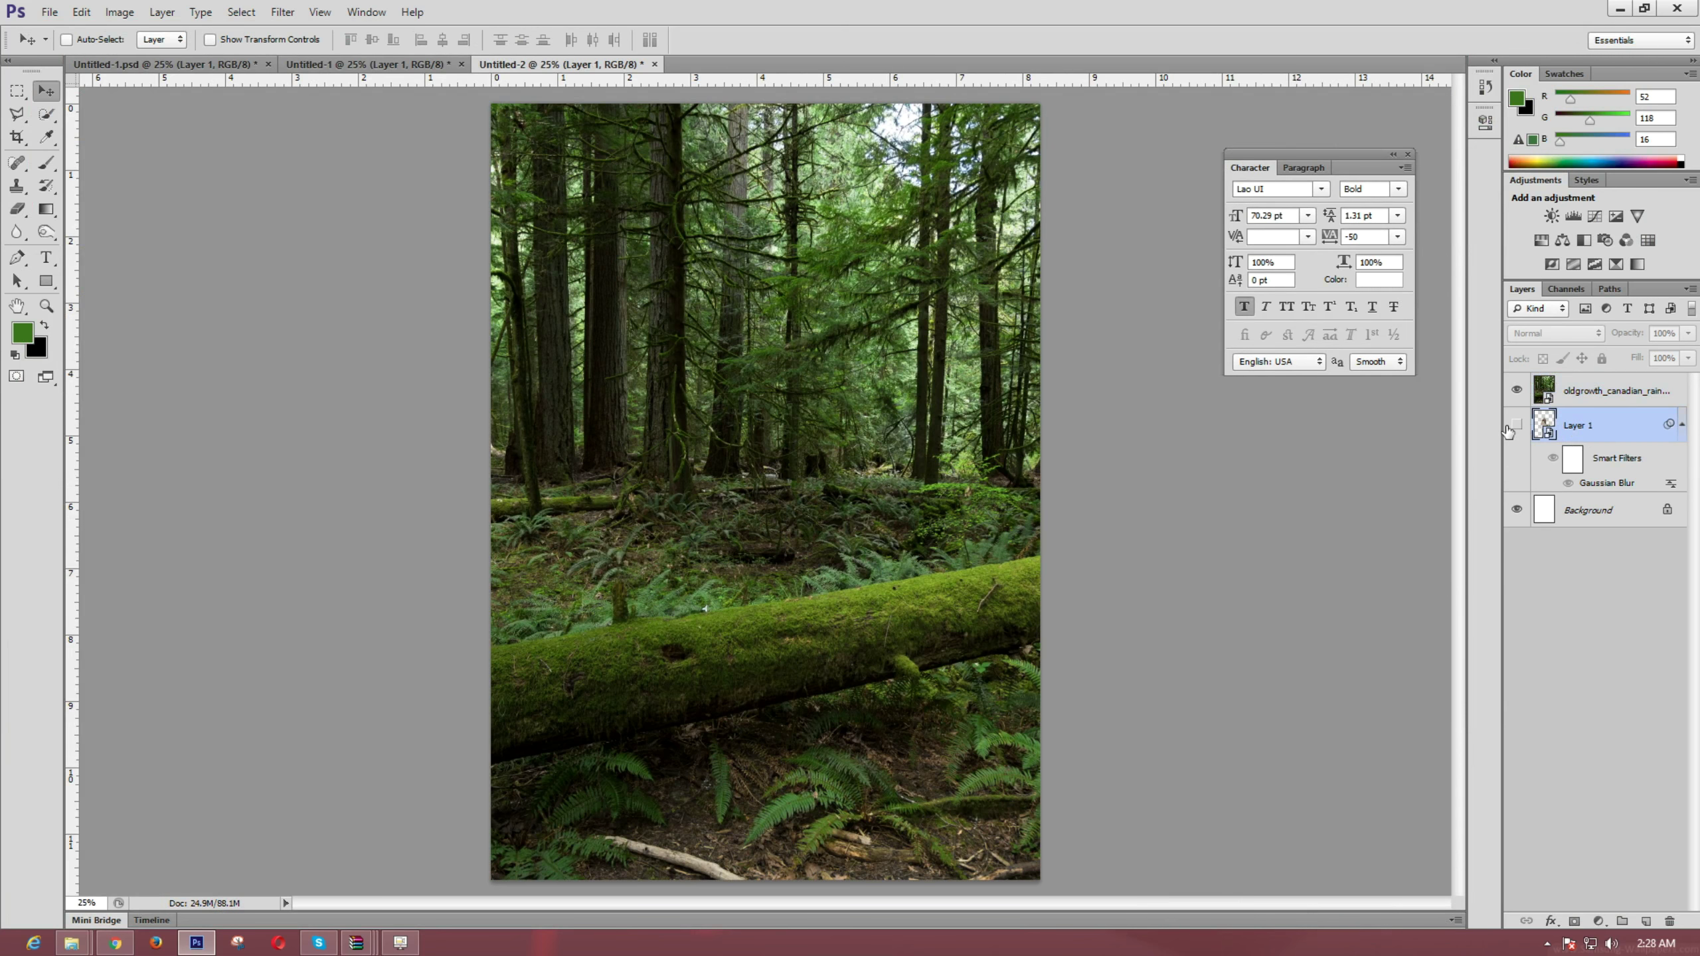
left_click_drag(1593, 426, 1667, 402)
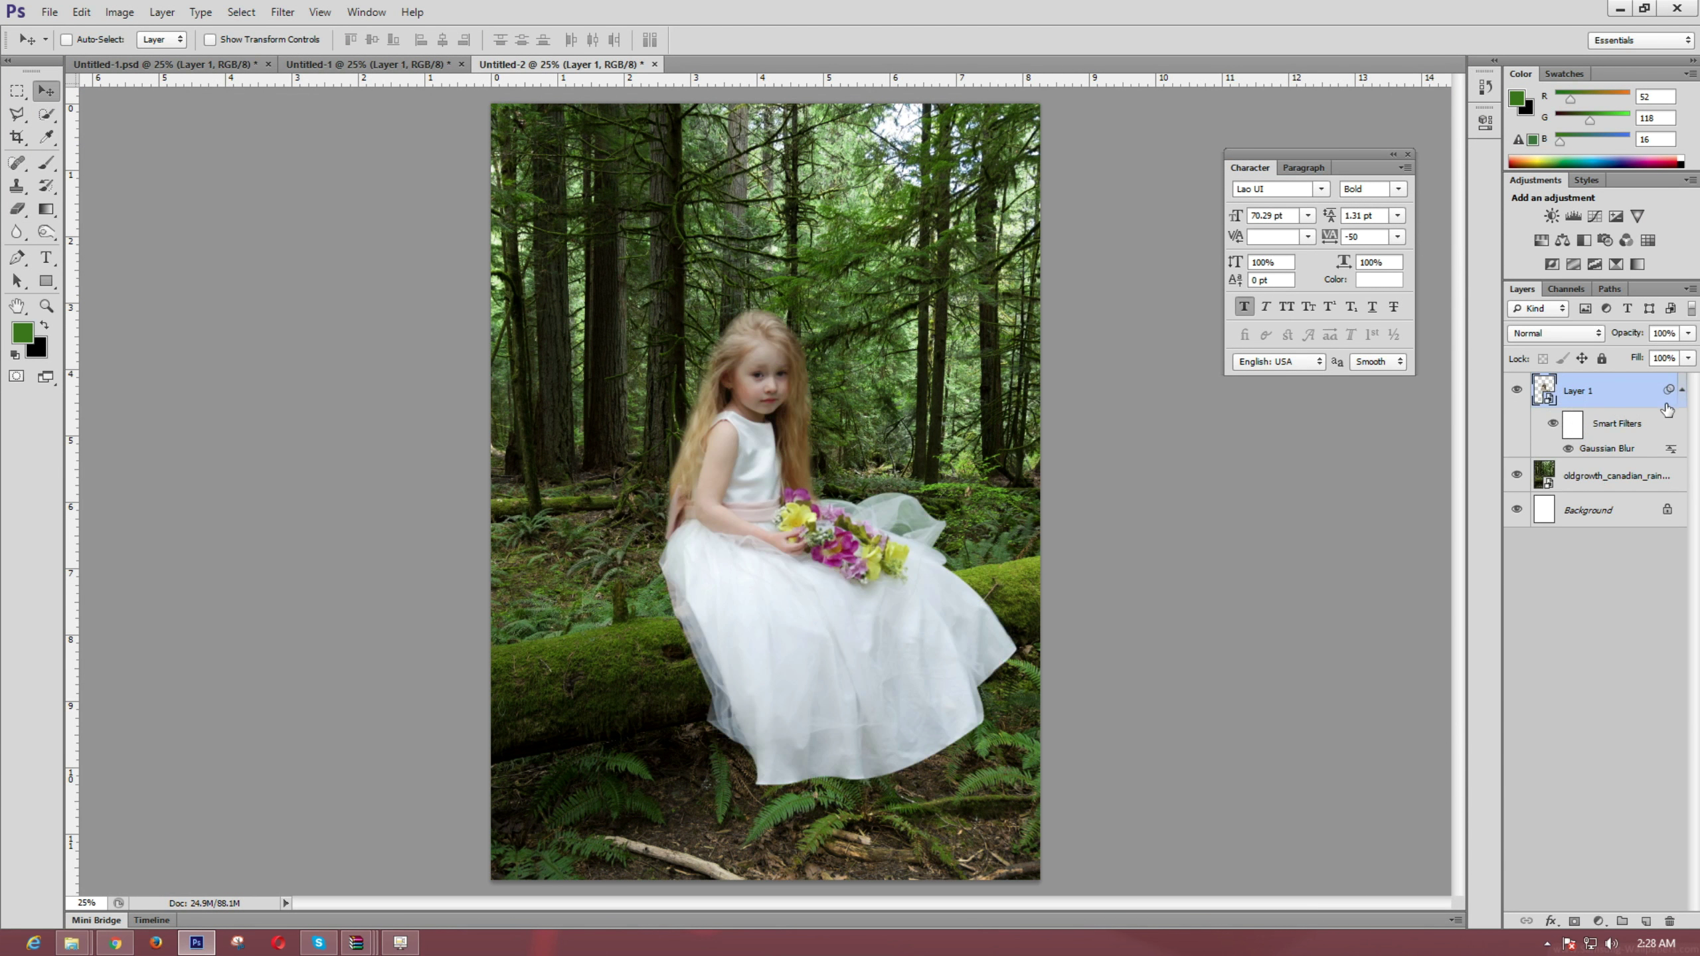
left_click(1681, 391)
left_click(1543, 428)
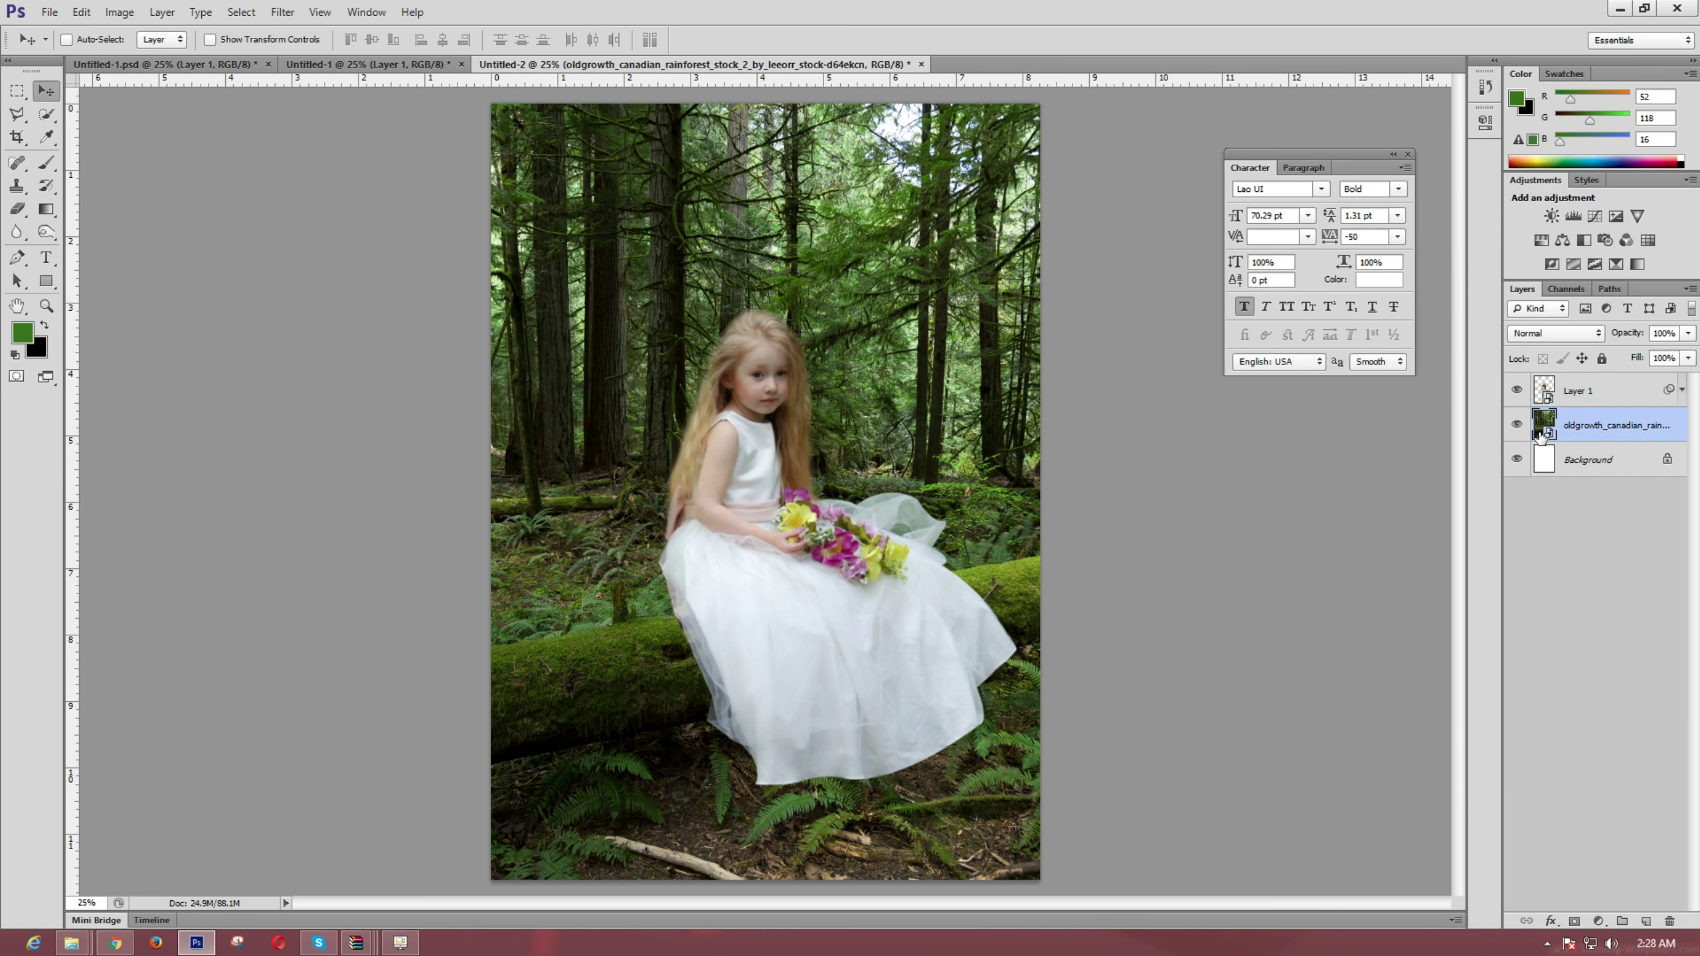
left_click_drag(749, 459, 753, 456)
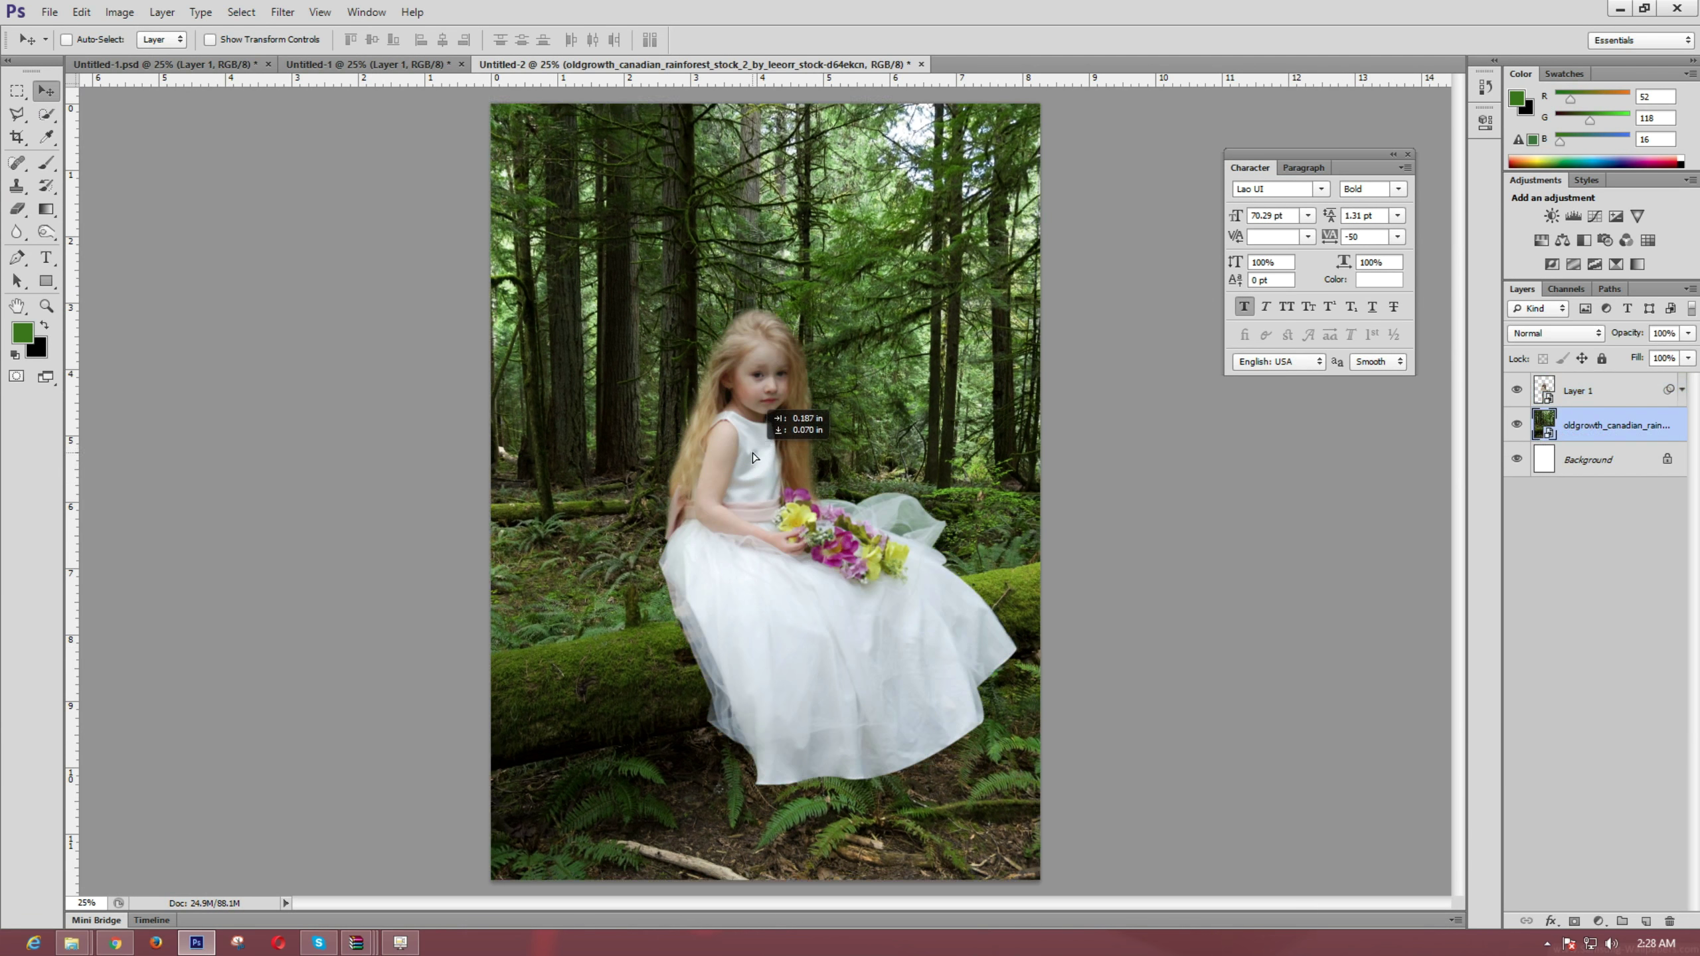
left_click(1633, 389)
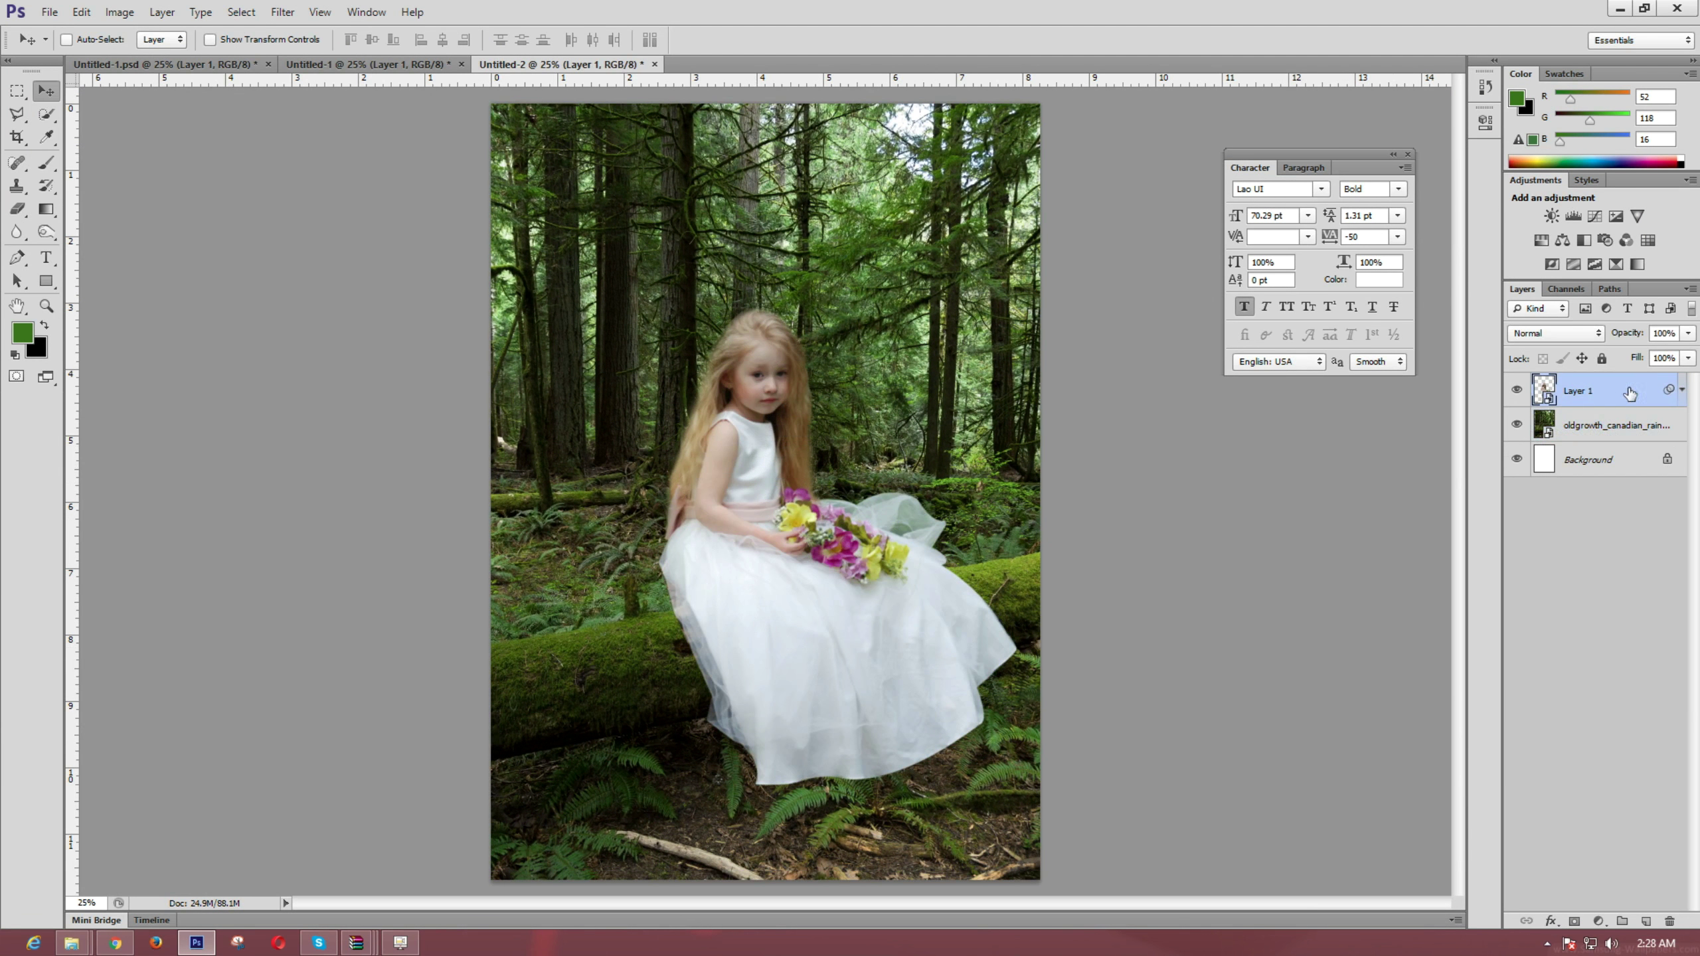
left_click_drag(753, 485, 771, 522)
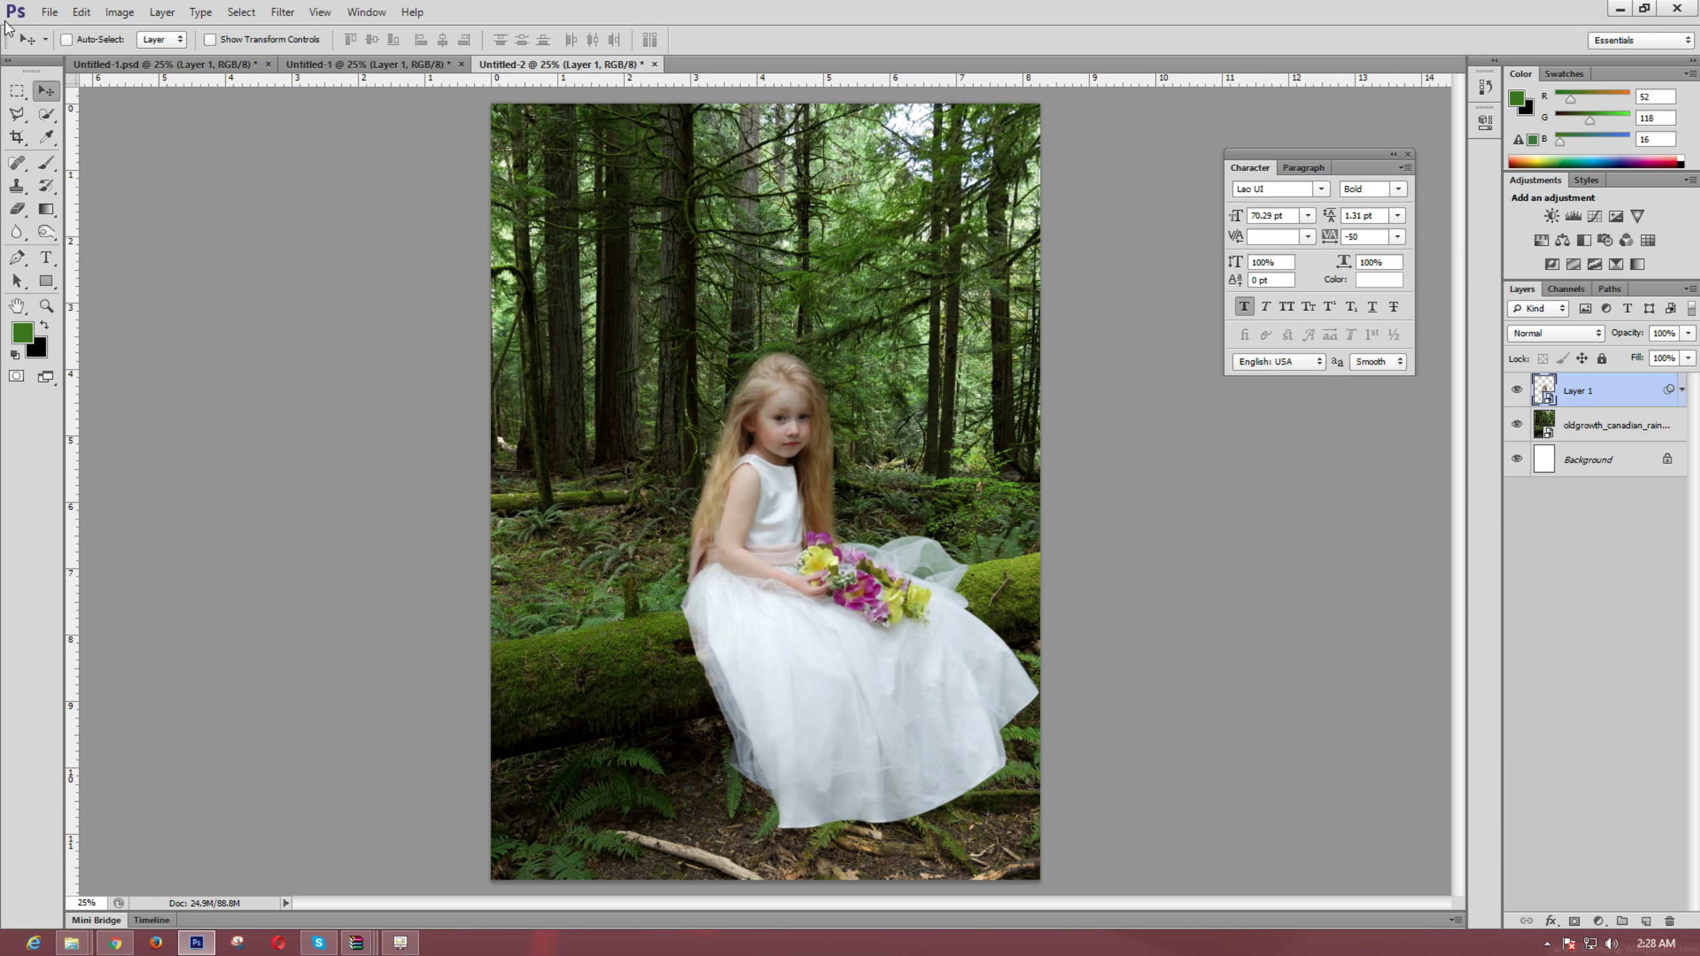
Place the red lilies image, shrink it, and move it to the bottom-left corner.
left_click(50, 11)
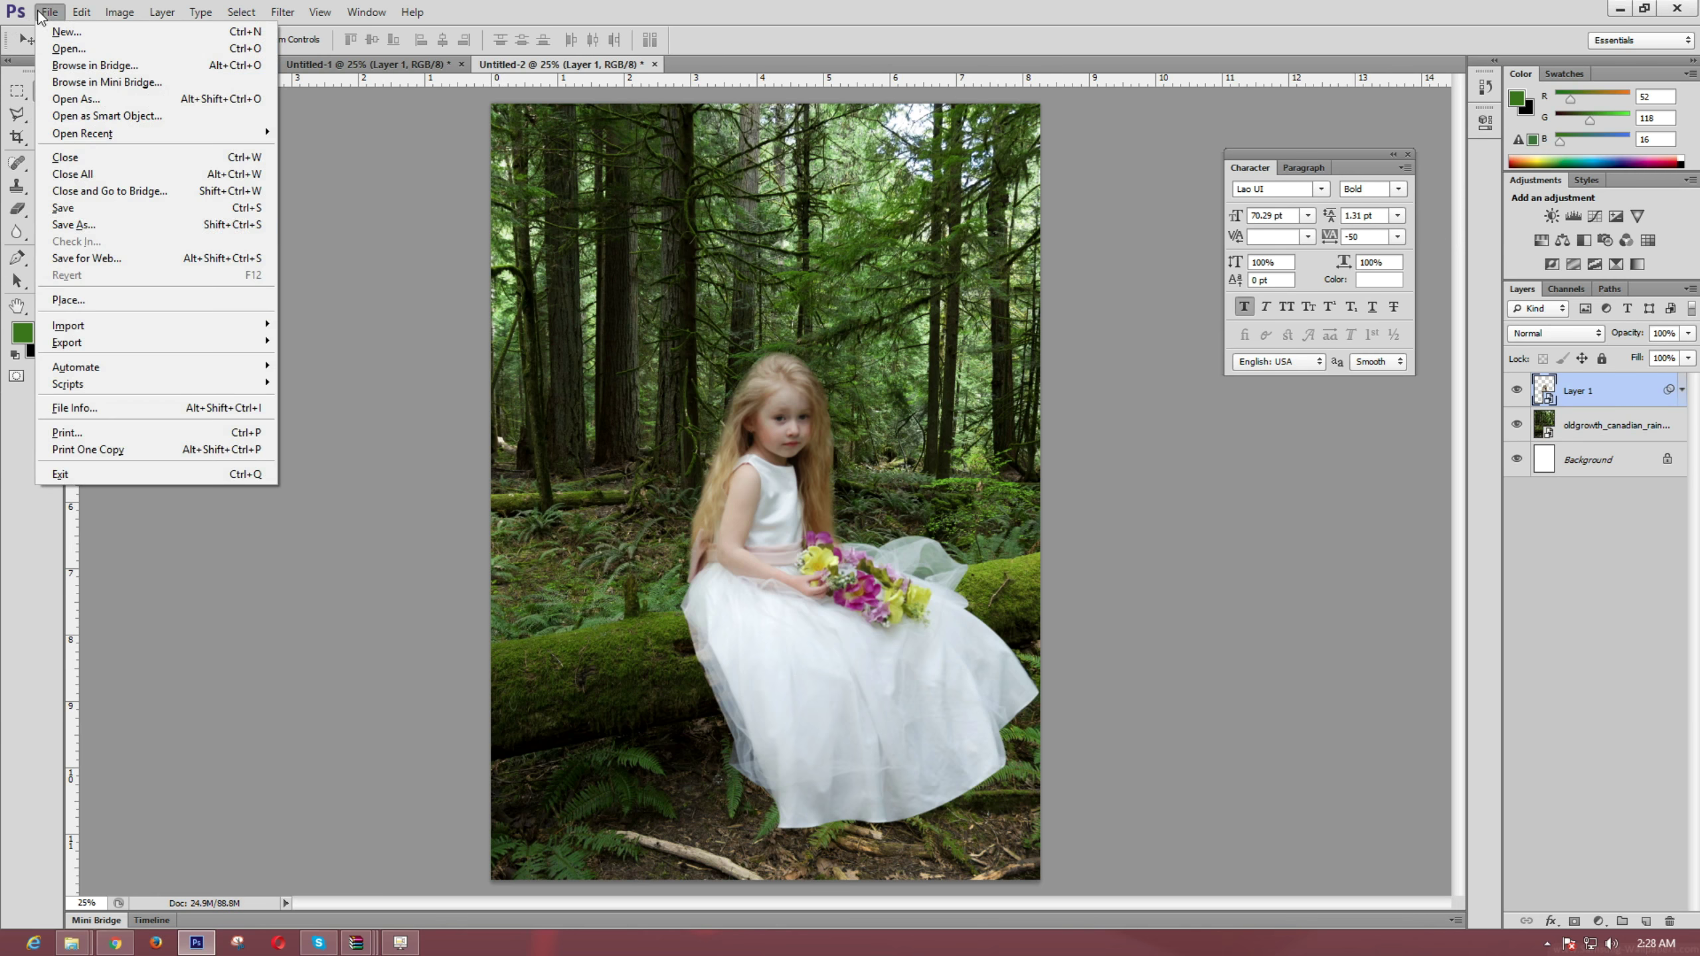
left_click(83, 307)
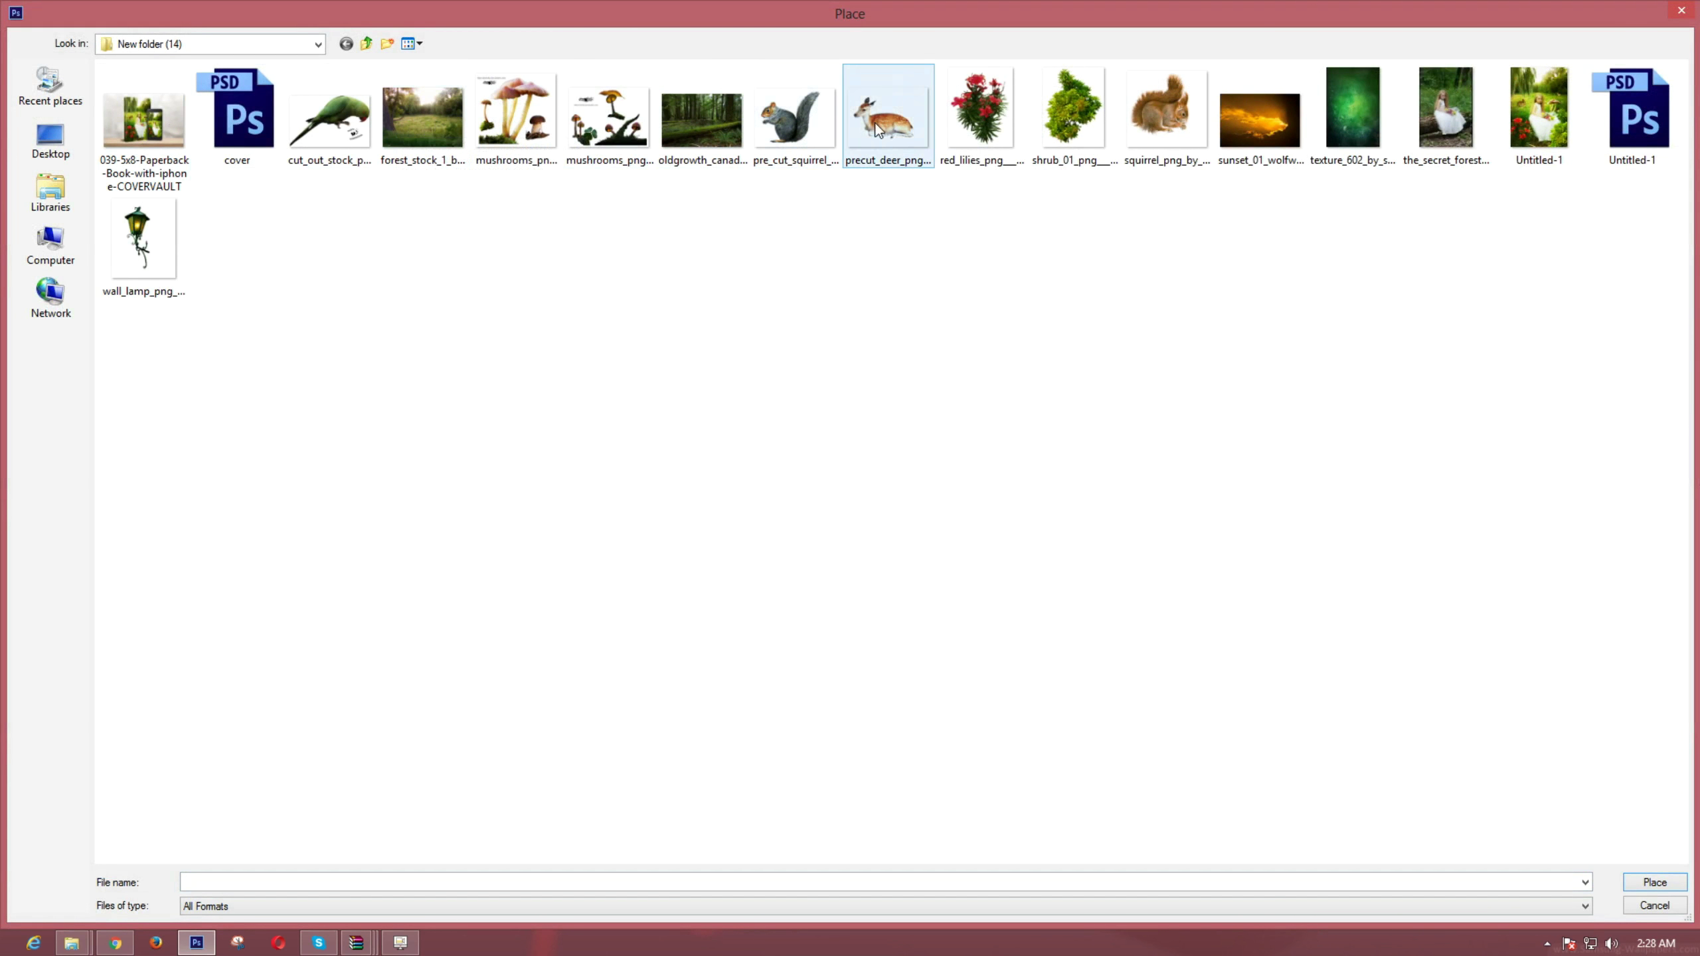
double_click(980, 114)
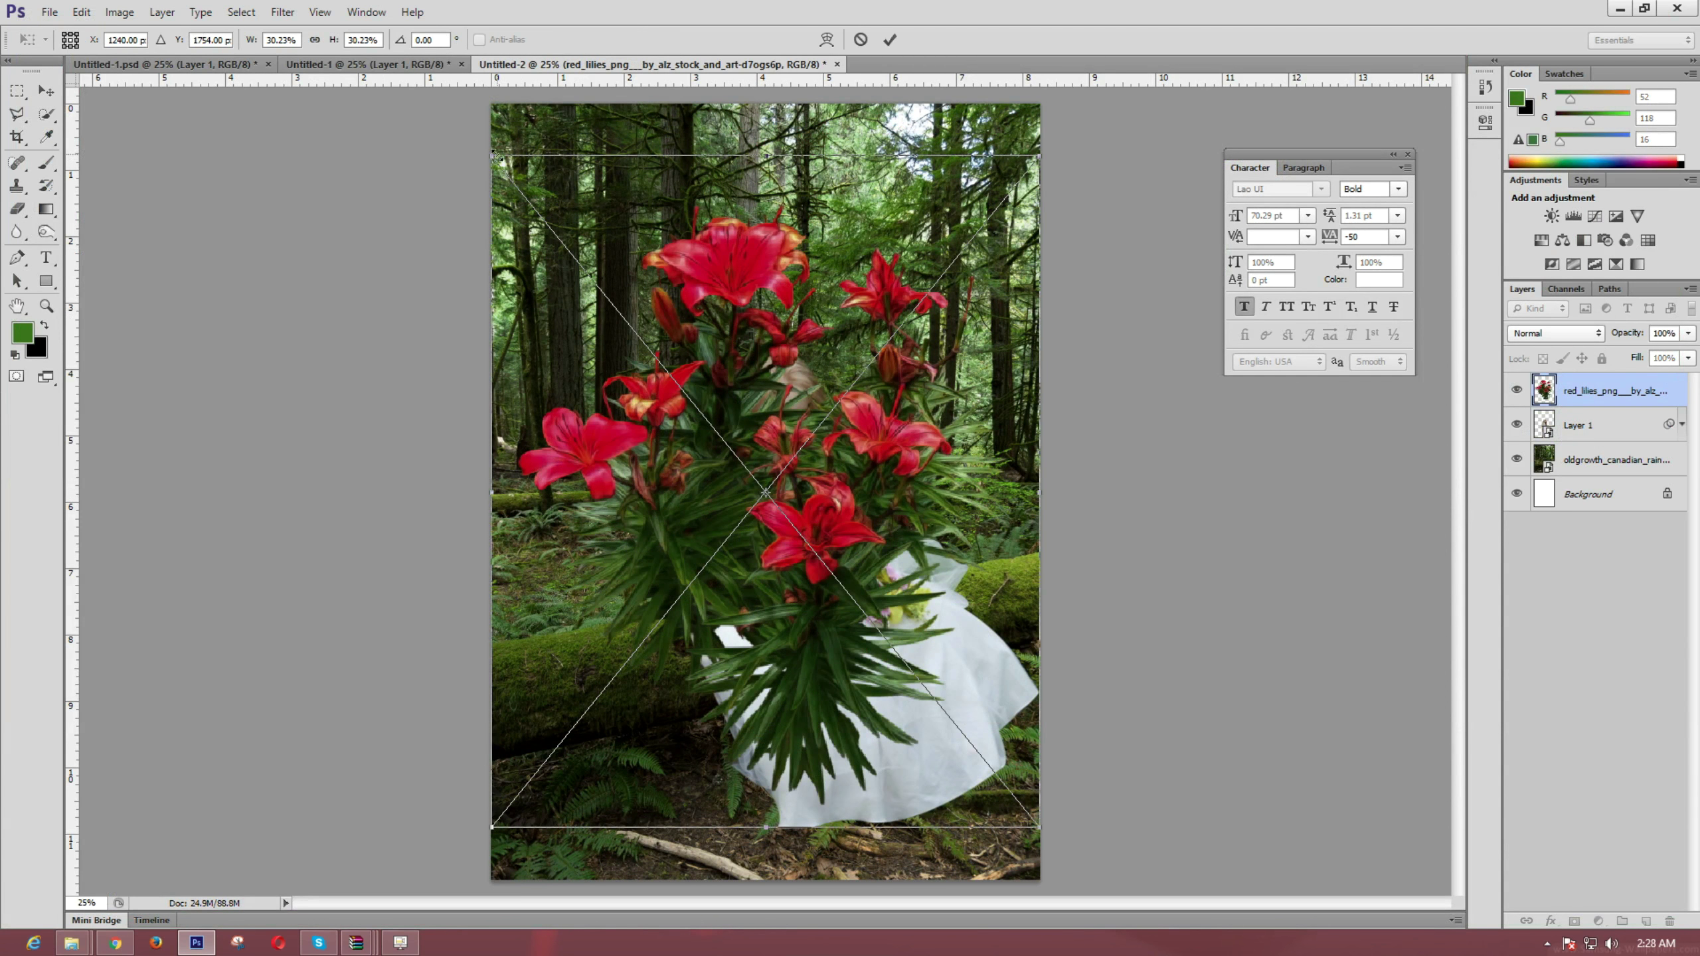
left_click_drag(489, 156, 672, 377)
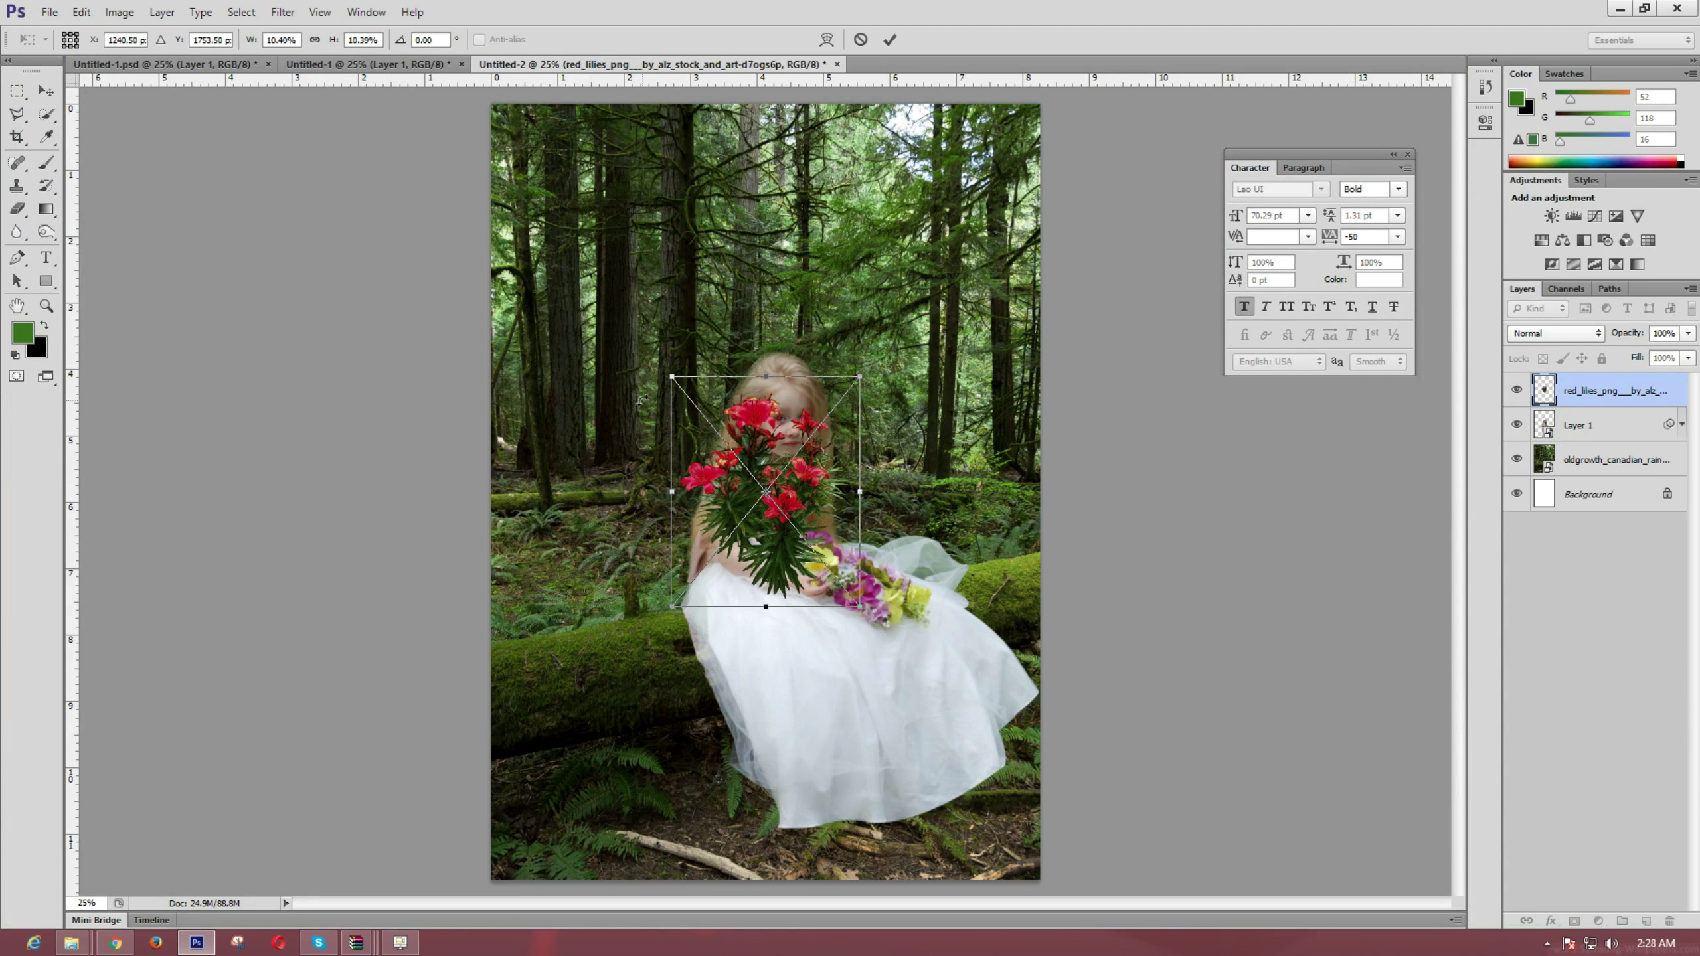
key("Return")
mouse_move(776, 489)
left_mouse_down()
mouse_move(562, 771)
mouse_move(575, 713)
left_mouse_up()
Enlarge the lilies to fill the lower-left corner and nudge them into place.
key("ctrl+t")
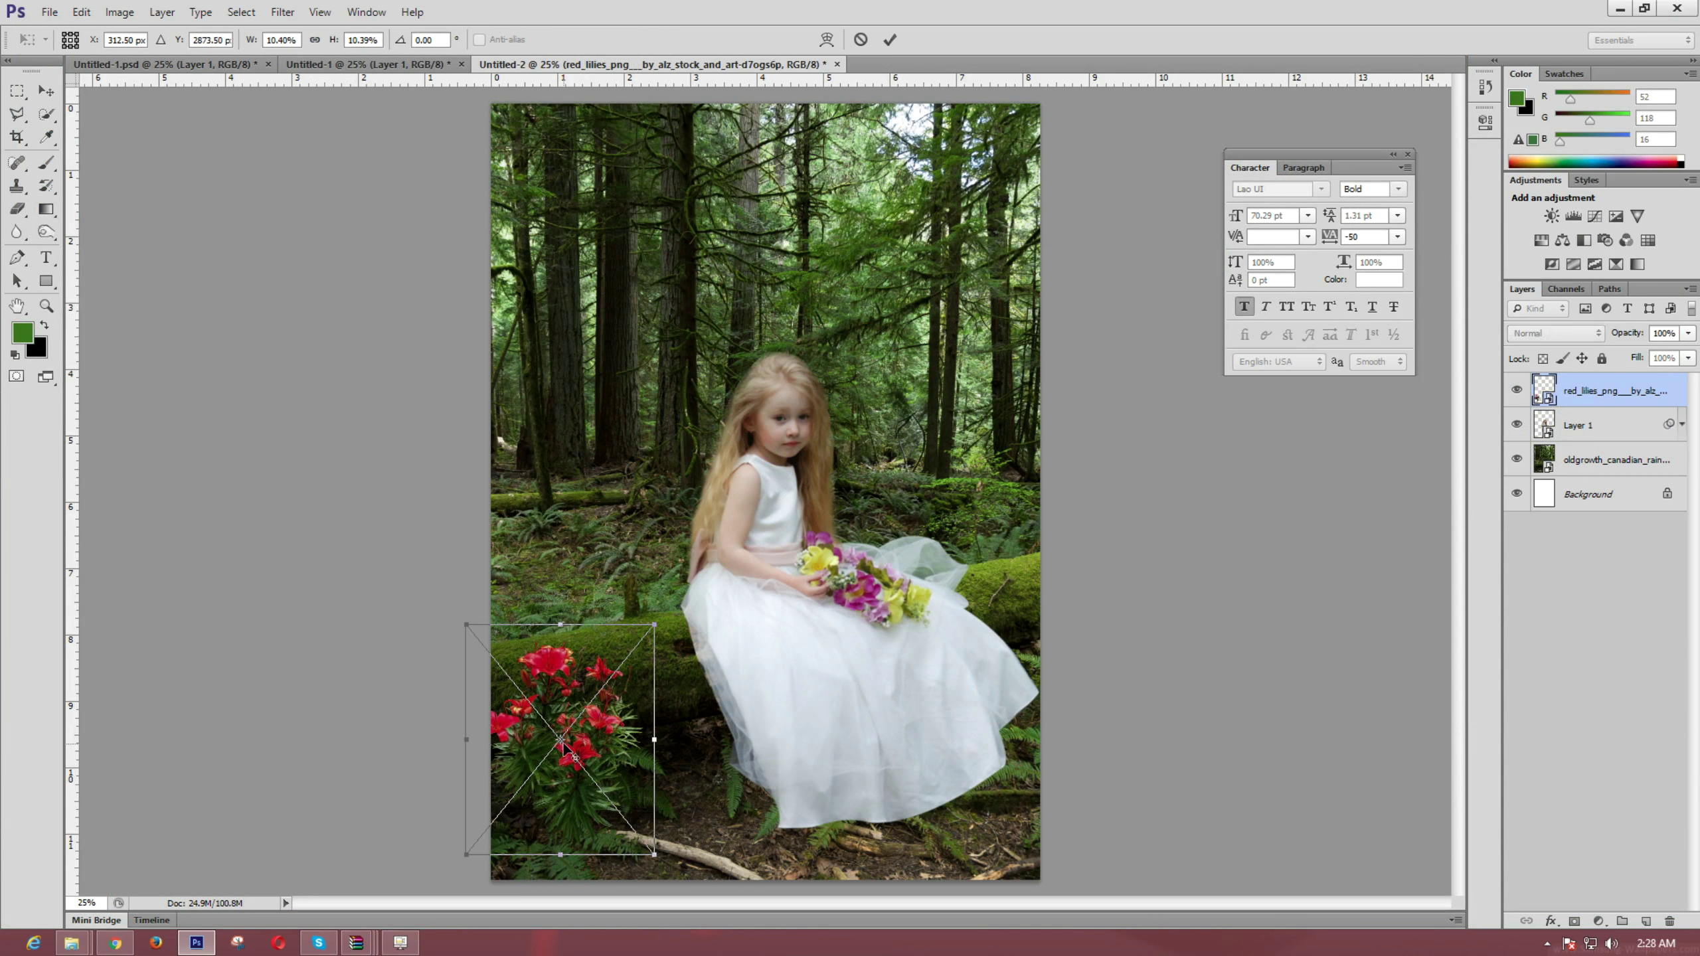
mouse_move(462, 627)
left_mouse_down()
mouse_move(428, 519)
mouse_move(428, 402)
left_mouse_up()
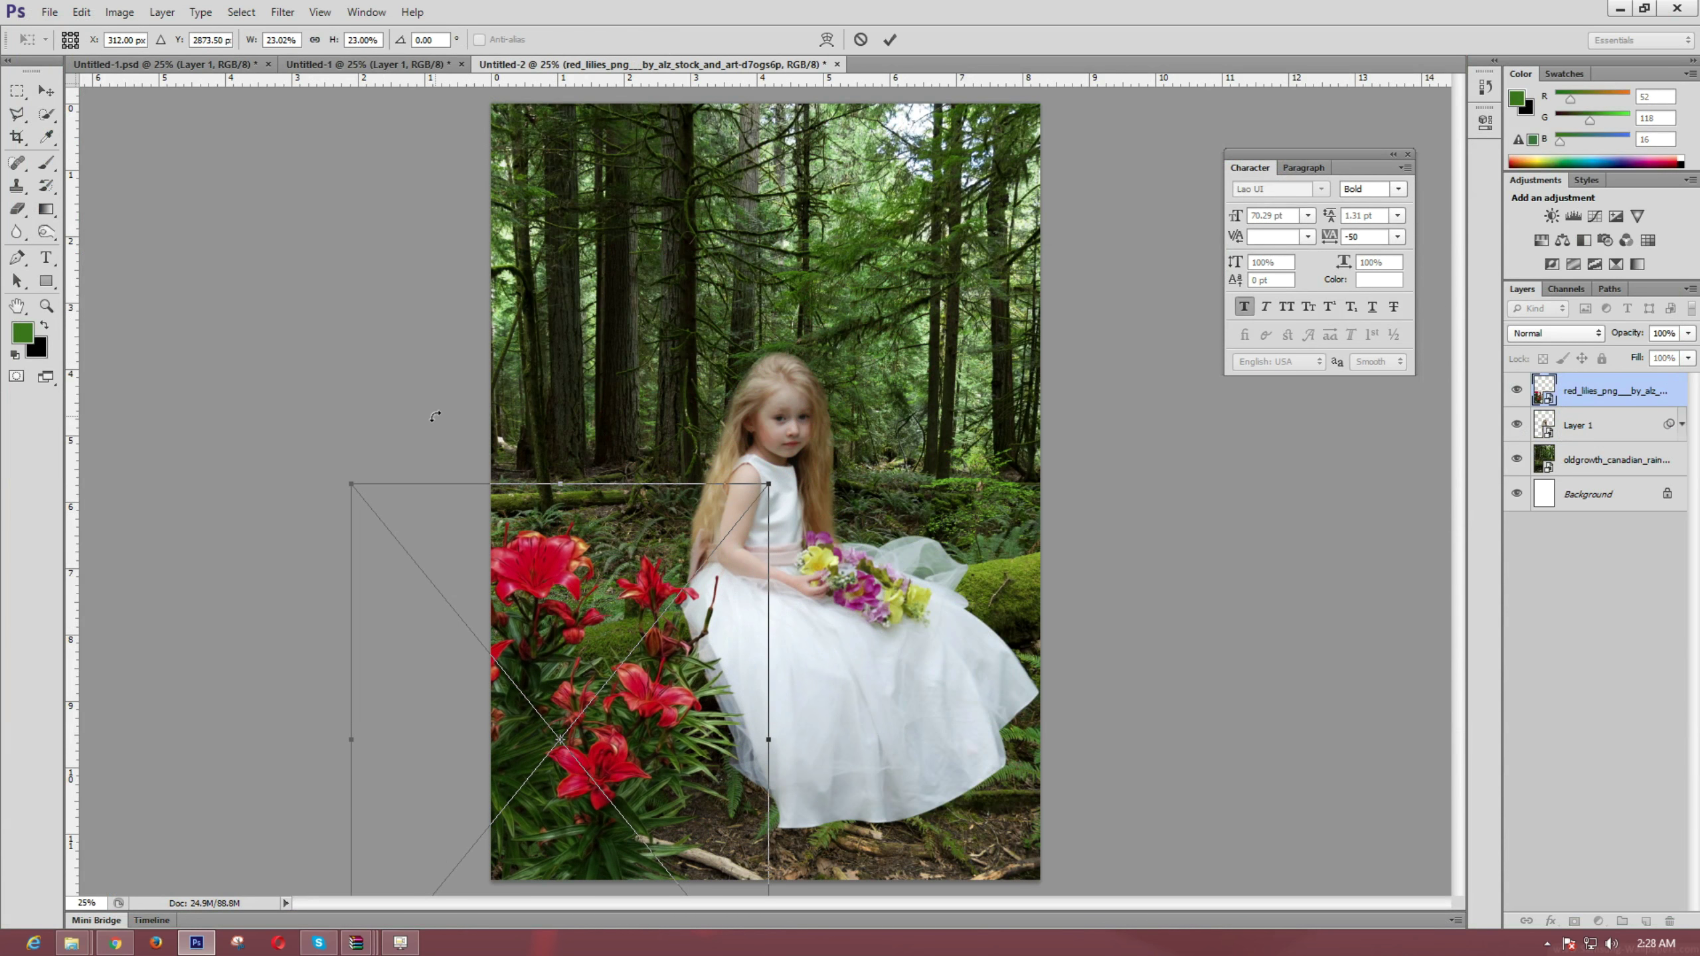
key("Return")
left_click_drag(687, 695, 603, 725)
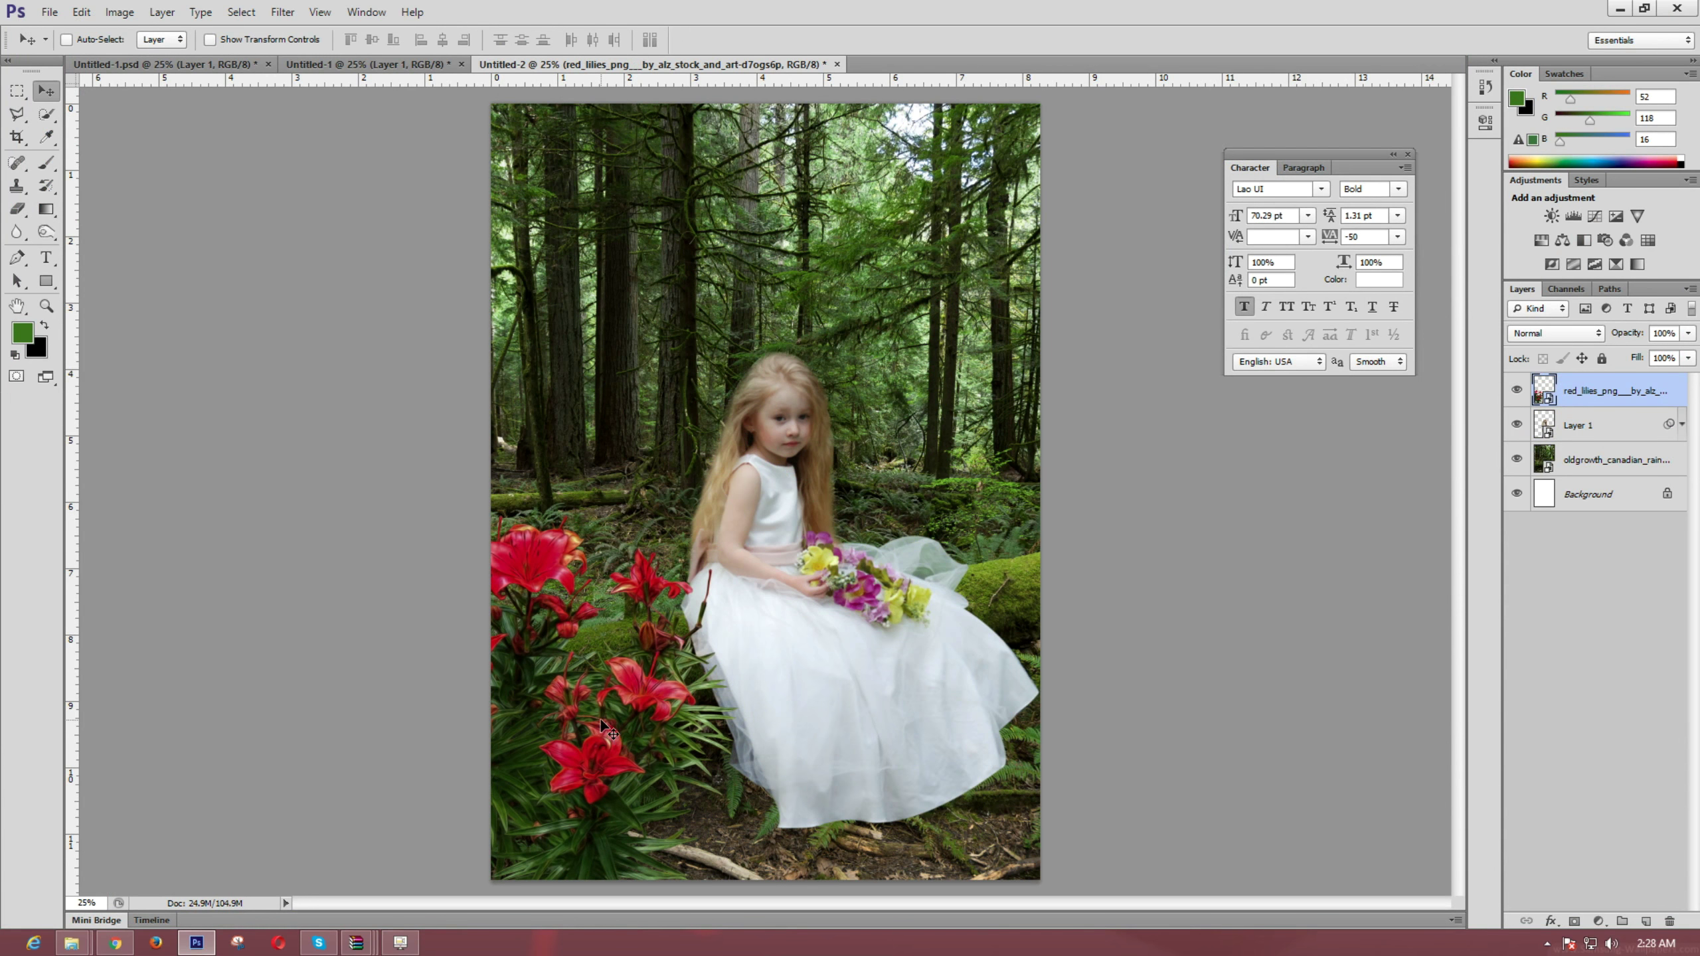
left_click(50, 12)
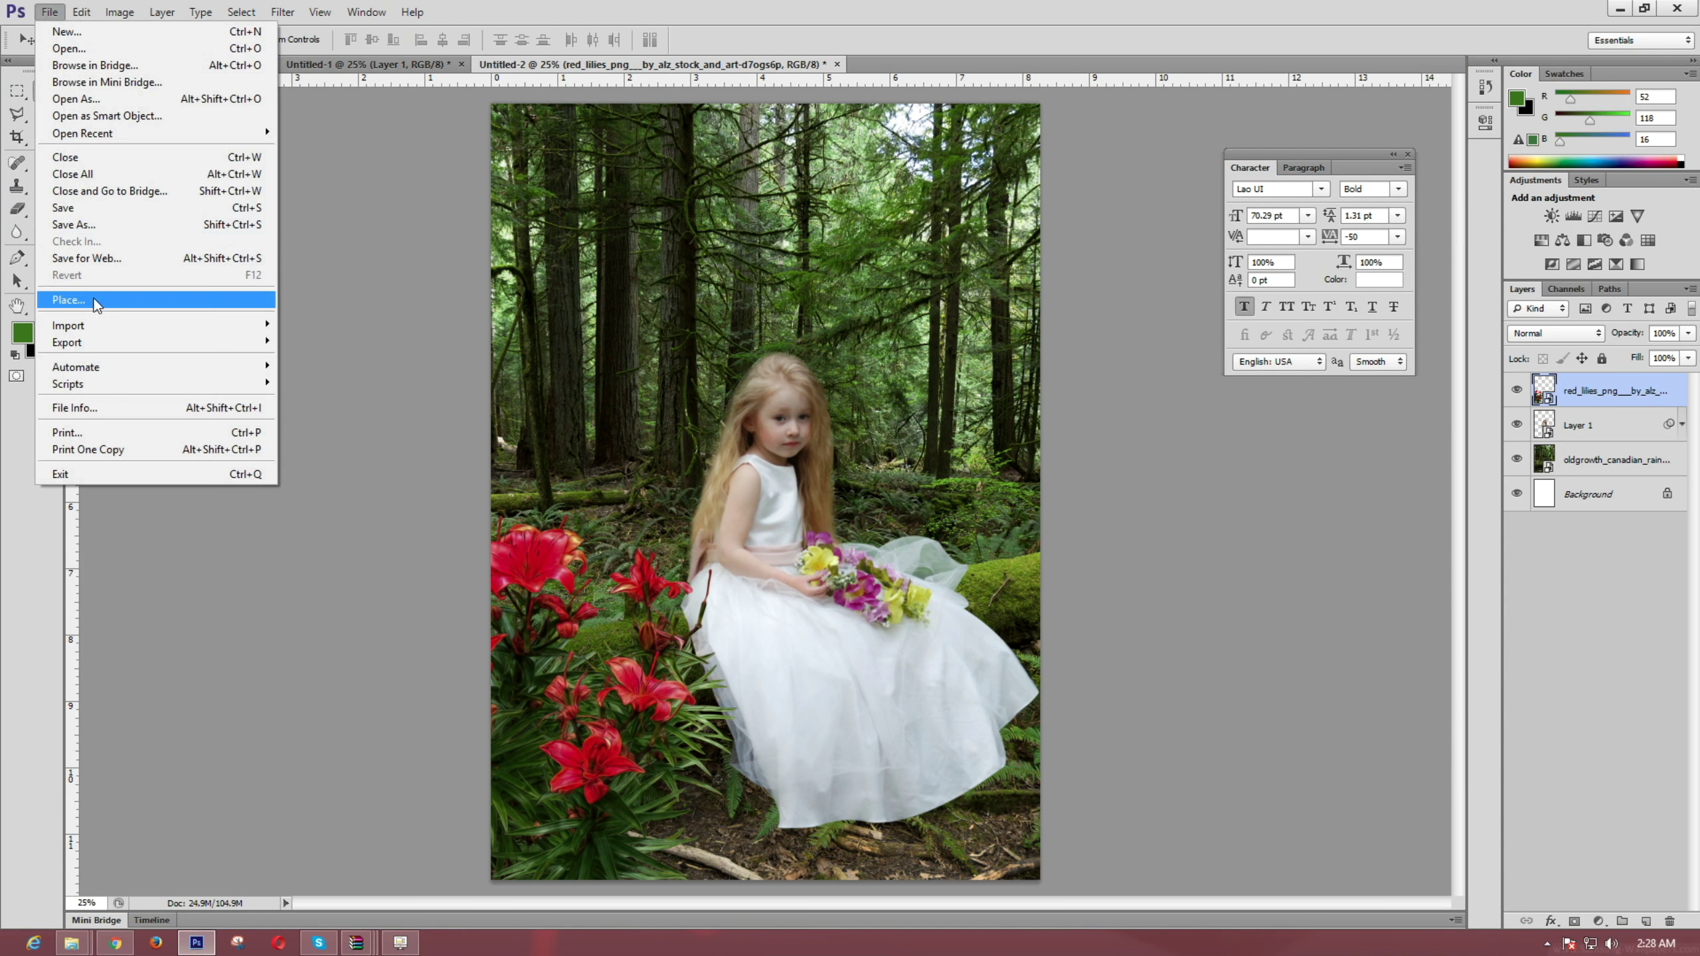
Place the green shrub in the lower-right corner, tilted slightly.
left_click(95, 301)
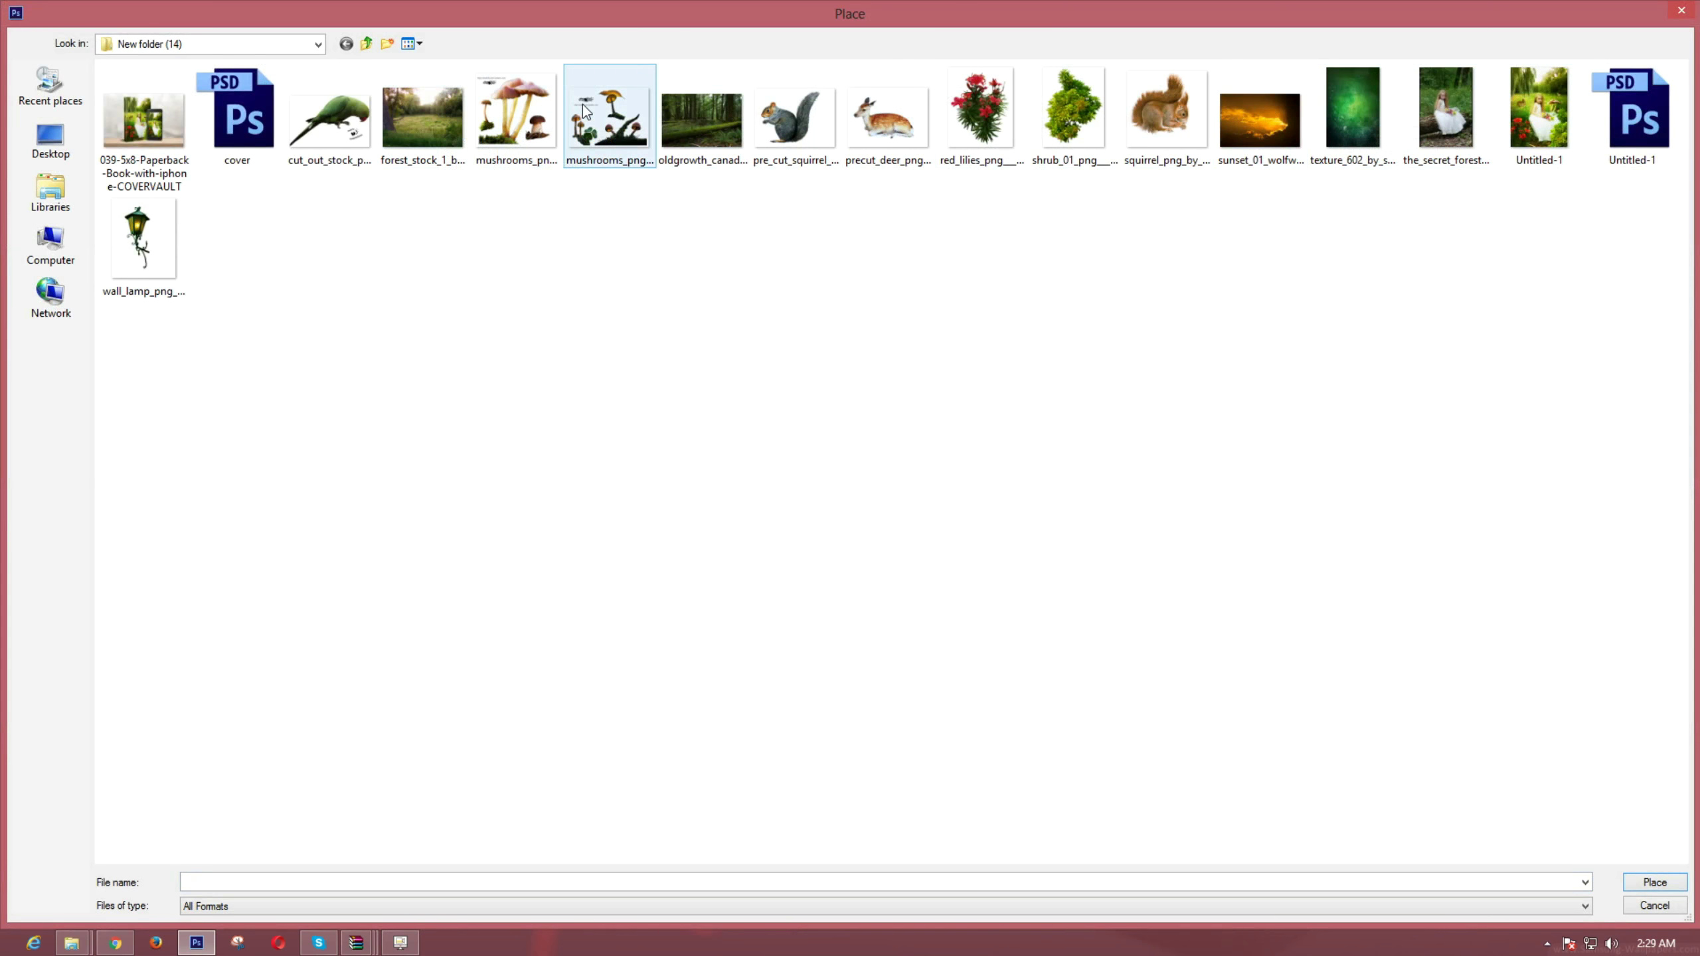
double_click(1073, 110)
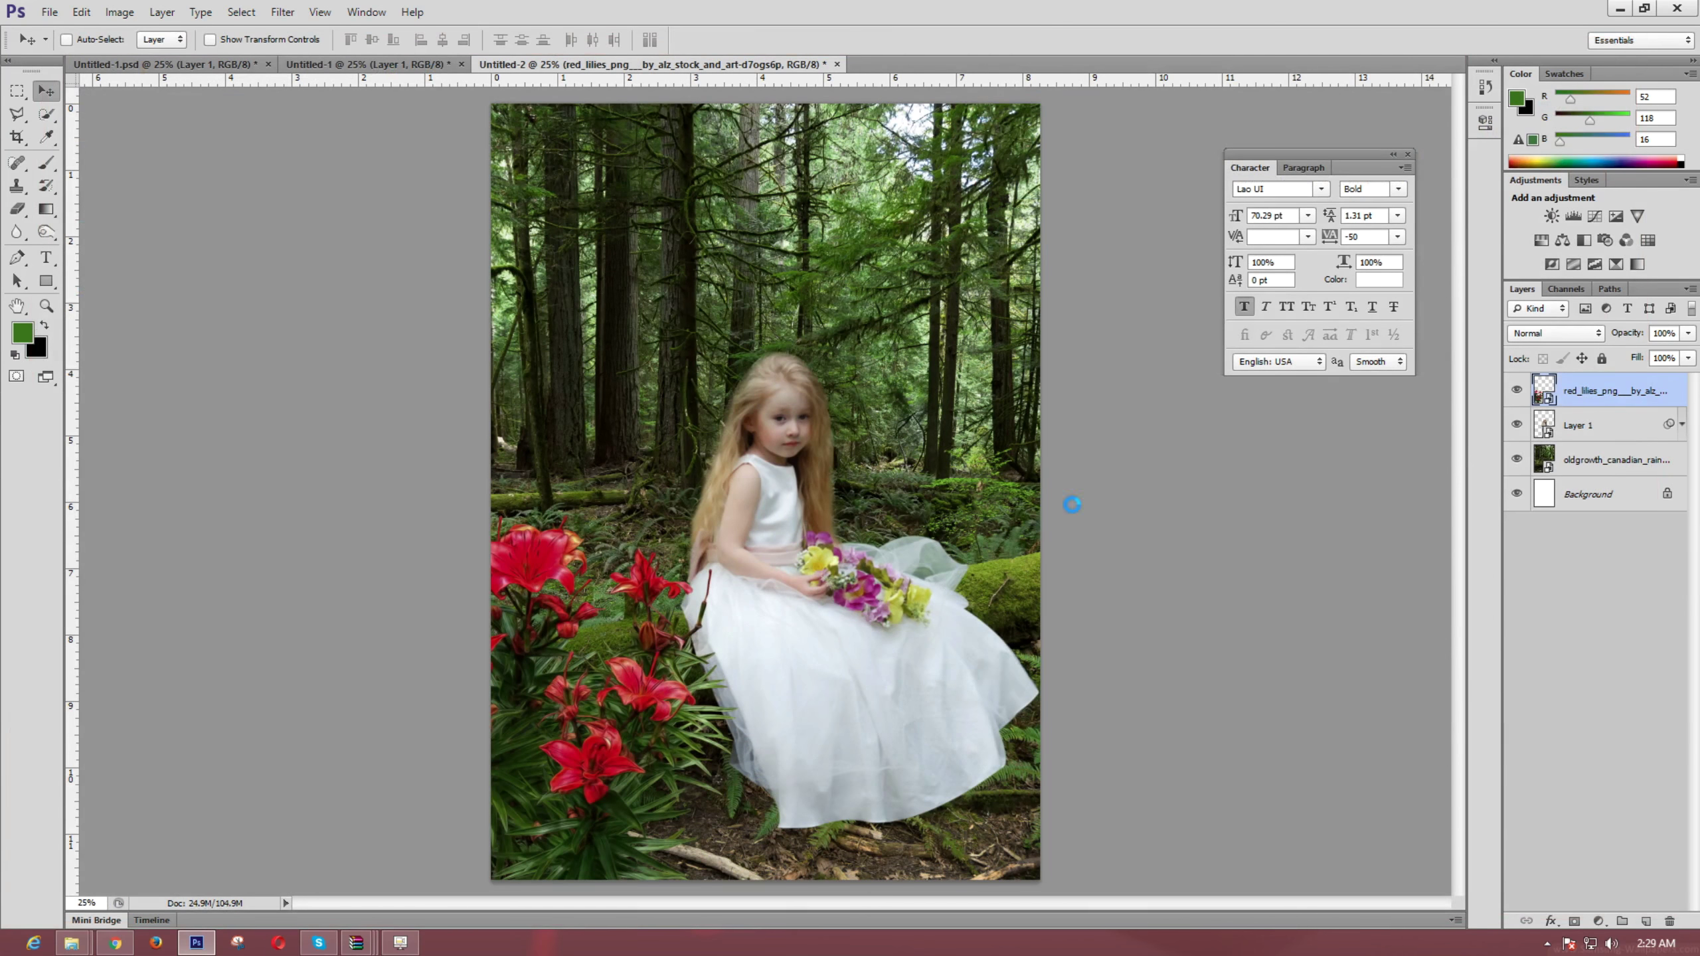
mouse_move(961, 539)
left_mouse_down()
mouse_move(1165, 726)
mouse_move(1137, 725)
left_mouse_up()
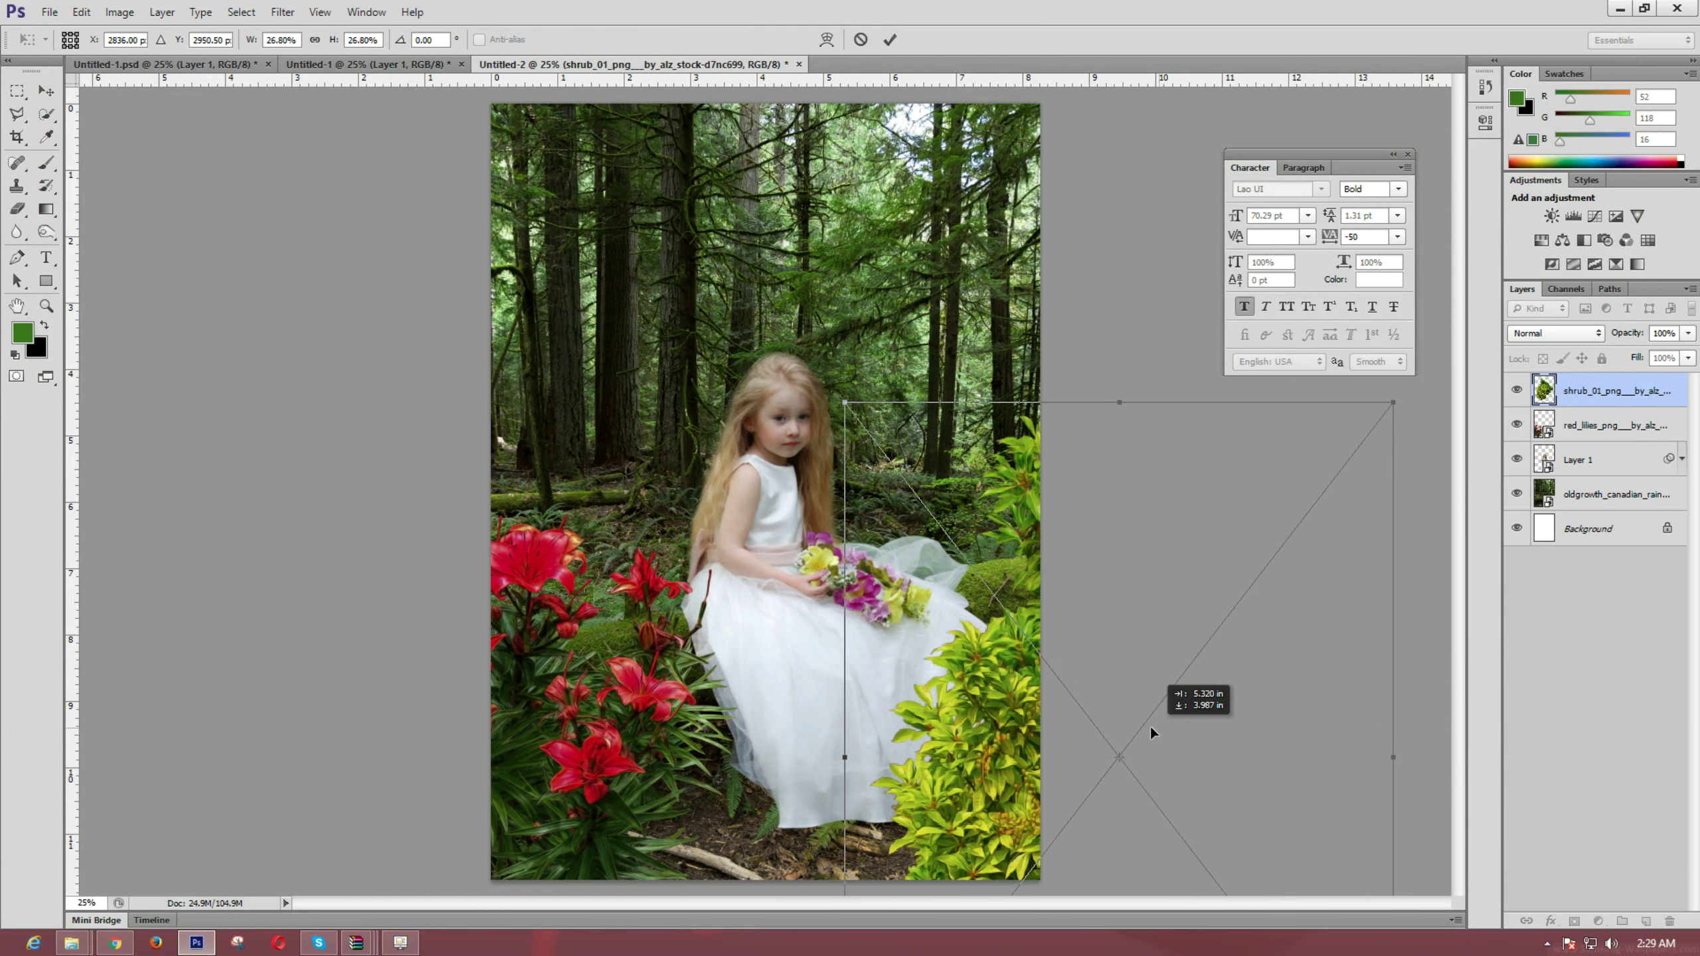
left_click_drag(800, 390, 746, 451)
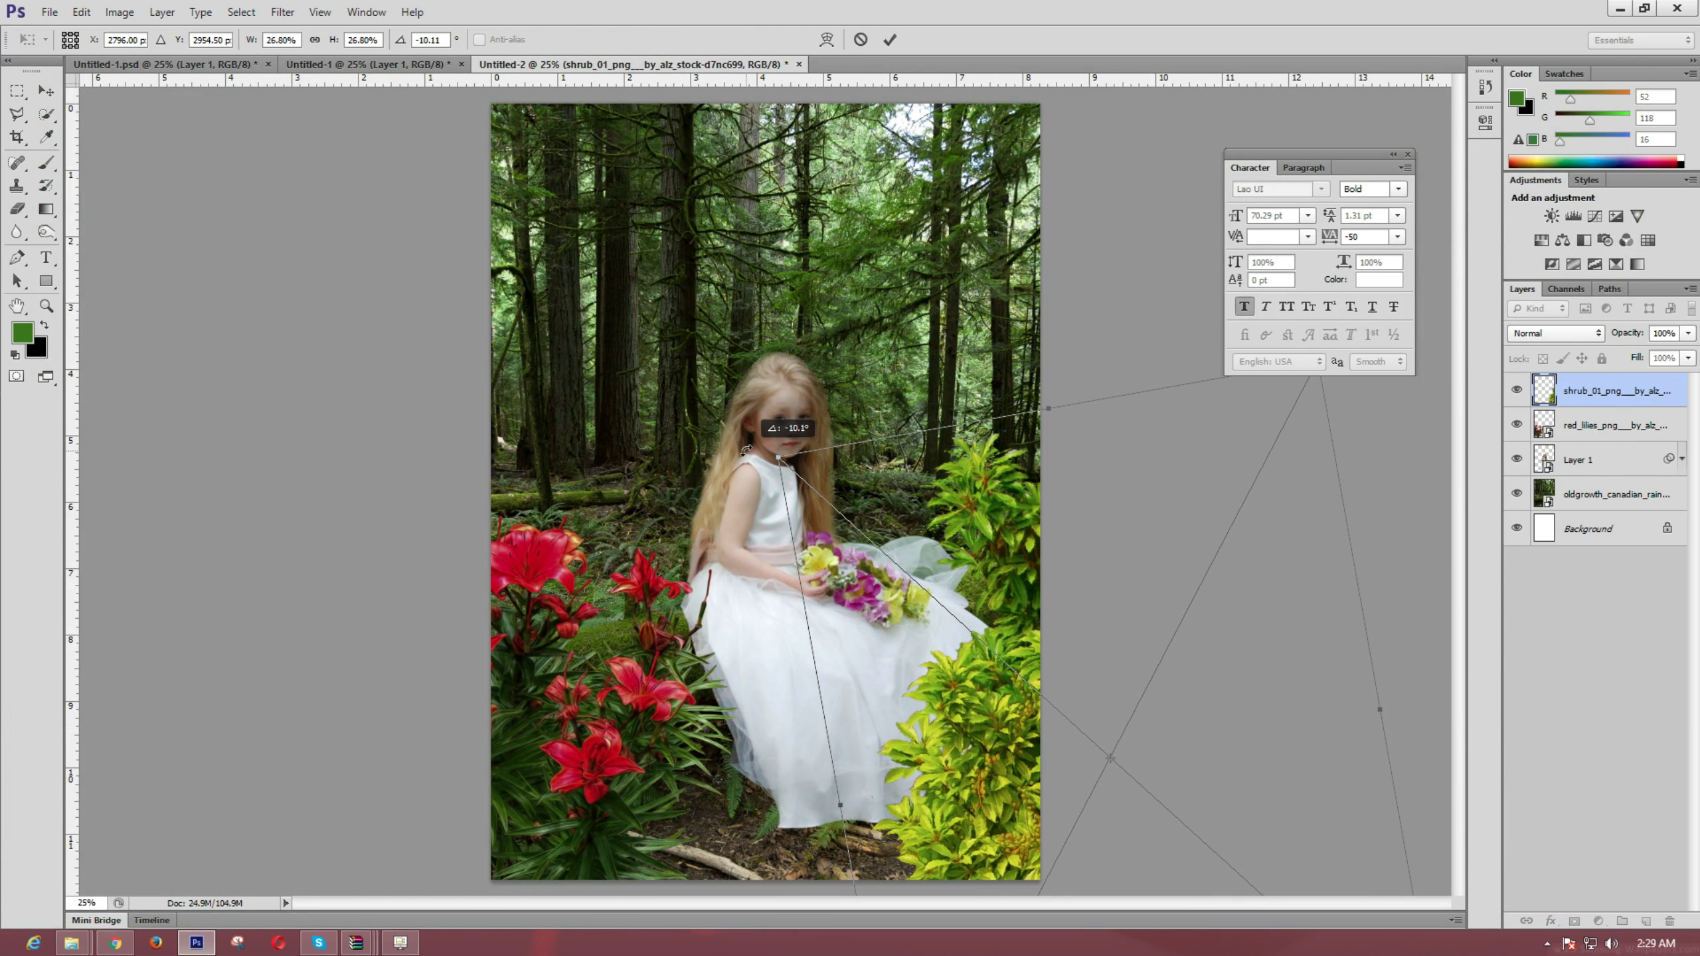
key("Return")
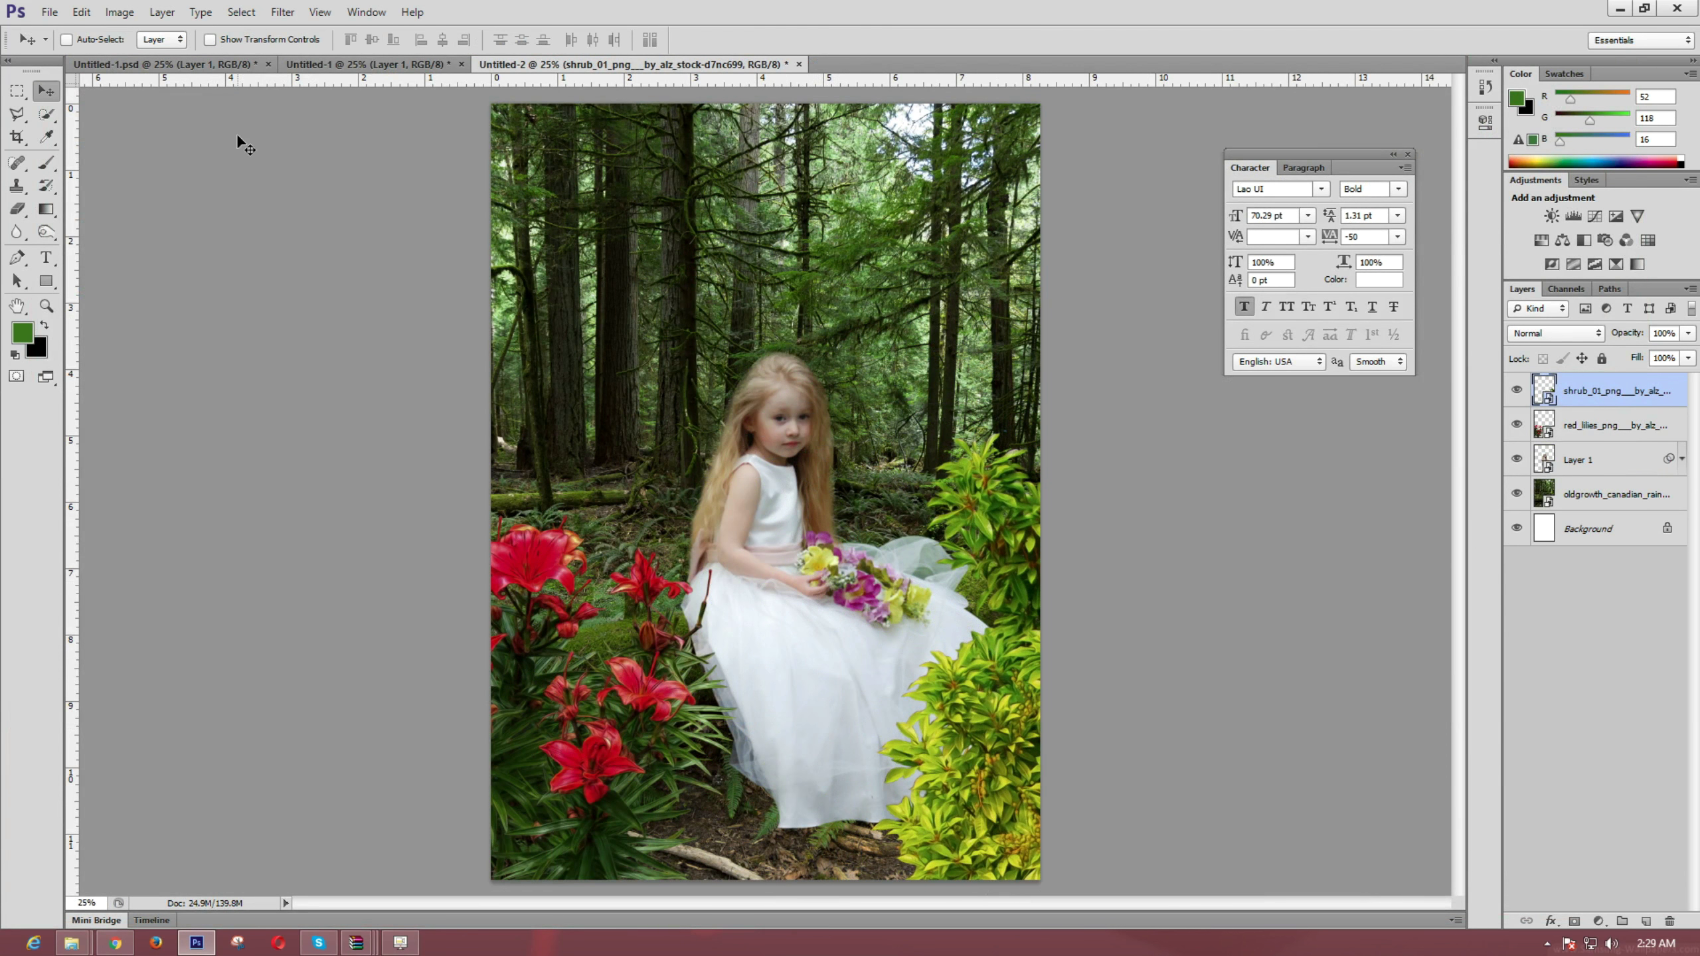
Shift the girl slightly left, then select the lilies and shrub layers.
left_click(744, 505)
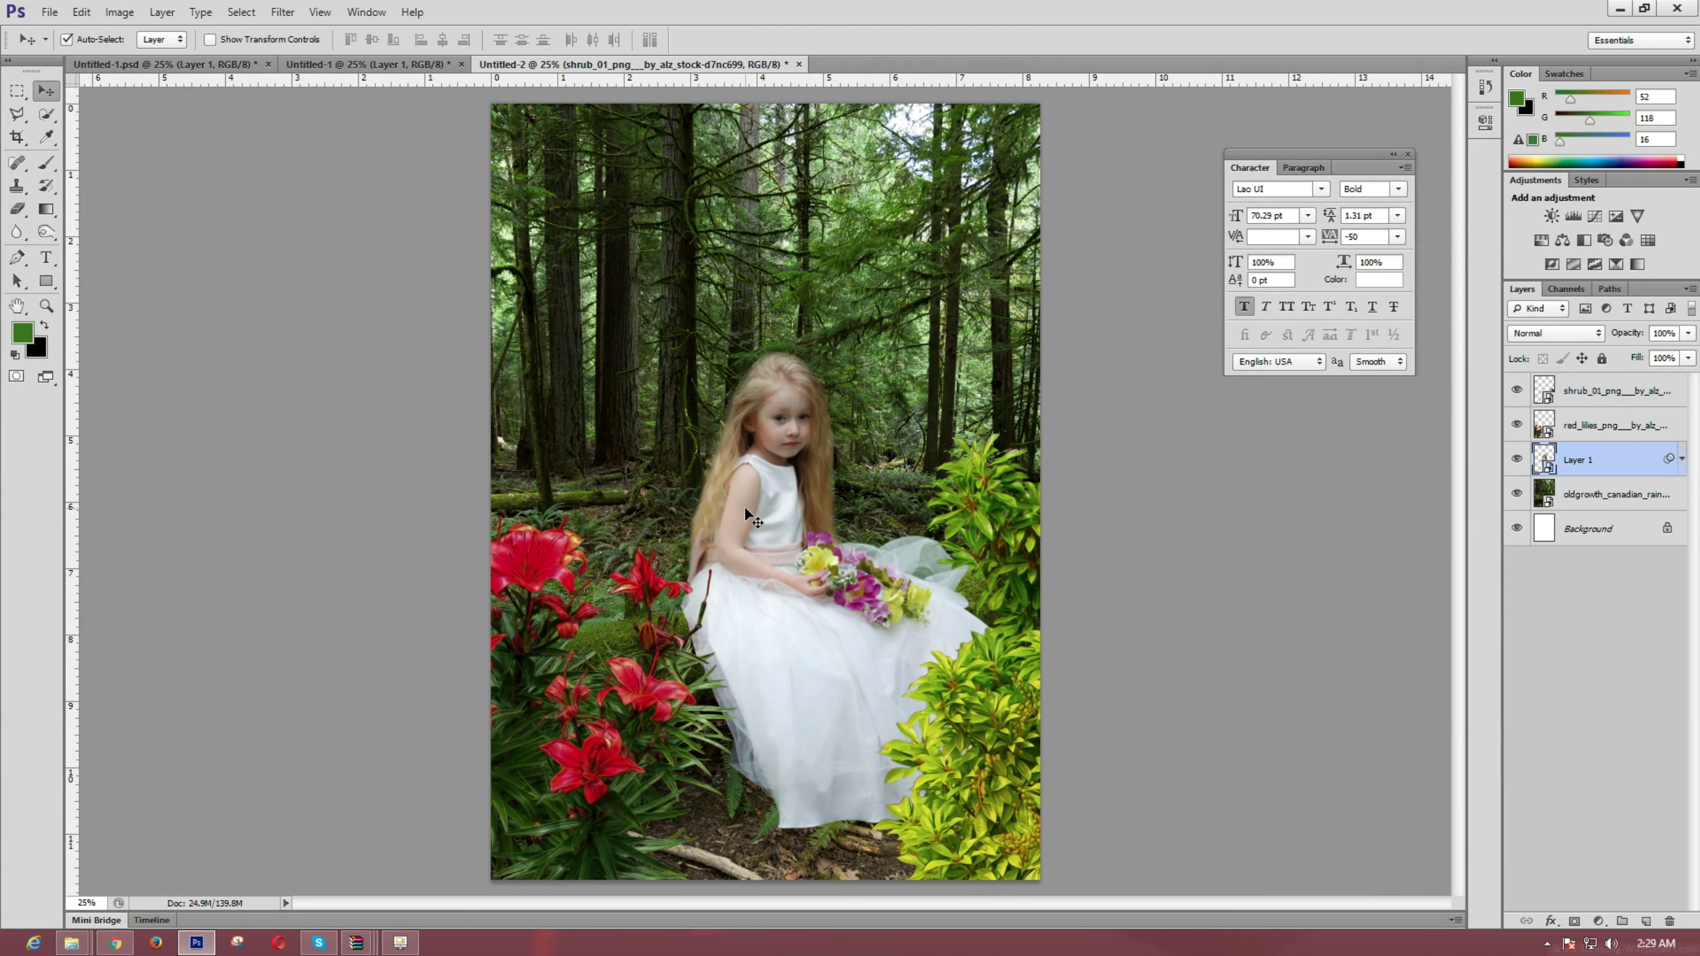
left_click_drag(762, 494, 744, 500)
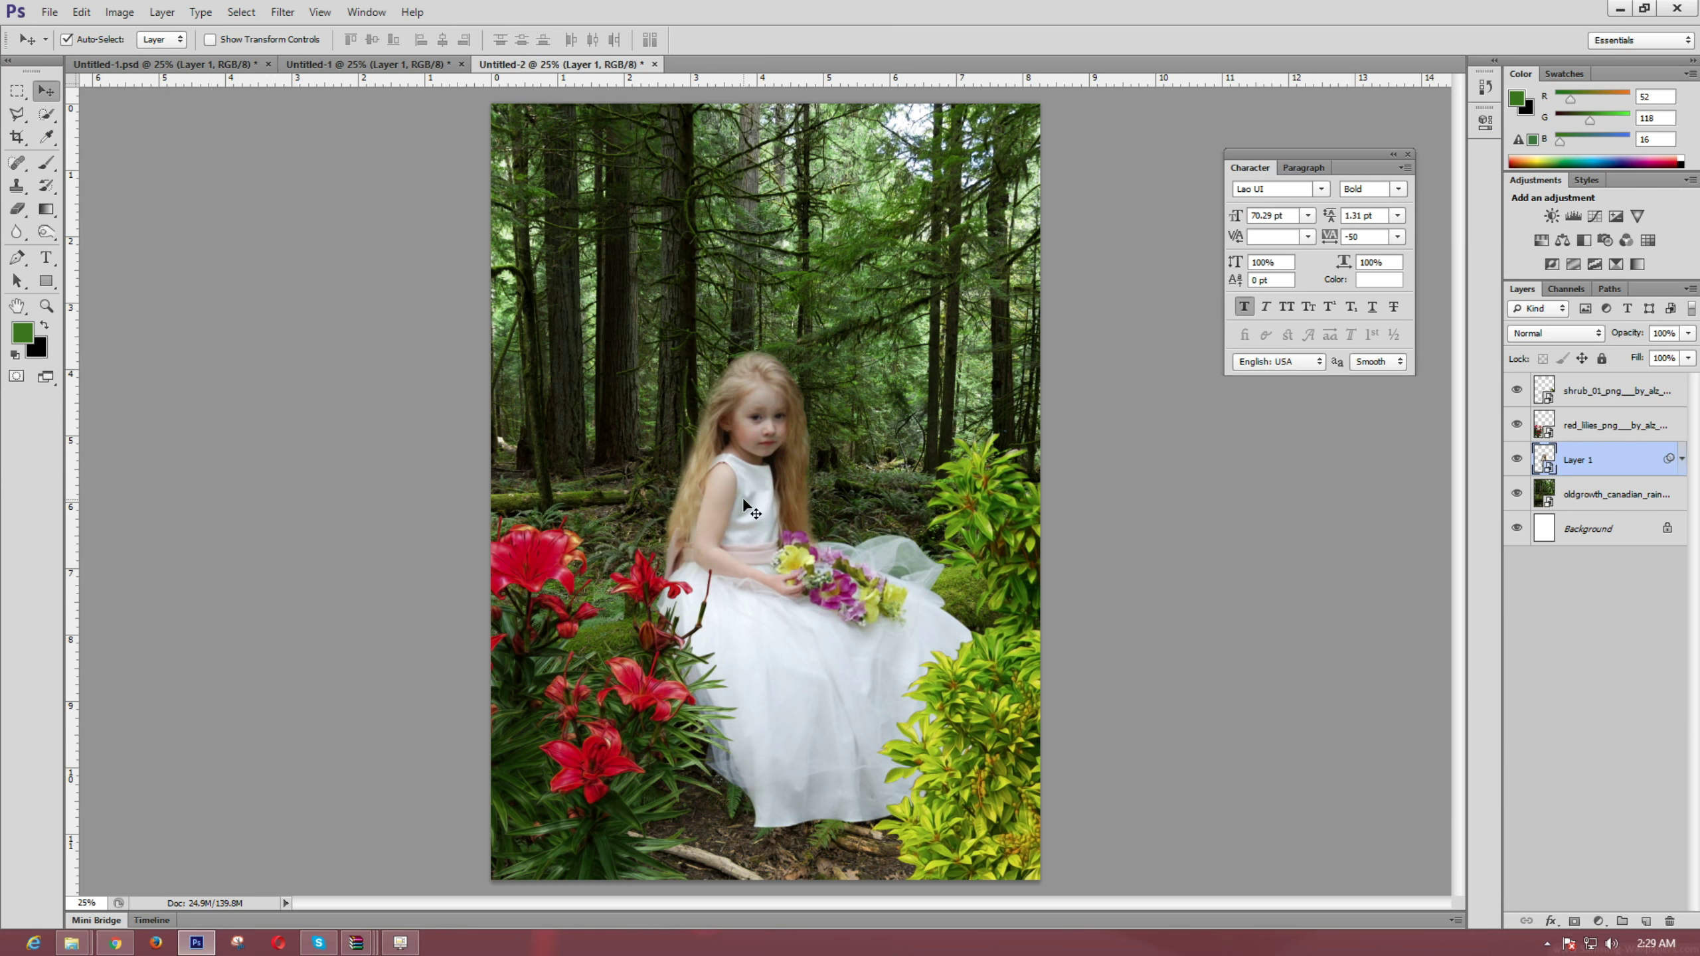
left_click(1585, 427)
left_click(1597, 392)
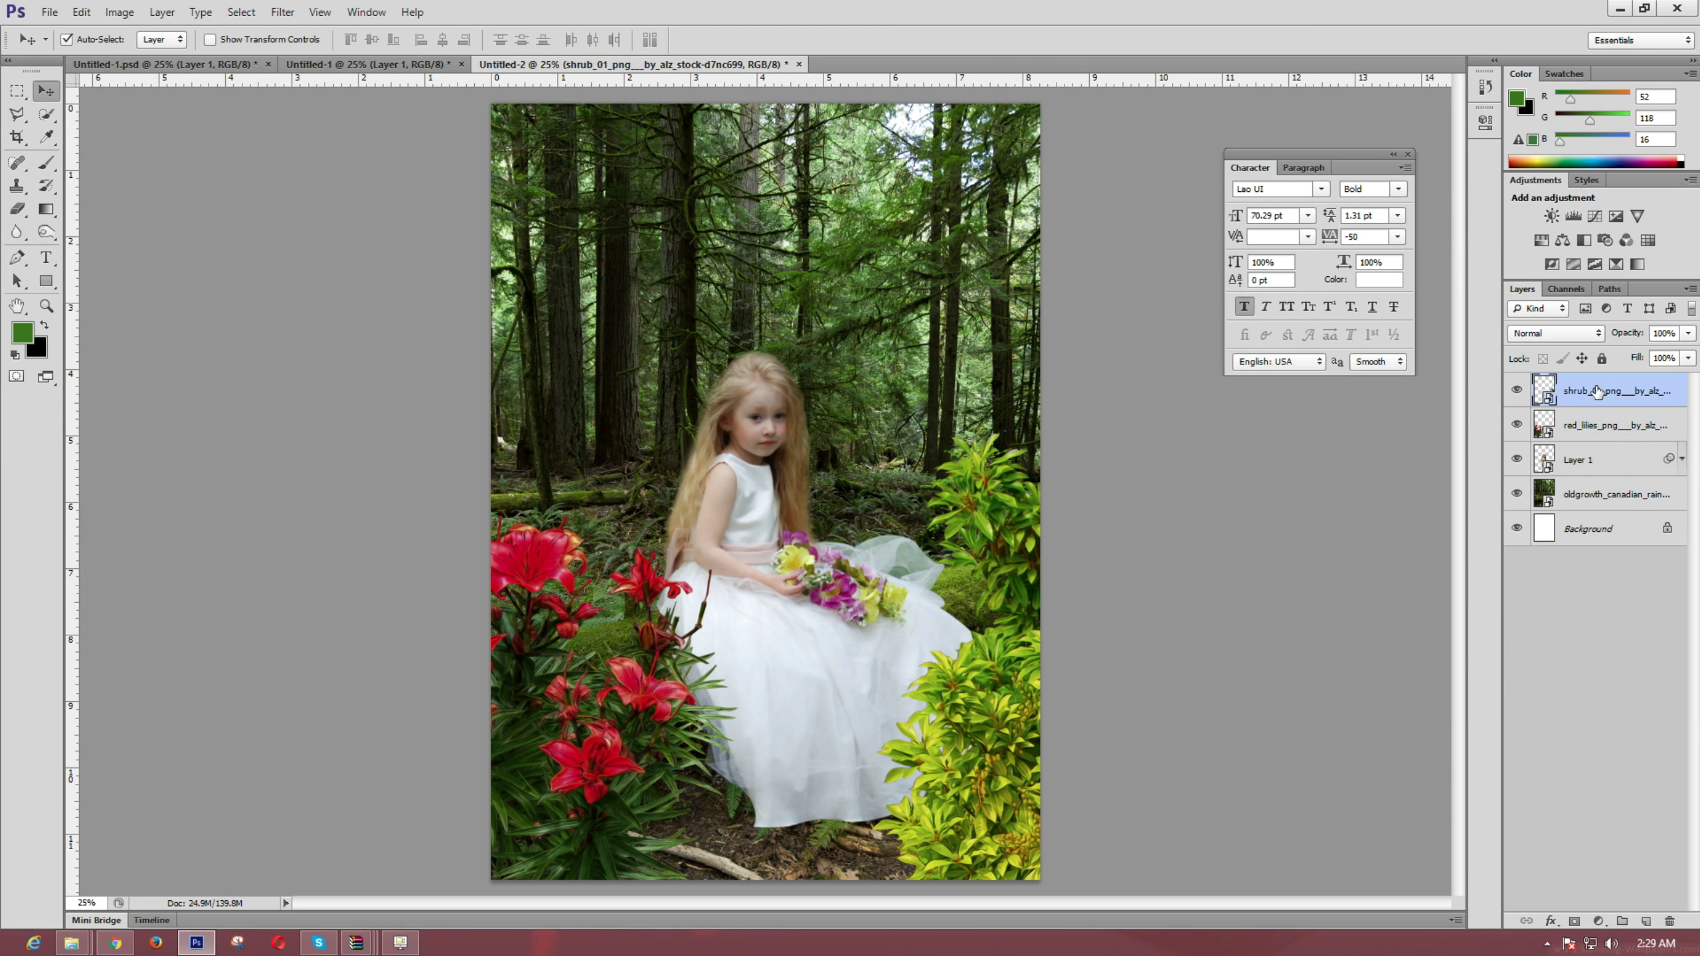
Add a Brightness/Contrast adjustment layer that raises brightness slightly.
left_click(1602, 921)
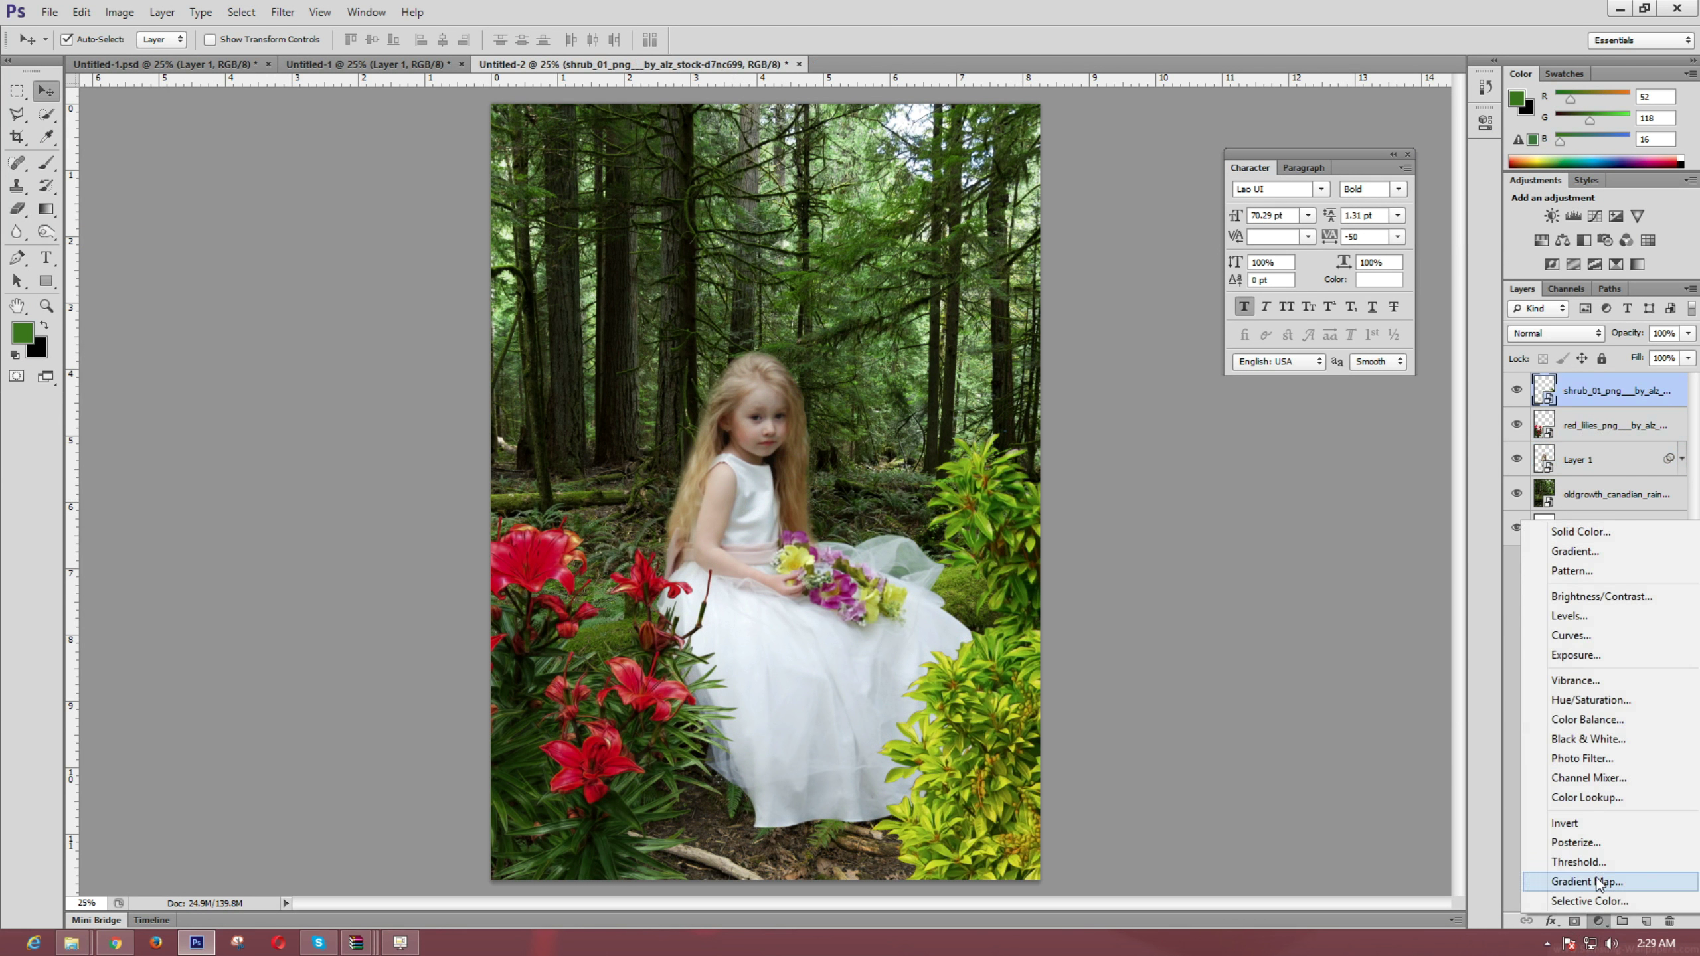
left_click(1589, 602)
left_click_drag(1334, 210, 1344, 210)
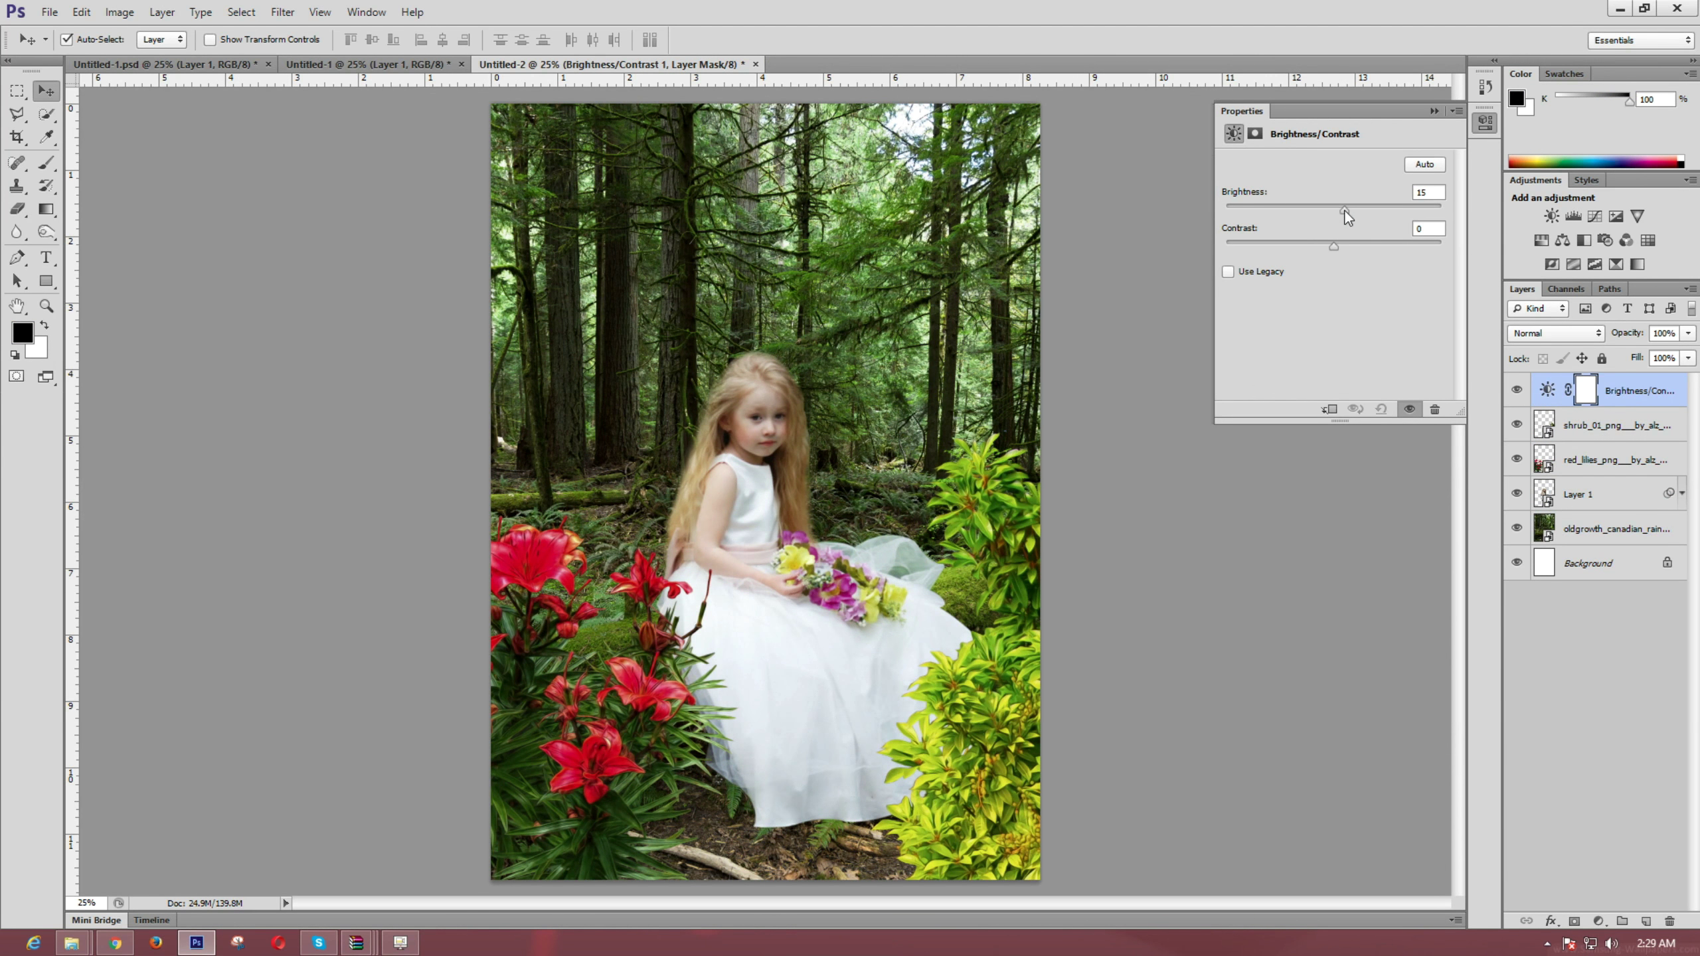
left_click(1586, 390)
Add a Hue/Saturation adjustment layer with Hue set to +12.
left_click(1599, 923)
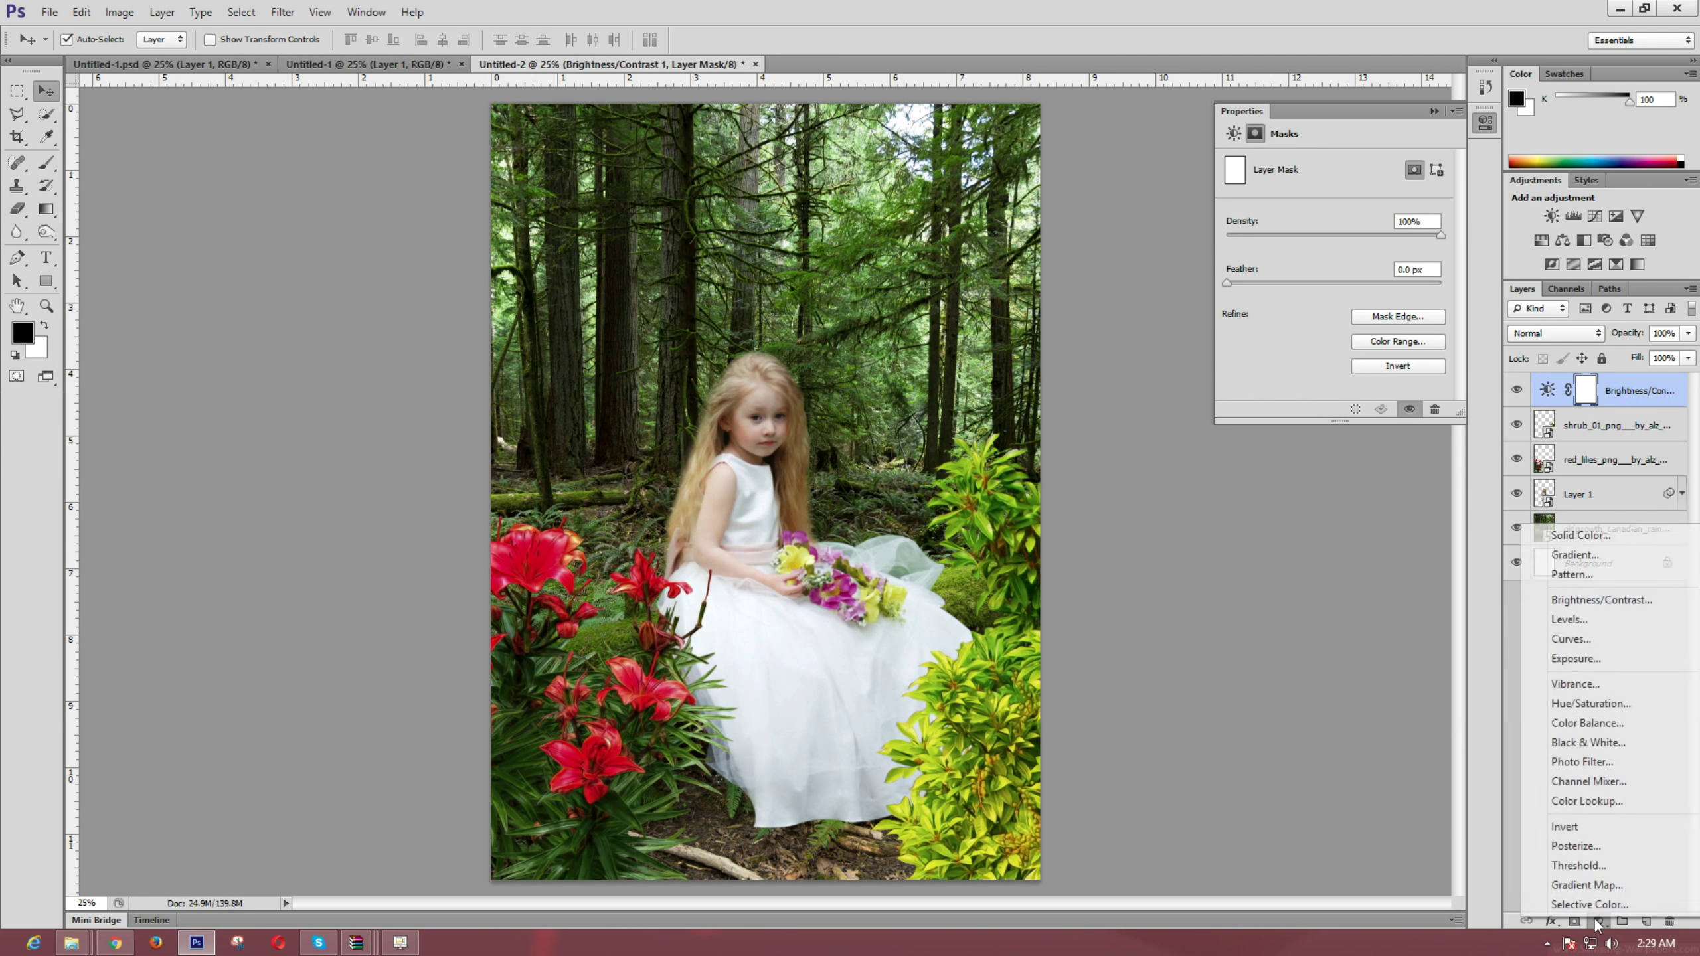
left_click(1569, 703)
left_click_drag(1335, 231, 1347, 229)
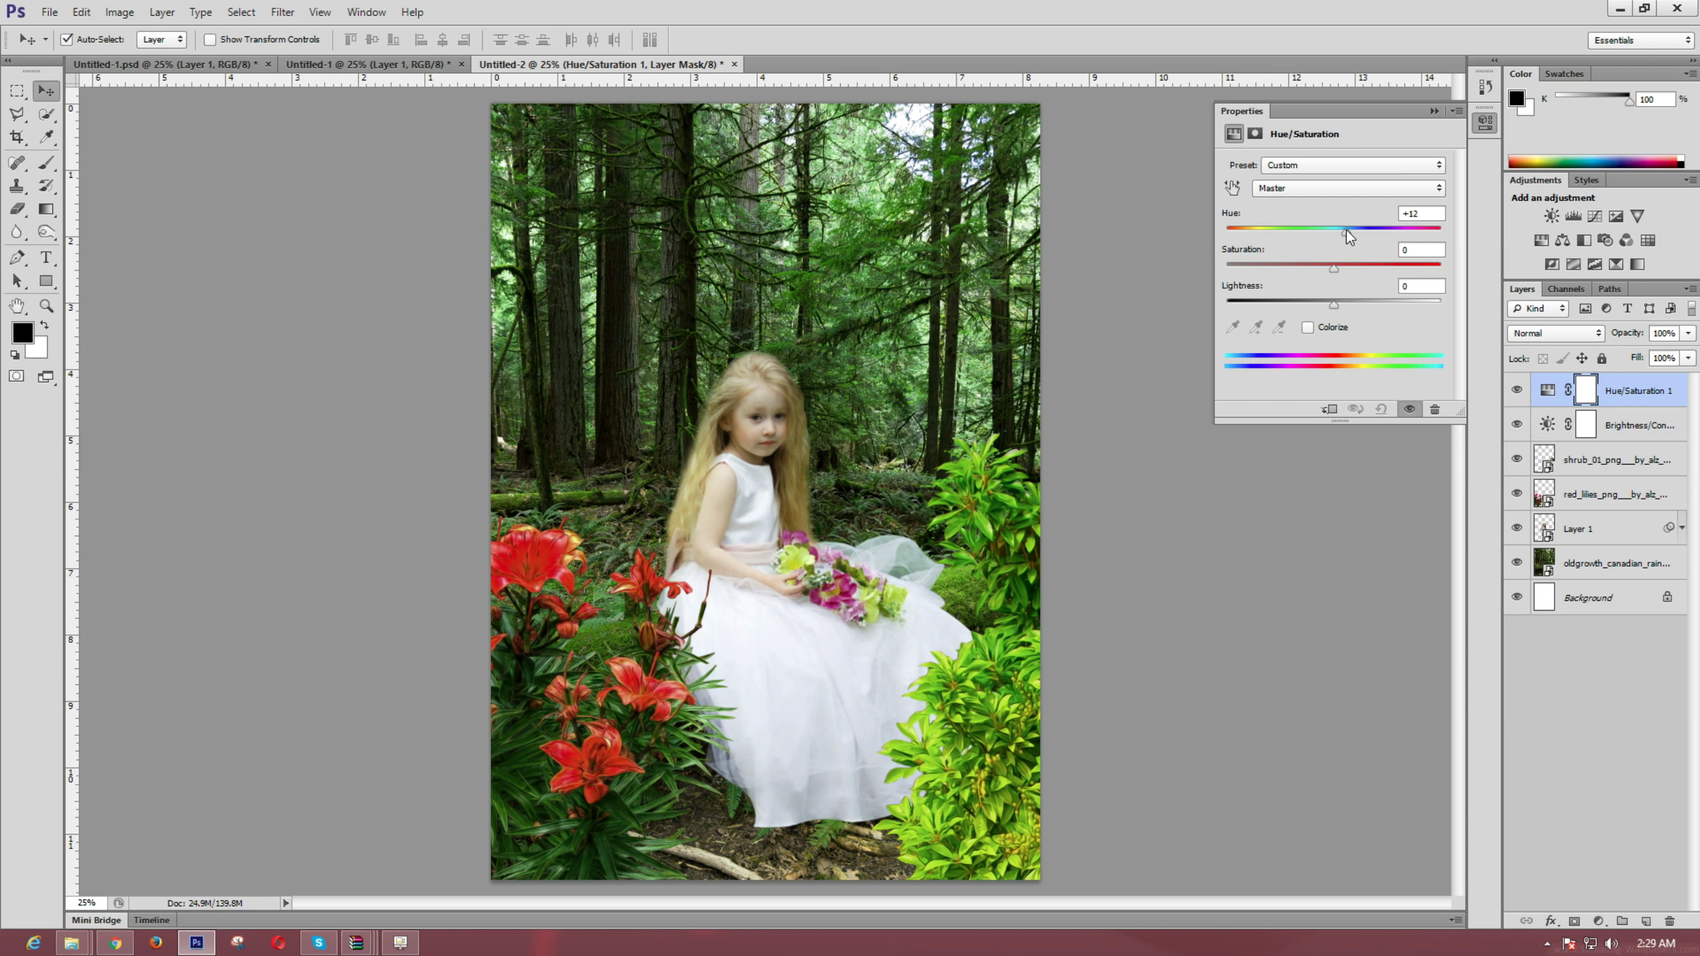
left_click(1547, 390)
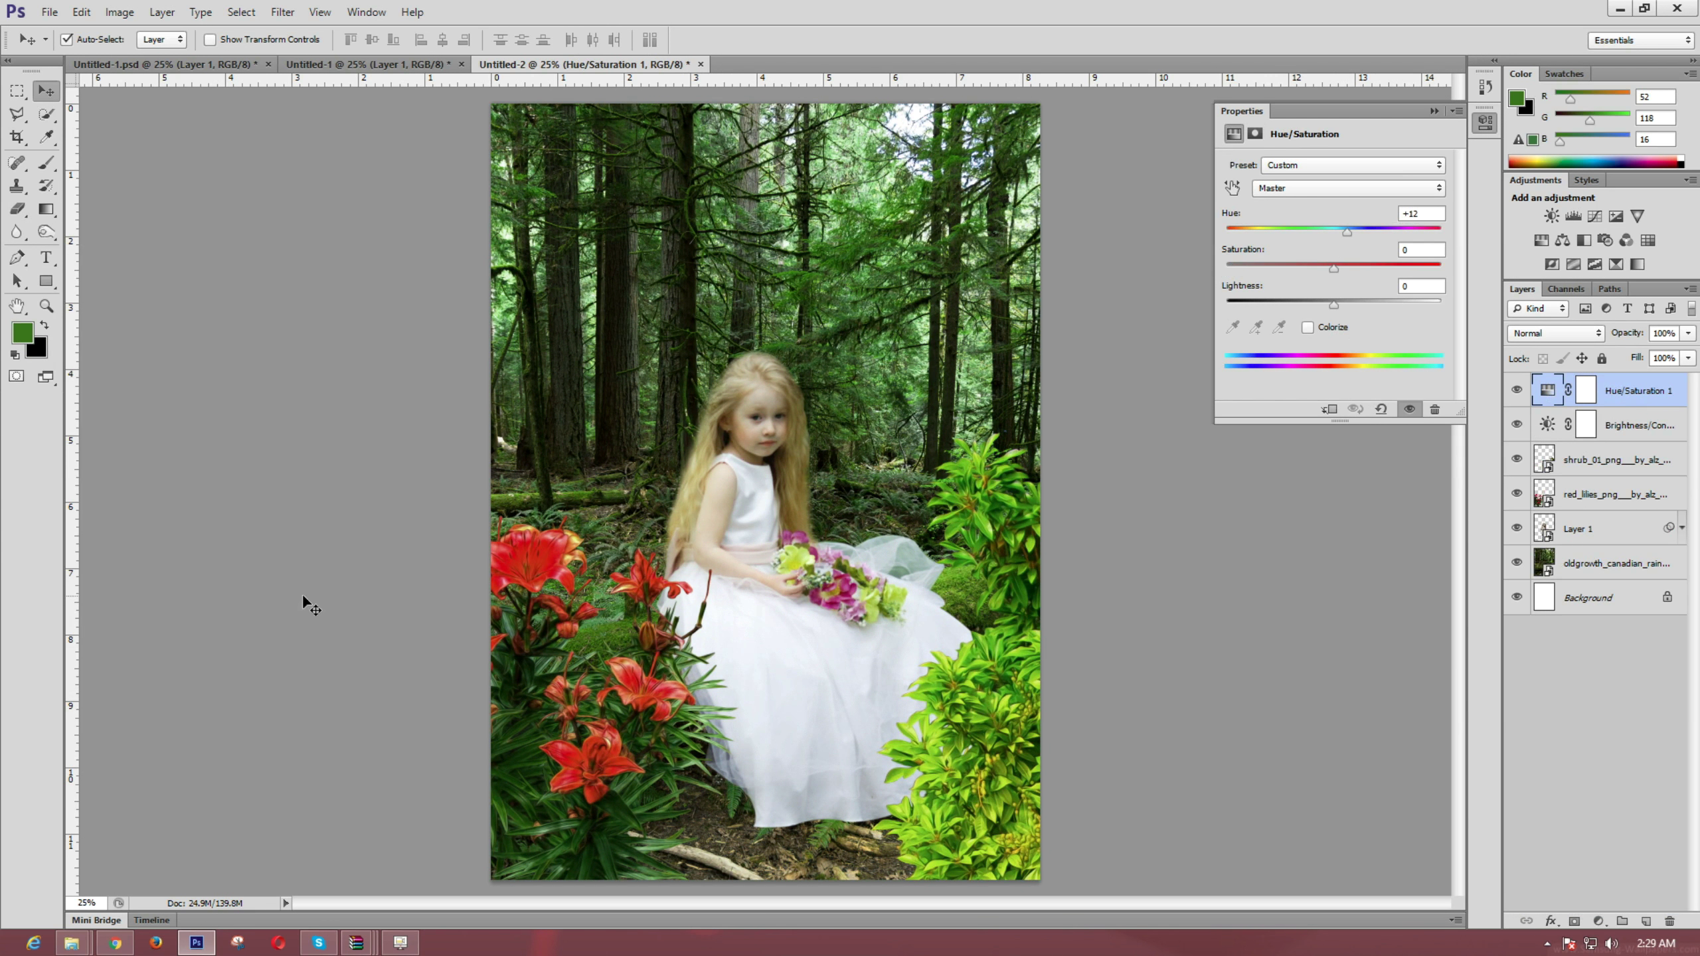
left_click(325, 529)
left_click(50, 11)
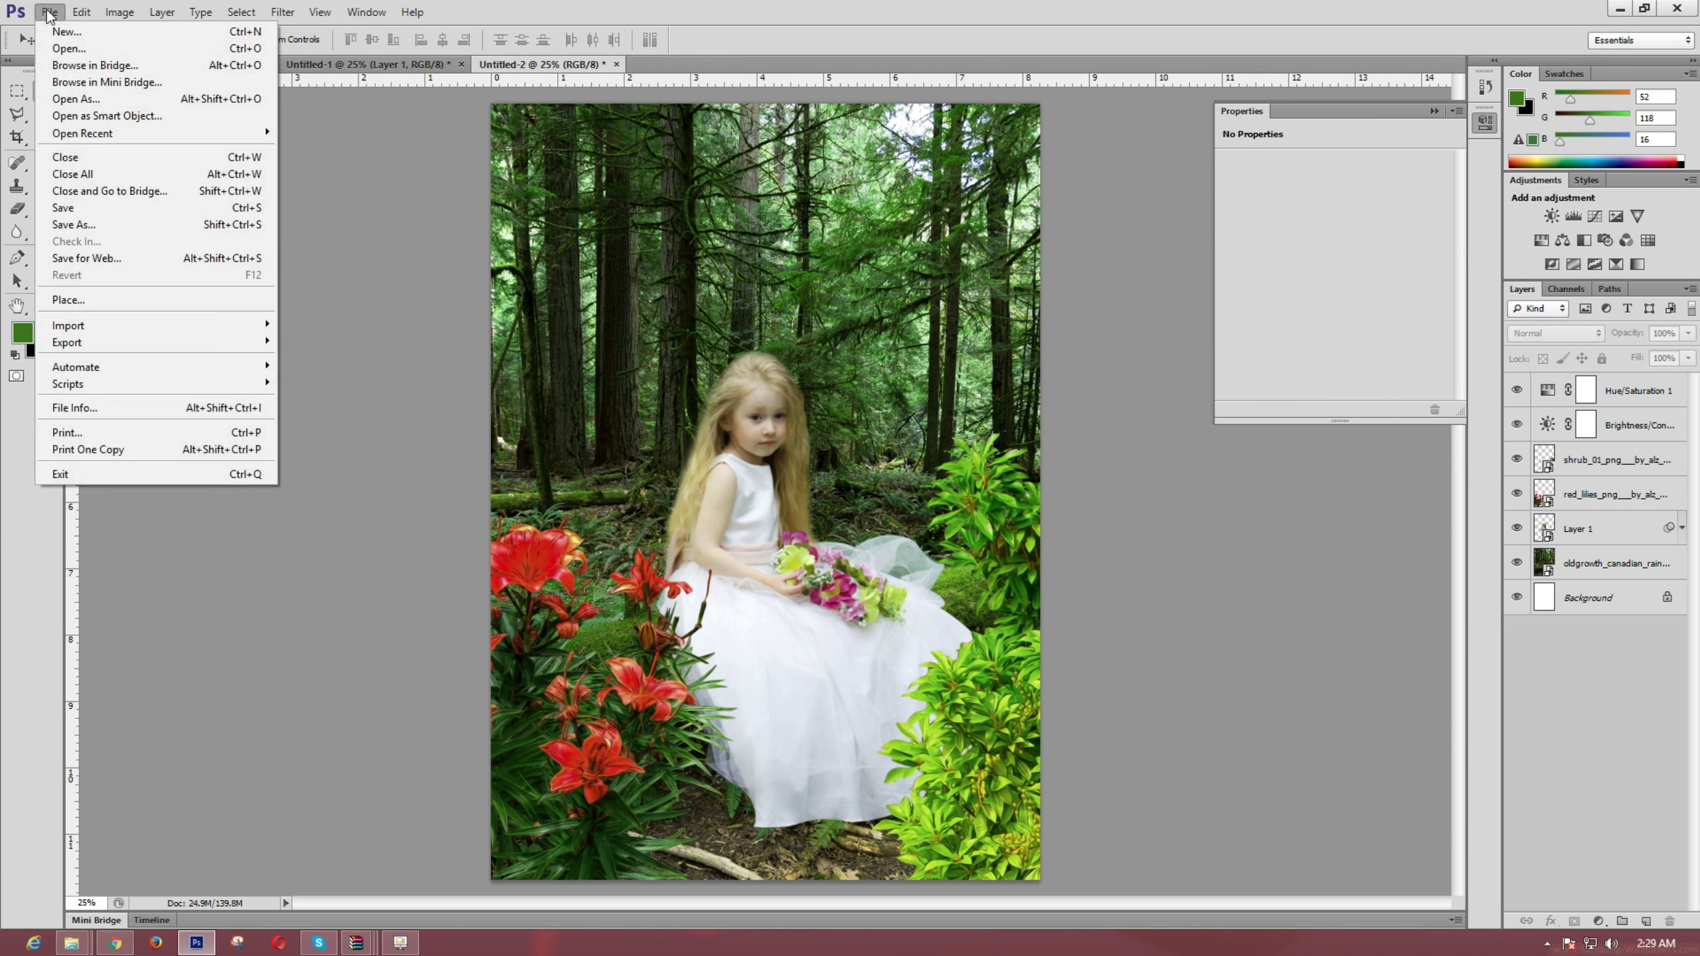
Place the sunlit meadow photo and enlarge it across the top of the page.
left_click(78, 302)
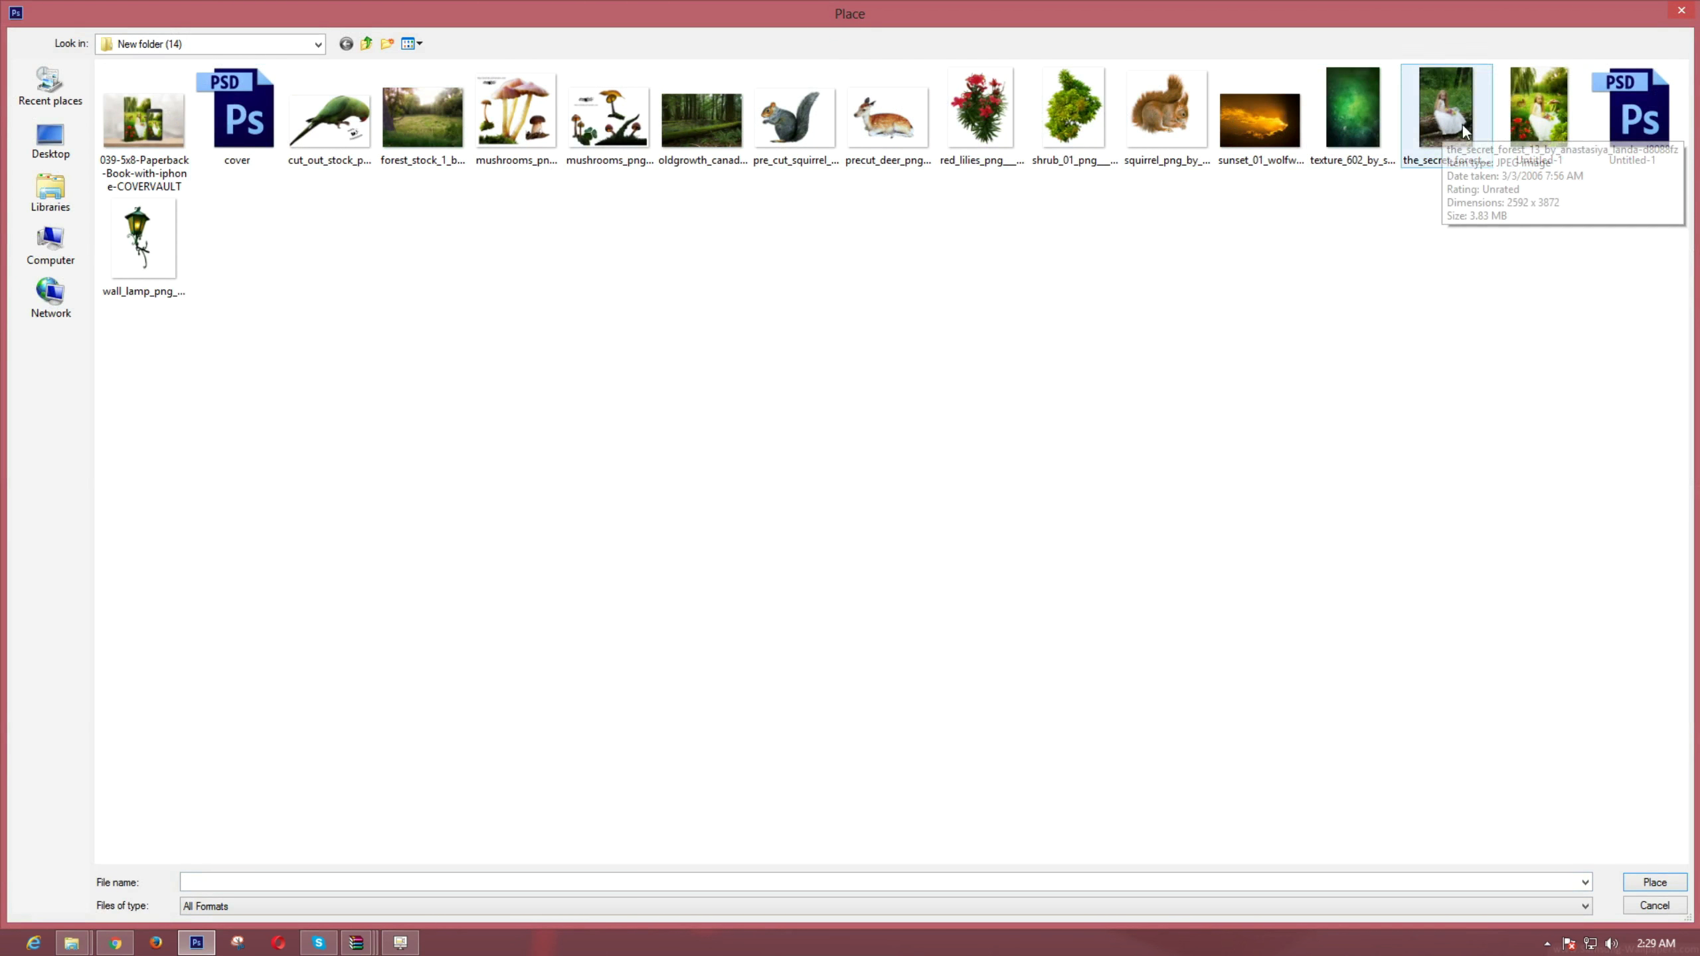
double_click(418, 113)
left_click_drag(689, 500, 669, 317)
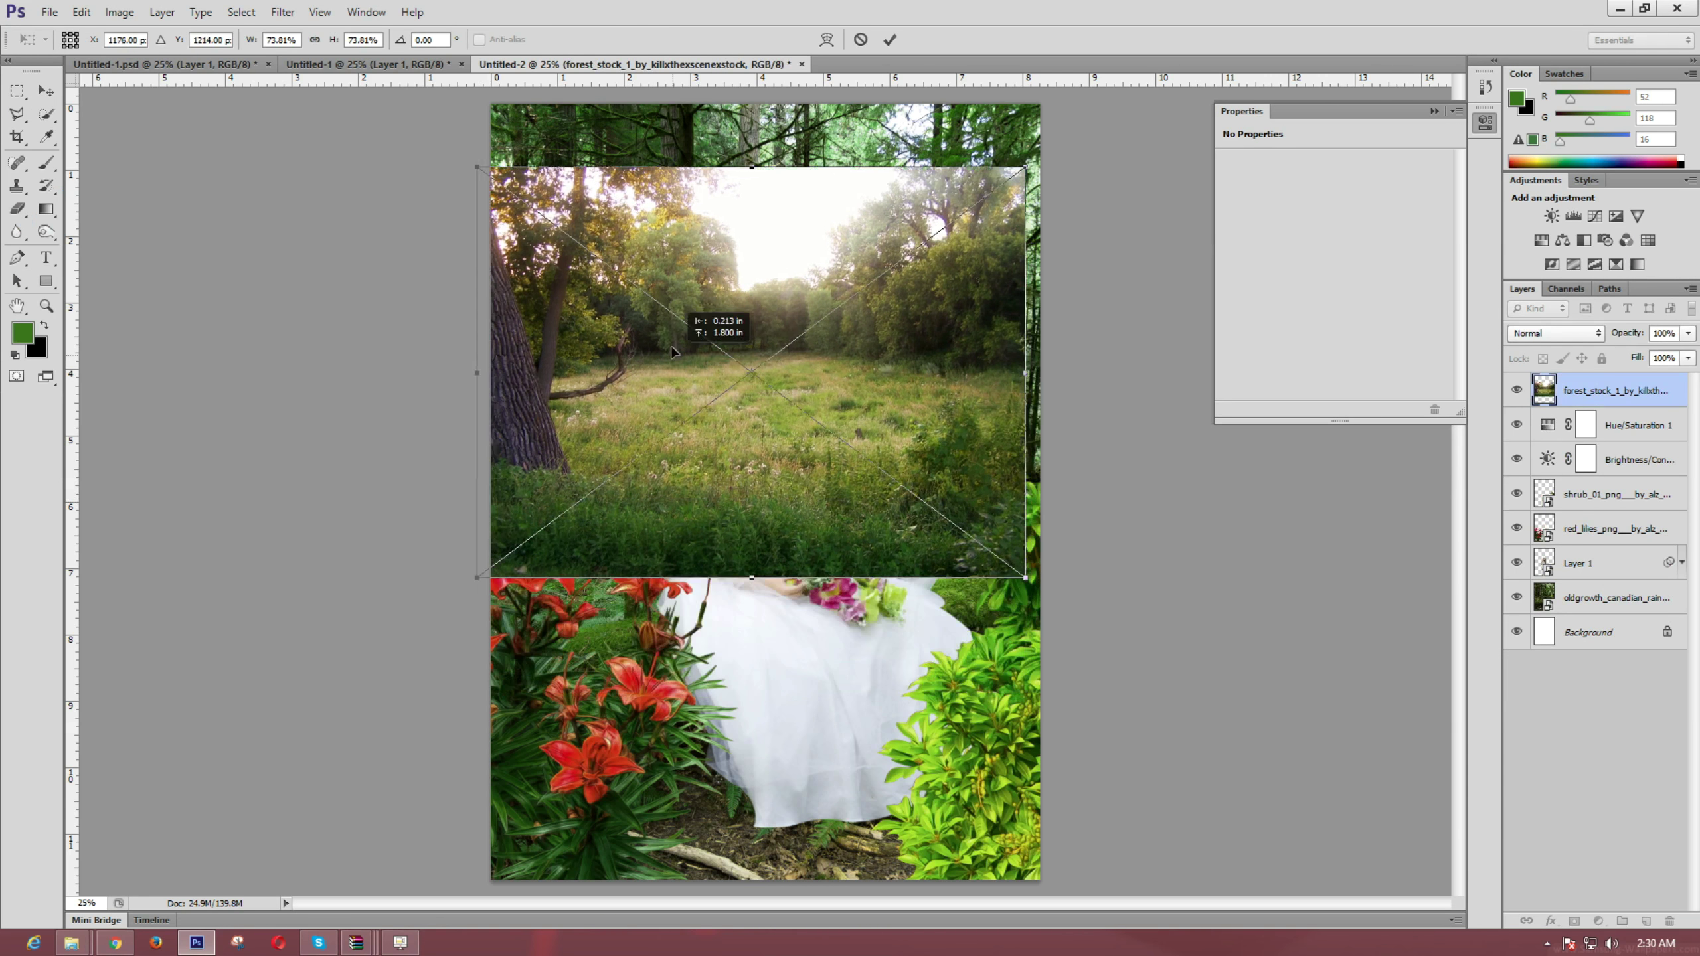
left_click_drag(1018, 514, 1147, 653)
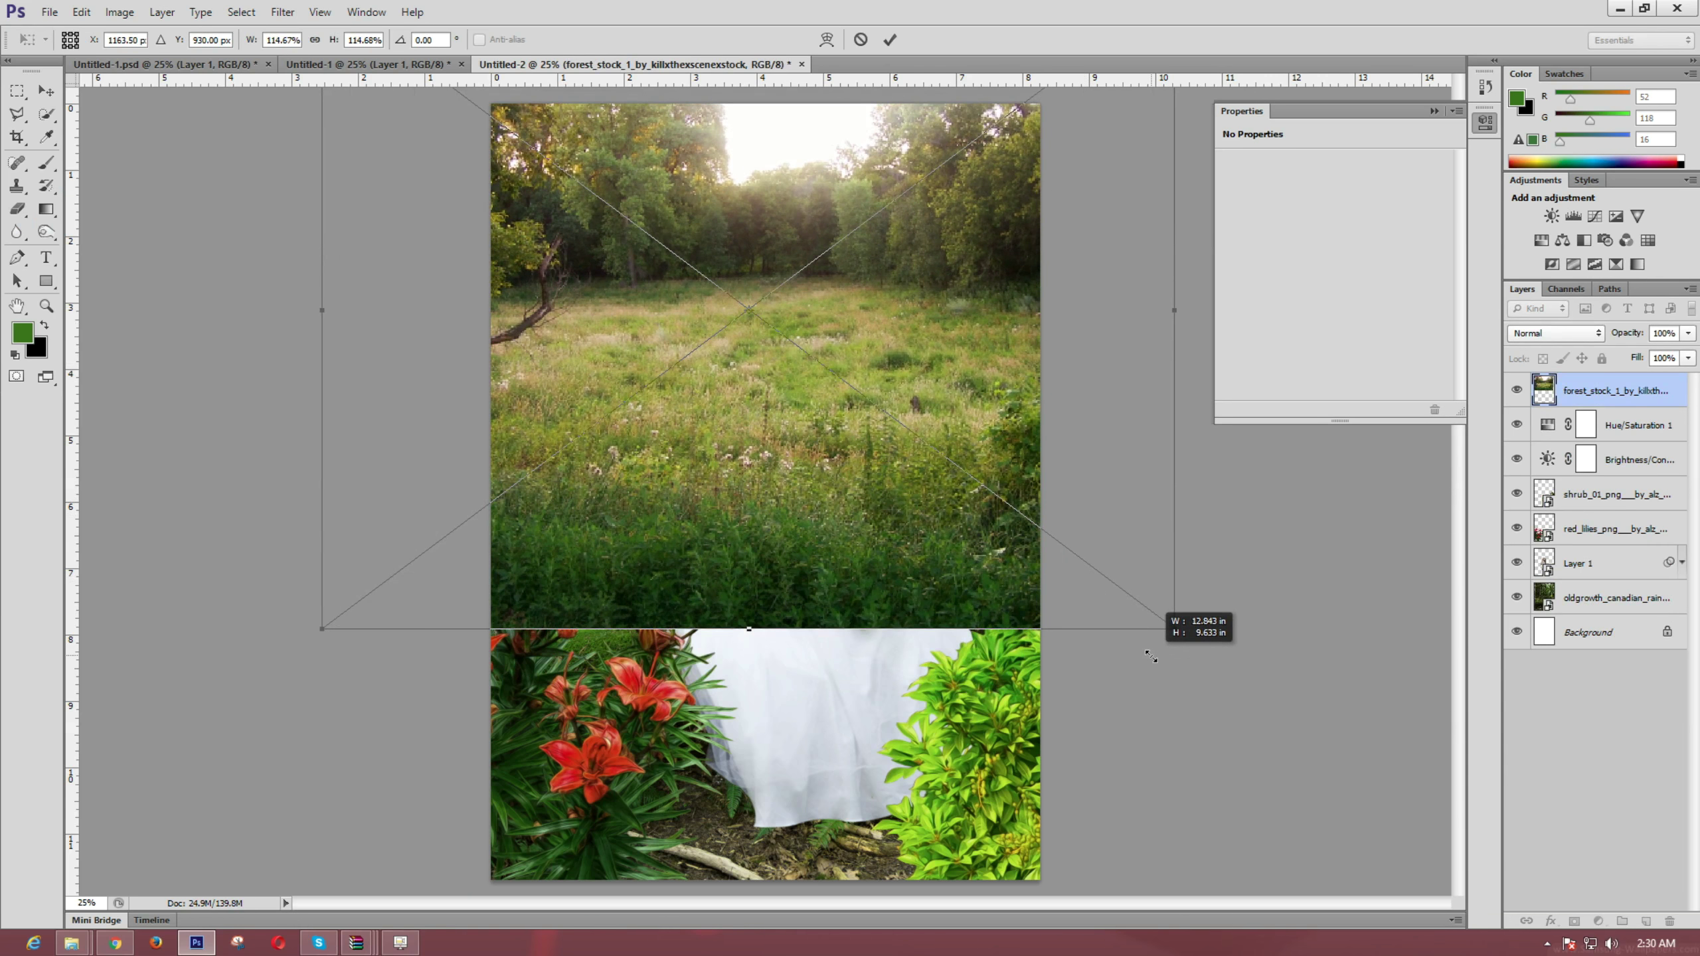
left_click_drag(1147, 654, 1153, 655)
key("Return")
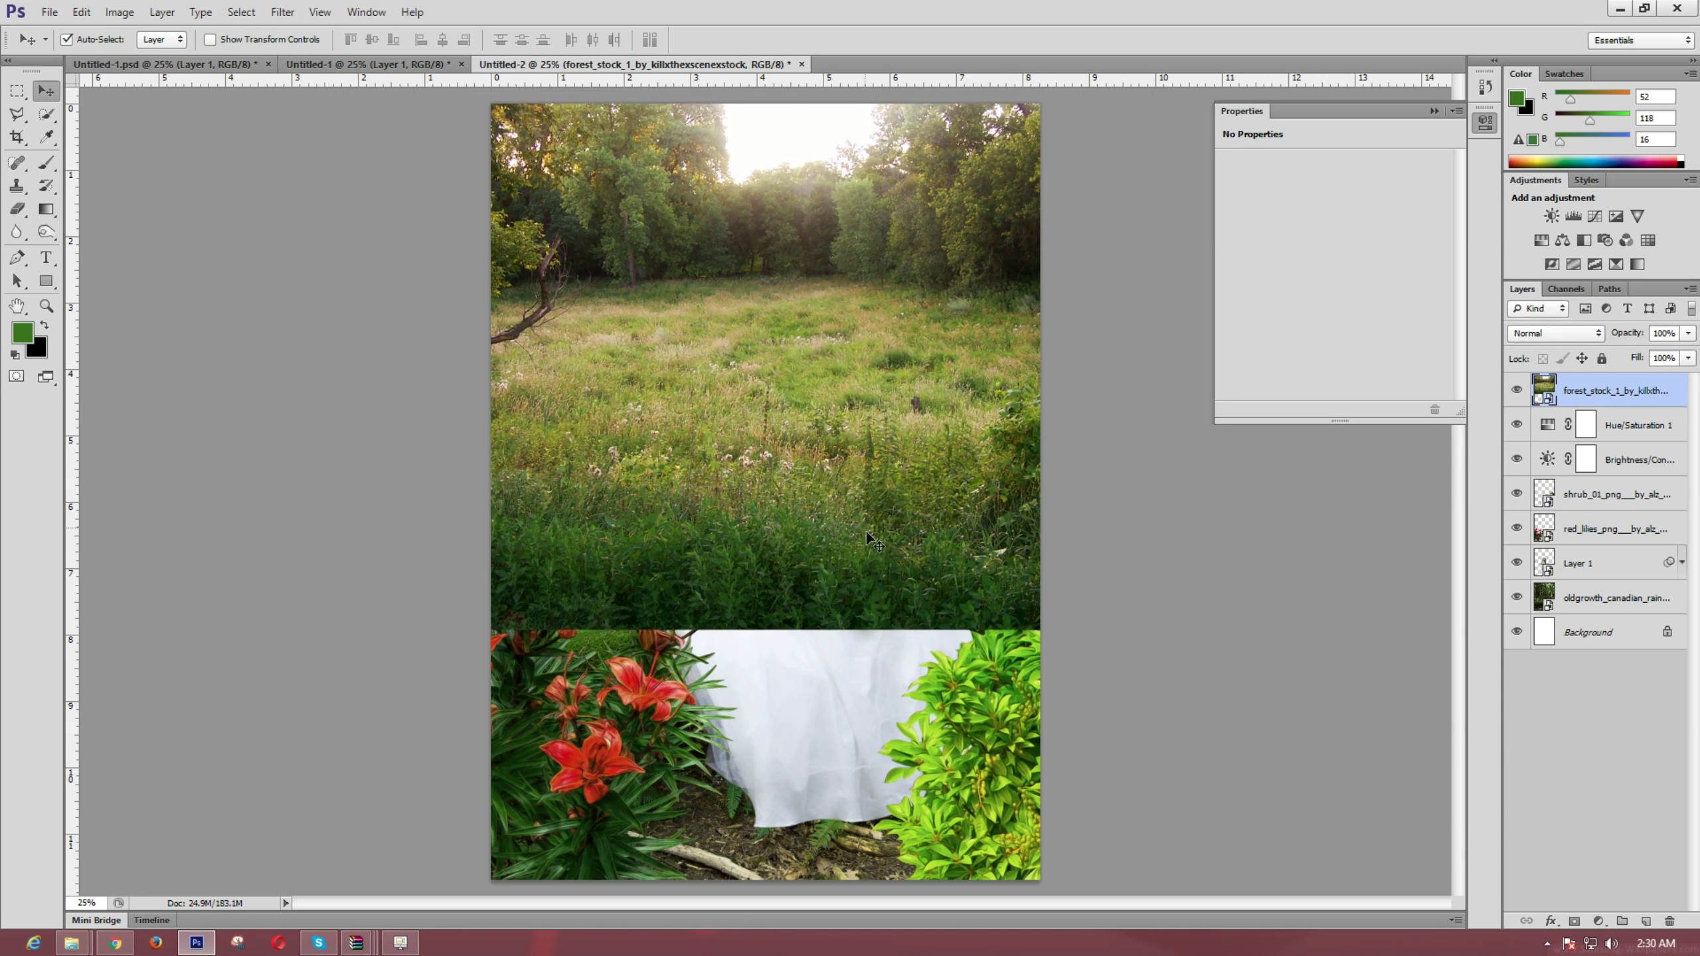
Move the meadow layer below the girl's layer, toggling layer visibility to check.
left_click(1581, 504)
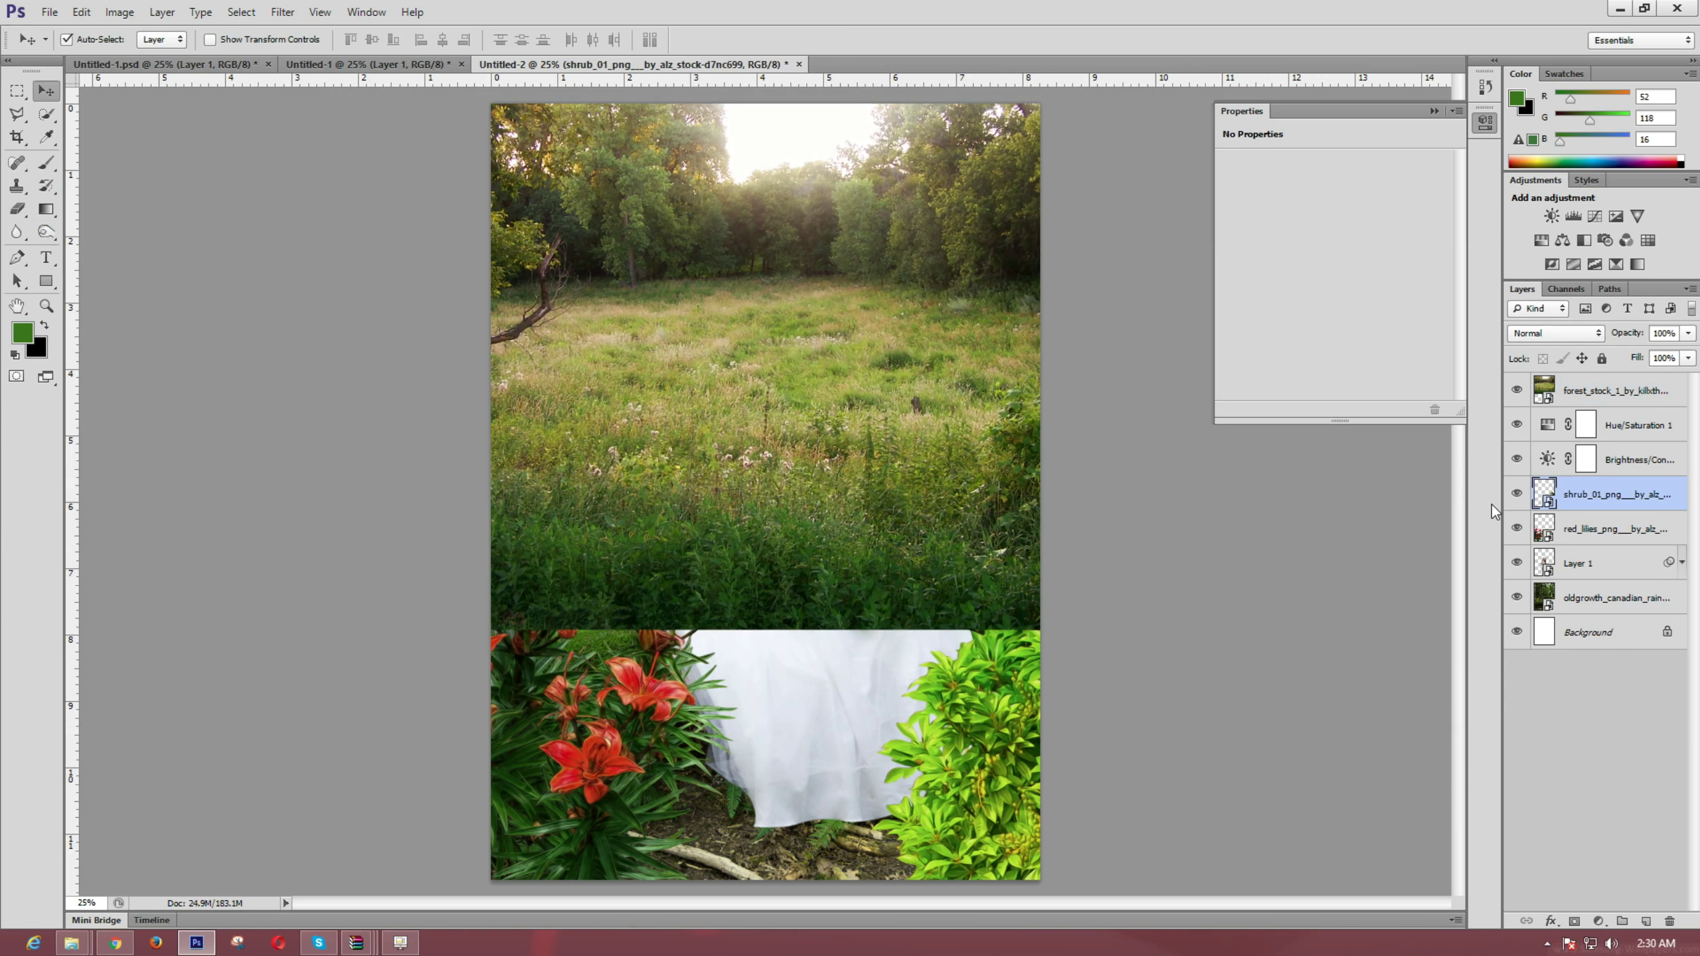
left_click(1516, 529)
left_click(1516, 562)
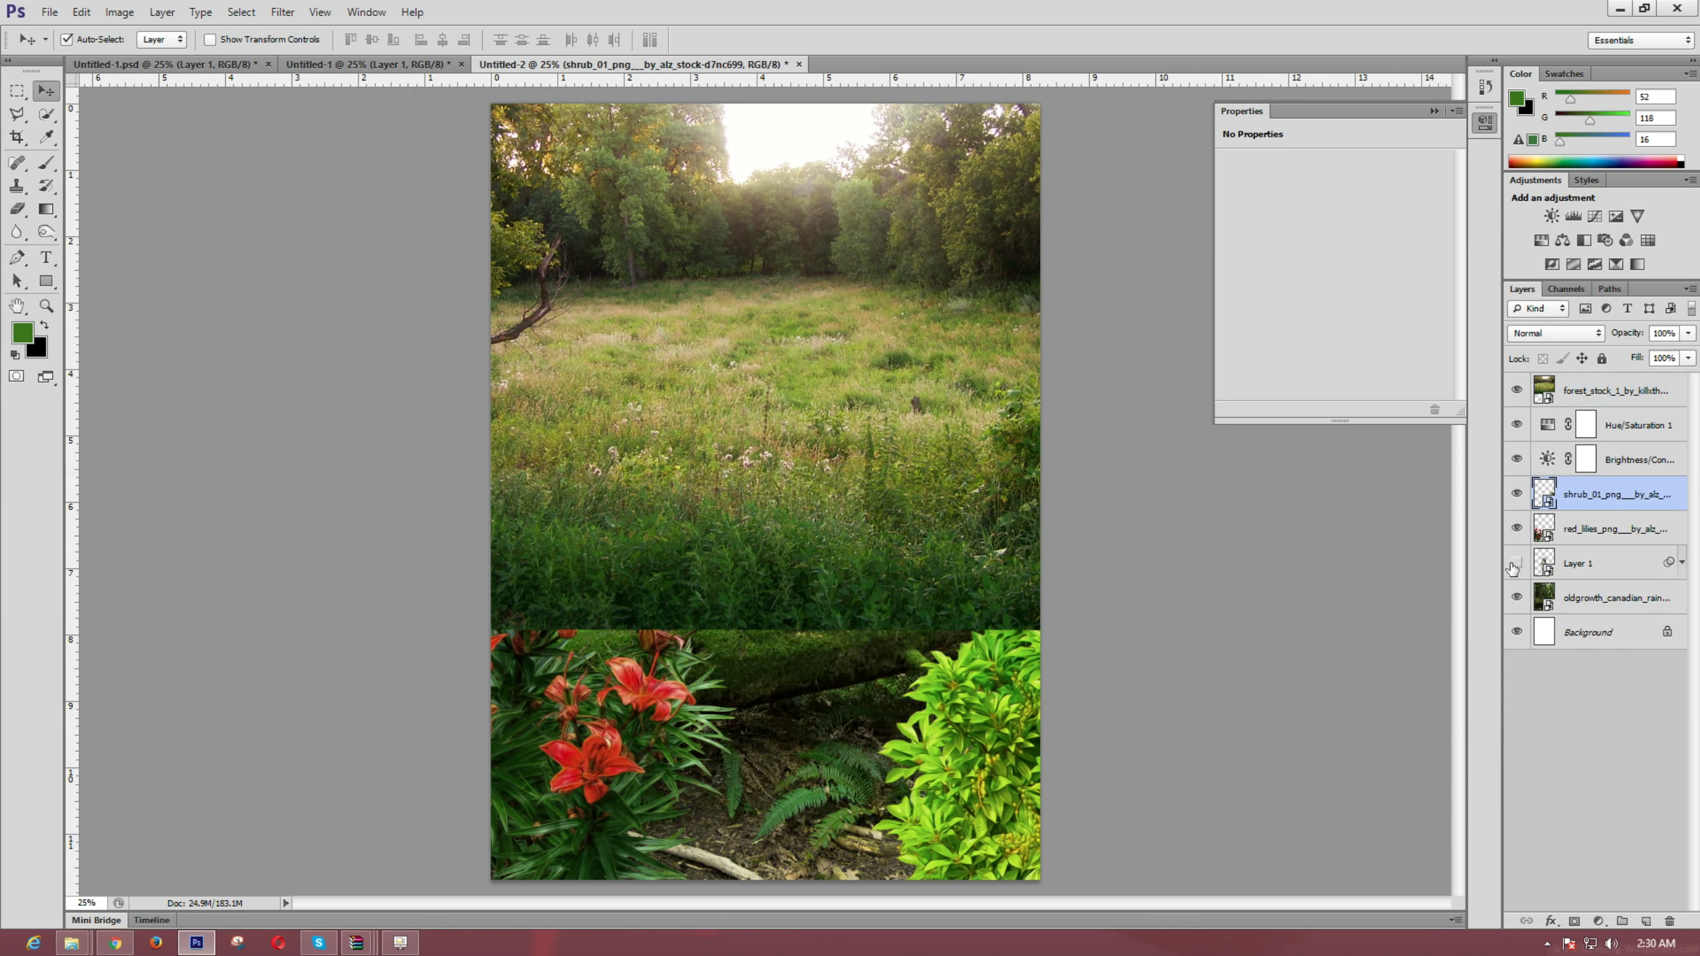
left_click(1517, 562)
mouse_move(1610, 395)
left_mouse_down()
mouse_move(1578, 575)
mouse_move(1594, 587)
left_mouse_up()
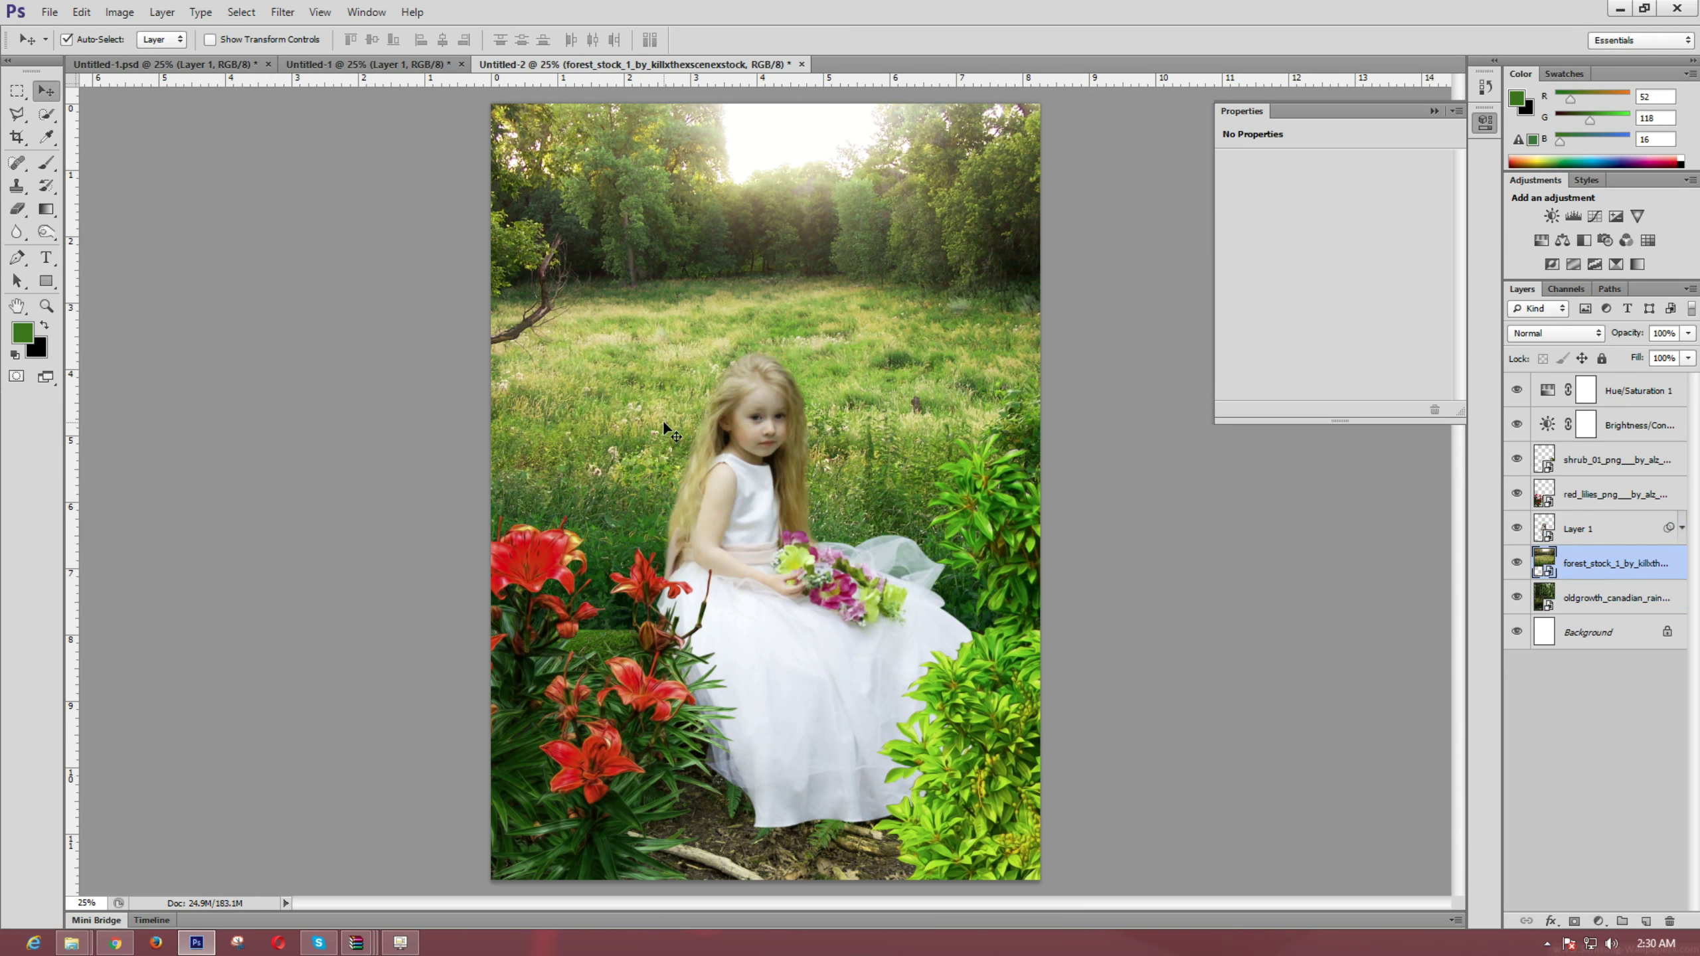
Mask the meadow layer and brush it away around the dress and lilies with a size-500 brush.
left_click(1517, 568)
left_click(1515, 568)
left_click(1575, 922)
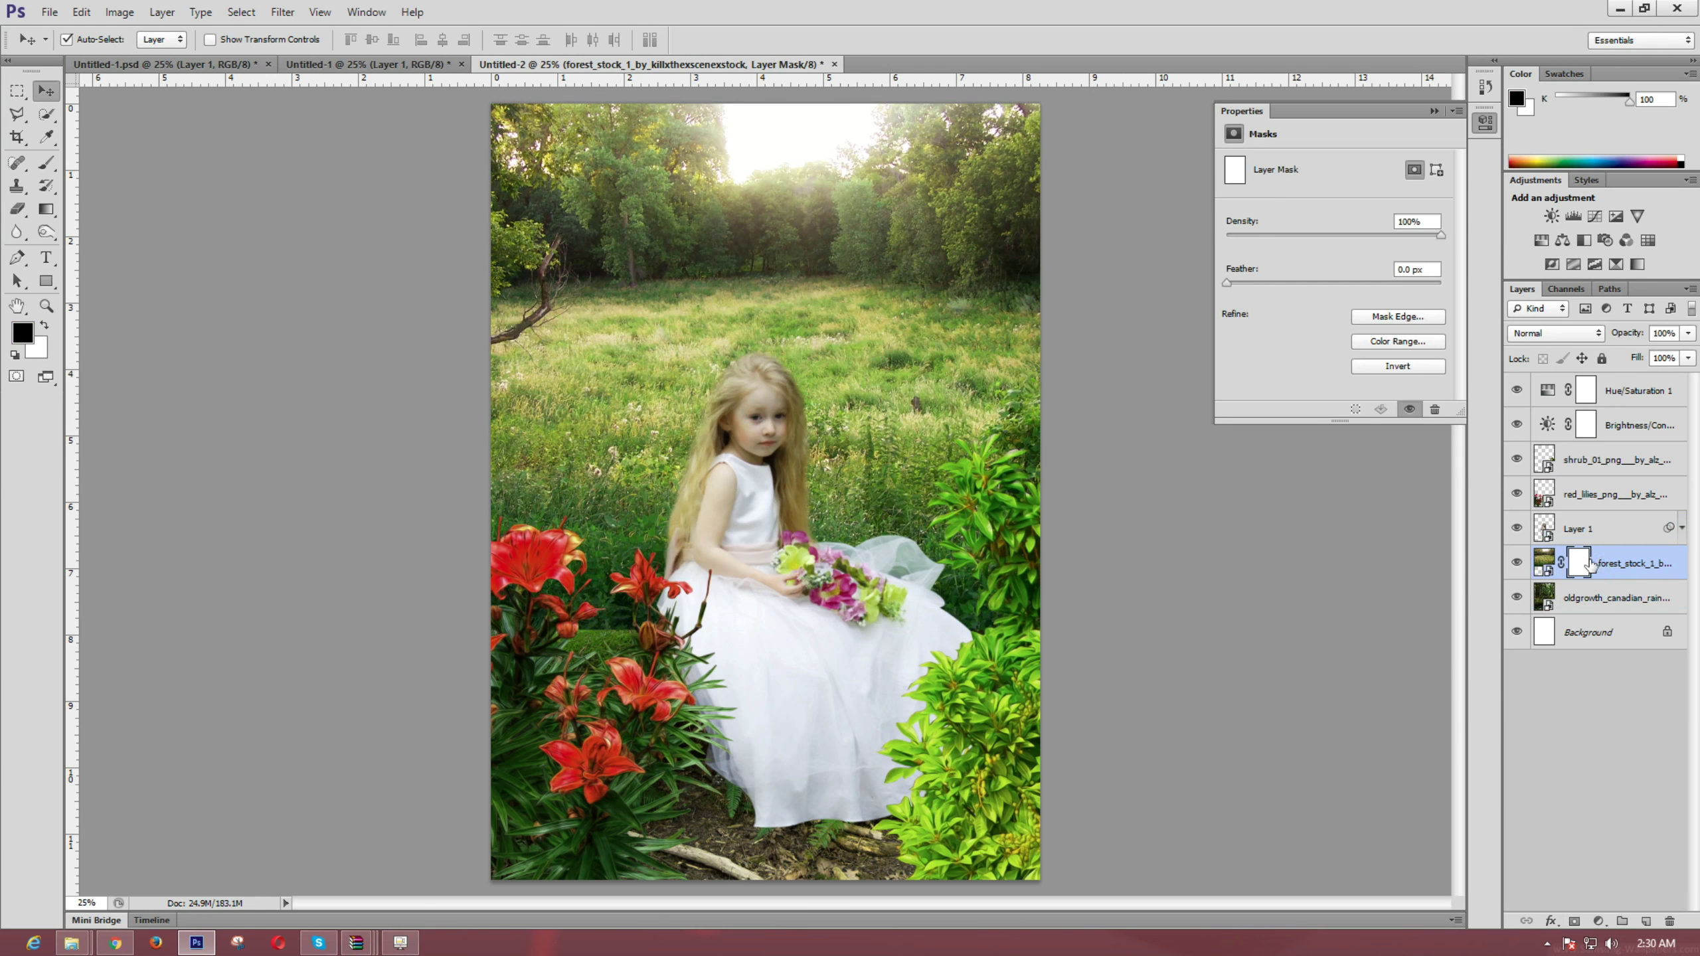
left_click(47, 163)
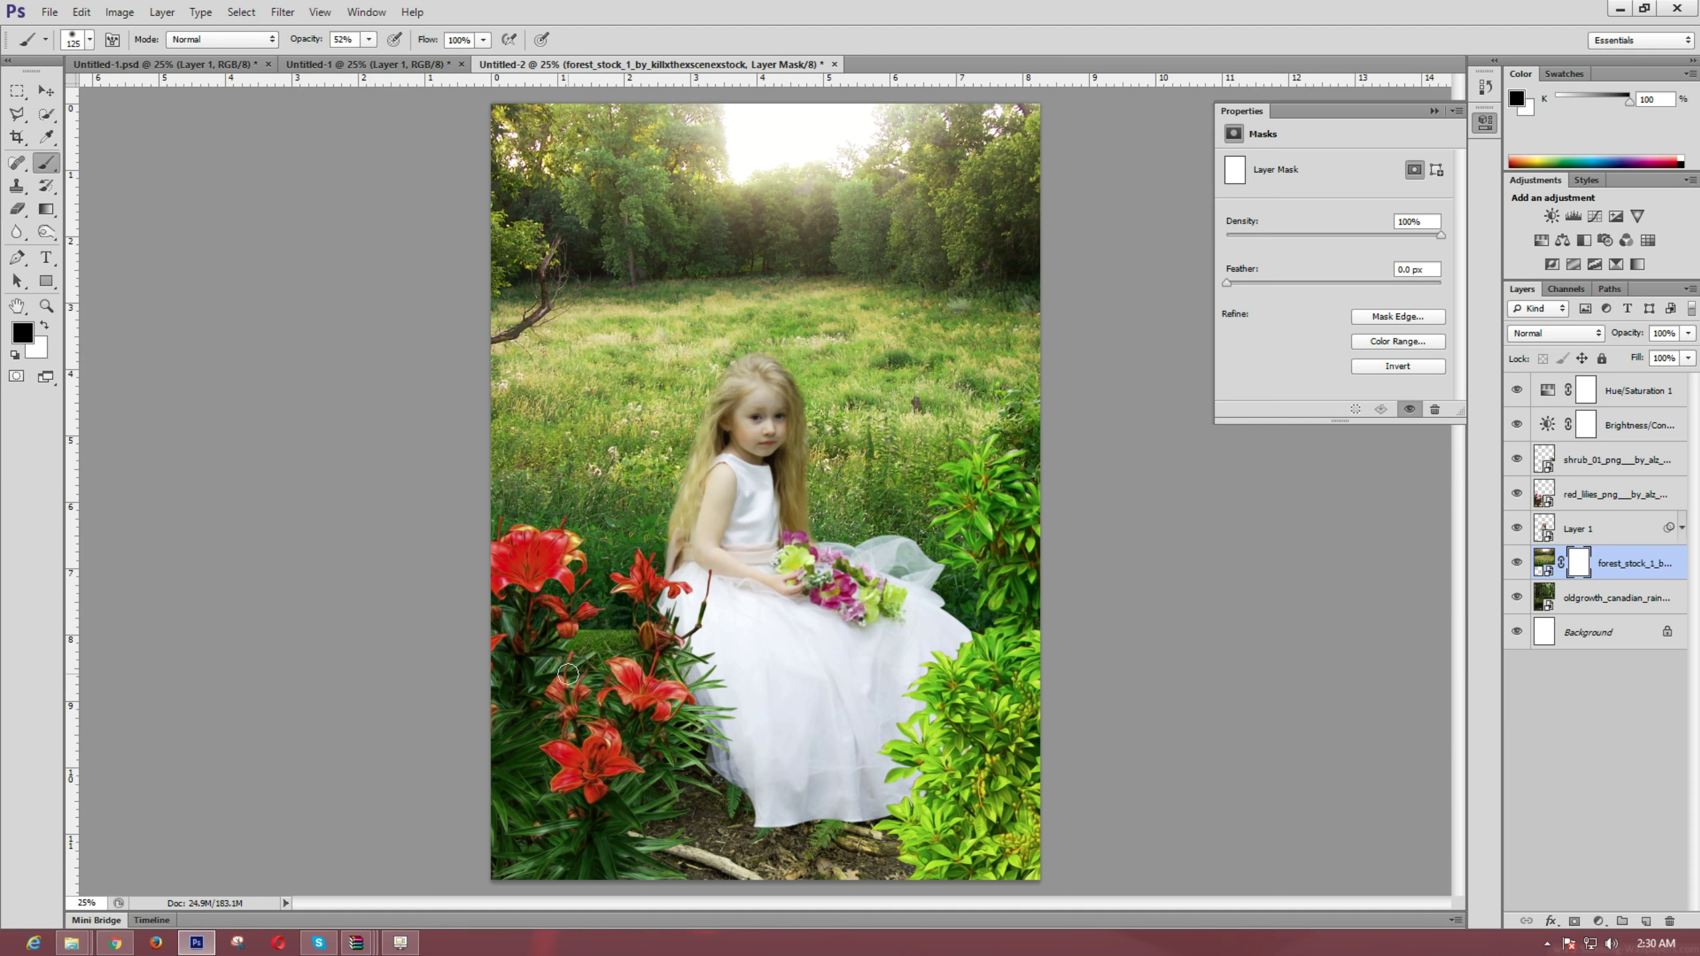
key("bracketright")
key("bracketright")
key("bracketright")
key("bracketright")
key("bracketright")
key("bracketright")
key("bracketright")
key("bracketright")
key("bracketright")
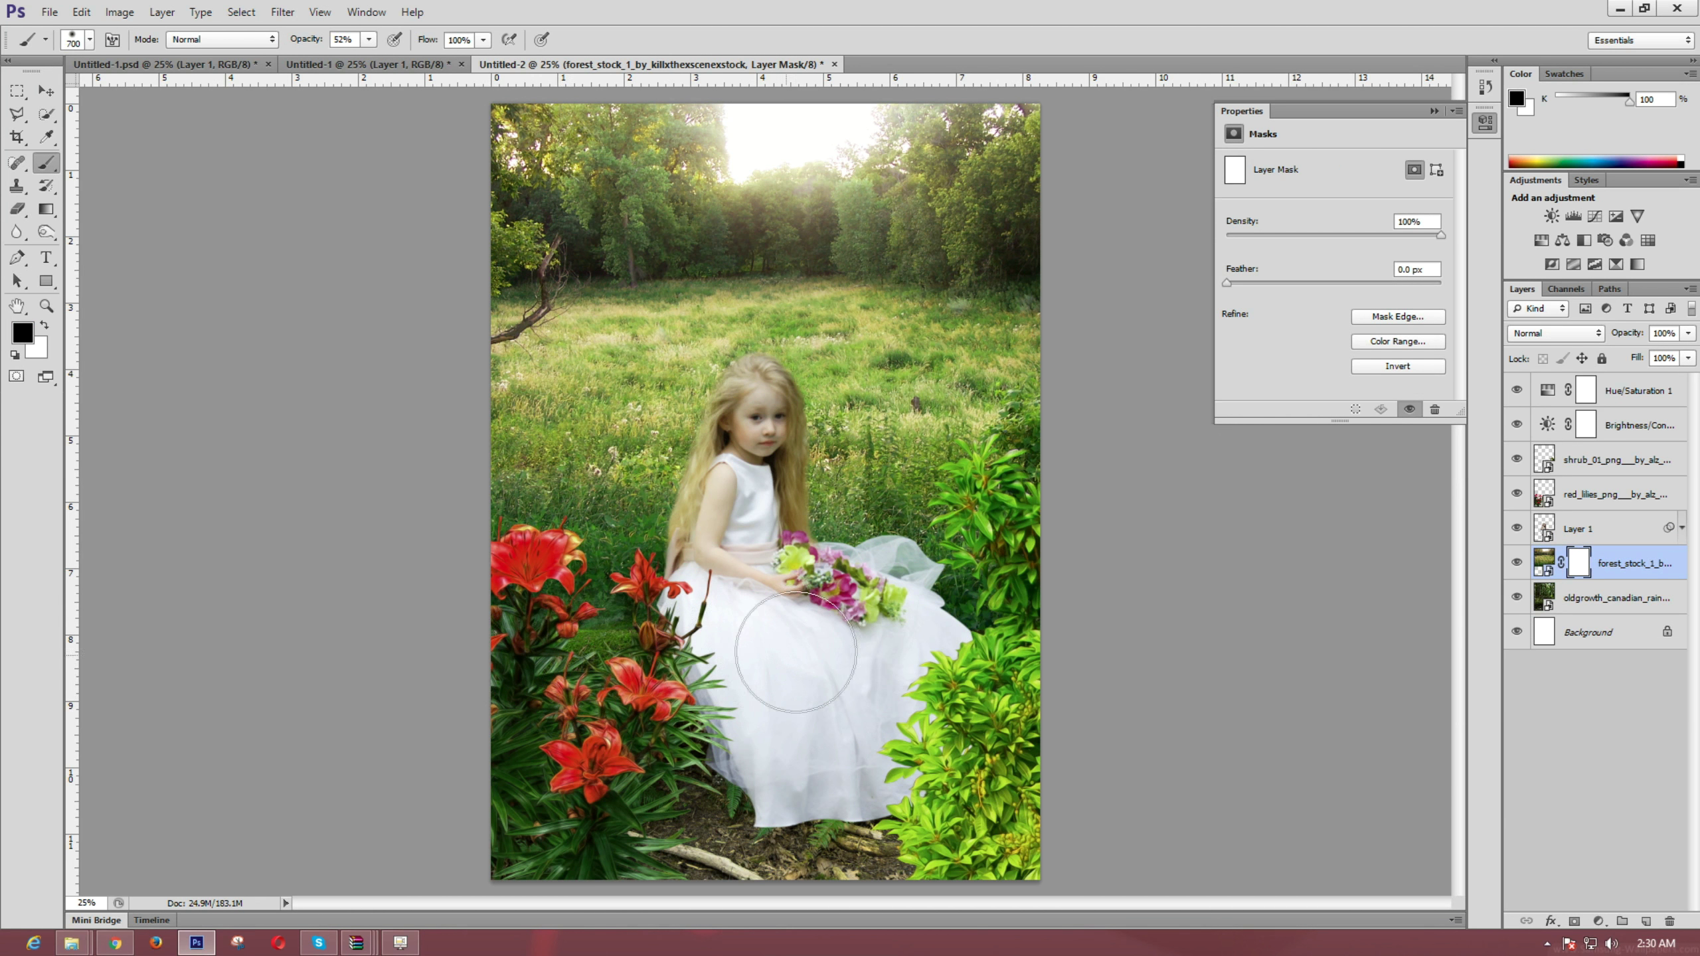
left_click_drag(937, 603, 1071, 617)
left_click_drag(632, 644, 549, 649)
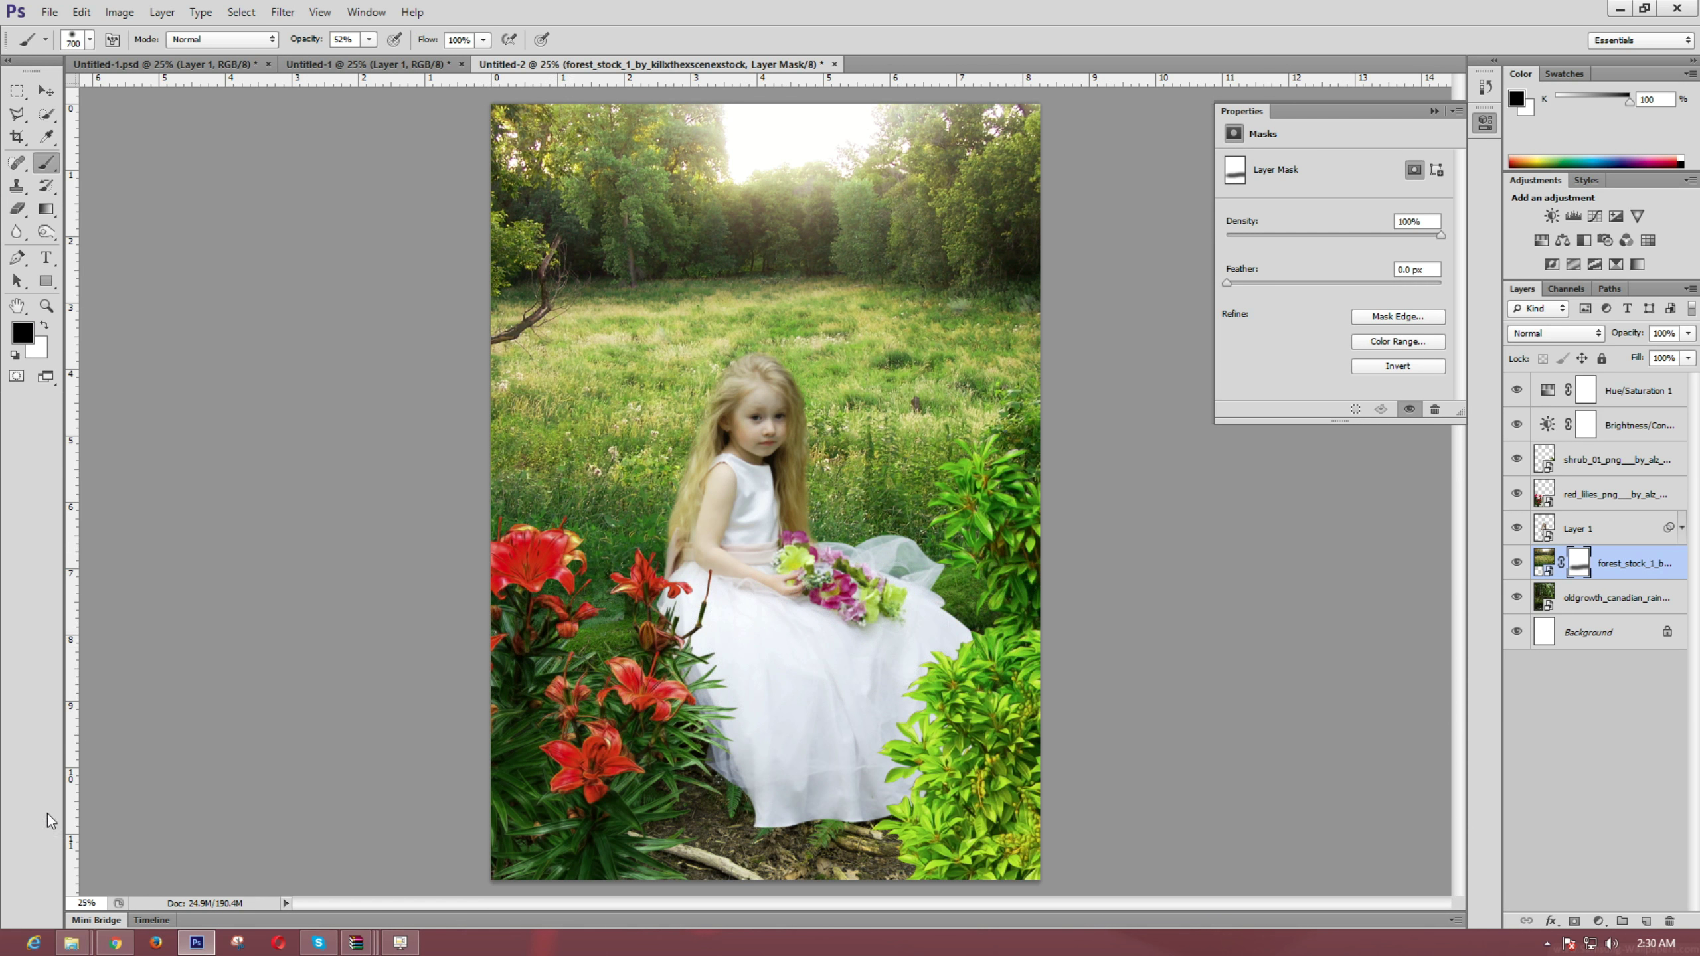
left_click(45, 91)
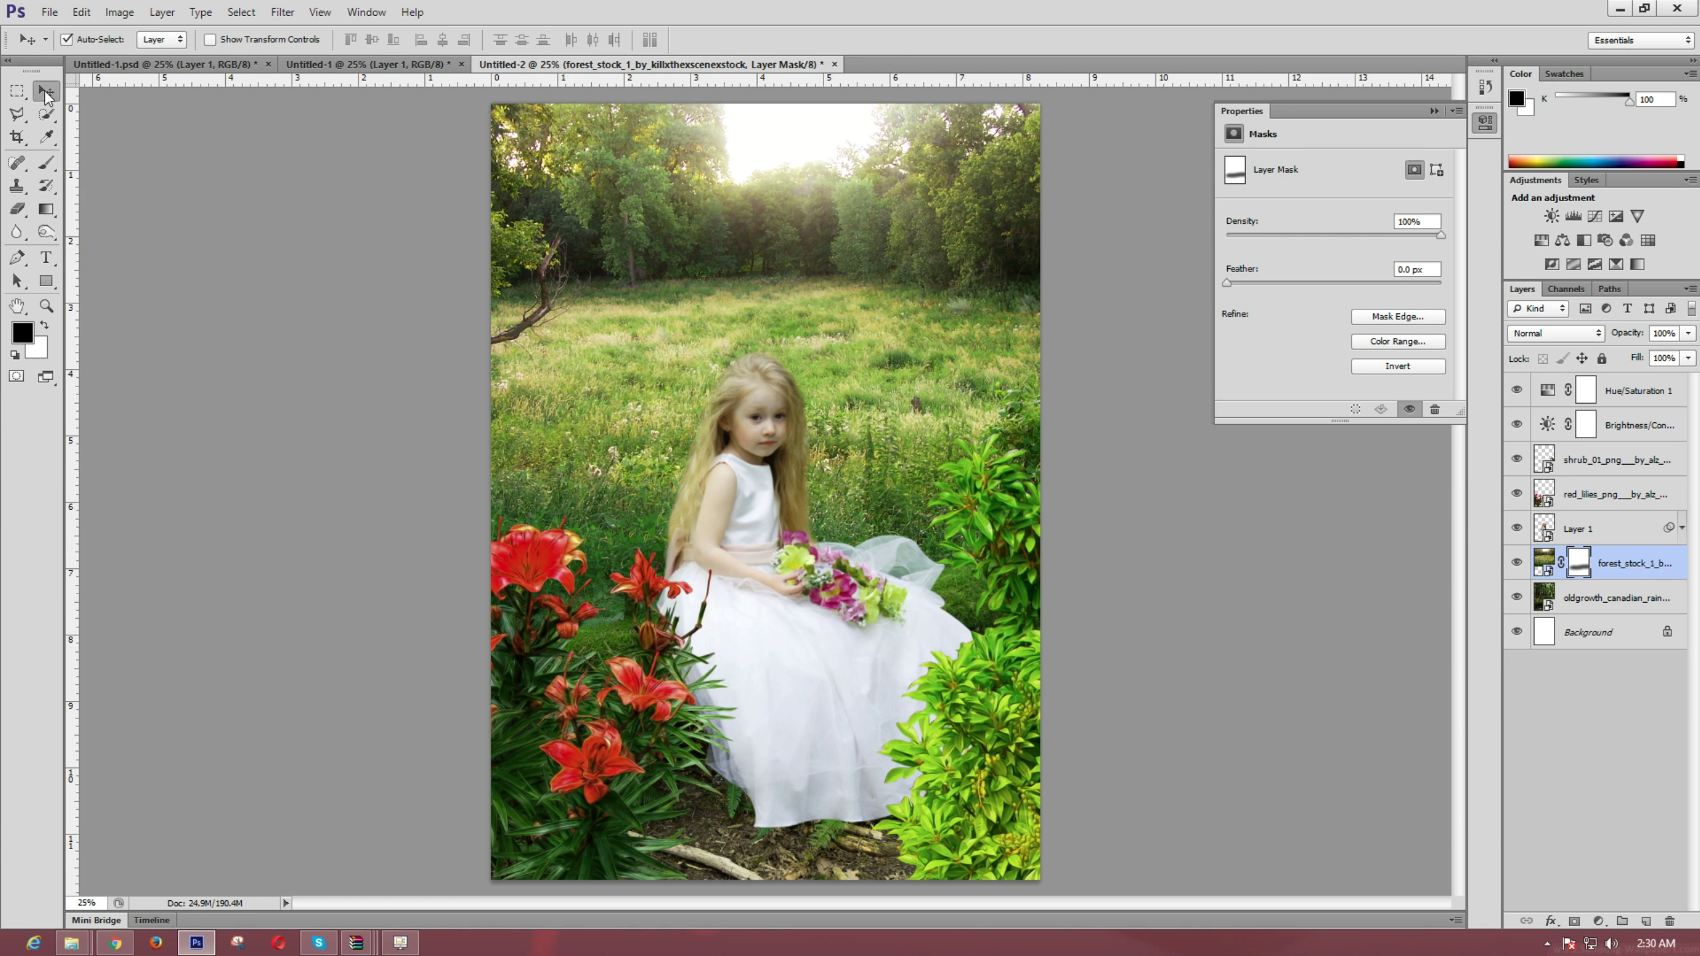
left_click(270, 296)
left_click(753, 463)
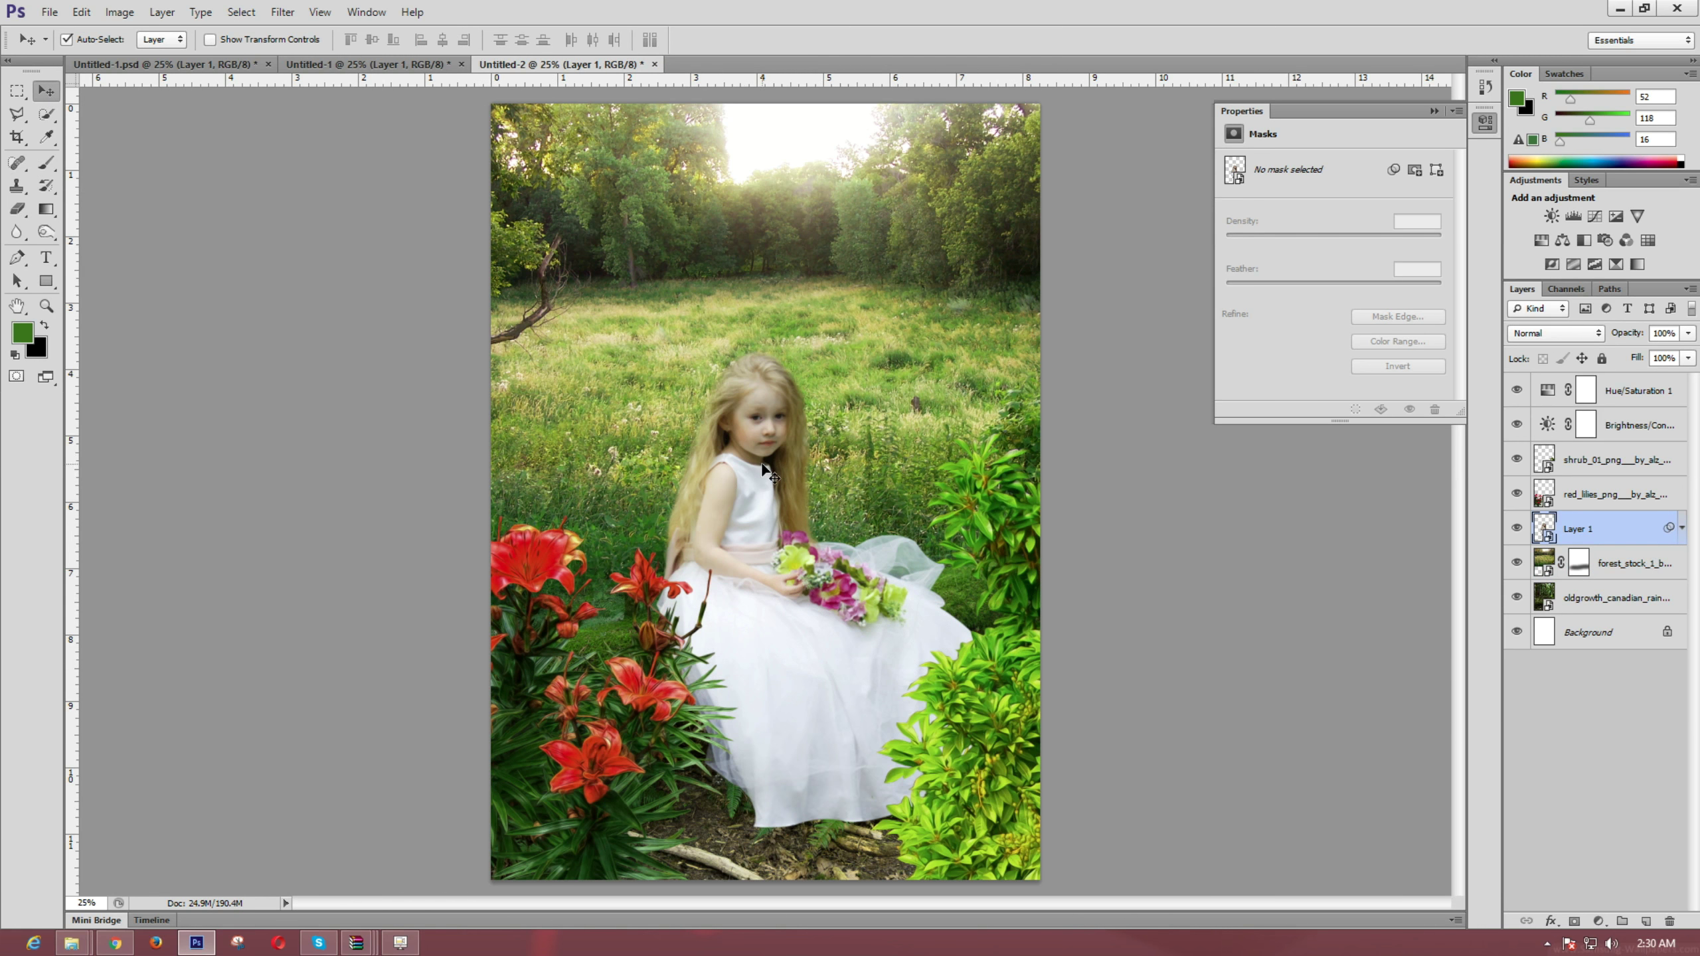
left_click(1517, 496)
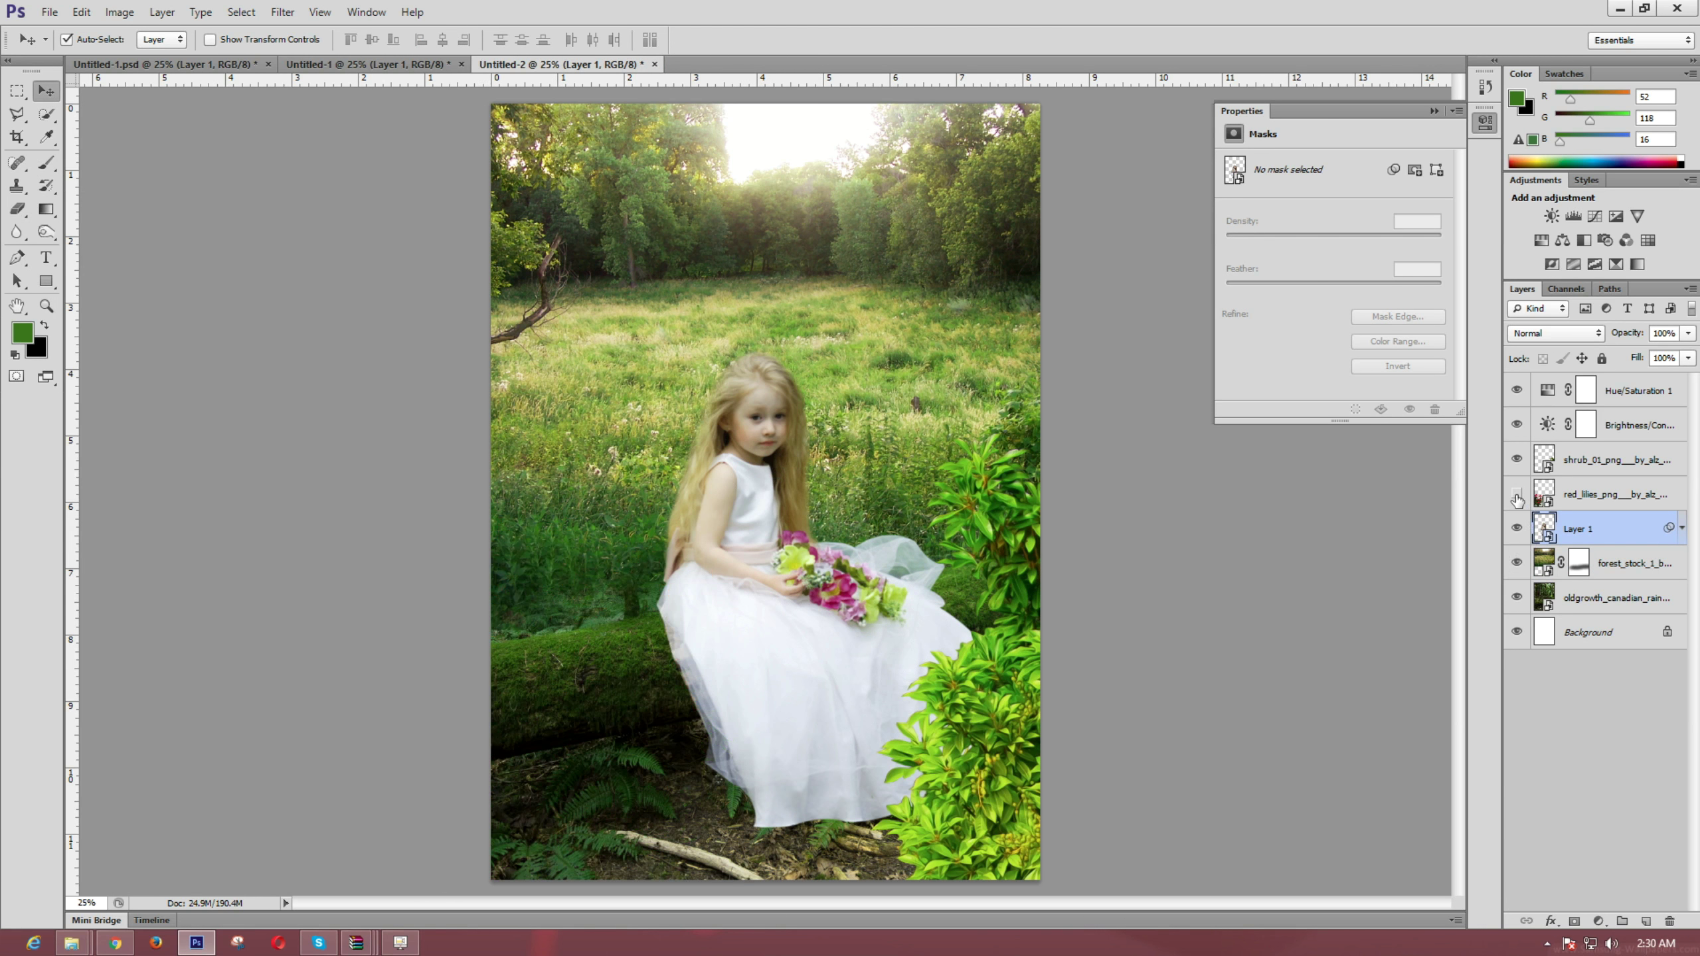
left_click(1516, 496)
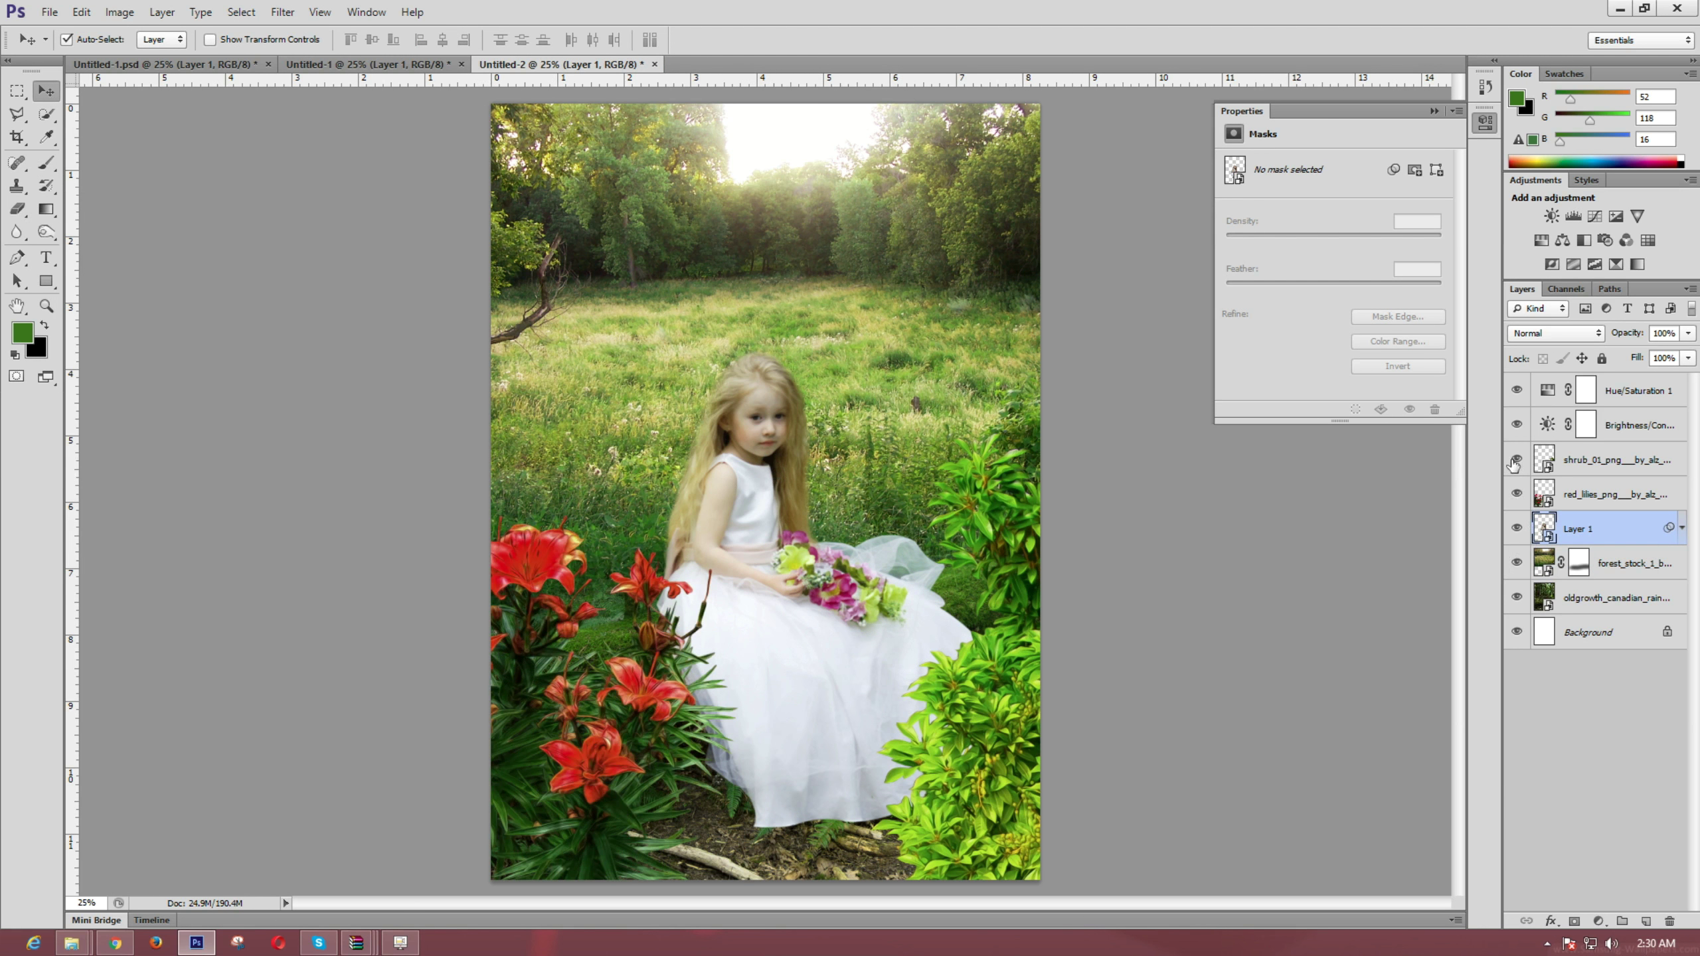
left_click(1515, 460)
left_click(1516, 459)
left_click_drag(1587, 459, 1598, 554)
left_click(1518, 392)
left_click(1518, 391)
left_click(415, 279)
left_click(49, 11)
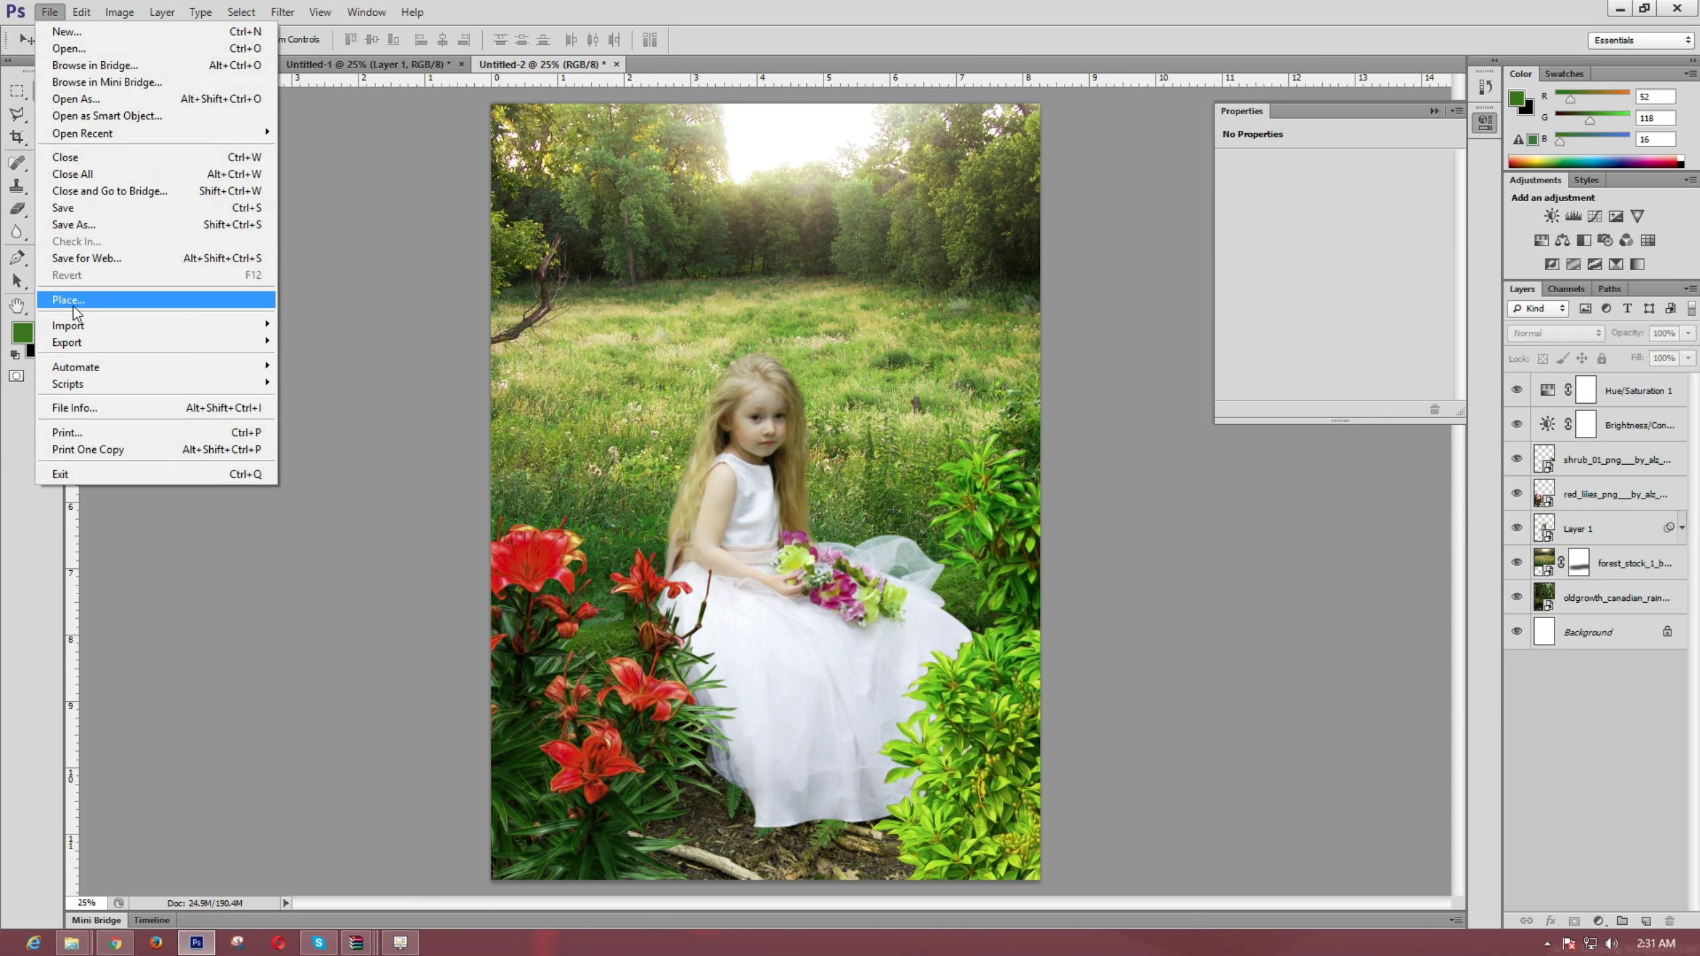
Place the squirrel image, shrink it twice, and set it in the grass left of the girl.
left_click(69, 300)
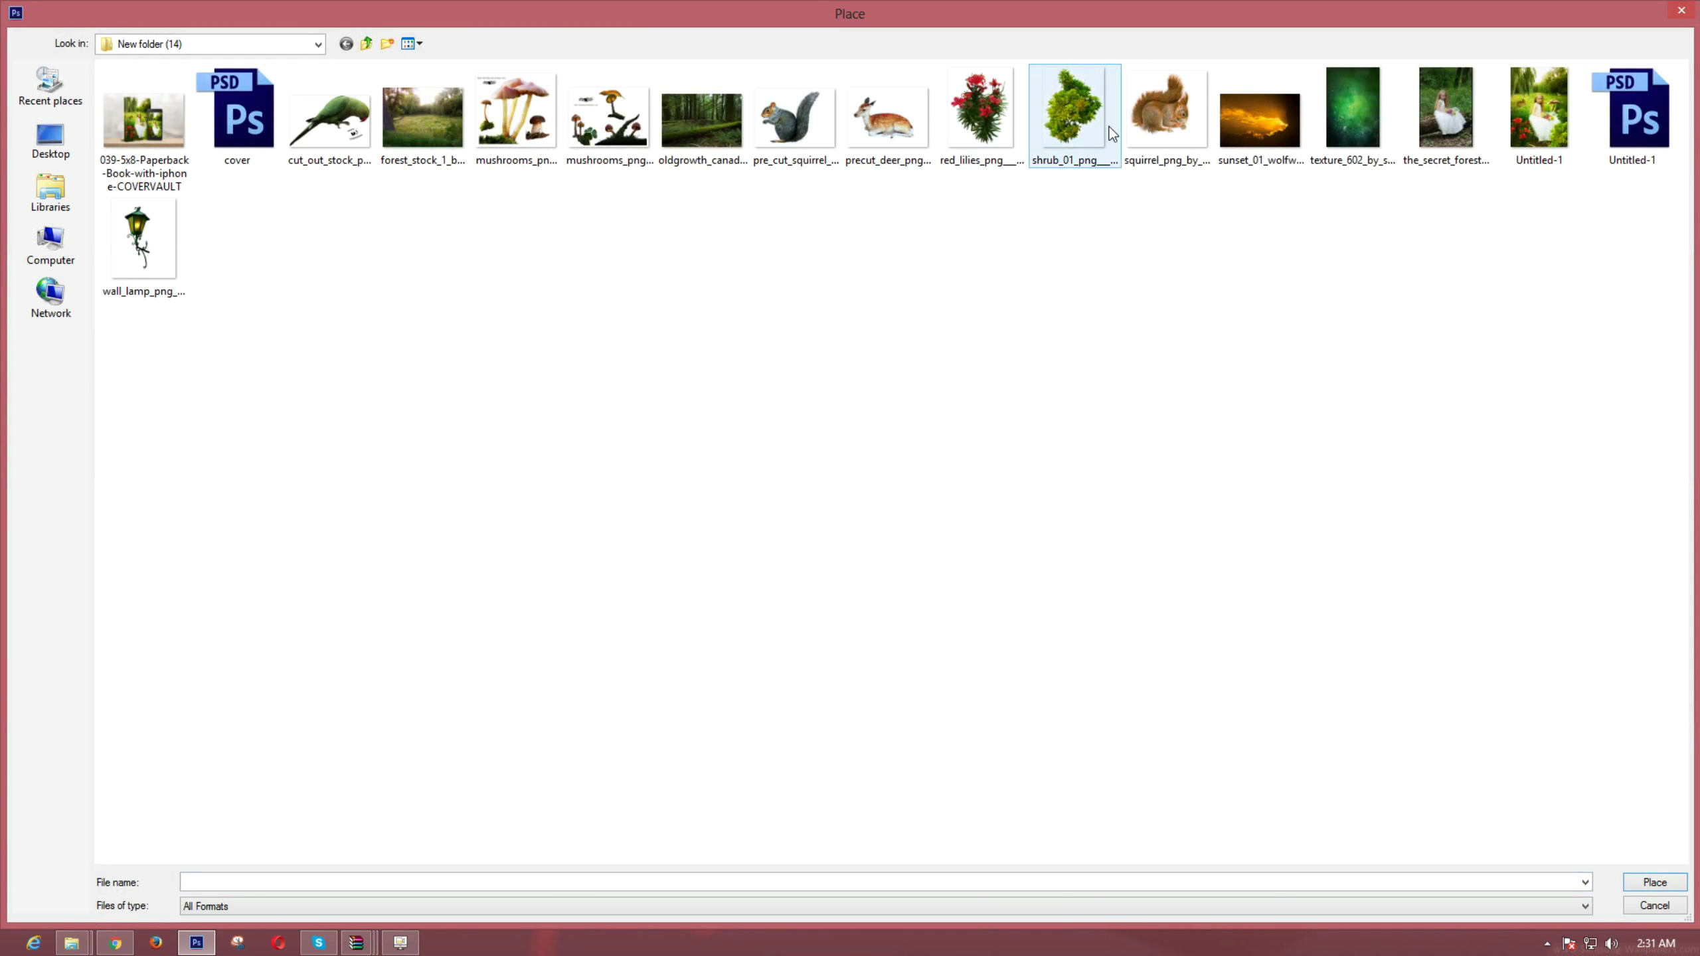
double_click(1159, 105)
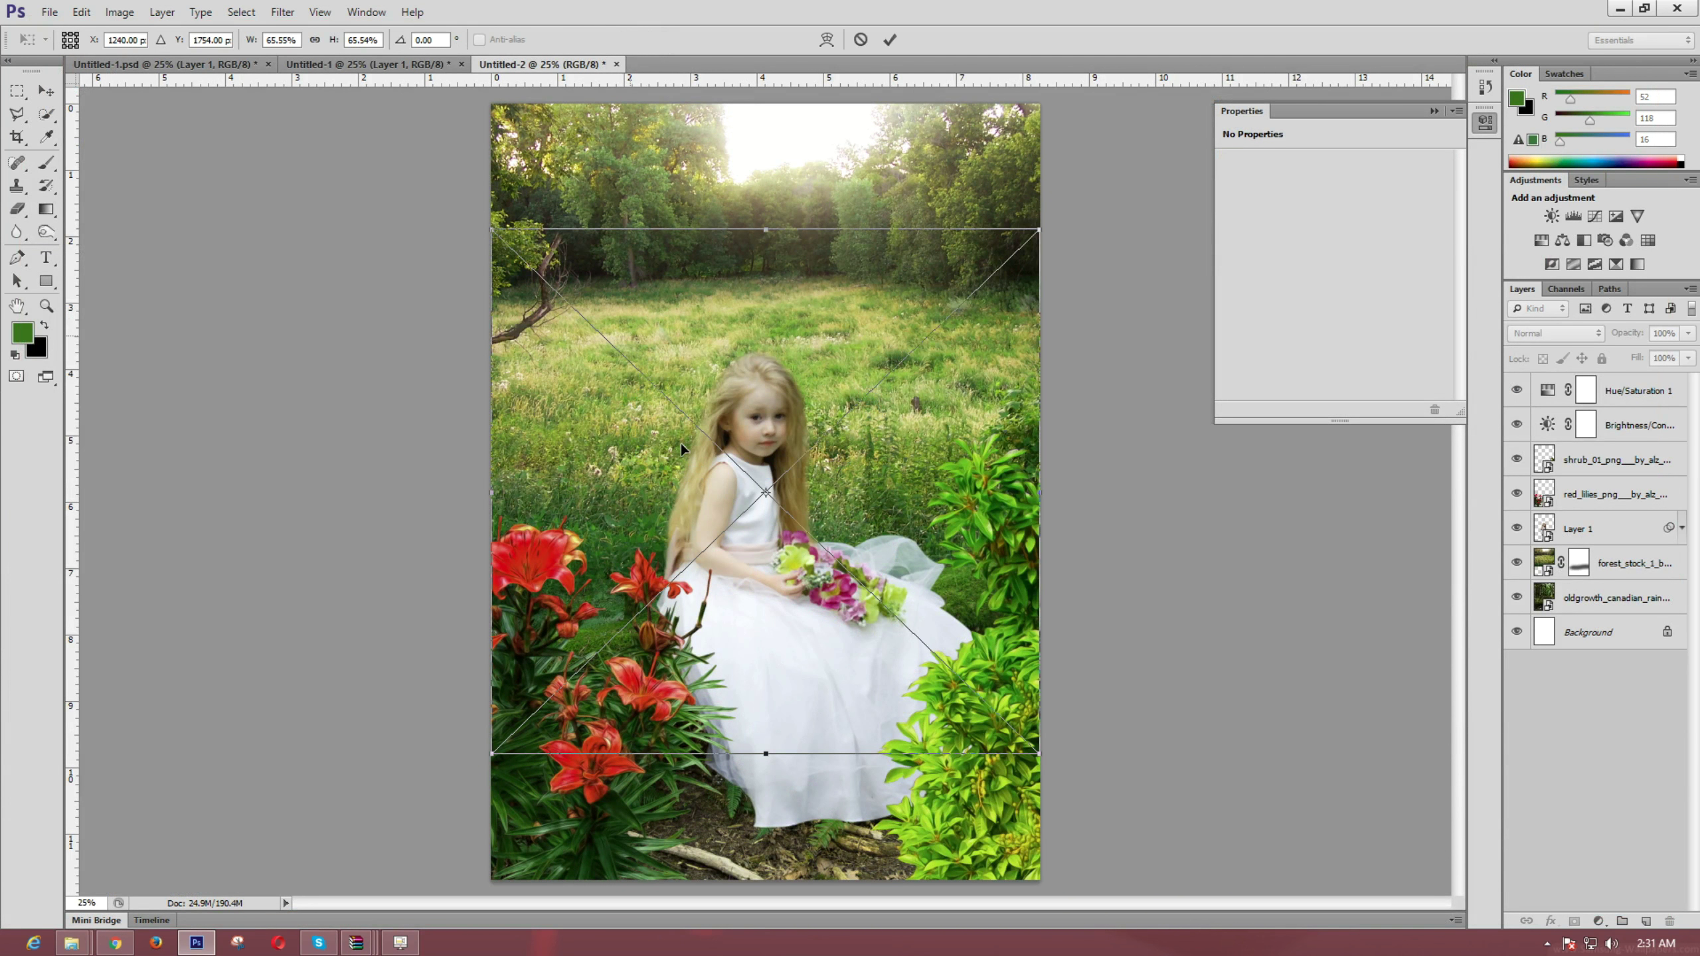
left_click_drag(492, 229, 679, 442)
key("Return")
left_click_drag(779, 507, 609, 406)
key("ctrl+t")
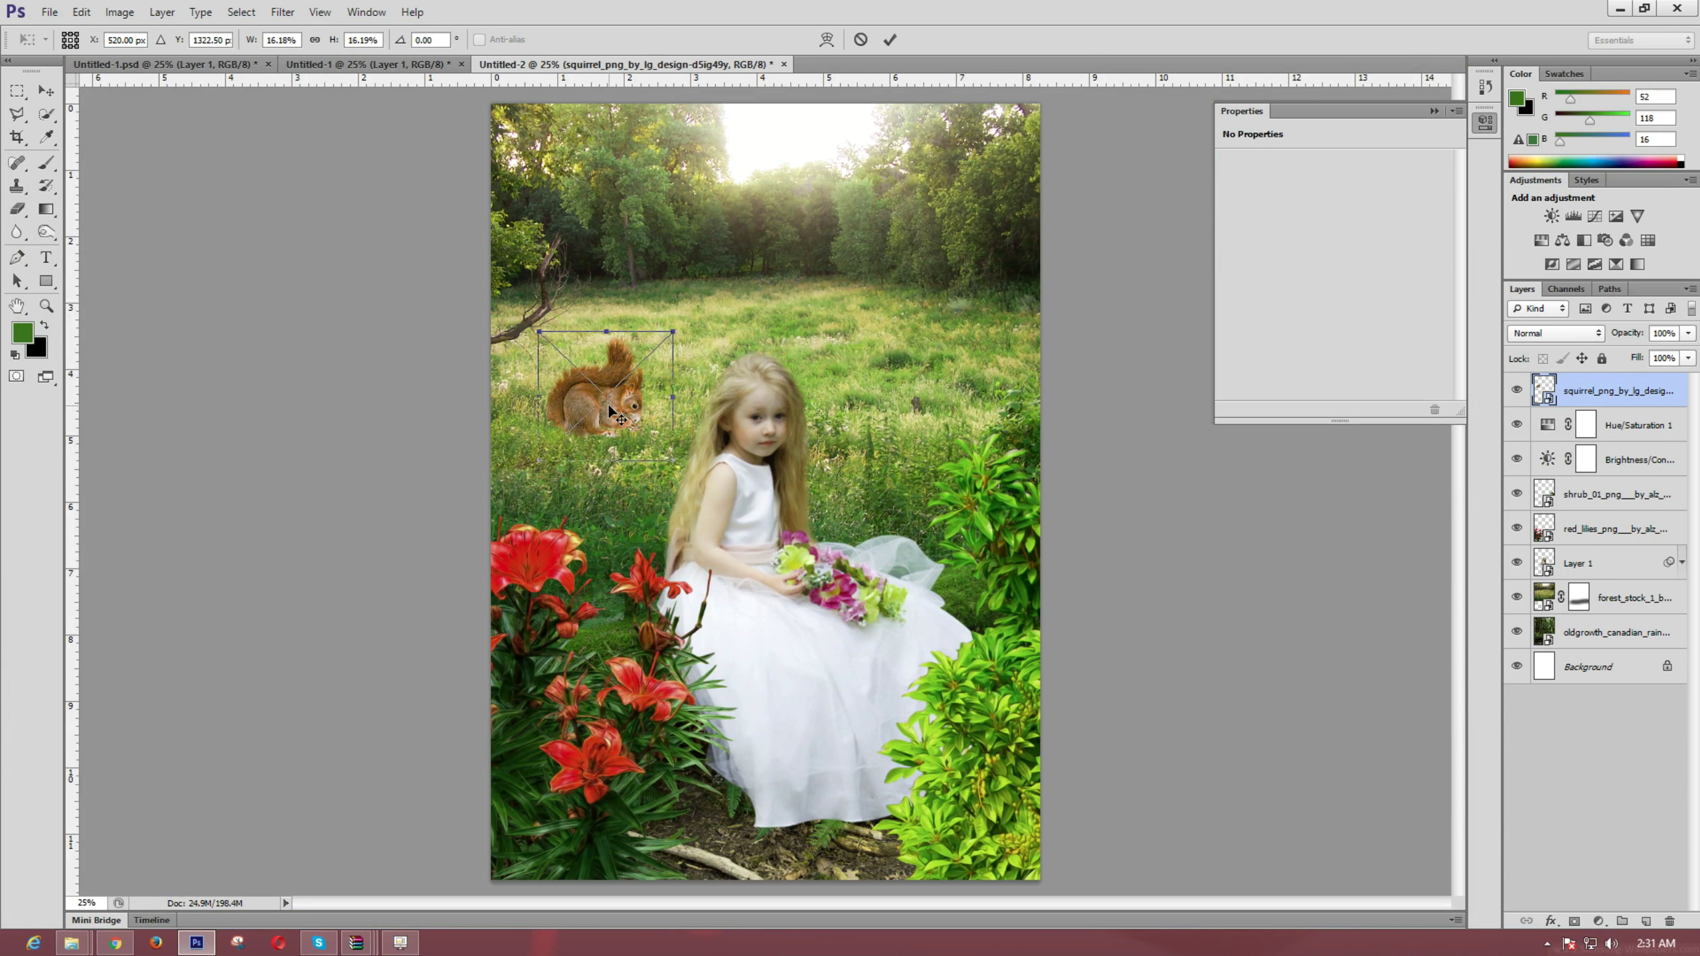
left_click_drag(542, 335, 550, 349)
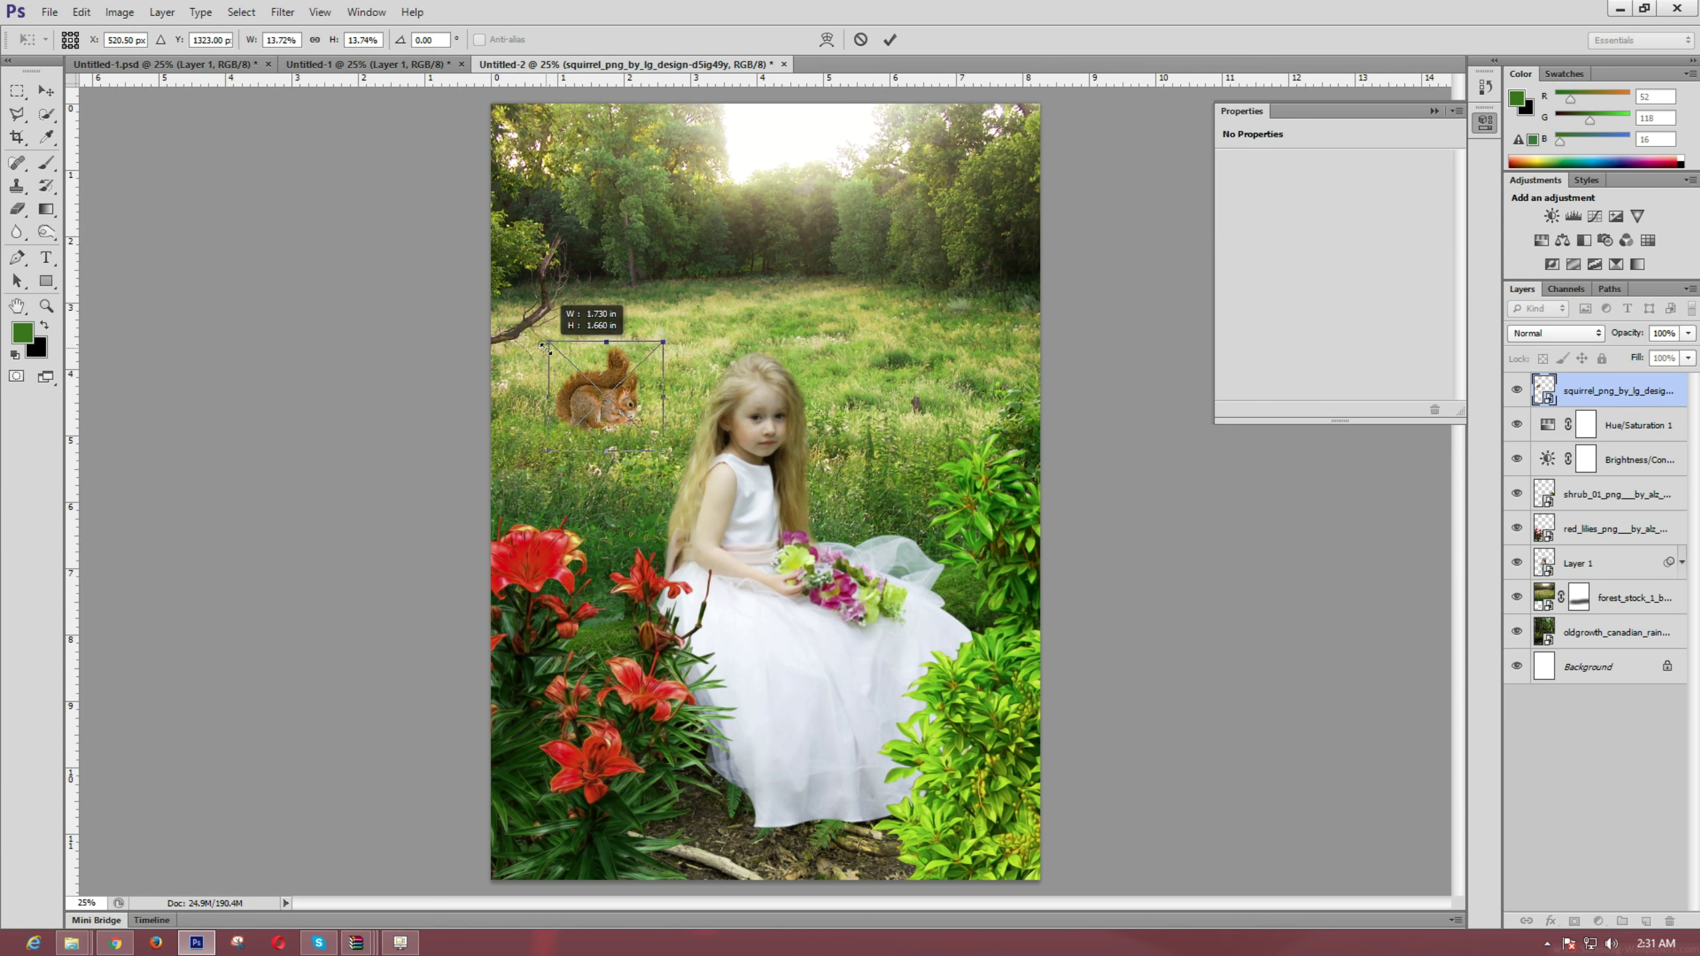
key("Return")
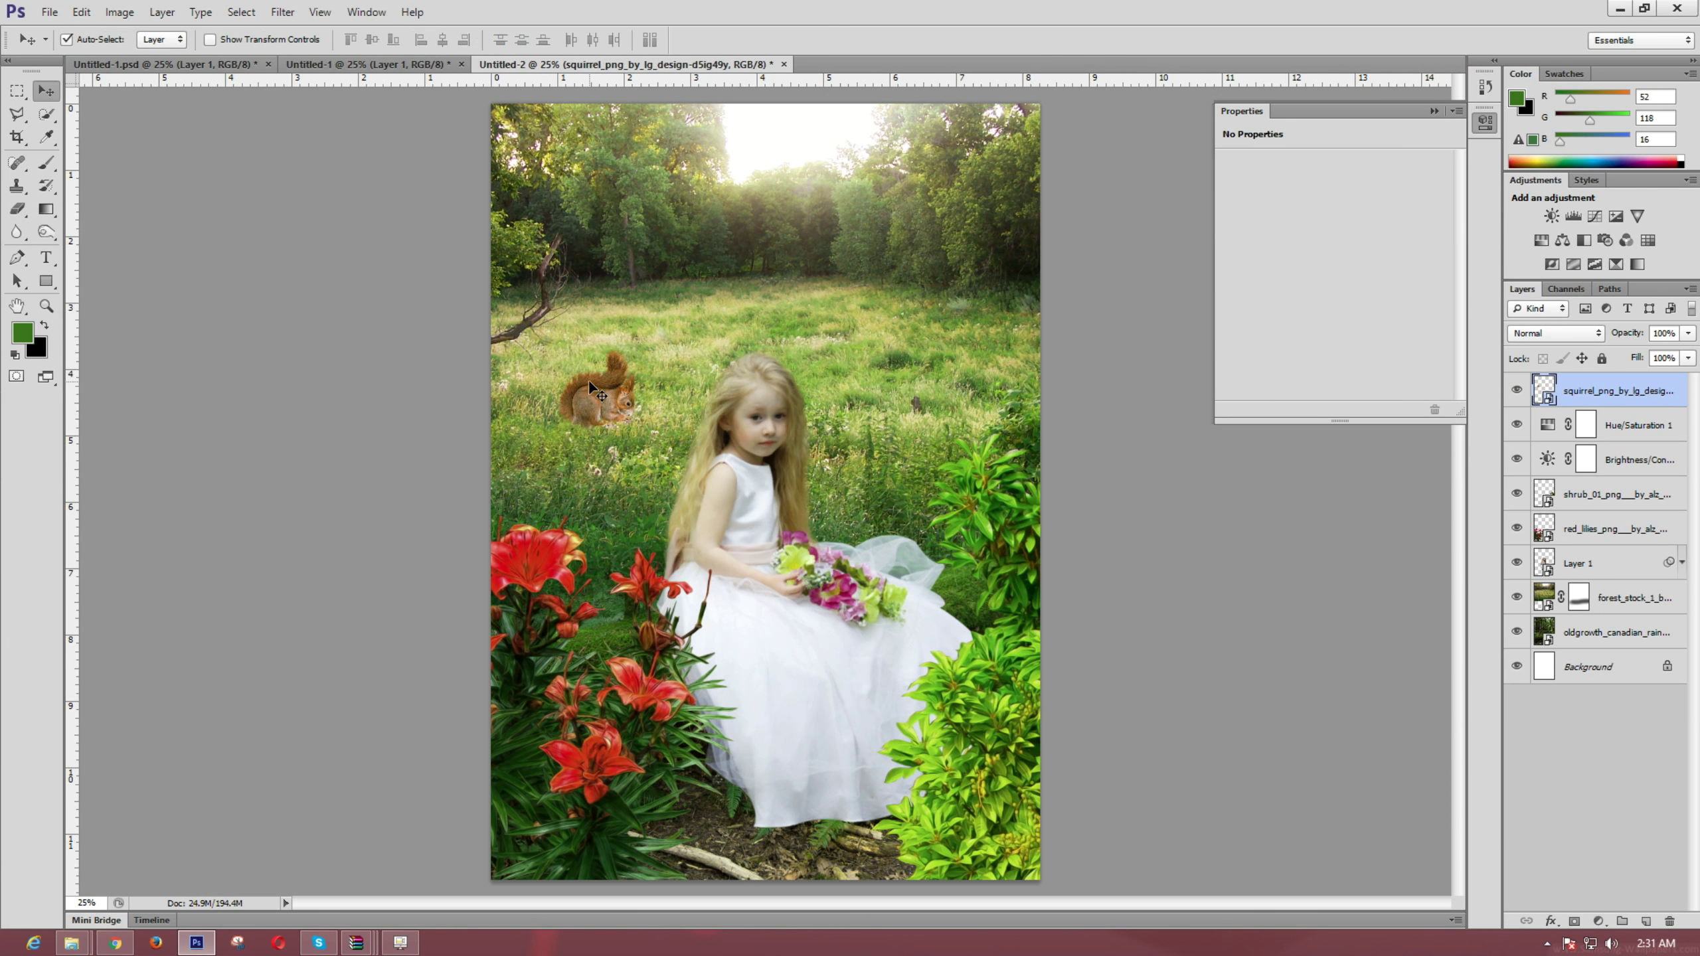
left_click_drag(600, 396, 601, 391)
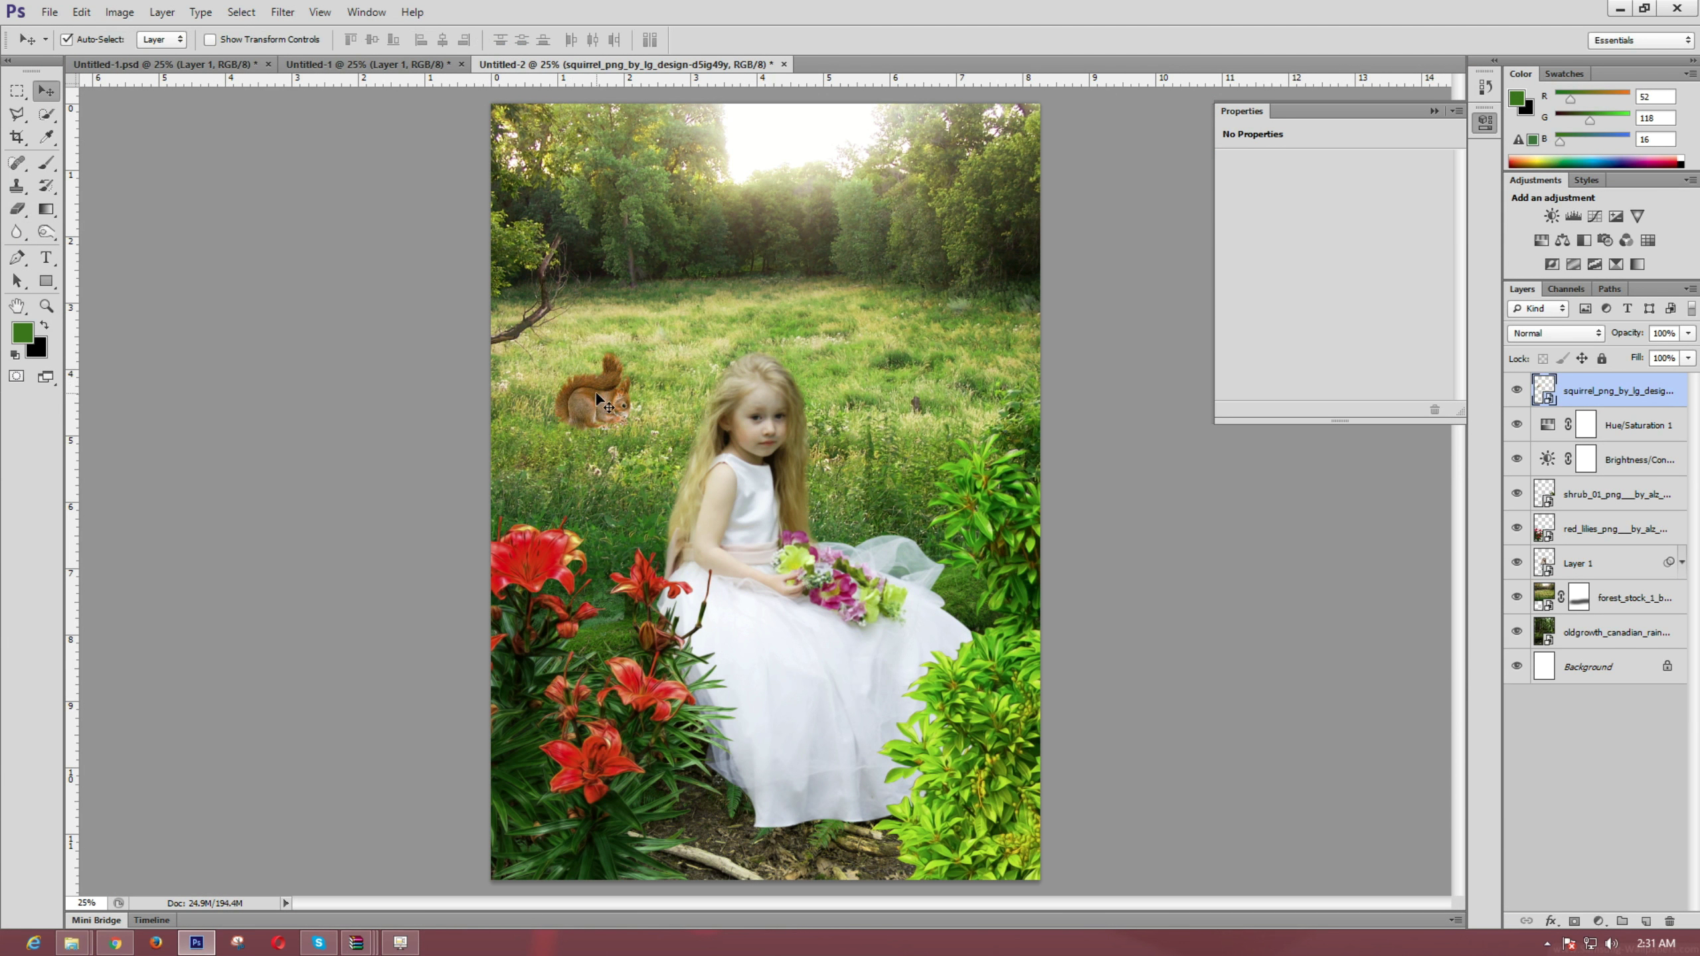
Place the deer image, shrink it, and move it up into the meadow.
left_click(50, 12)
left_click(68, 300)
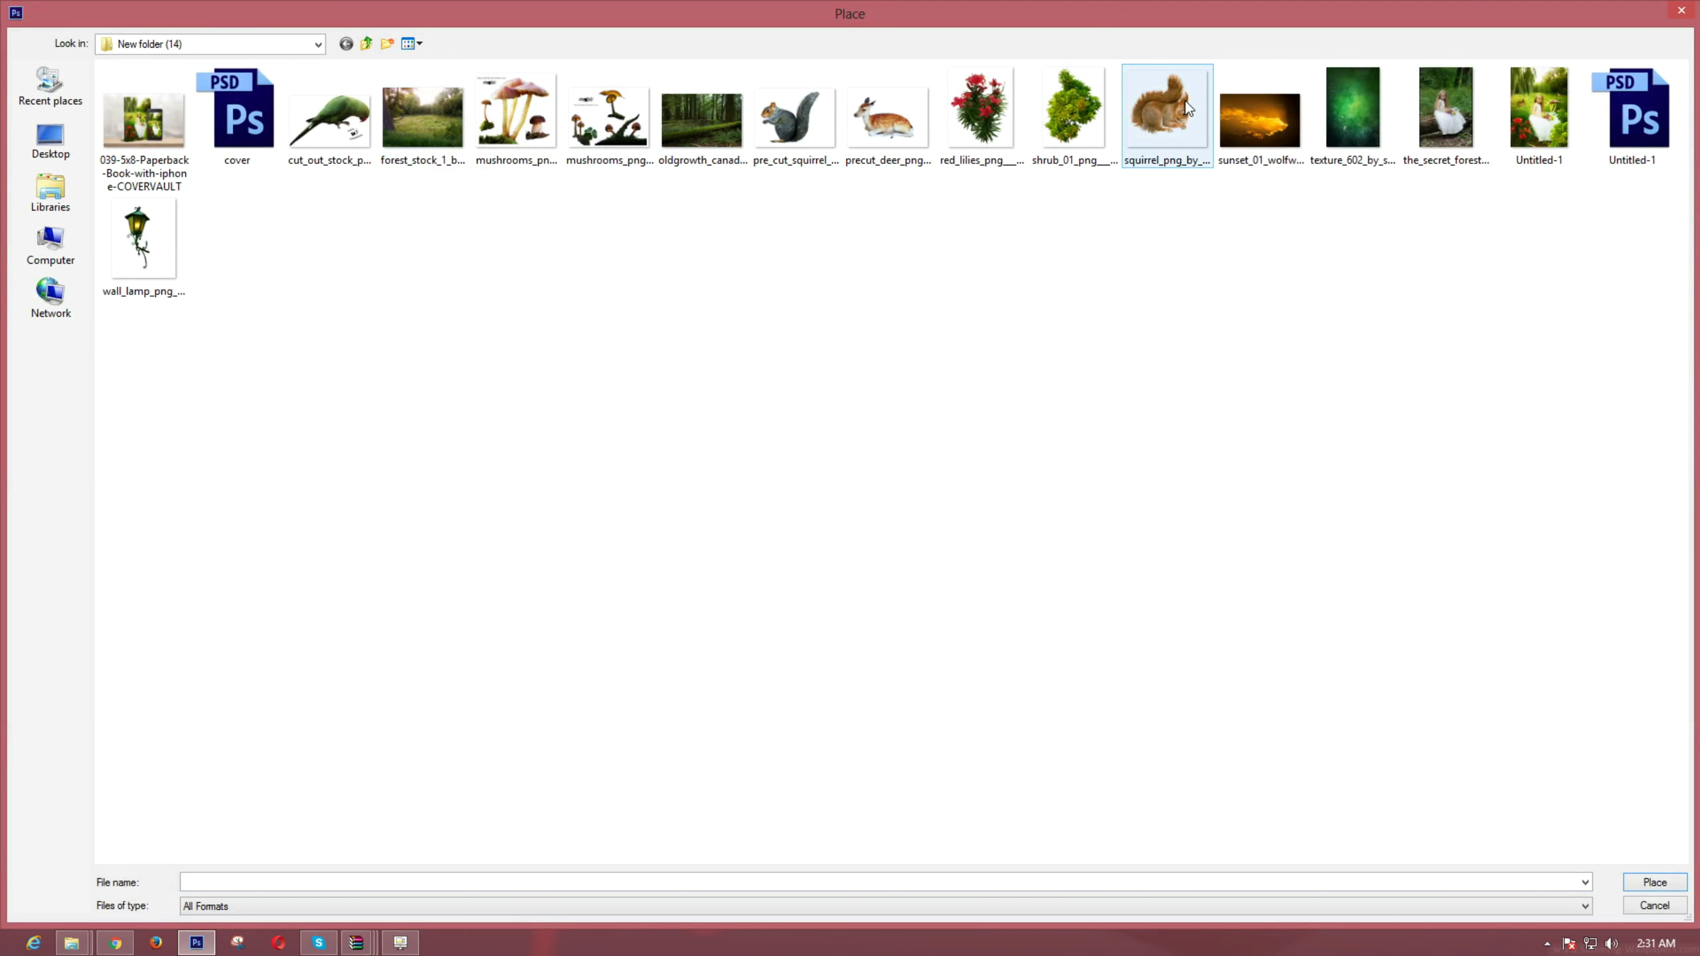
double_click(903, 103)
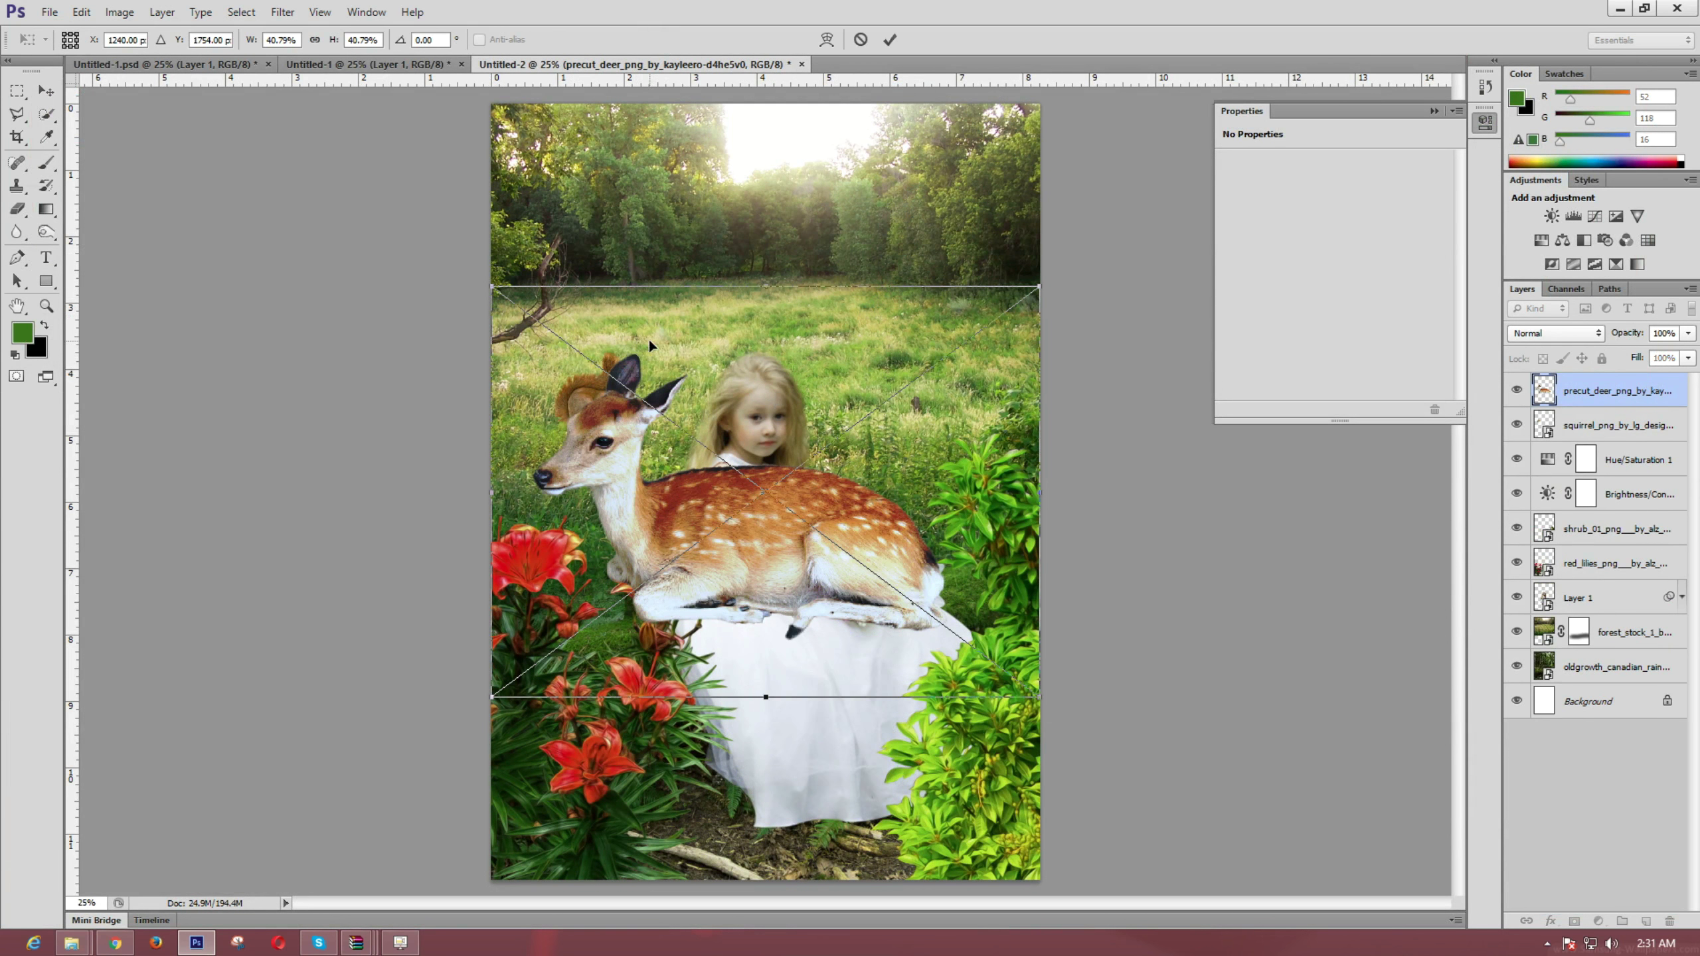
left_click_drag(667, 354, 644, 246)
left_click_drag(532, 168, 662, 280)
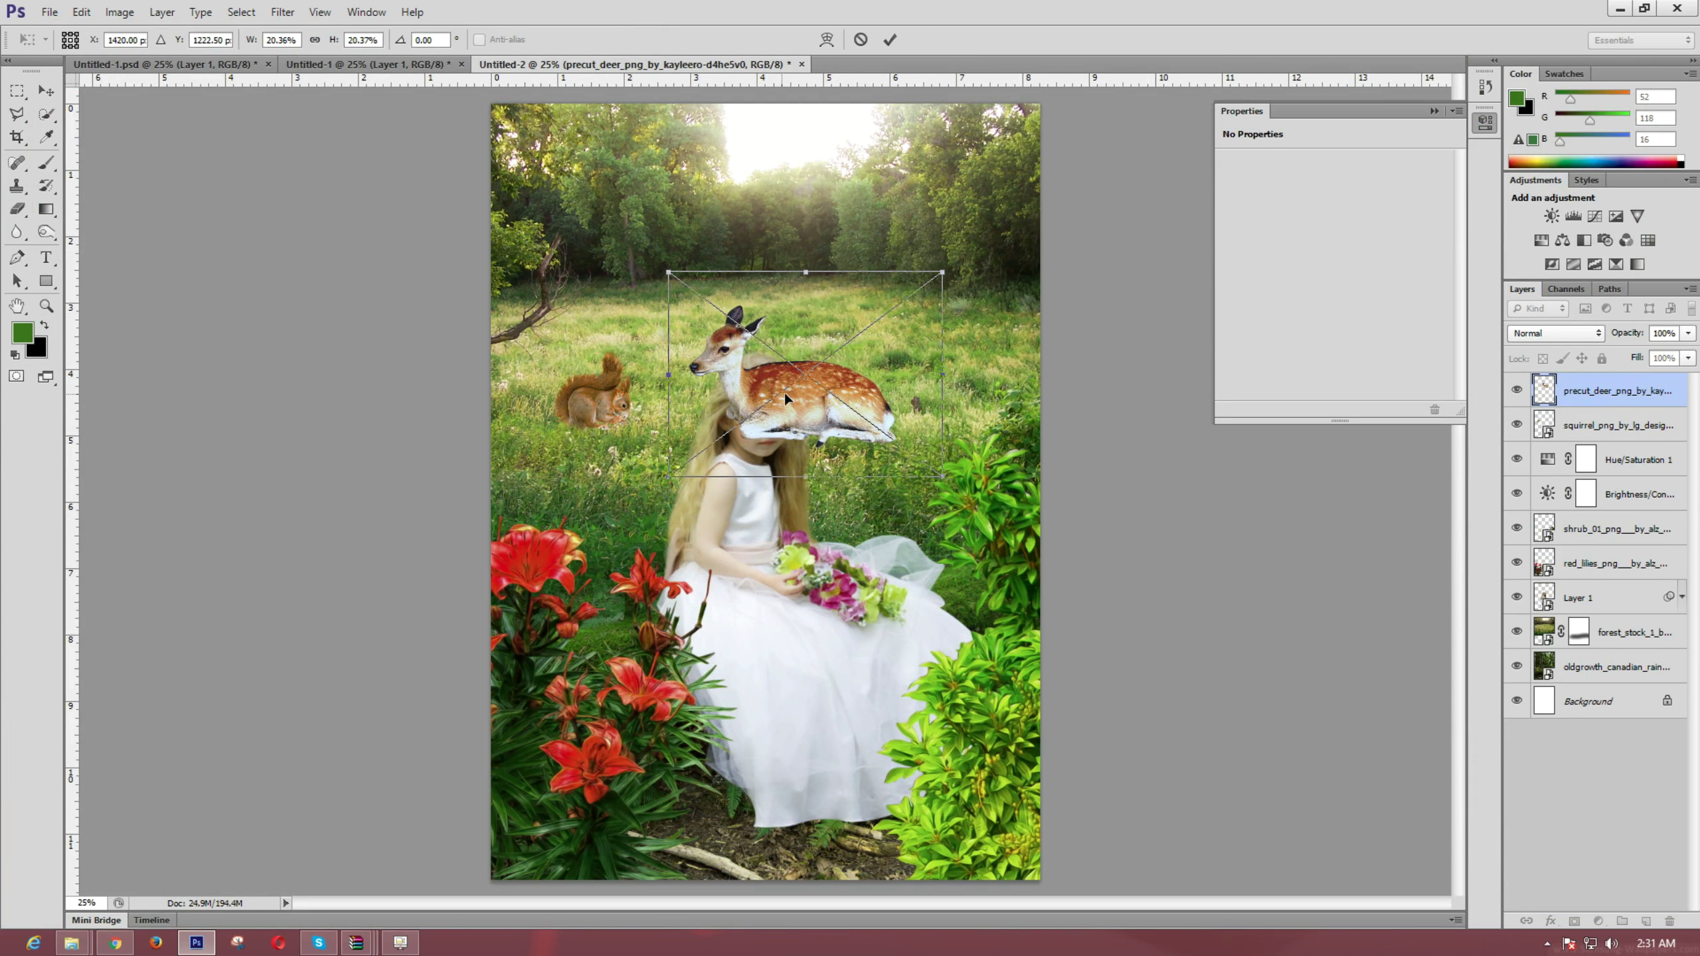
left_click_drag(785, 399, 919, 295)
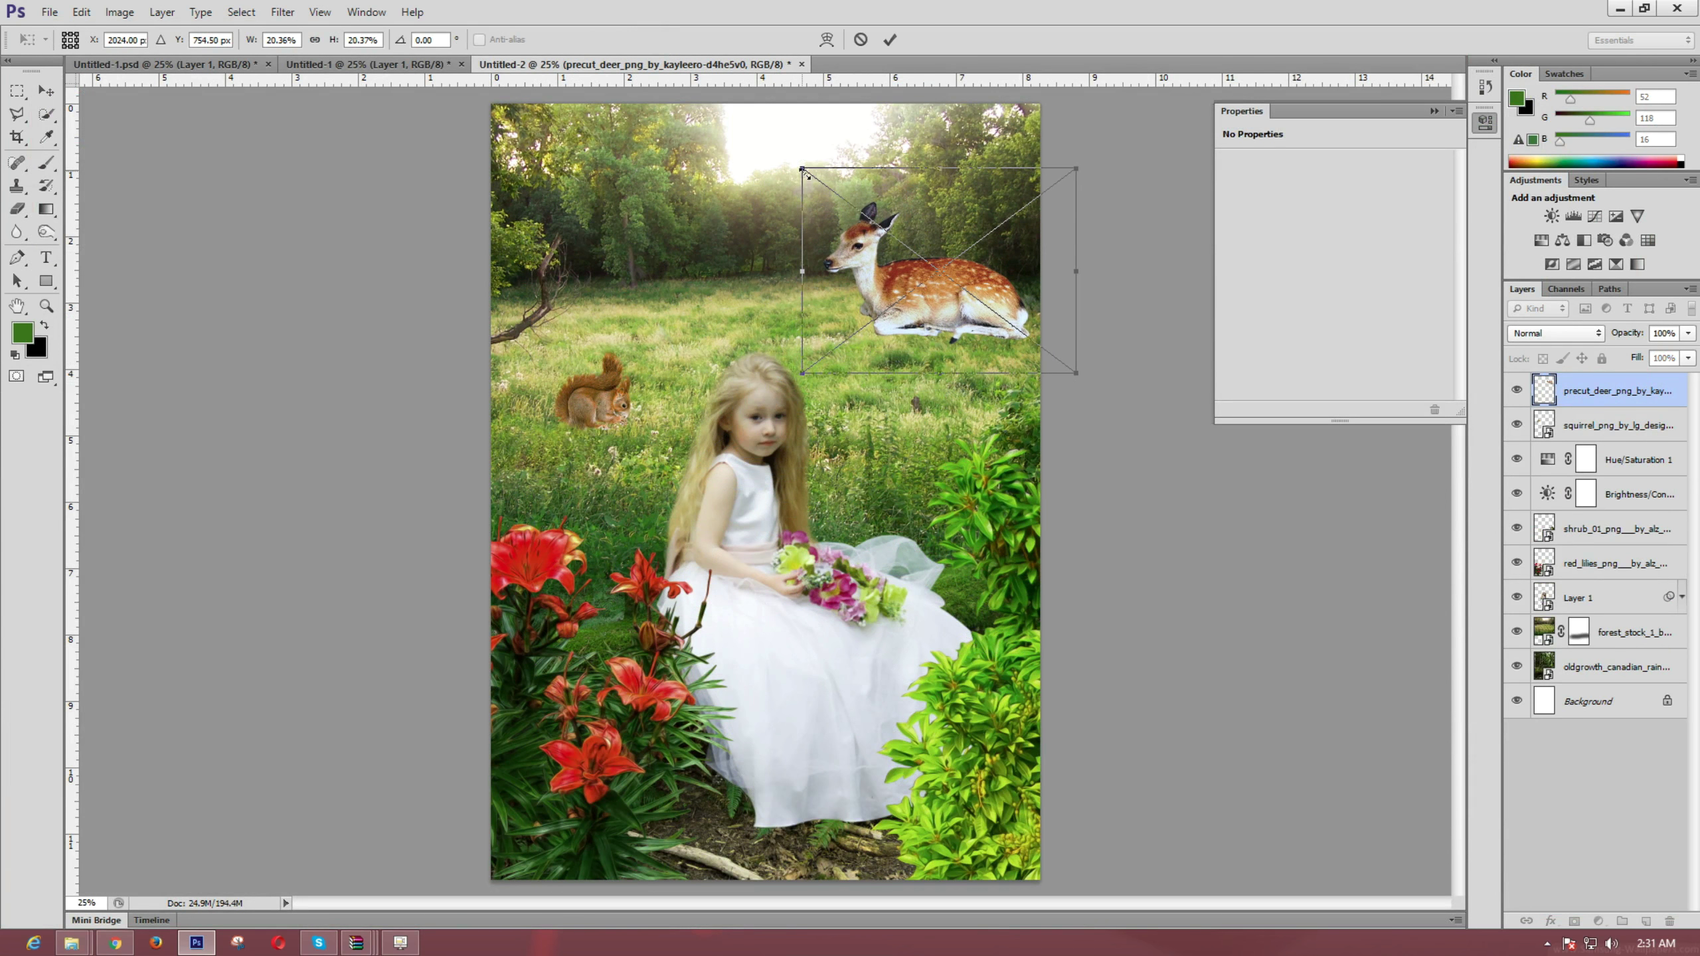
left_click_drag(803, 170, 853, 221)
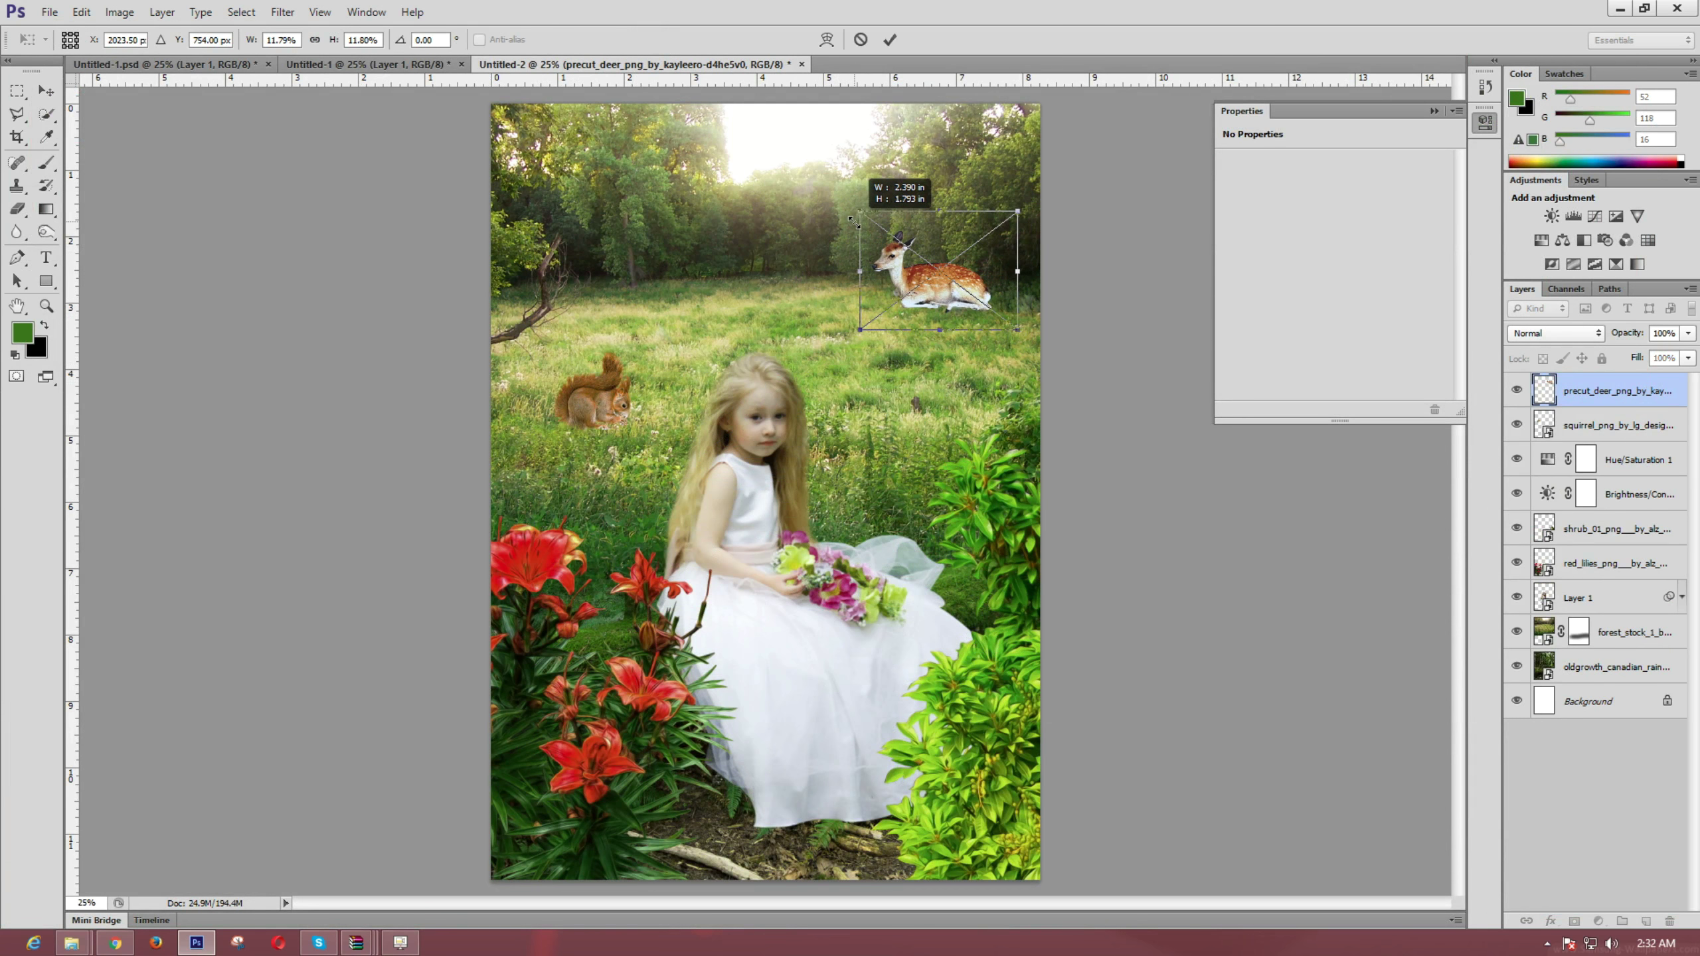
key("Return")
Shrink the deer further near the right treeline and zoom in on it.
left_click_drag(923, 284, 921, 279)
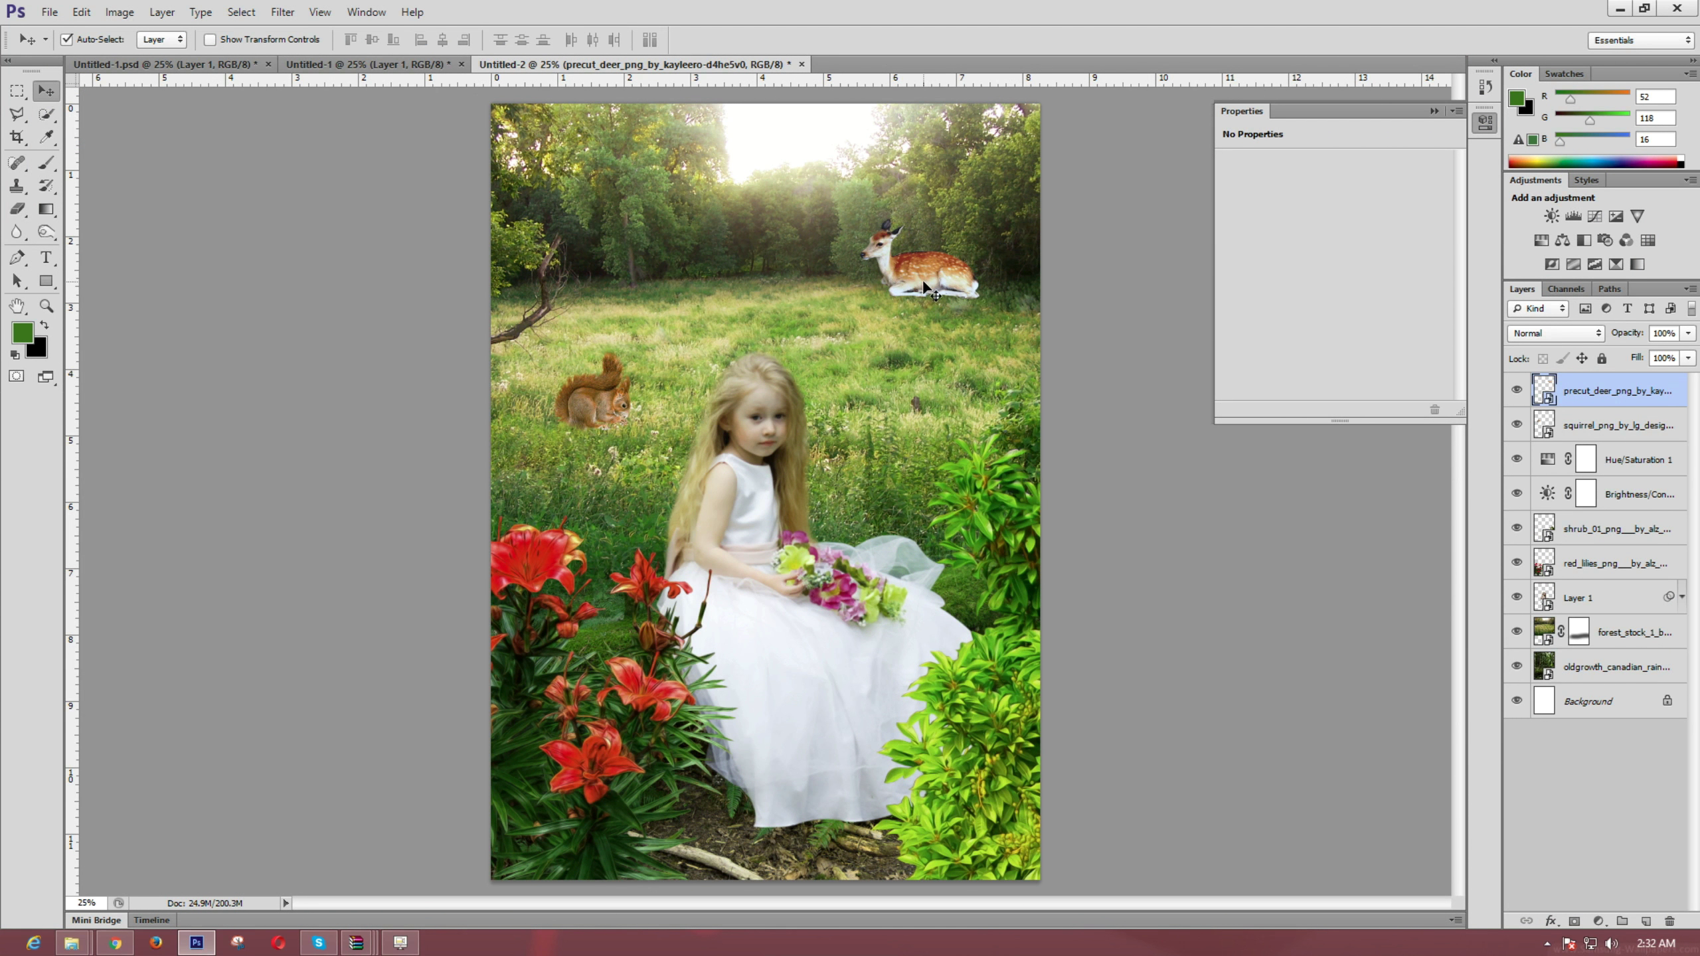
key("ctrl+t")
left_click_drag(847, 199, 943, 289)
key("Return")
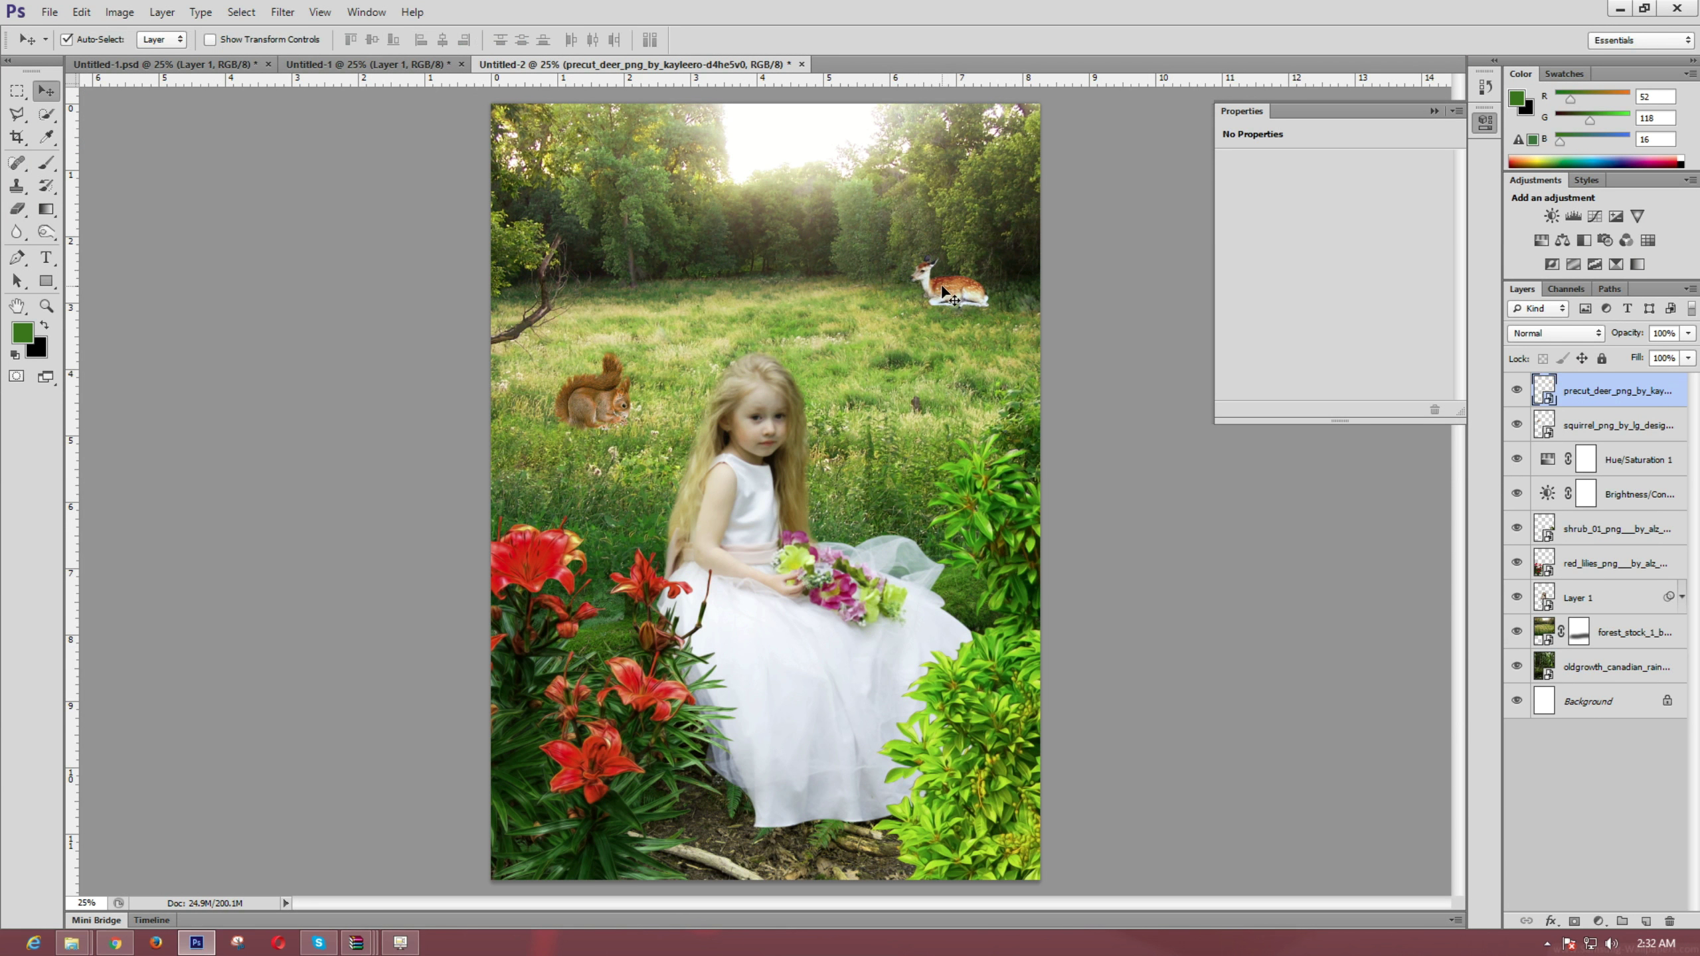
key("ctrl+plus")
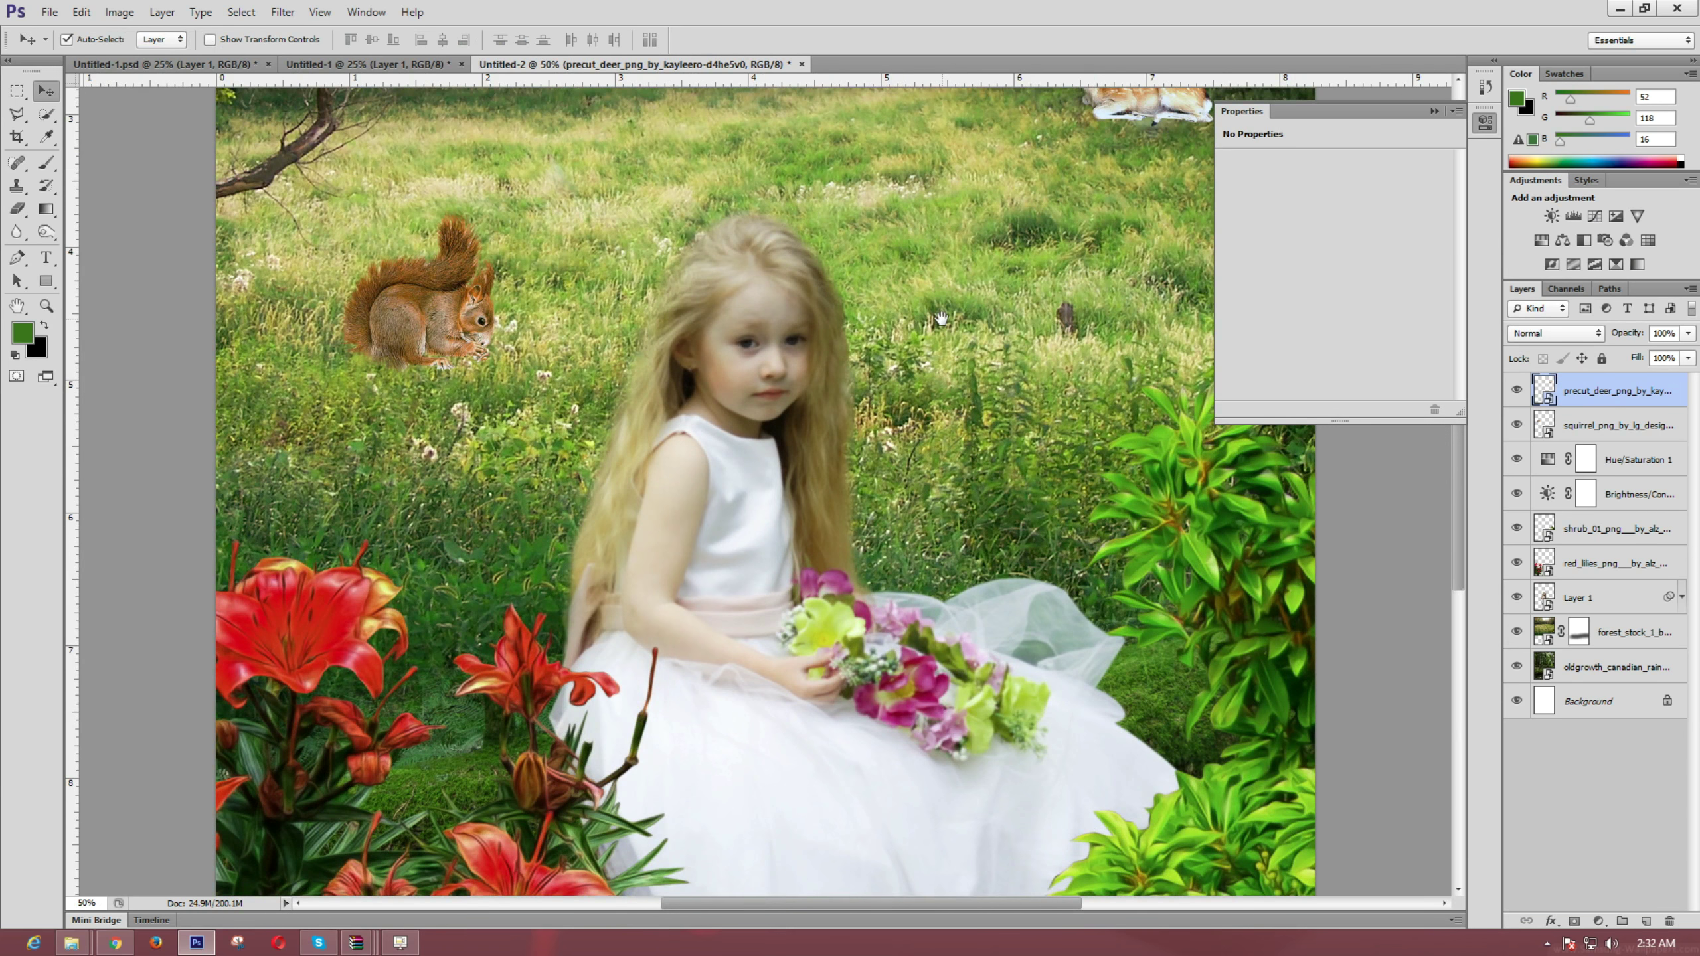
Add a layer mask to the deer and paint its lower edge into the grass.
left_click_drag(929, 326, 484, 628)
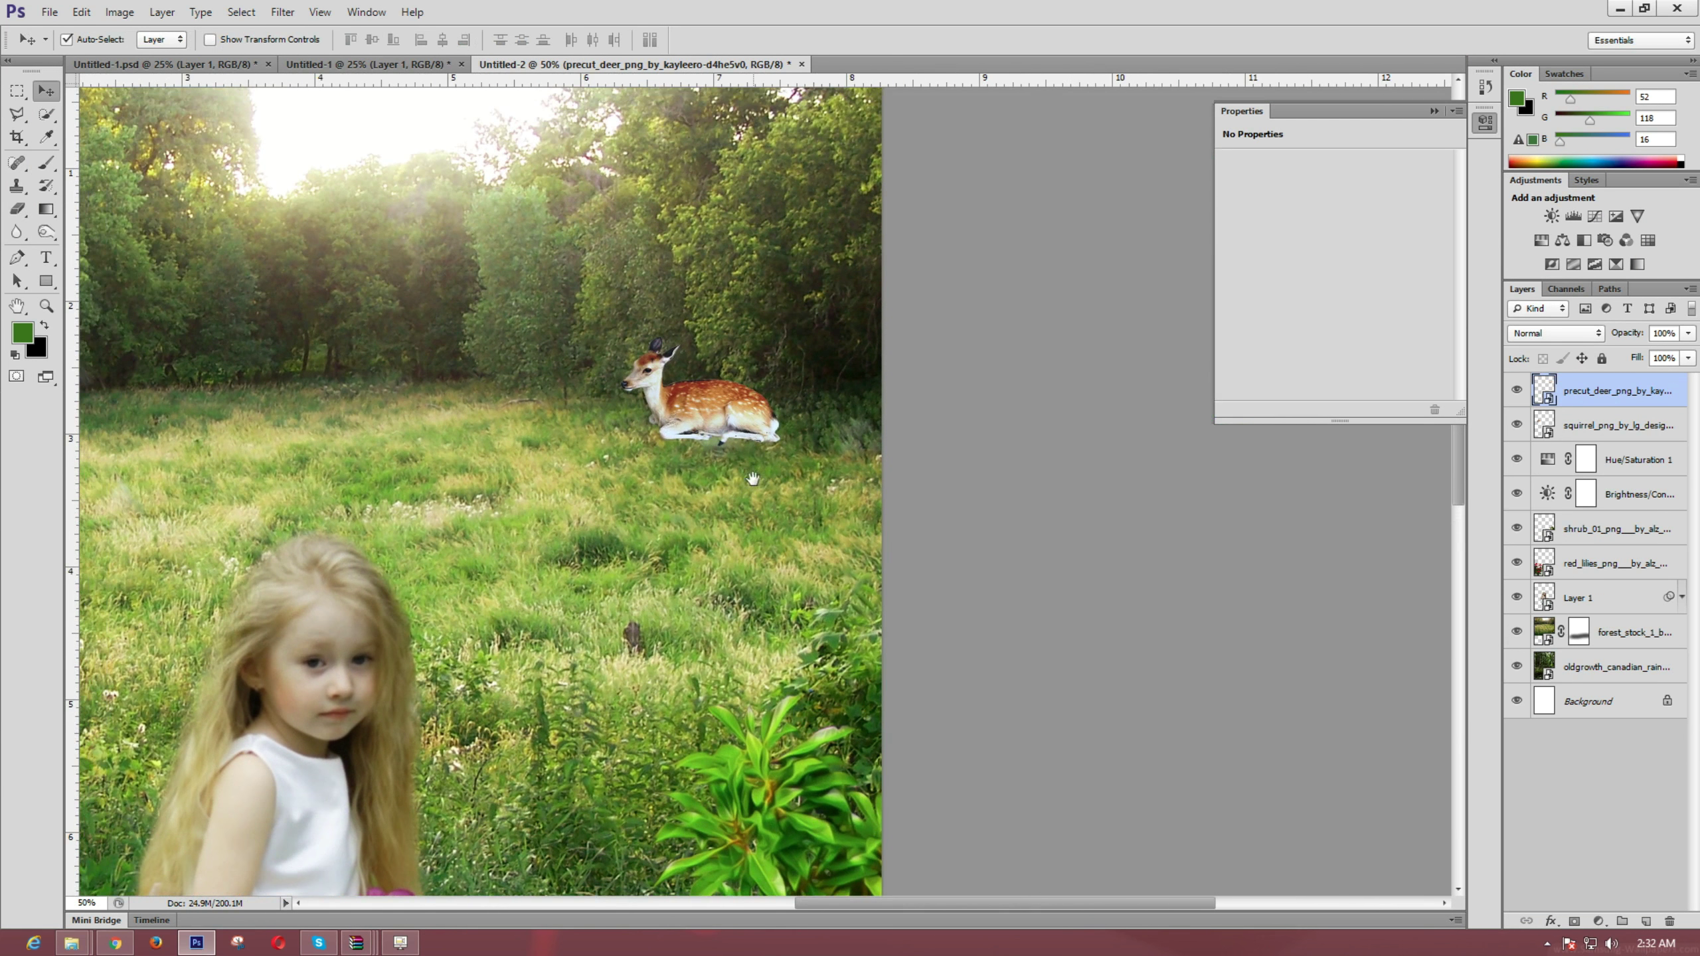
left_click(1575, 922)
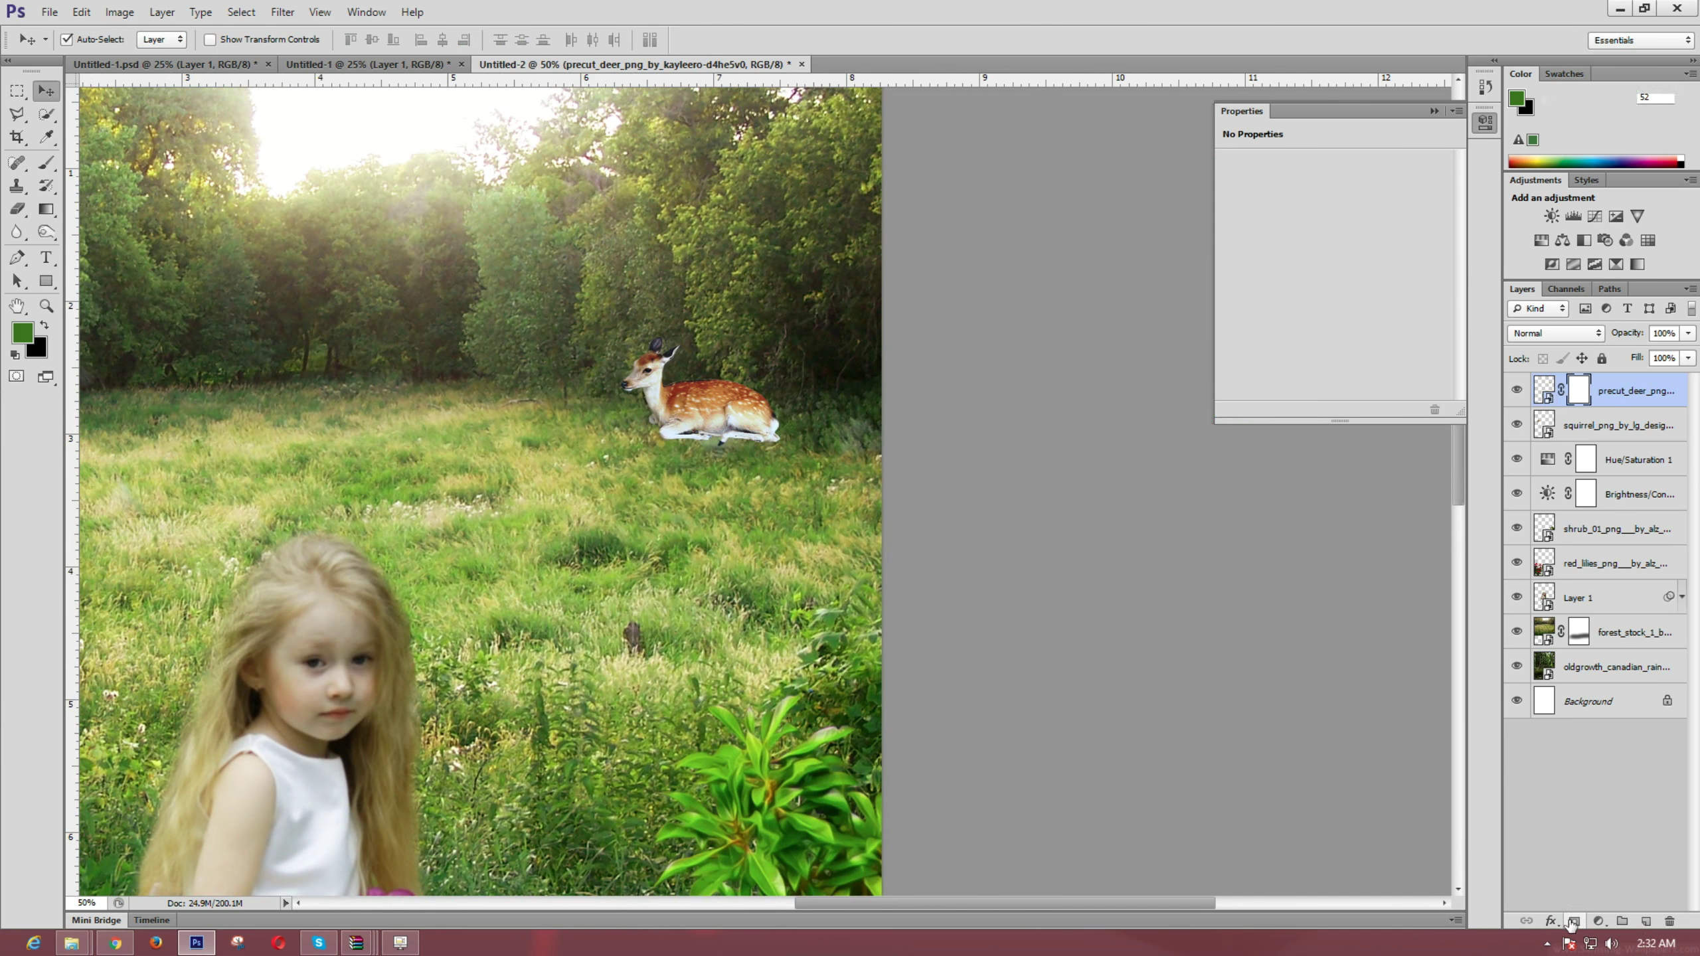
left_click(45, 163)
key("bracketleft")
key("bracketleft")
key("bracketleft")
key("bracketleft")
key("bracketleft")
key("bracketleft")
key("bracketleft")
key("bracketleft")
key("bracketleft")
key("bracketleft")
left_click_drag(660, 439, 775, 426)
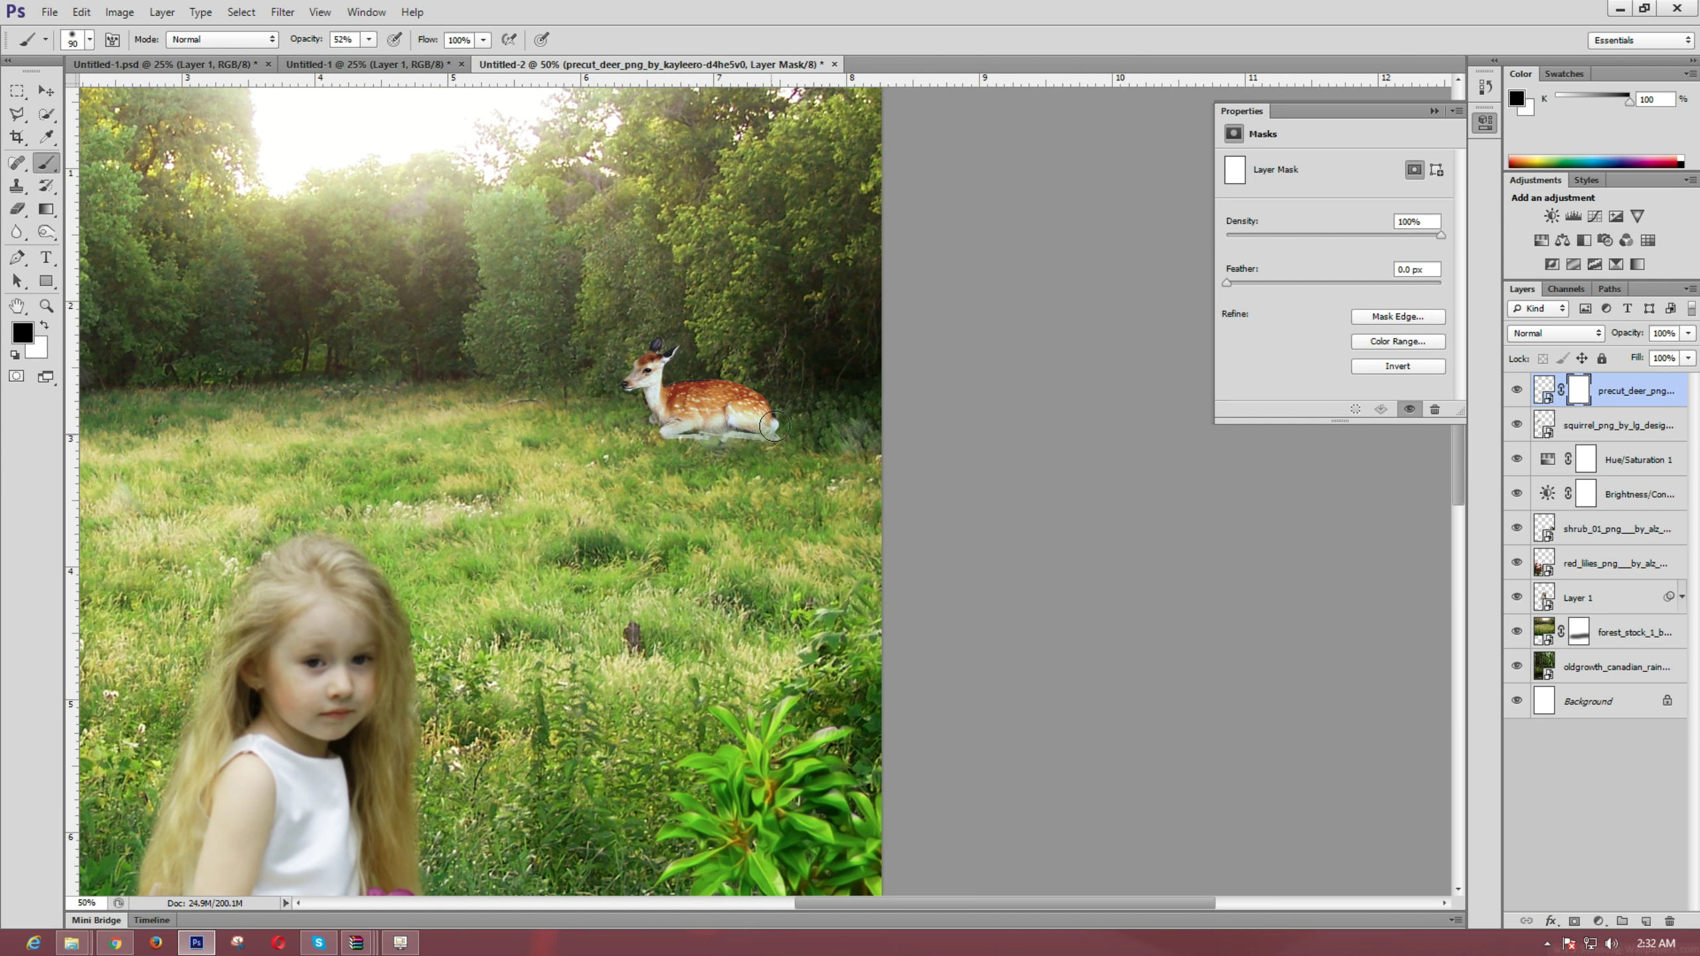
Soften the deer's hindquarters at 25% brush opacity, then select the squirrel layer.
left_click(367, 40)
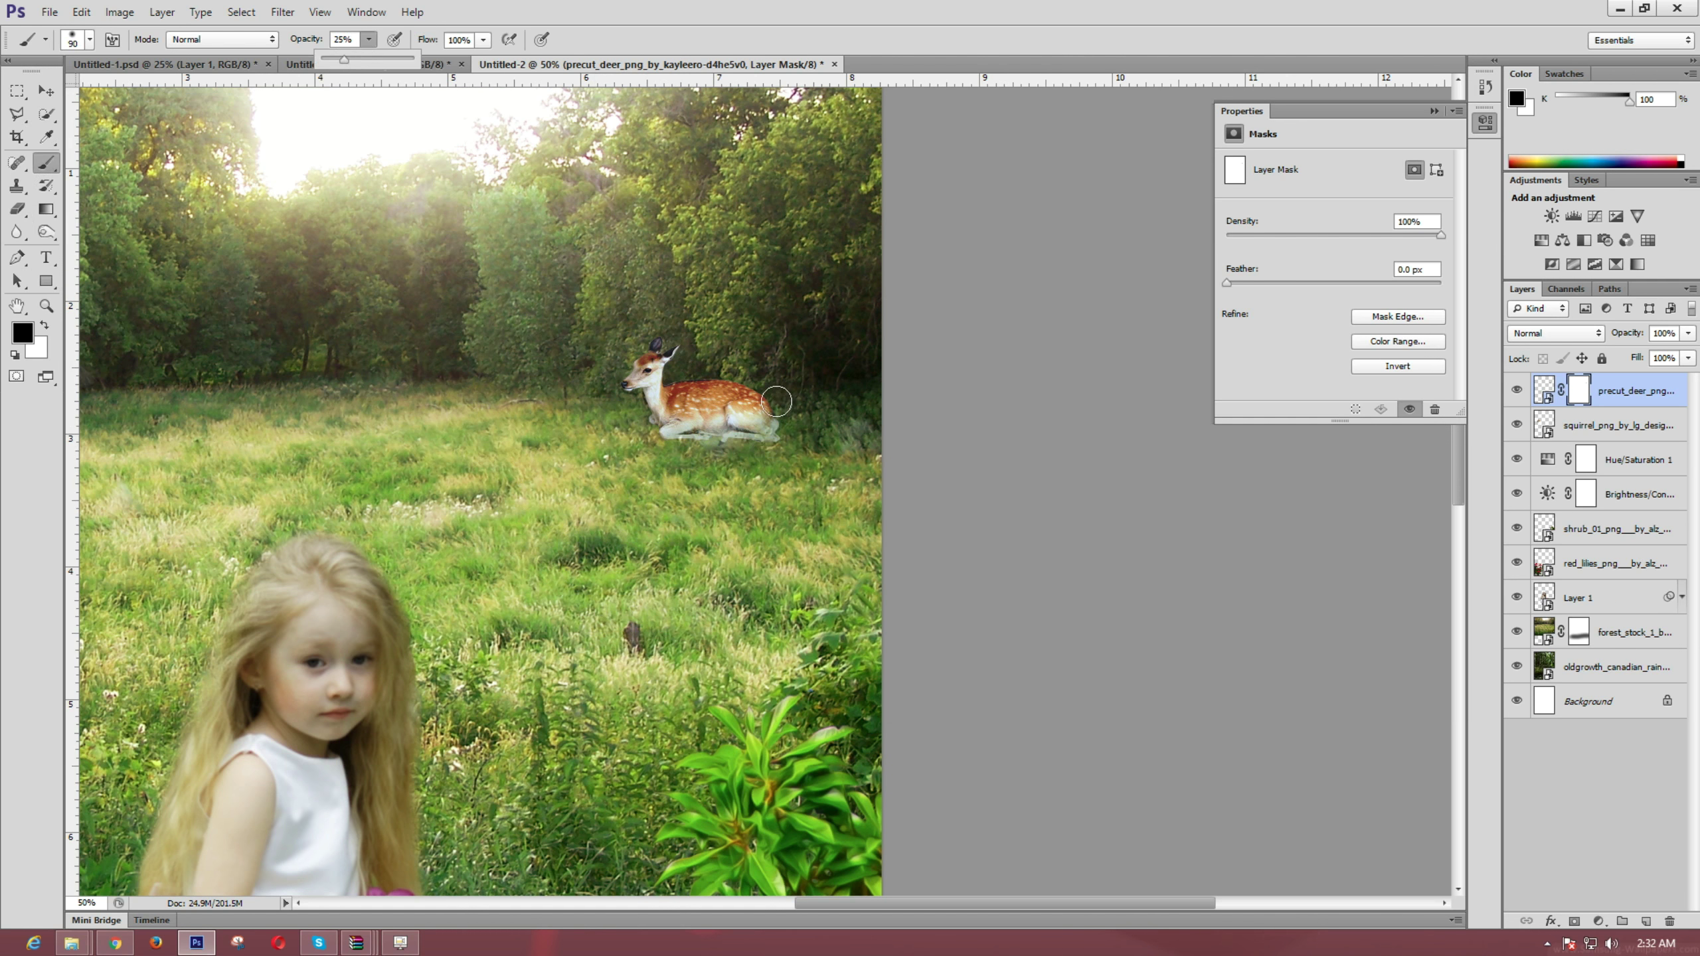
left_click(772, 428)
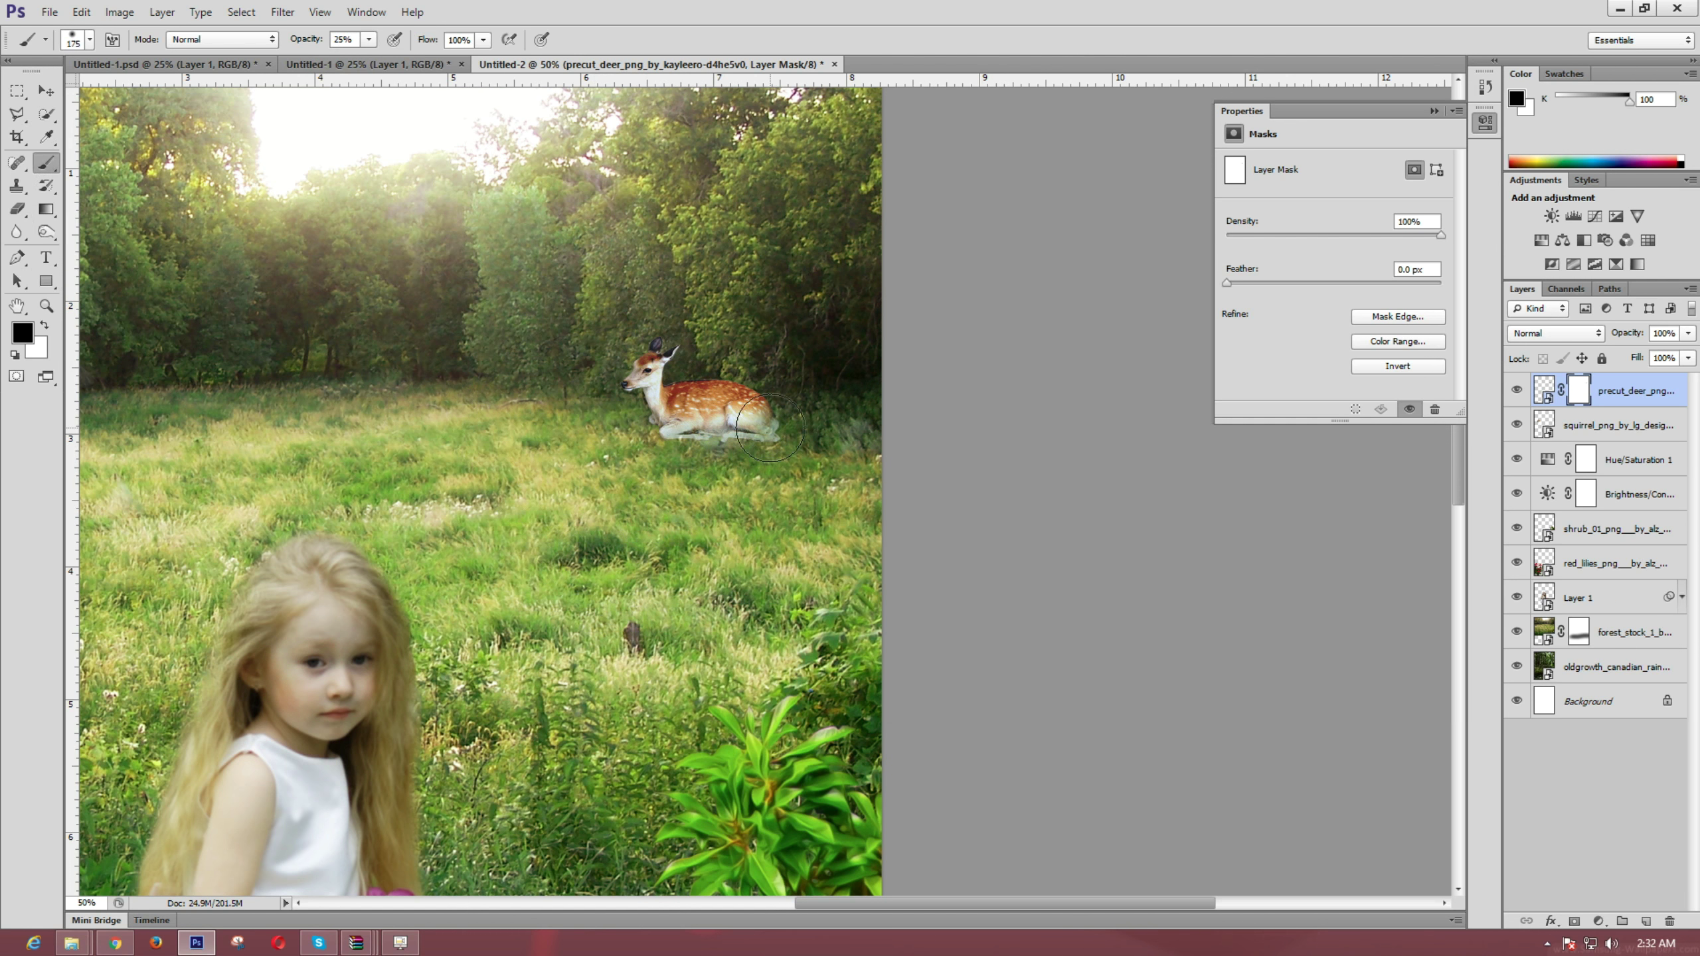
key("bracketright")
key("bracketright")
key("bracketright")
left_click_drag(758, 420, 750, 443)
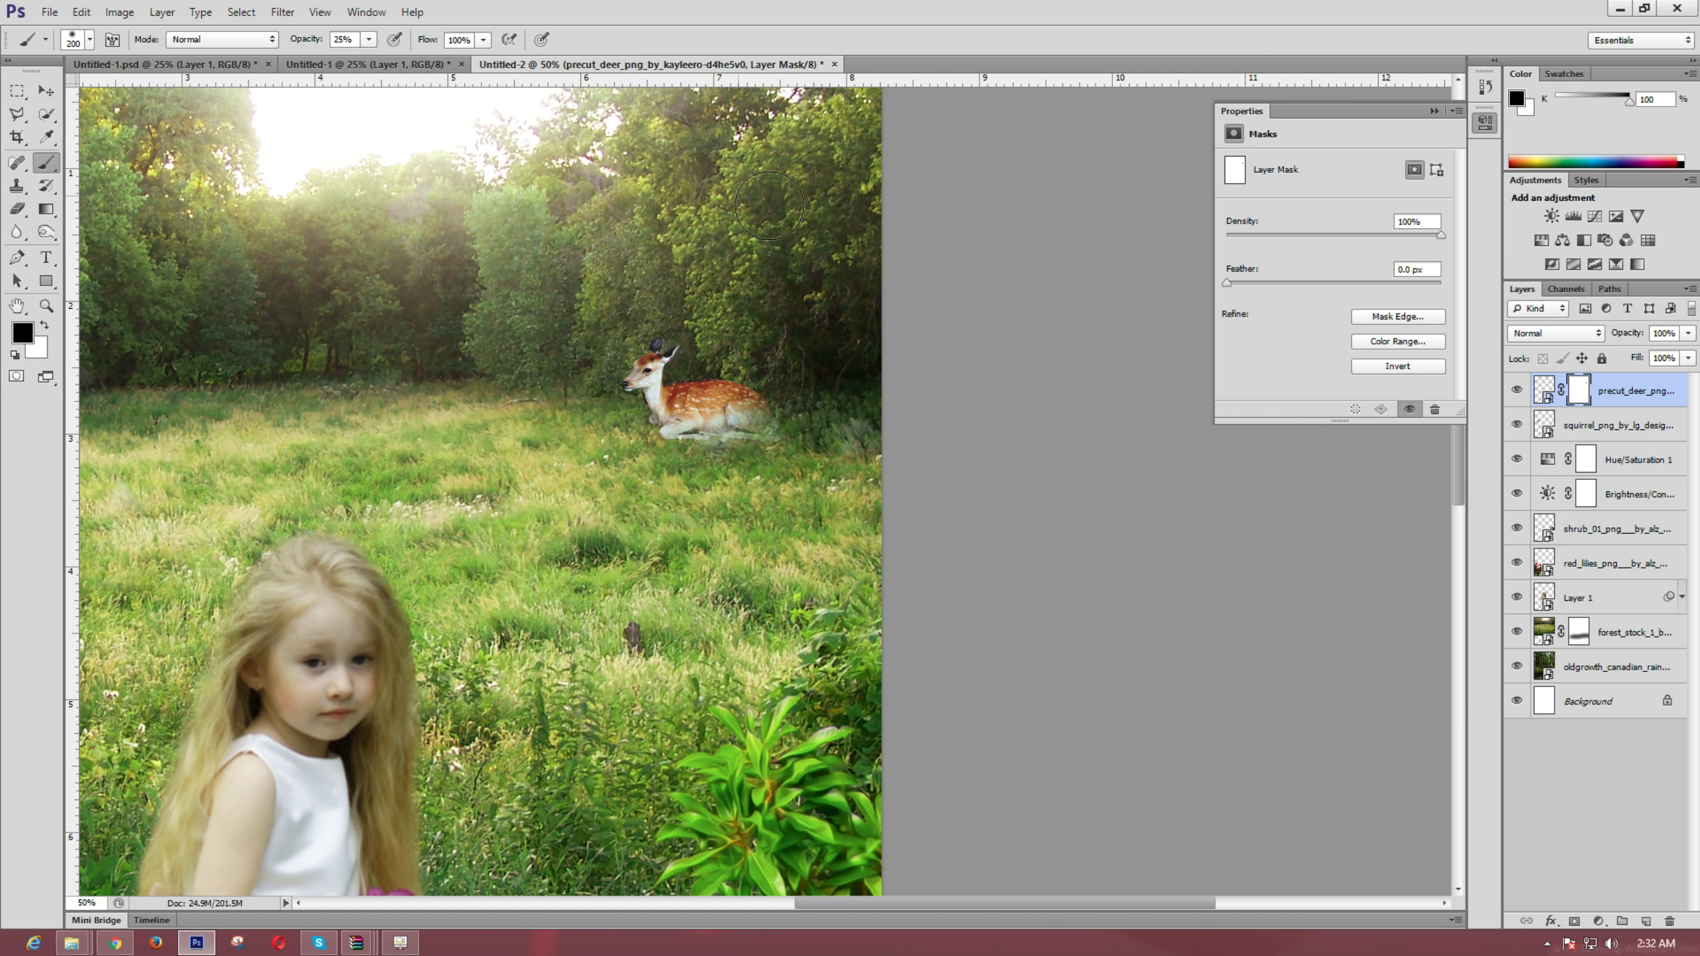
key("ctrl+minus")
key("ctrl+minus")
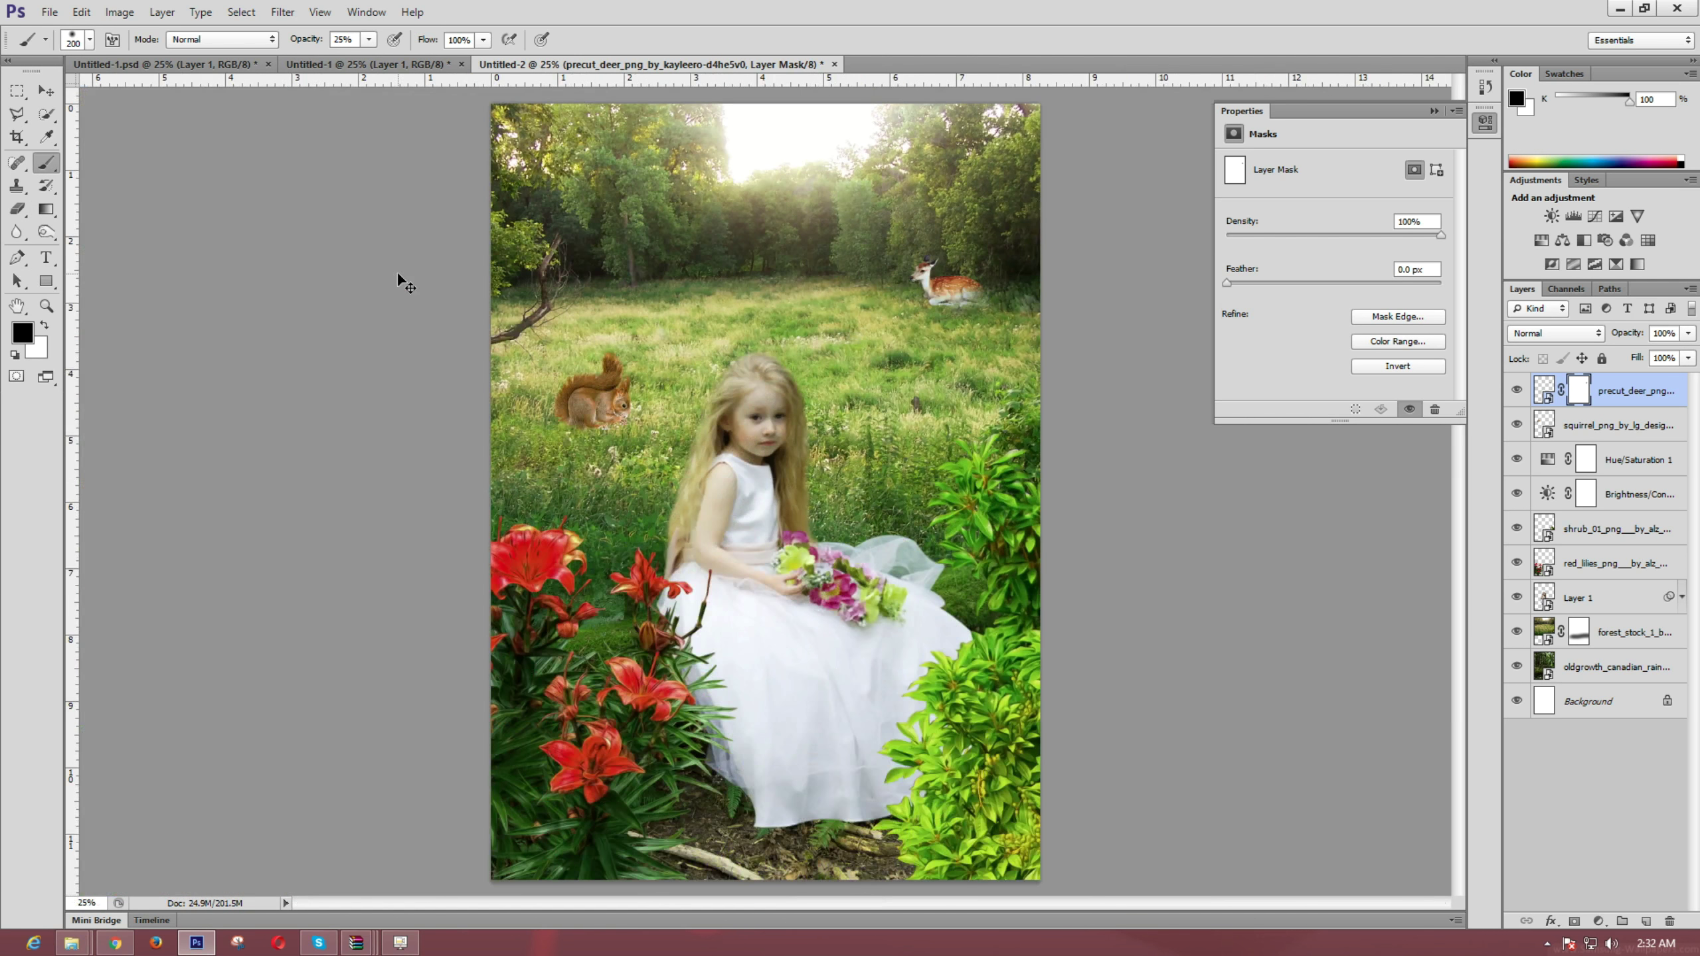
key("ctrl+minus")
key("ctrl+plus")
key("ctrl+plus")
key("ctrl+plus")
left_click(1619, 425)
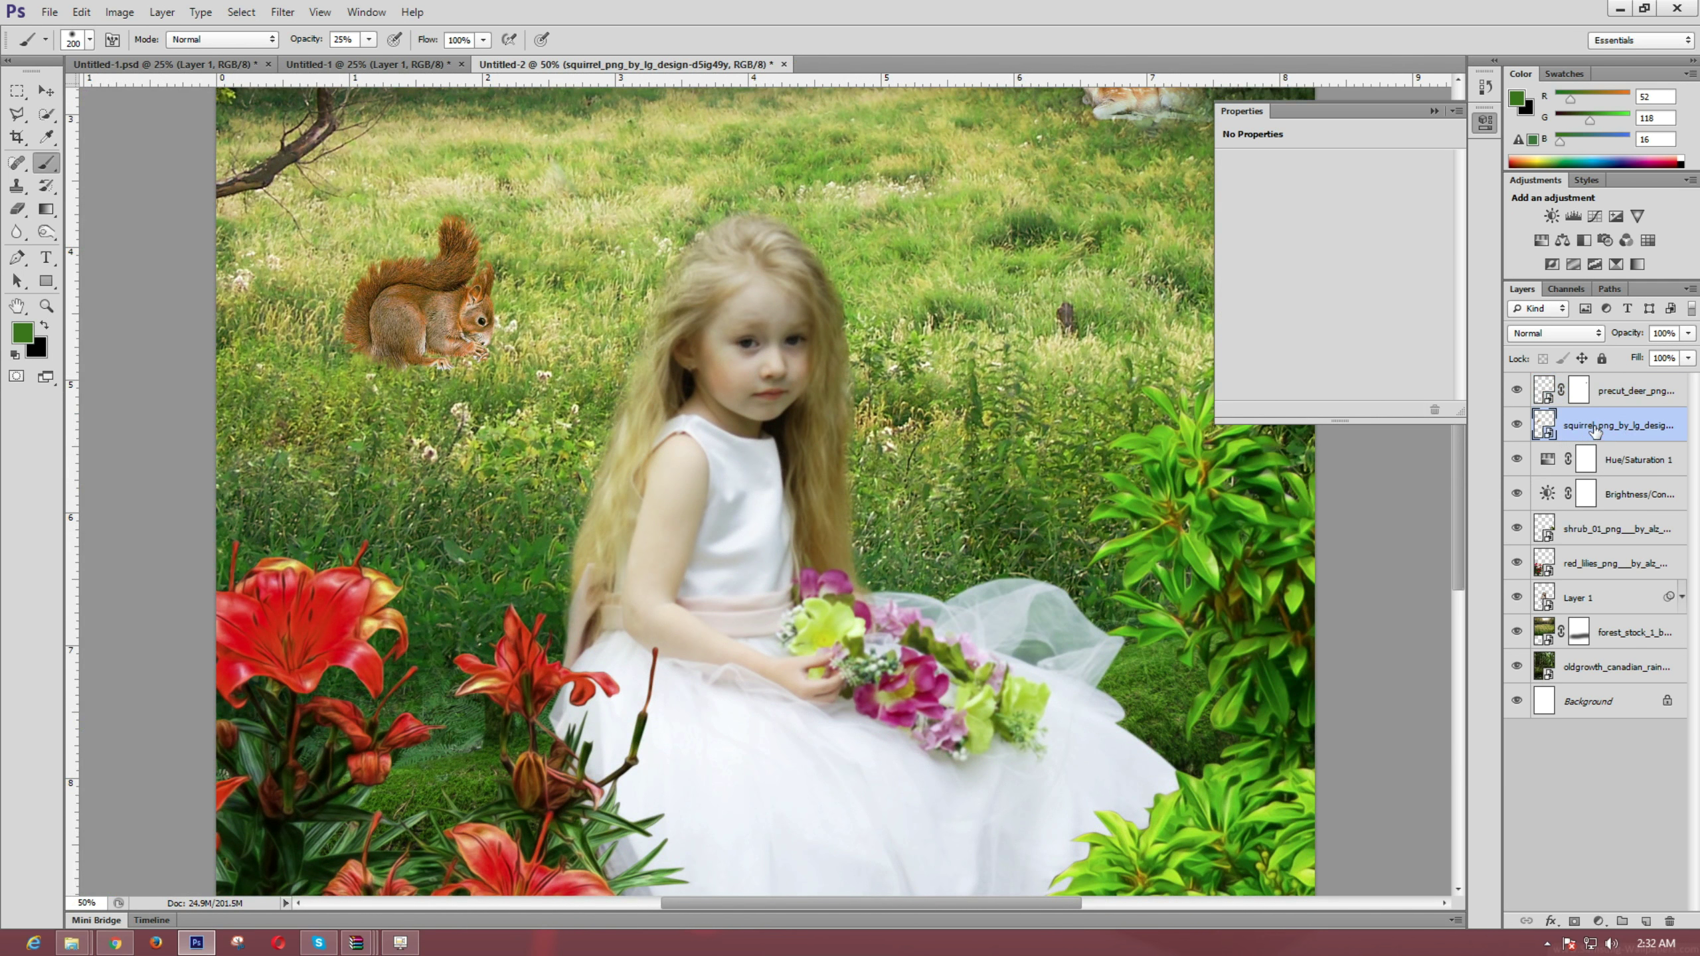
Mask the squirrel layer and paint black at 8% brush opacity around its base and tail.
left_click(1572, 923)
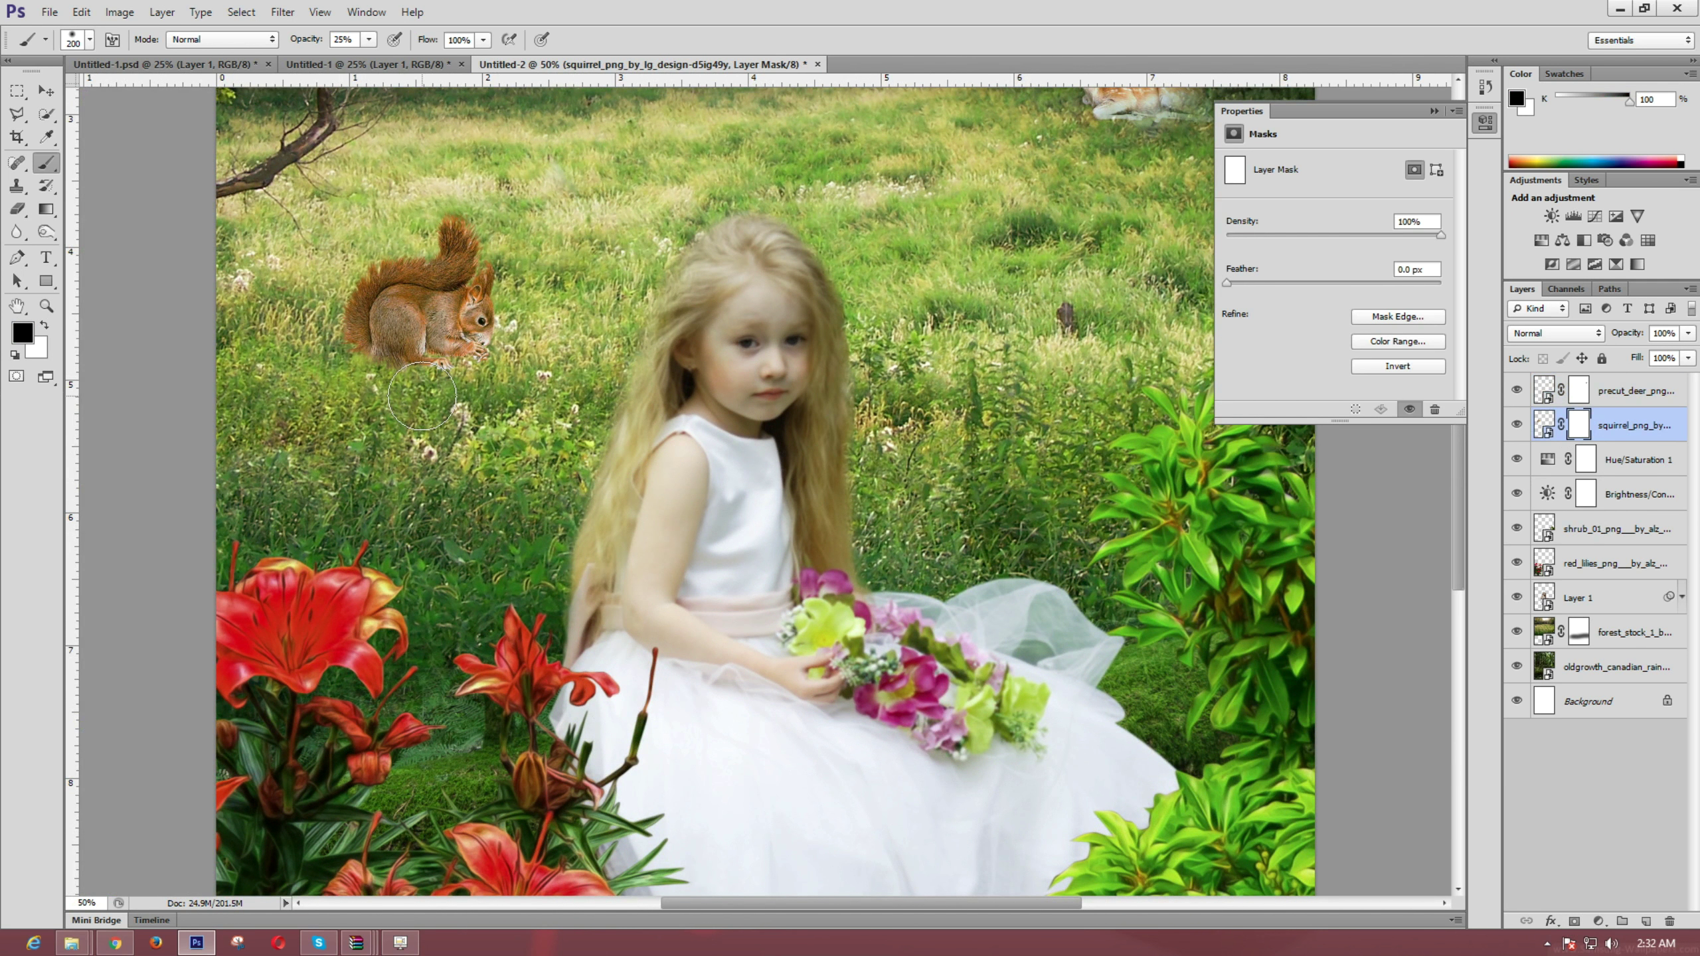
left_click_drag(421, 397, 388, 386)
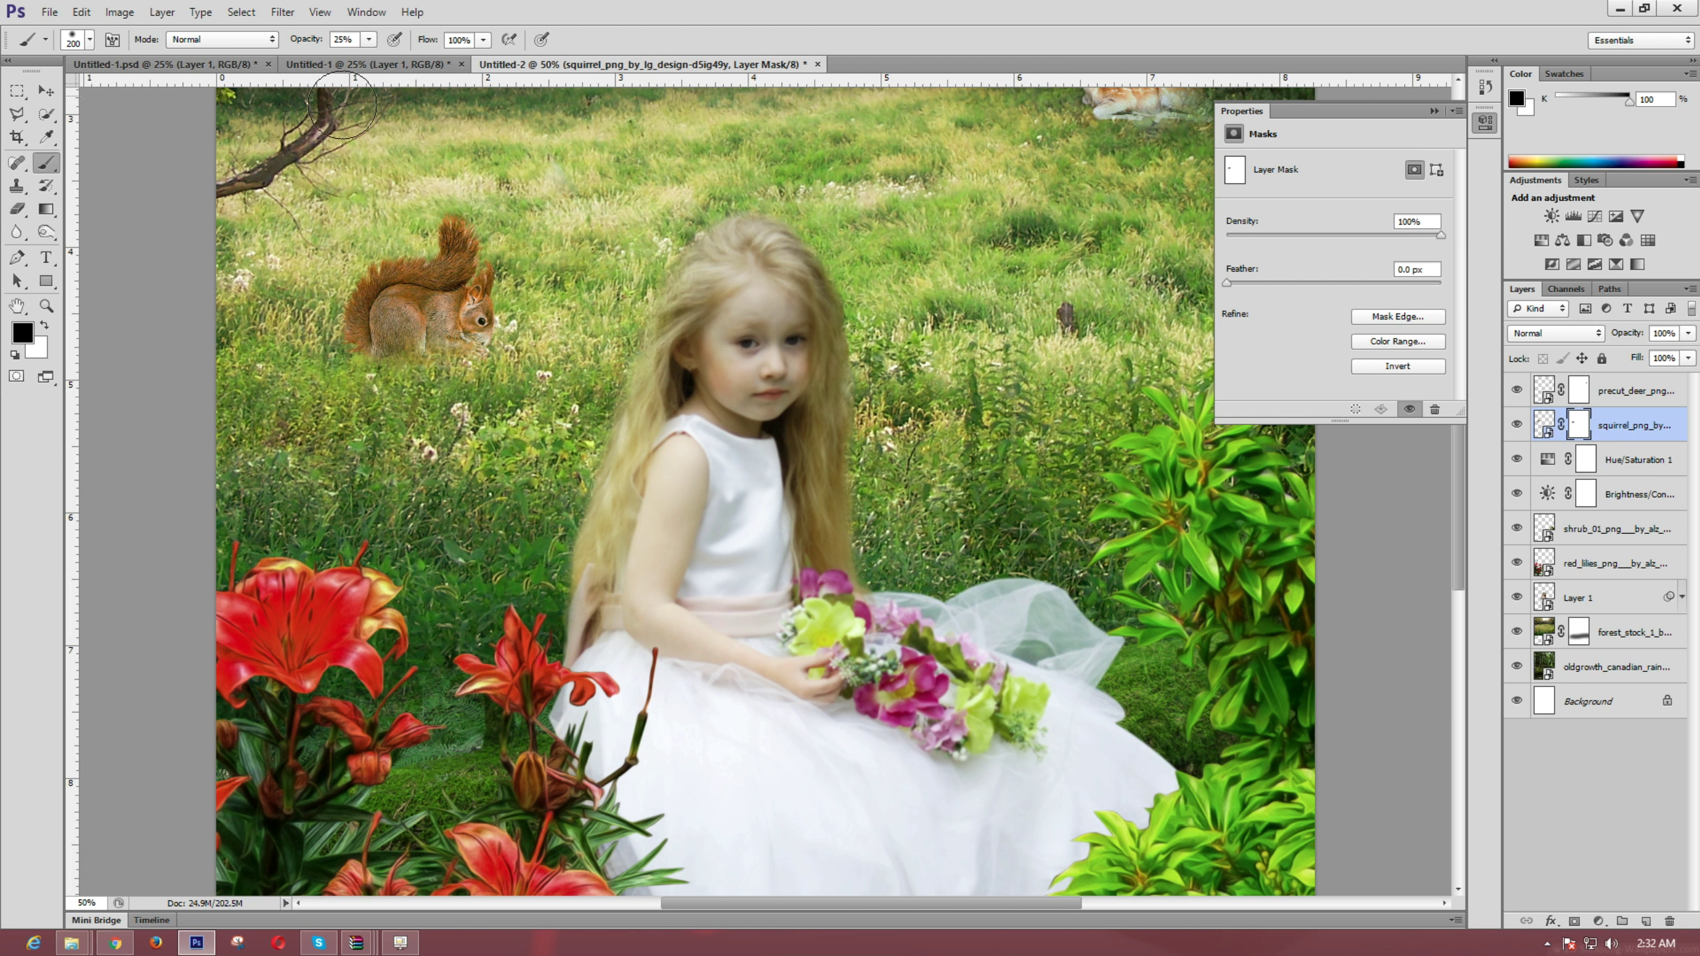
left_click(369, 39)
left_click_drag(367, 62, 353, 62)
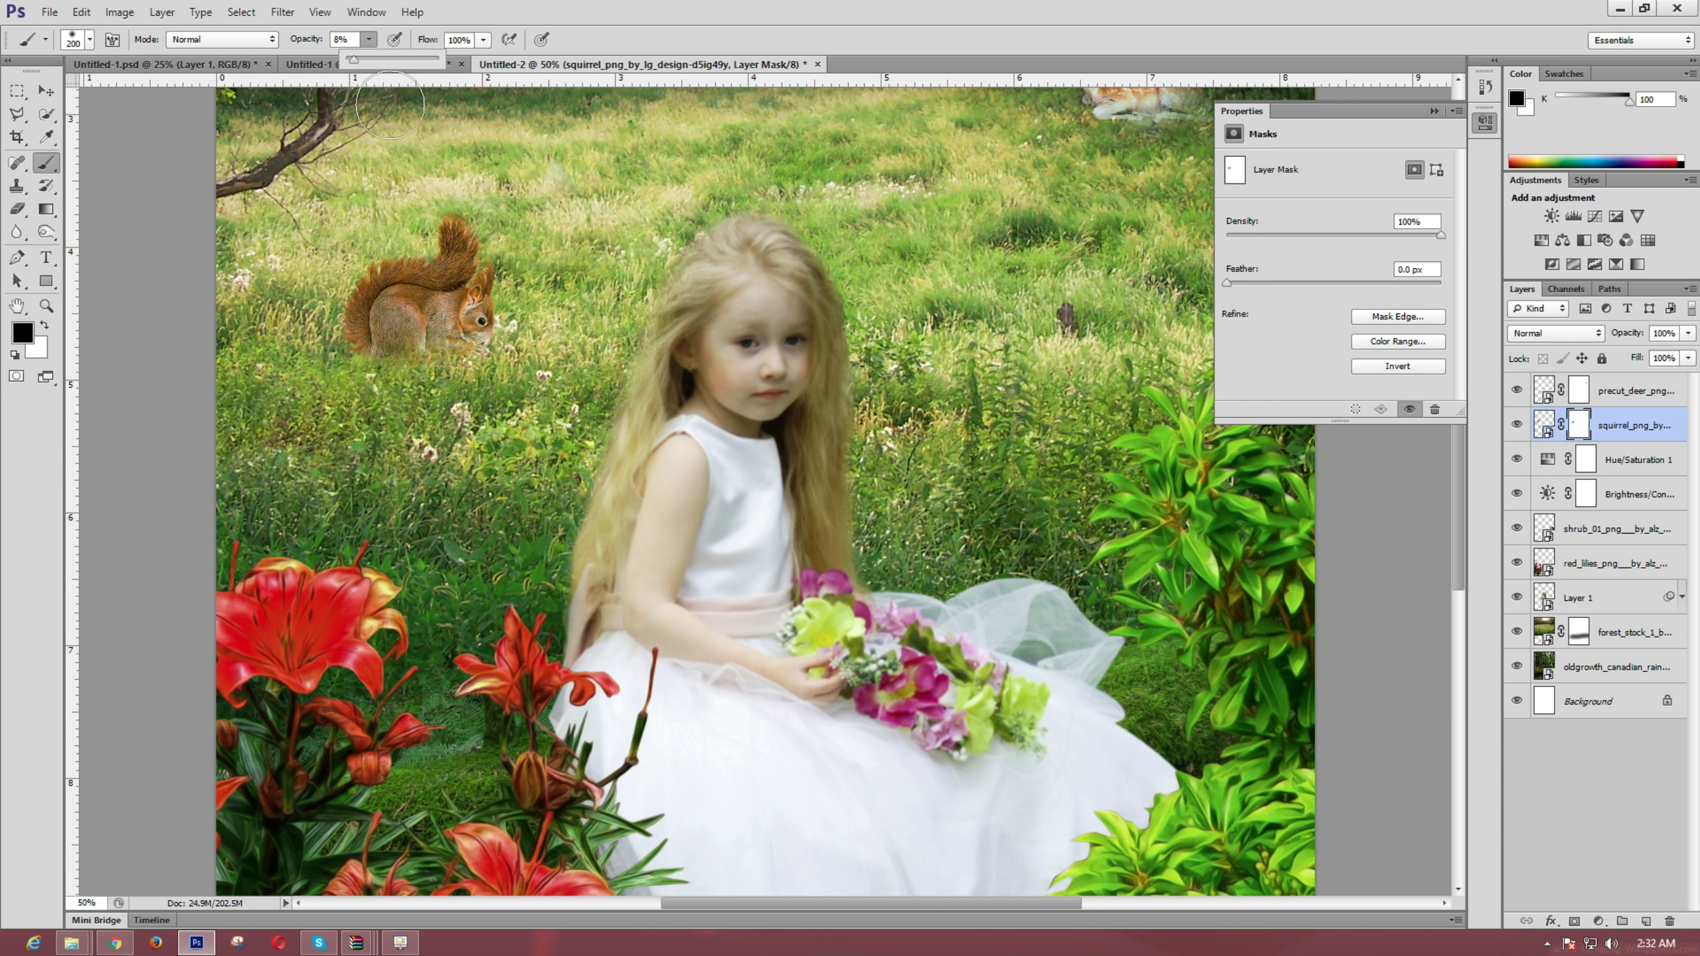
left_click_drag(409, 342, 407, 348)
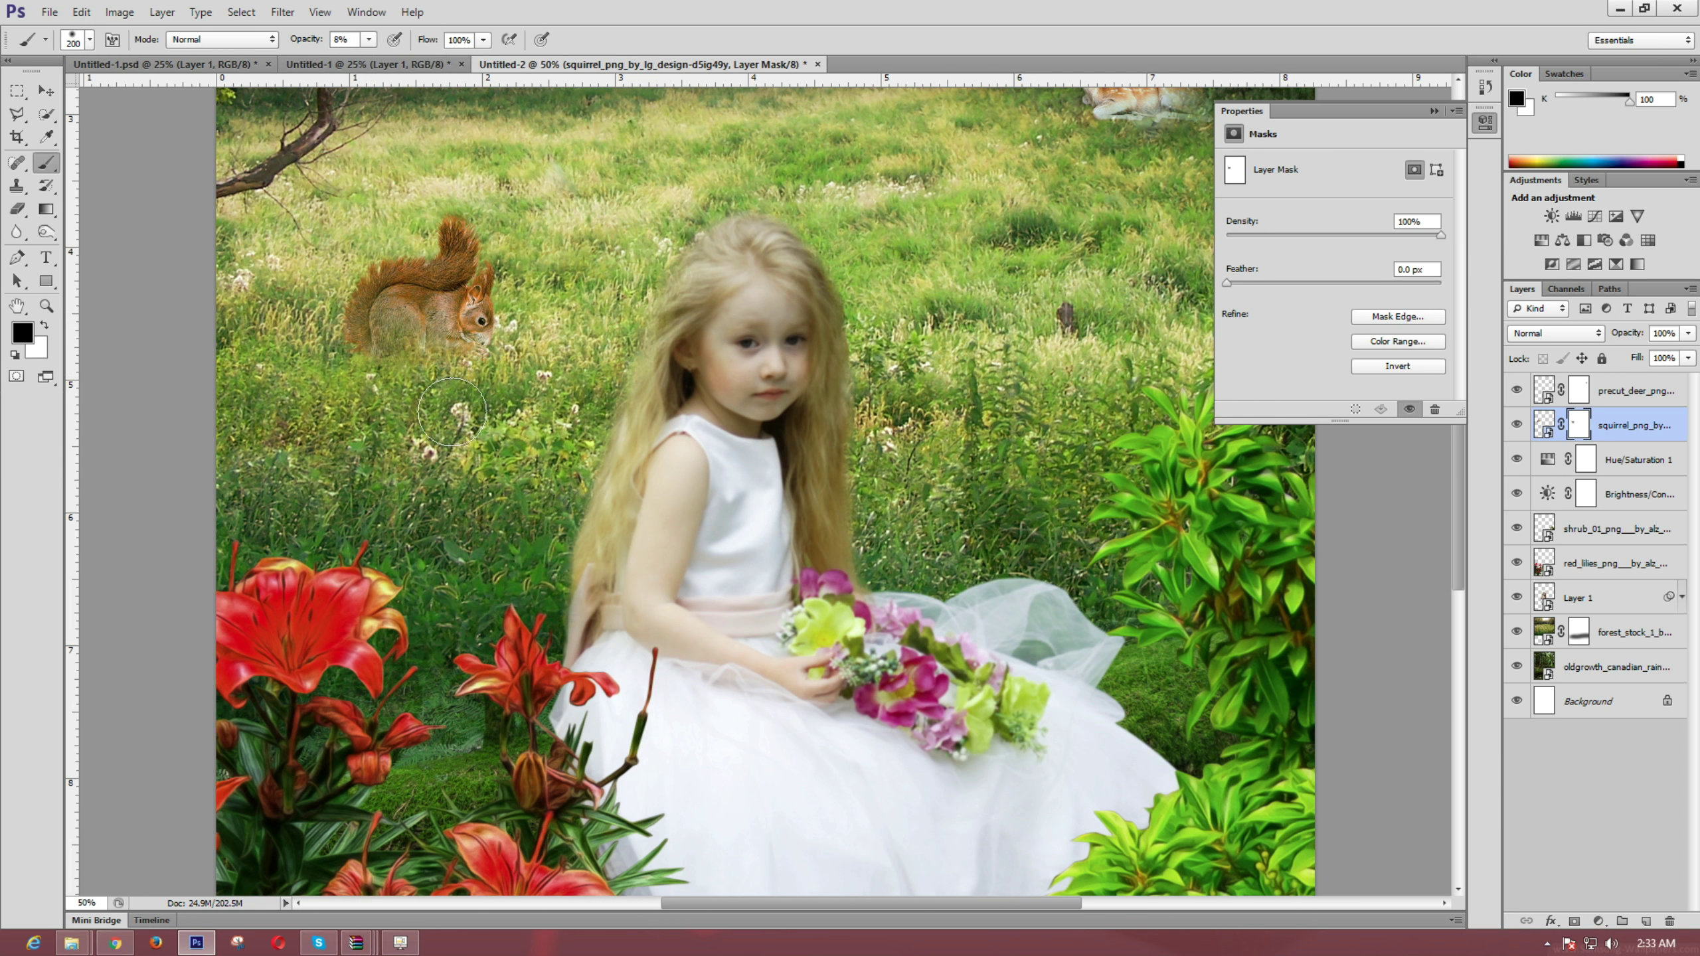
mouse_move(408, 347)
left_mouse_down()
mouse_move(344, 358)
mouse_move(374, 375)
left_mouse_up()
key("ctrl+minus")
key("ctrl+minus")
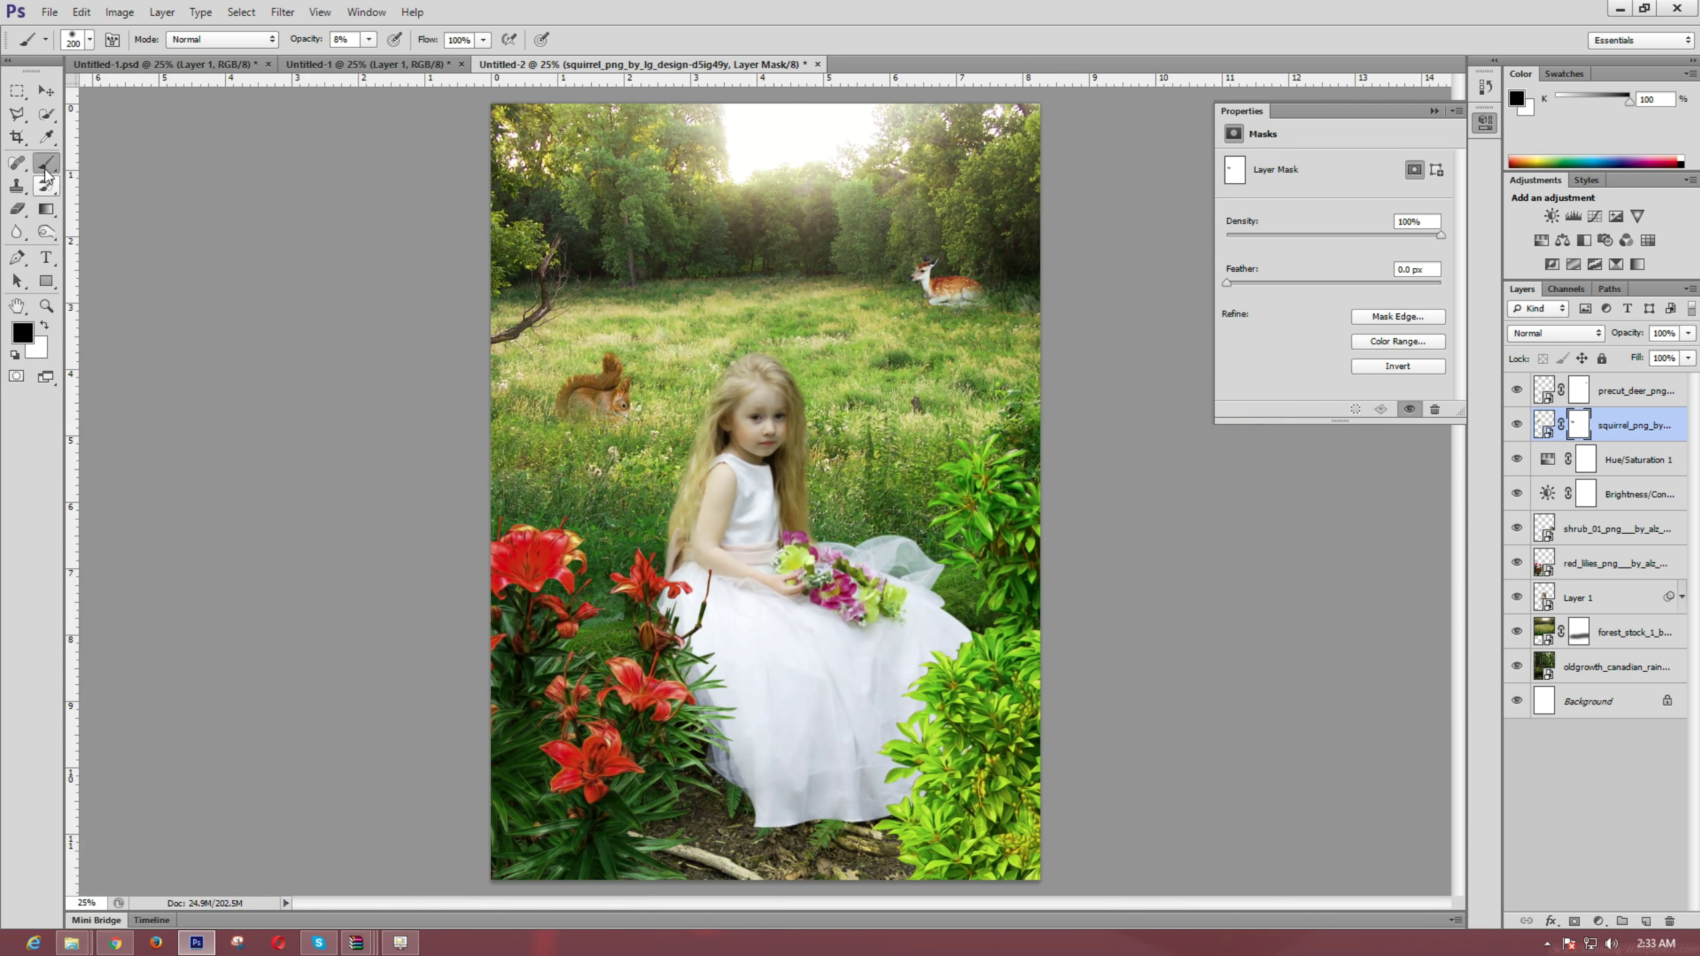
left_click(49, 87)
left_click(50, 11)
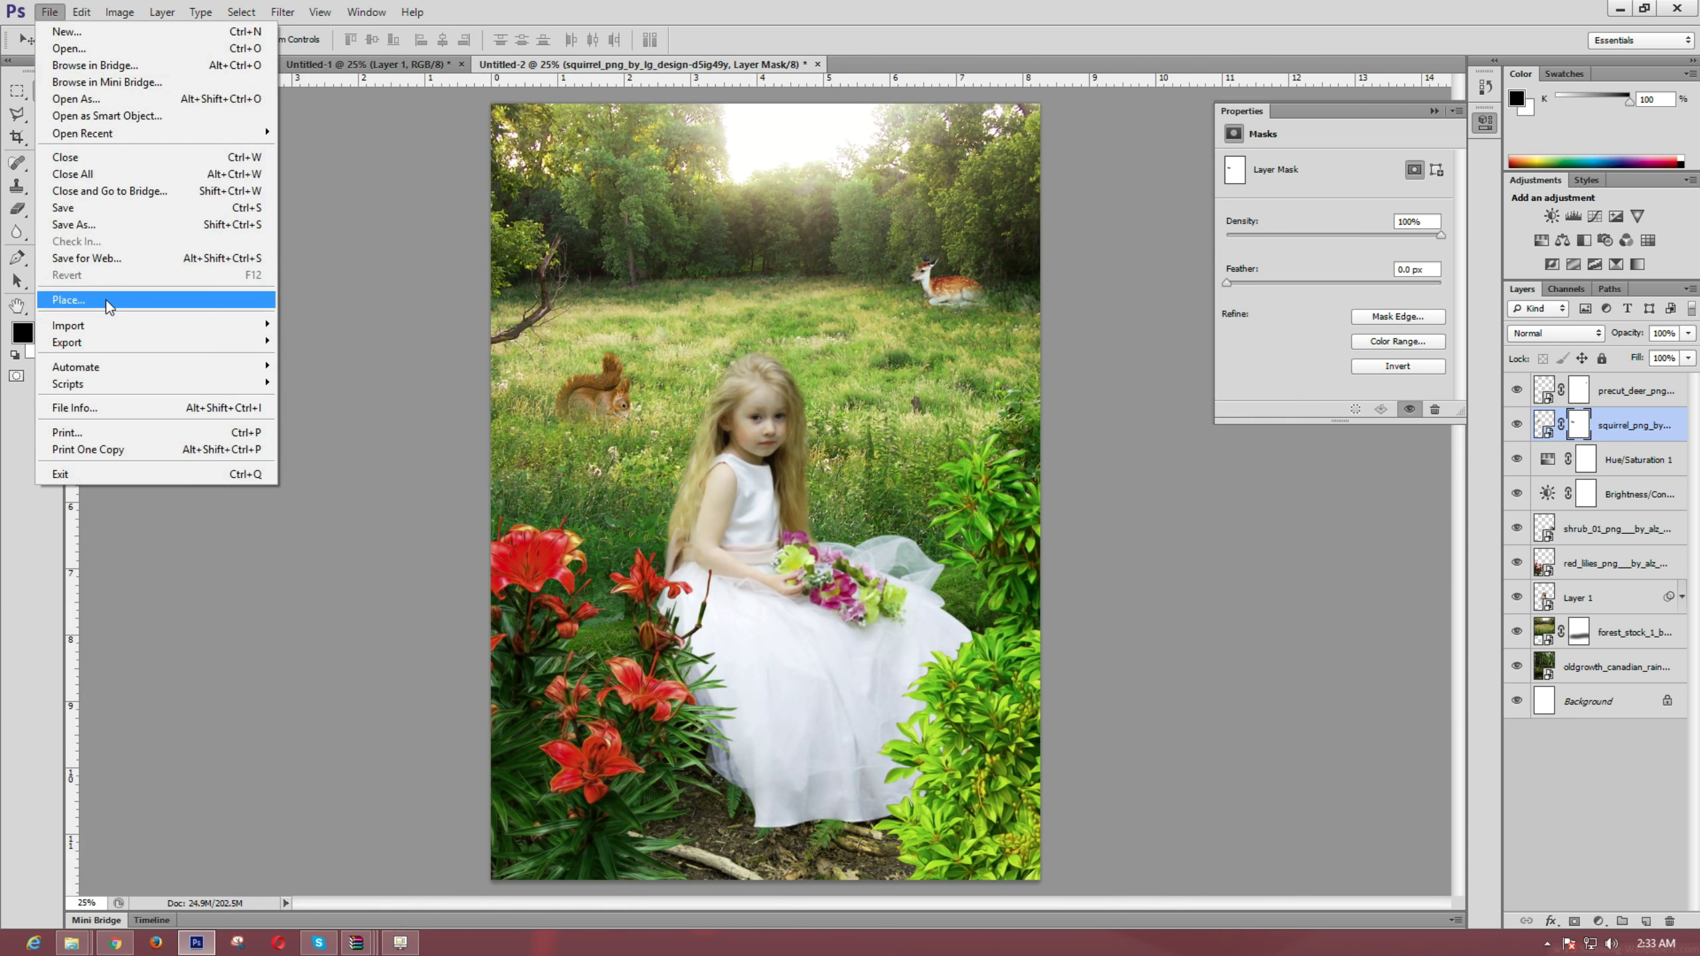
Place the green texture file and stretch it across the full canvas width.
left_click(107, 302)
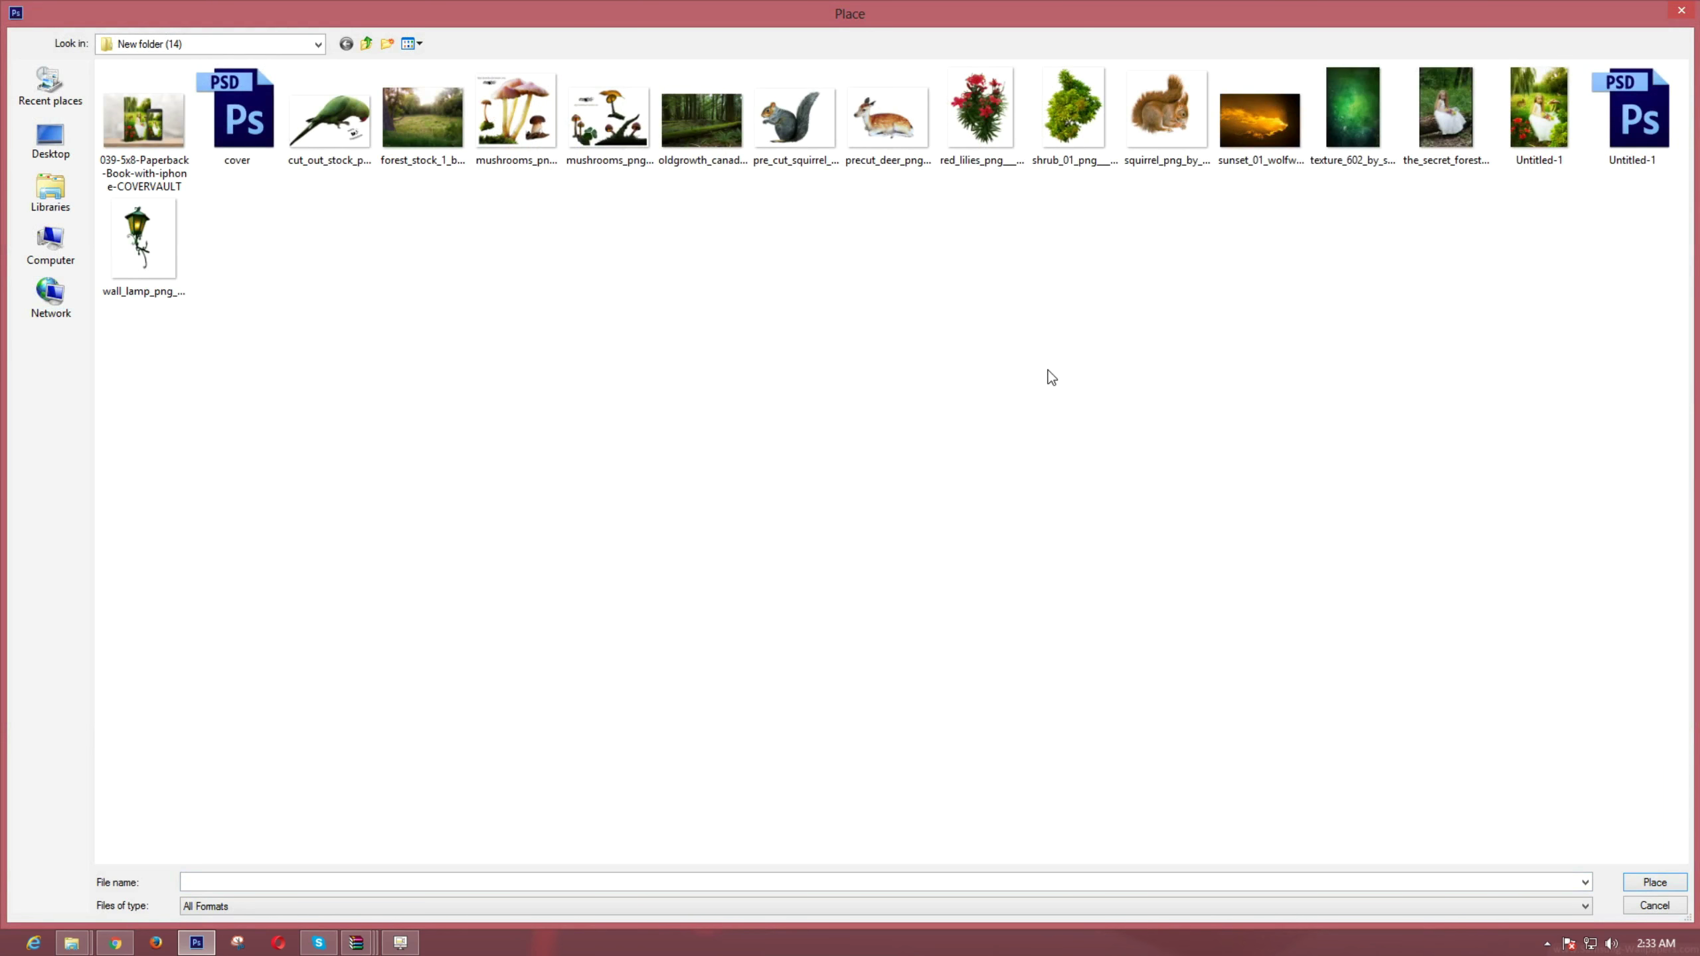
double_click(1361, 104)
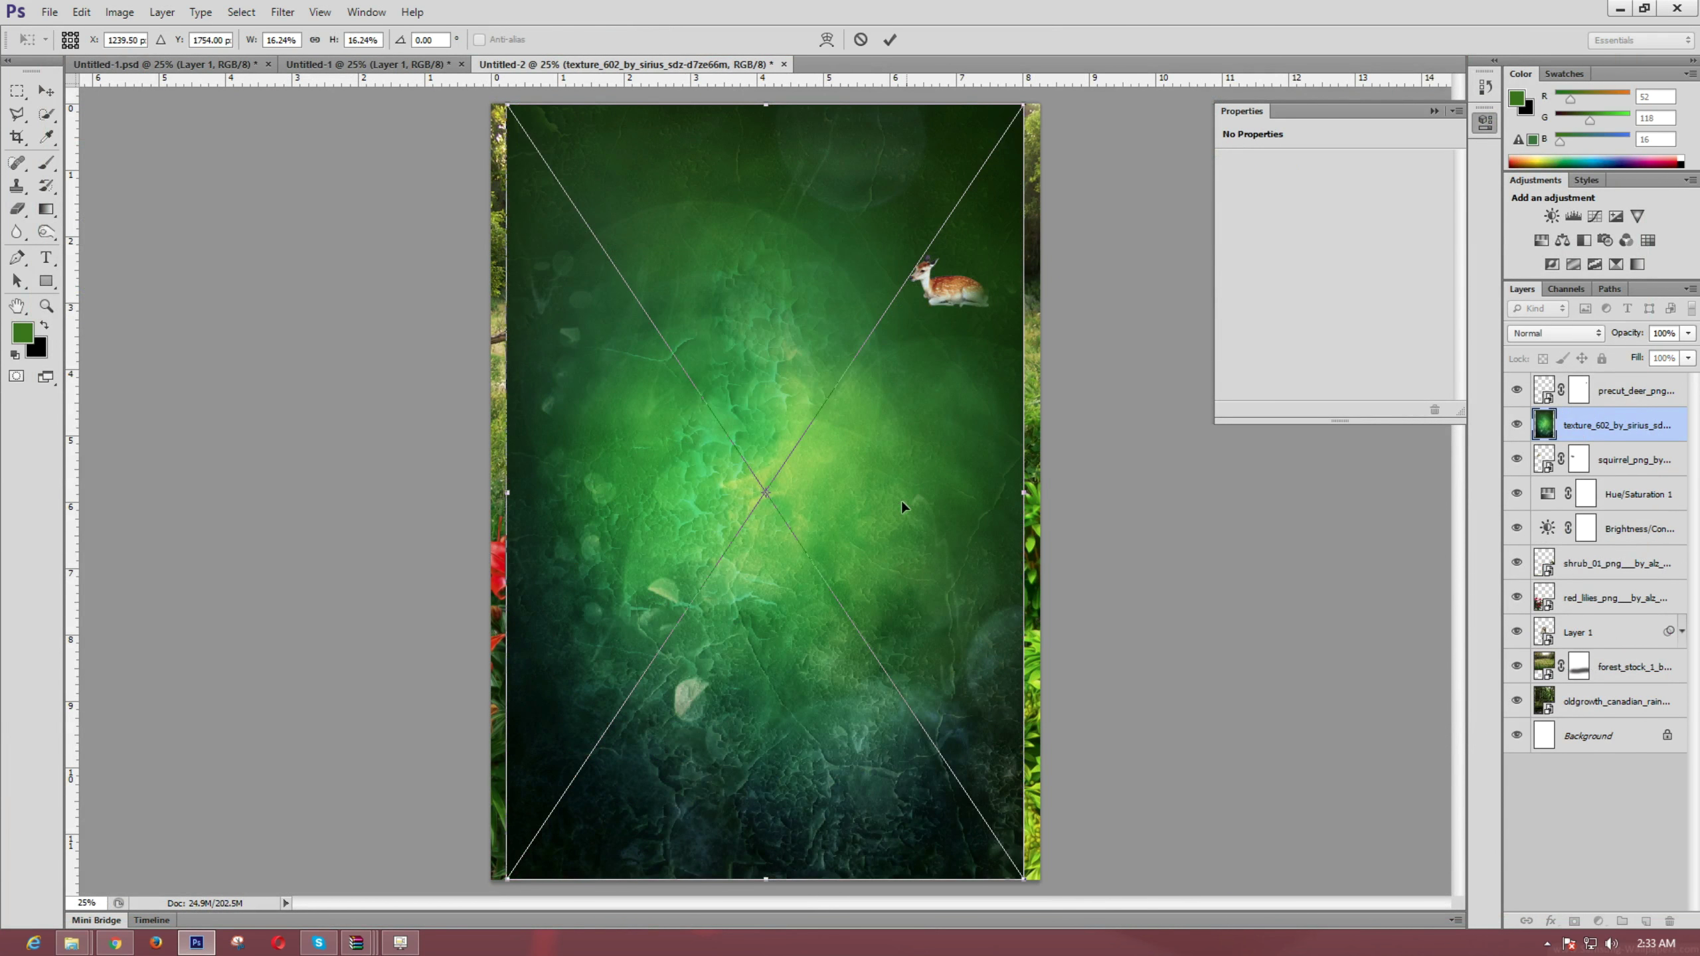
left_click_drag(1024, 494, 1039, 495)
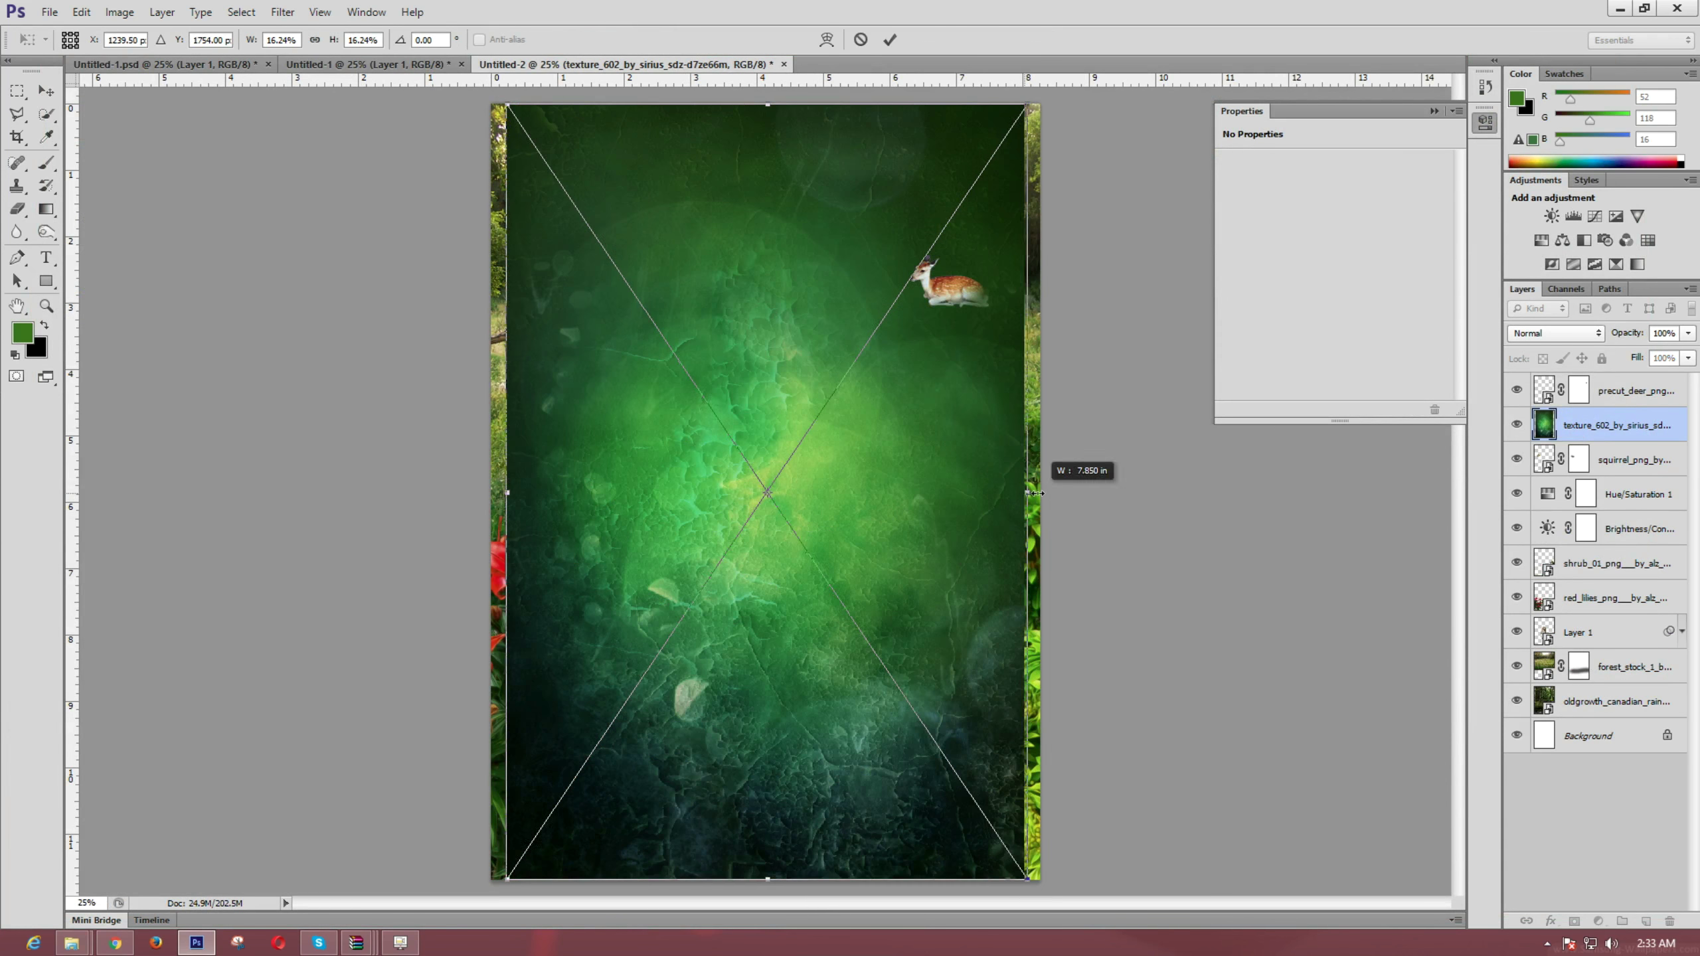
left_click_drag(506, 494, 494, 494)
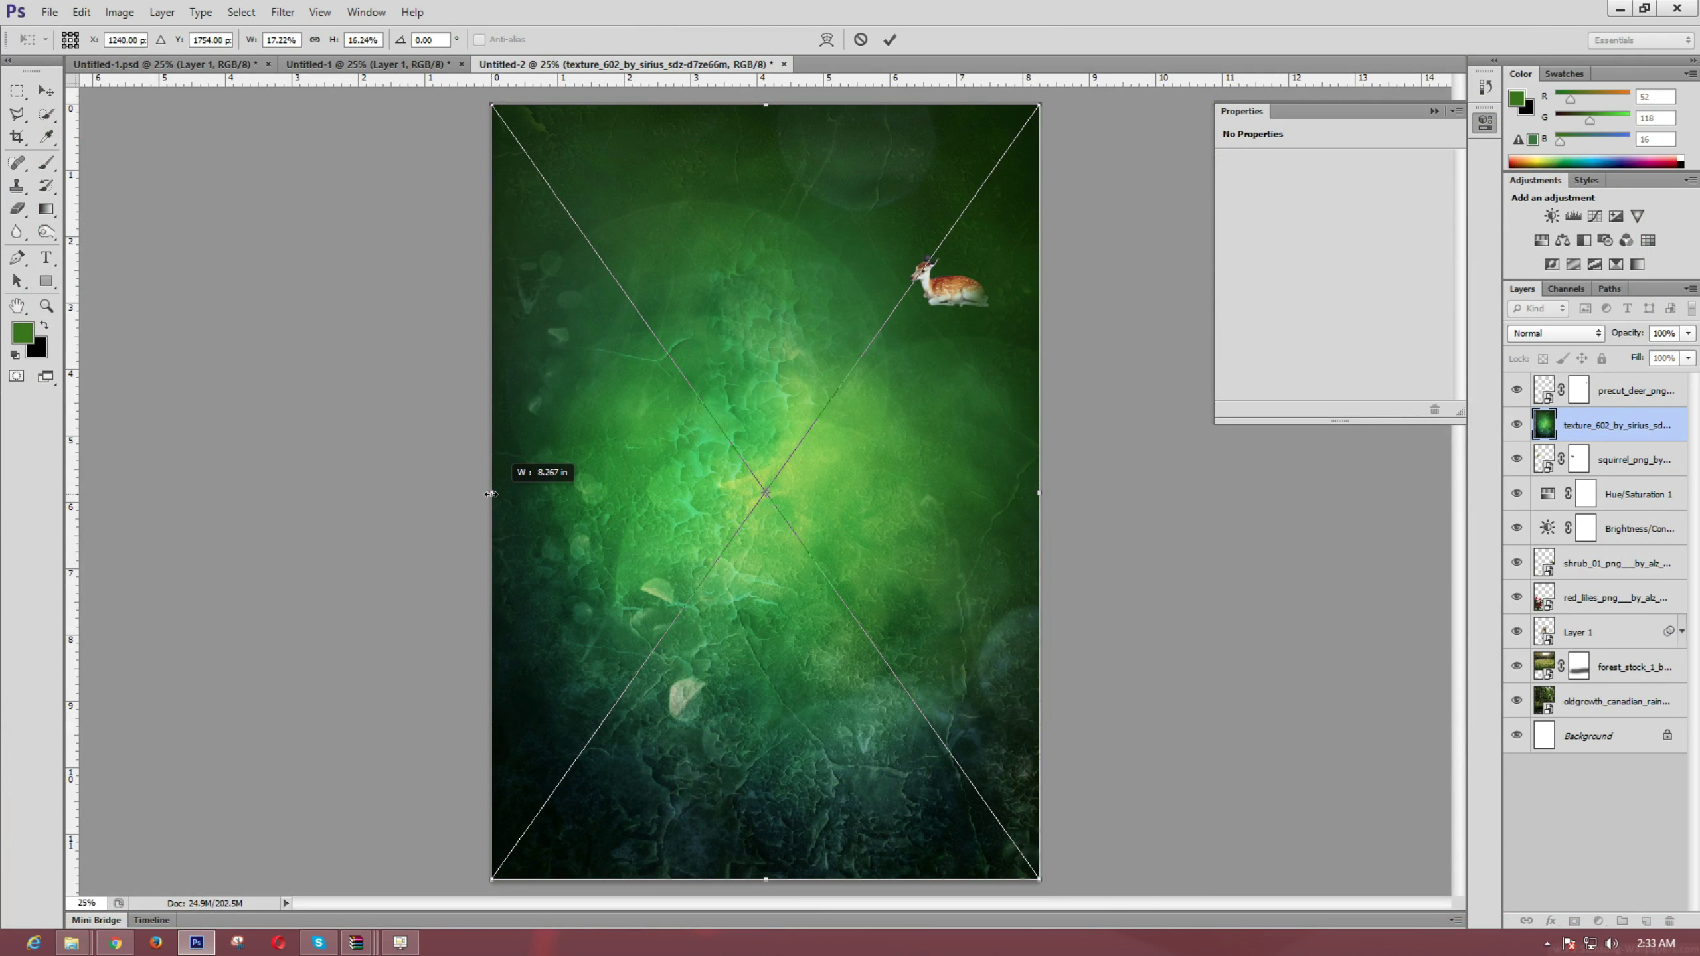
key("Return")
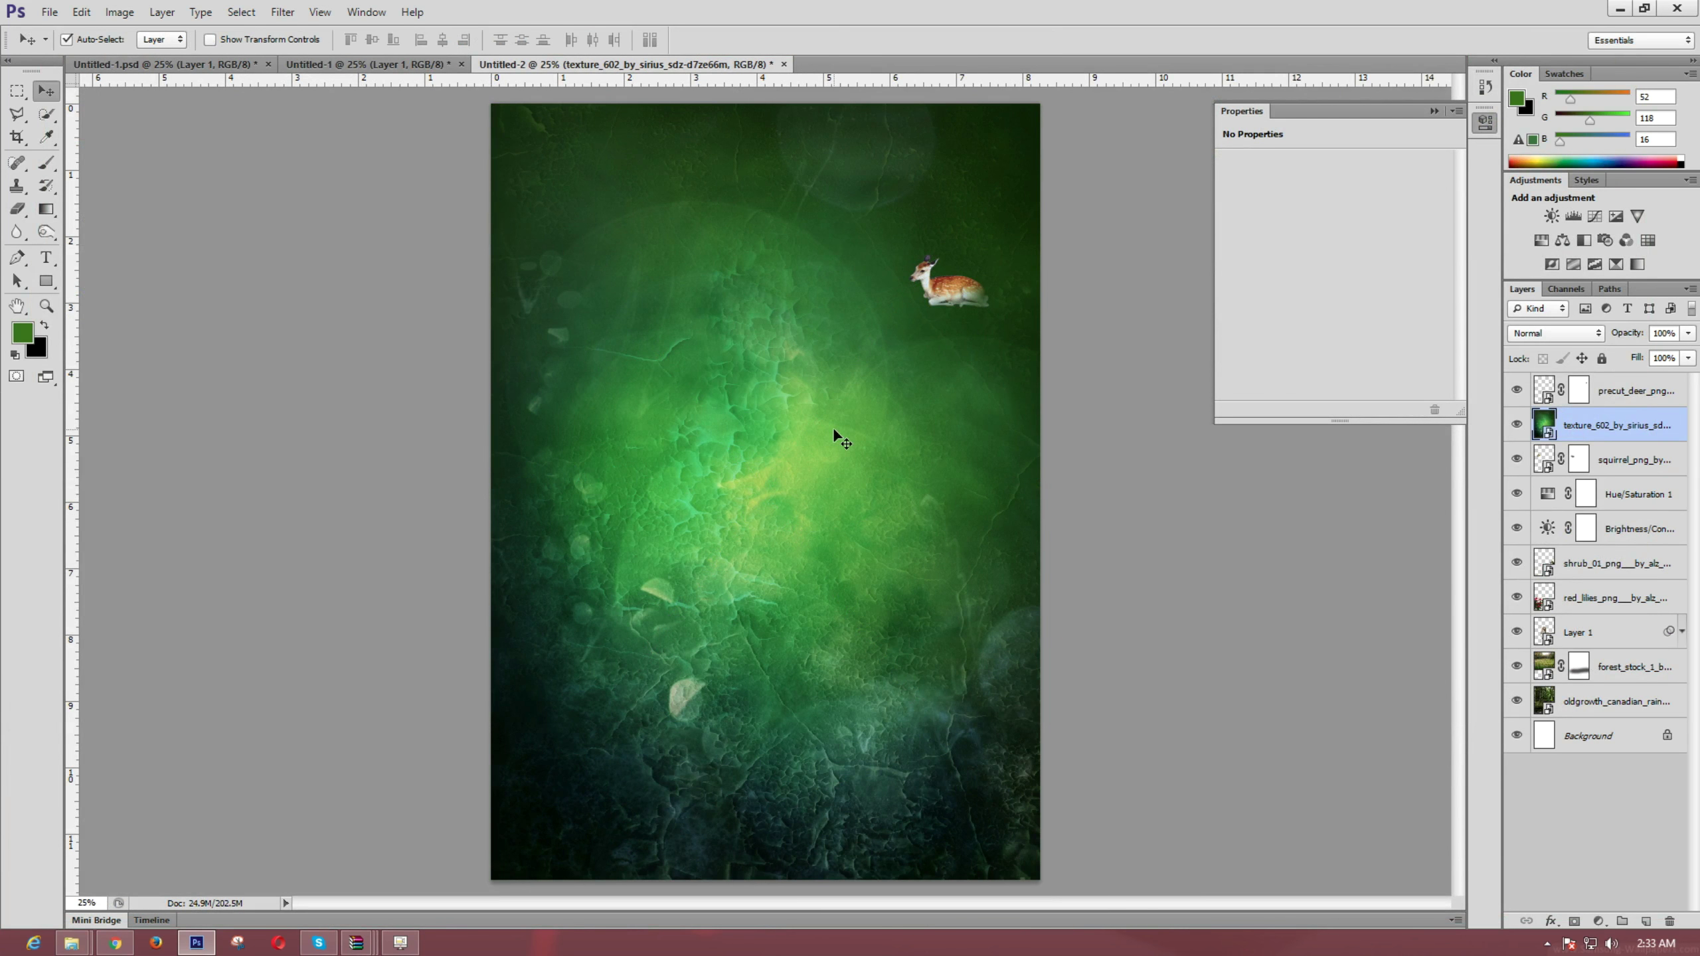
Move the texture layer to the top, set it to Overlay, and lower opacity to about 27%.
left_click_drag(1608, 427, 1606, 383)
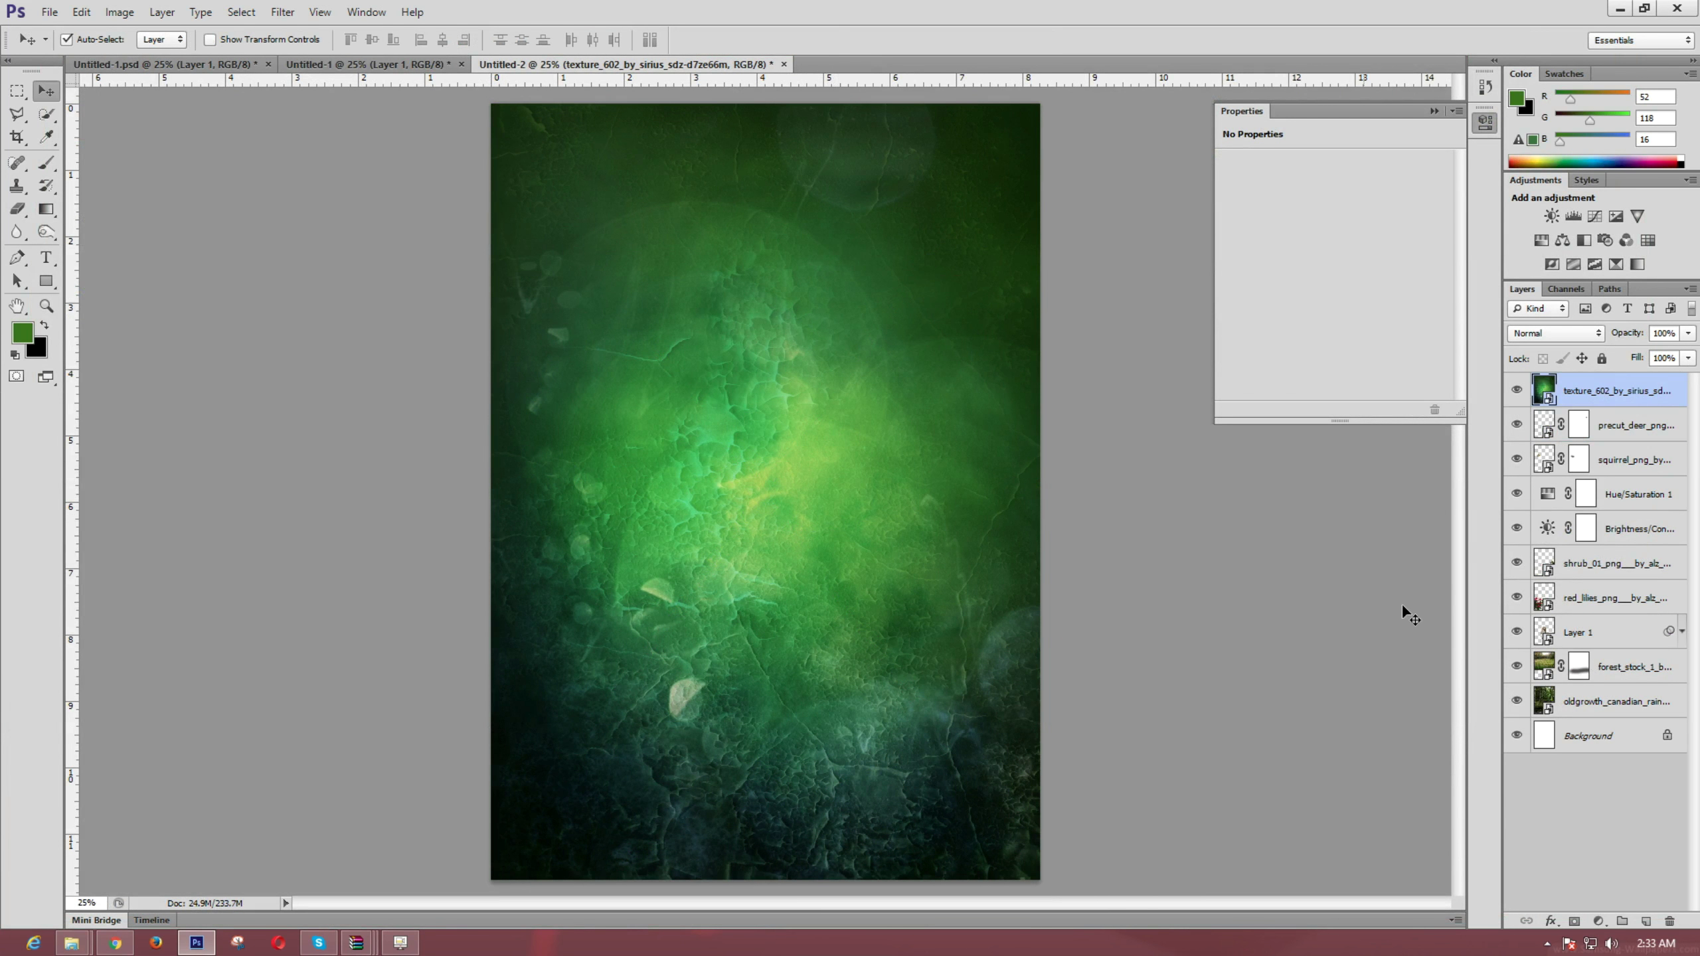
left_click(1555, 337)
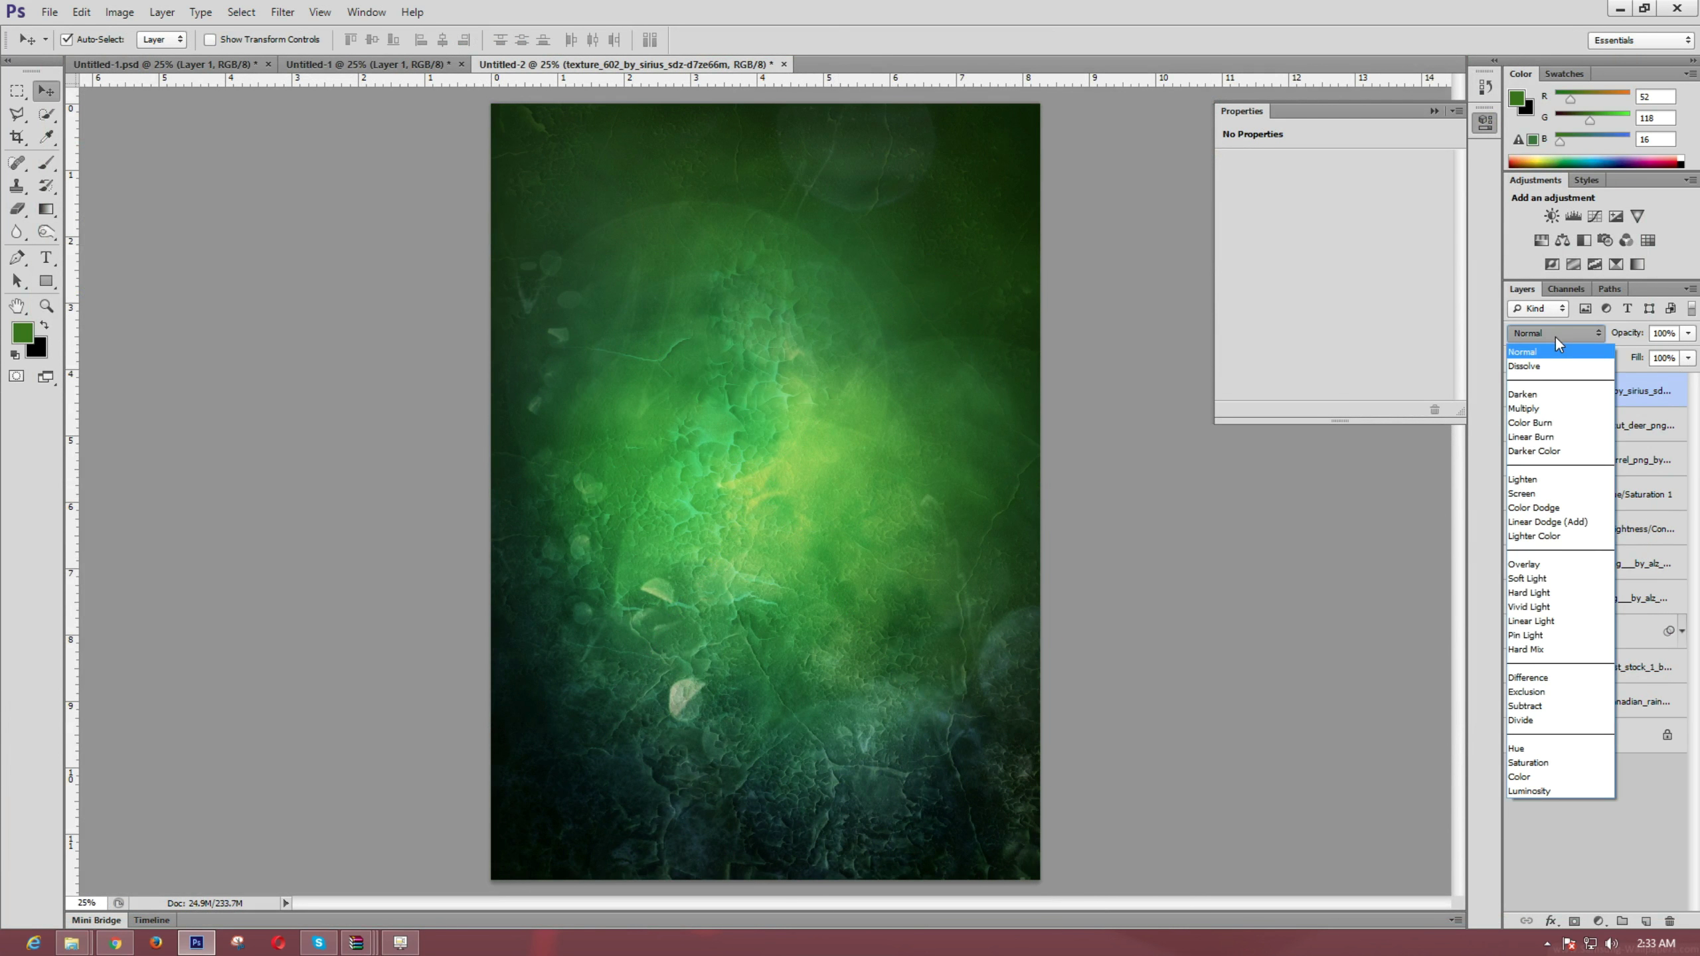
left_click(1517, 499)
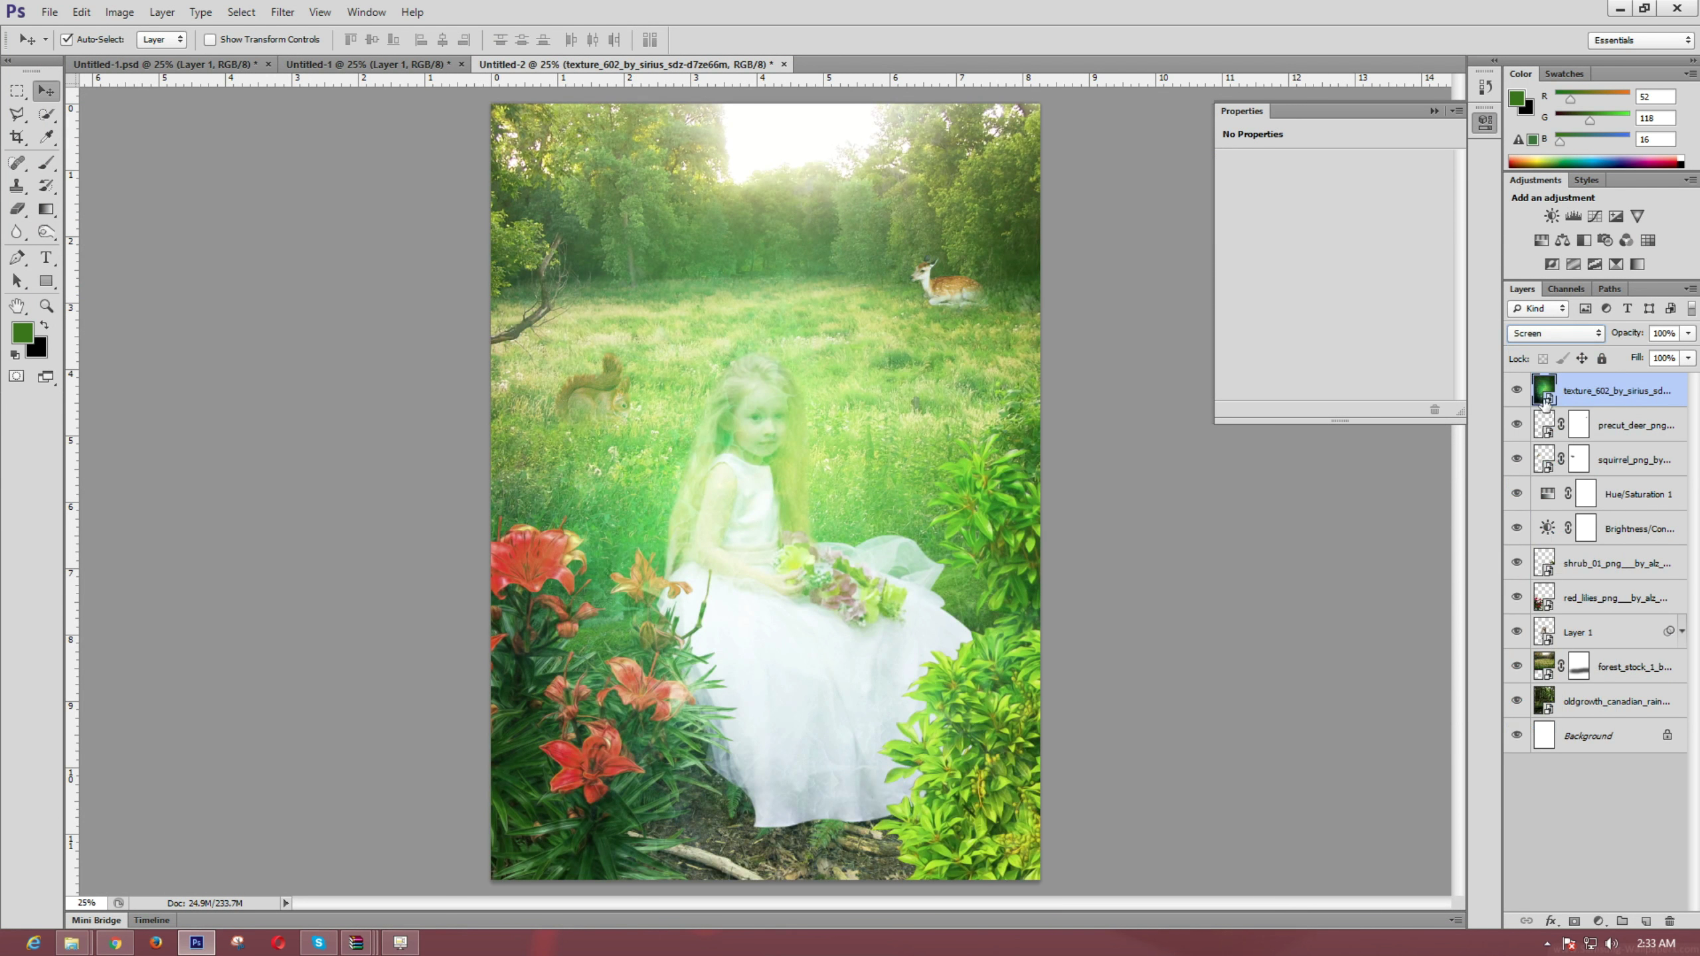
left_click(1553, 333)
left_click(1540, 563)
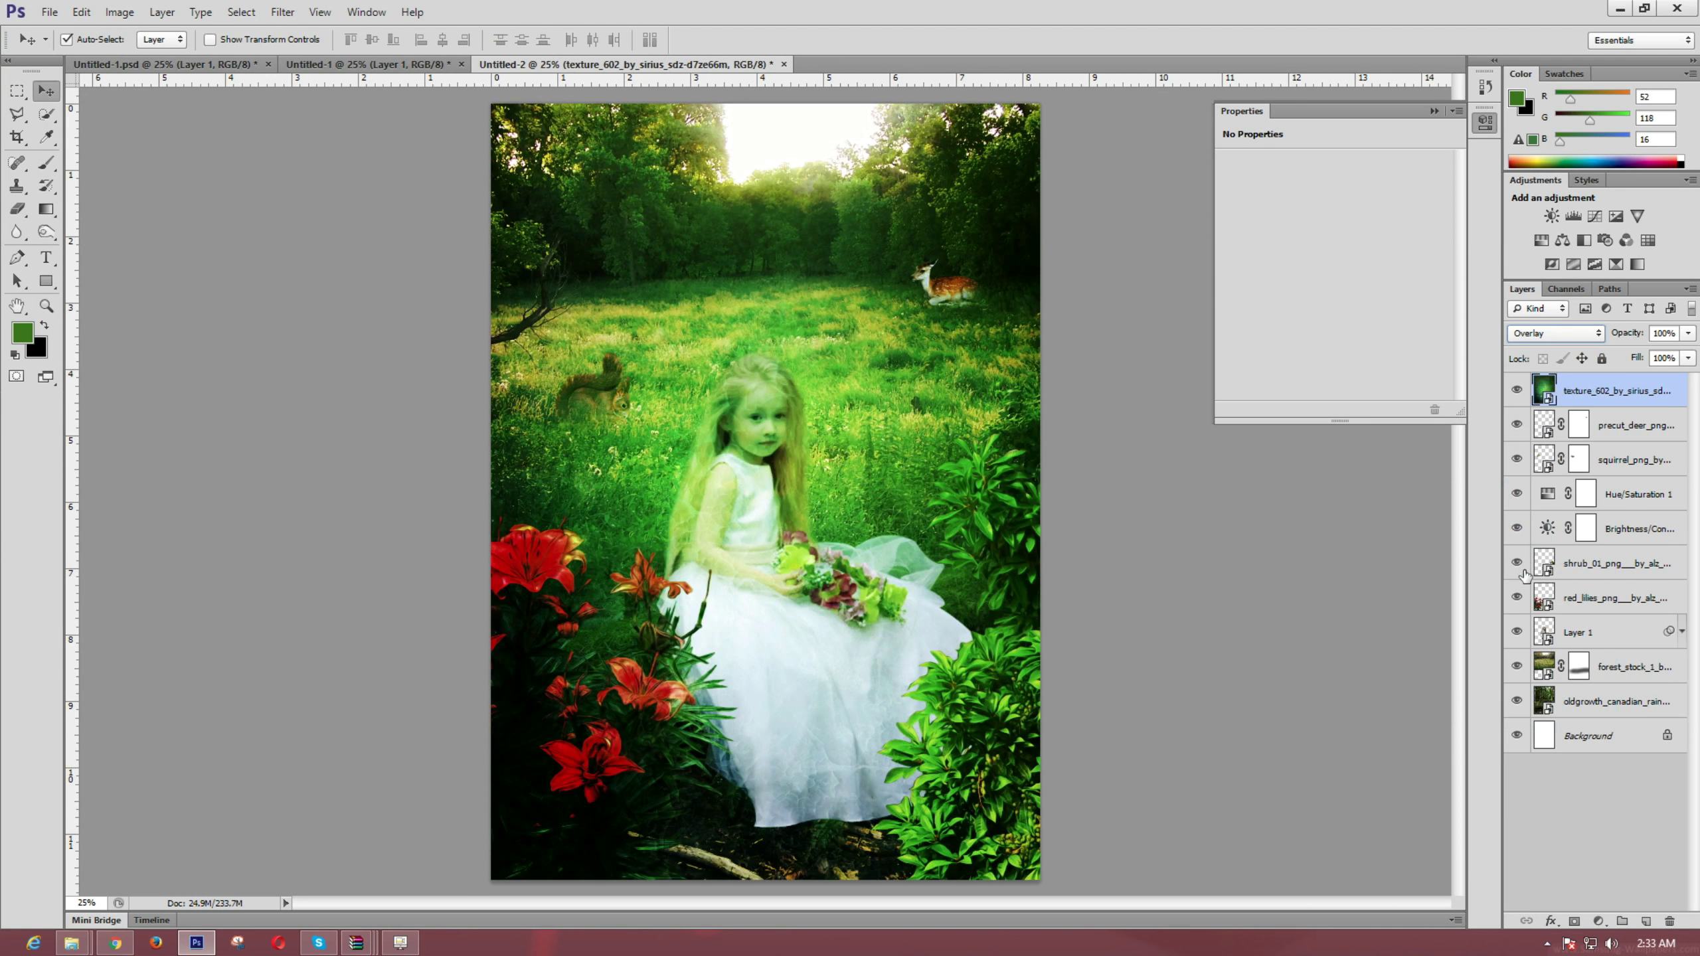
left_click(1688, 333)
left_click_drag(1688, 352, 1647, 366)
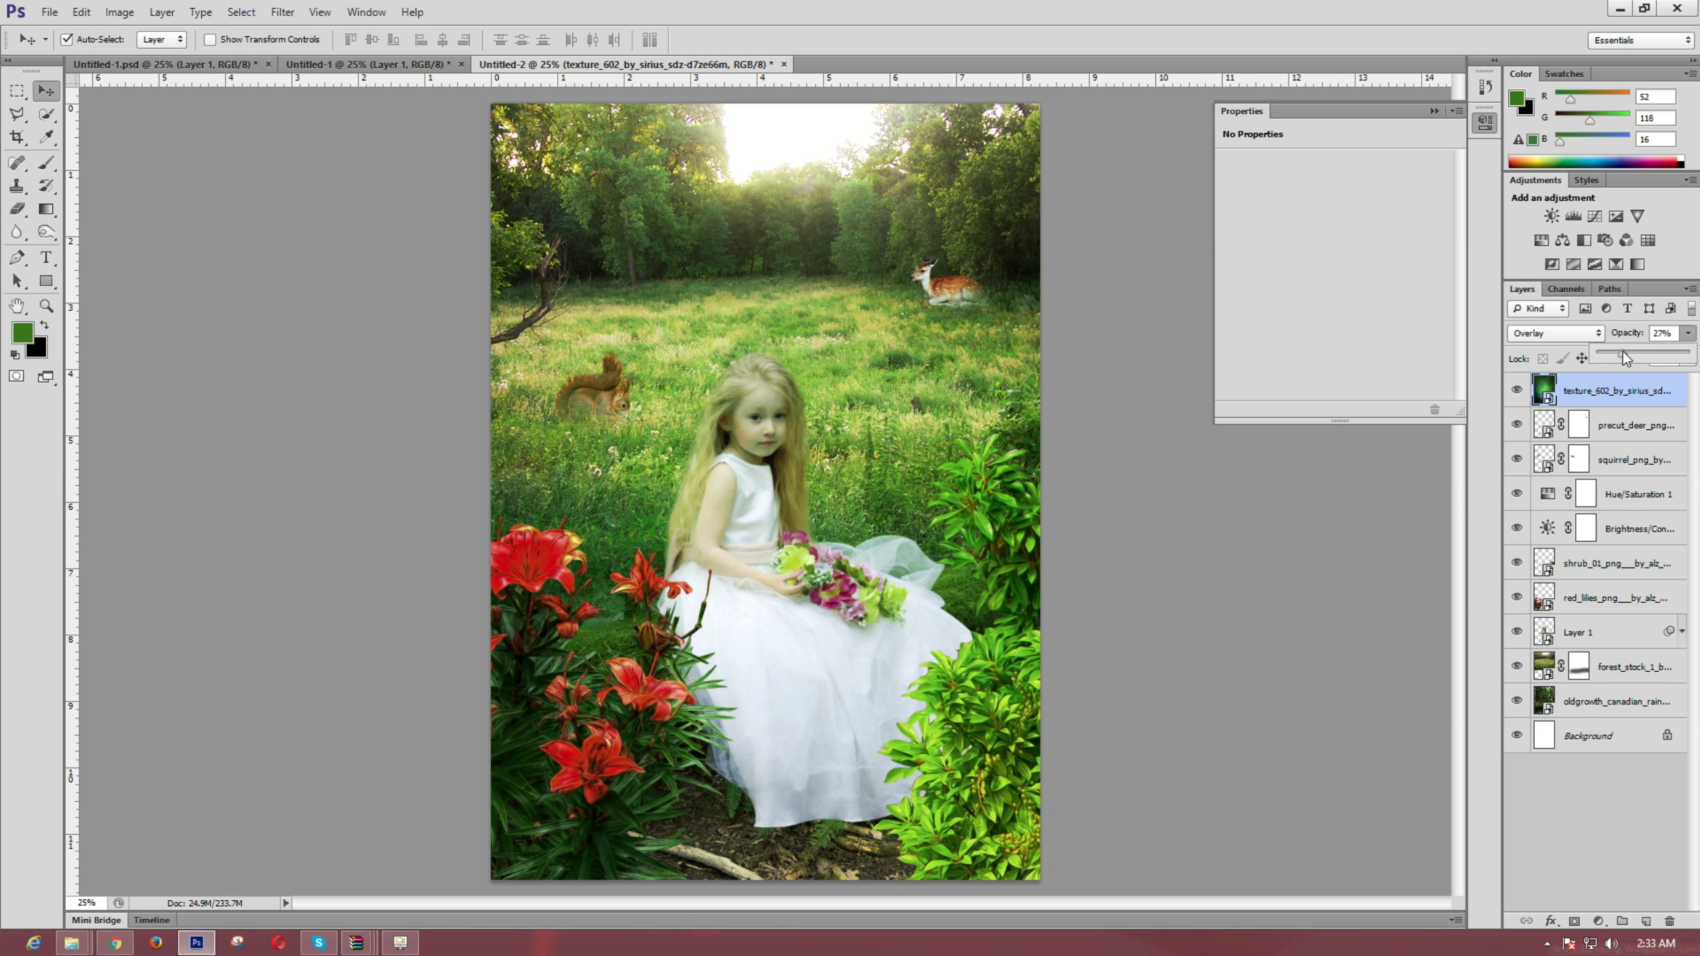
left_click(1259, 568)
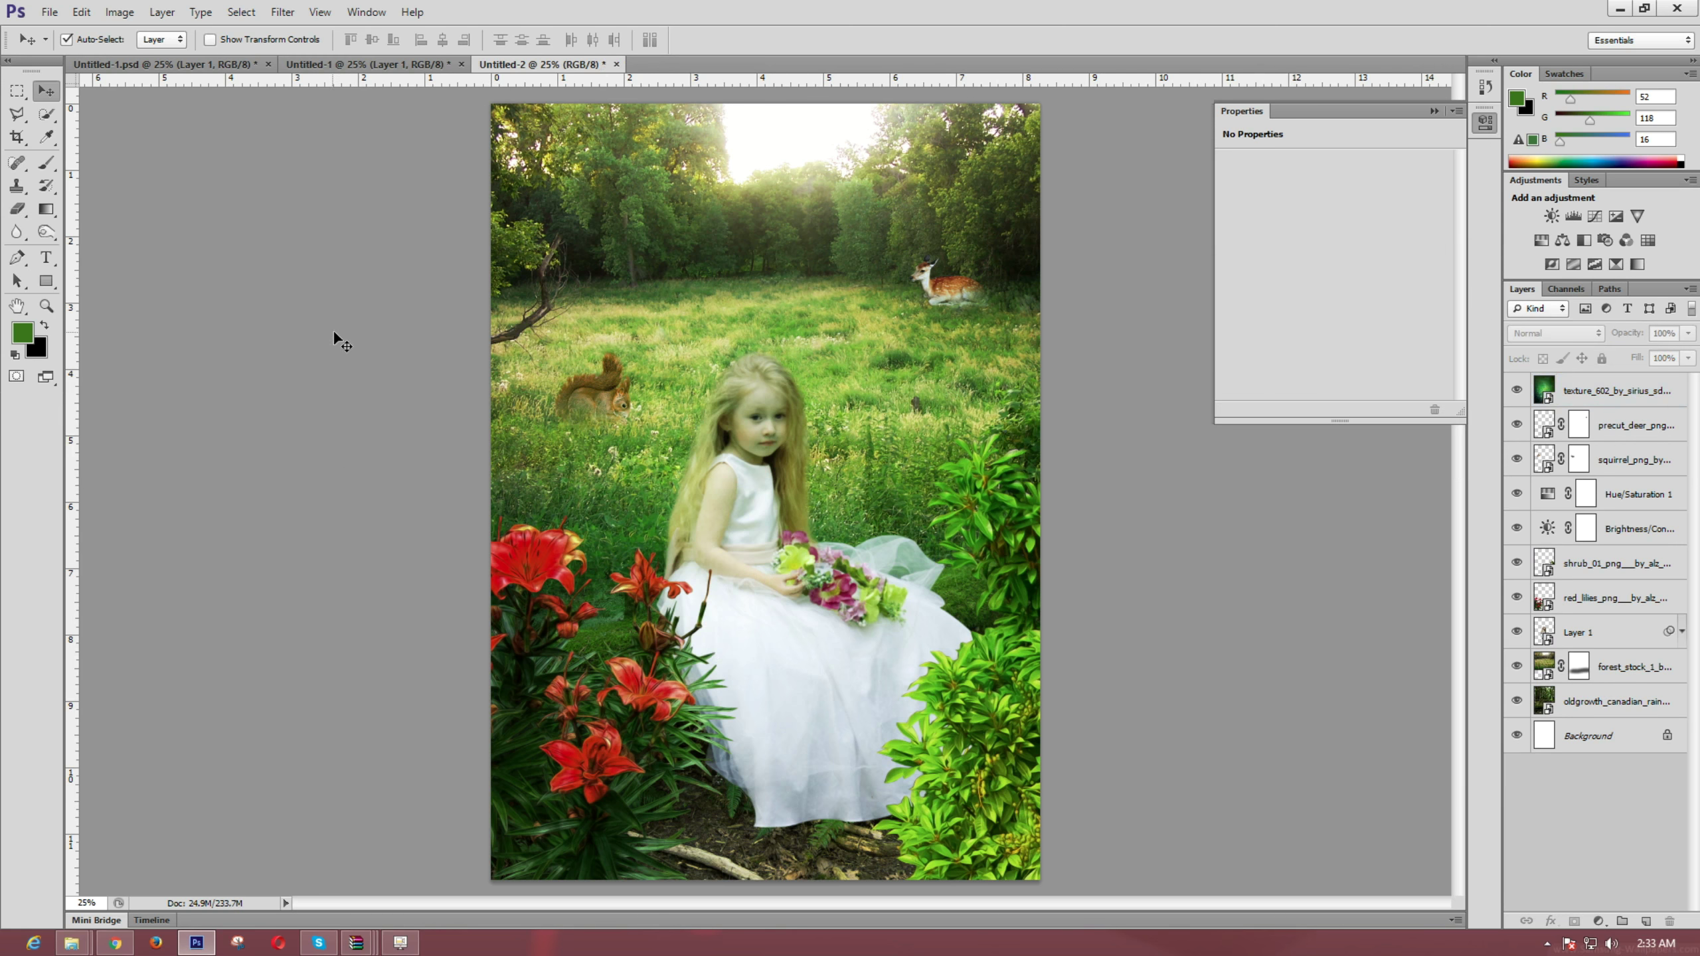
left_click(50, 11)
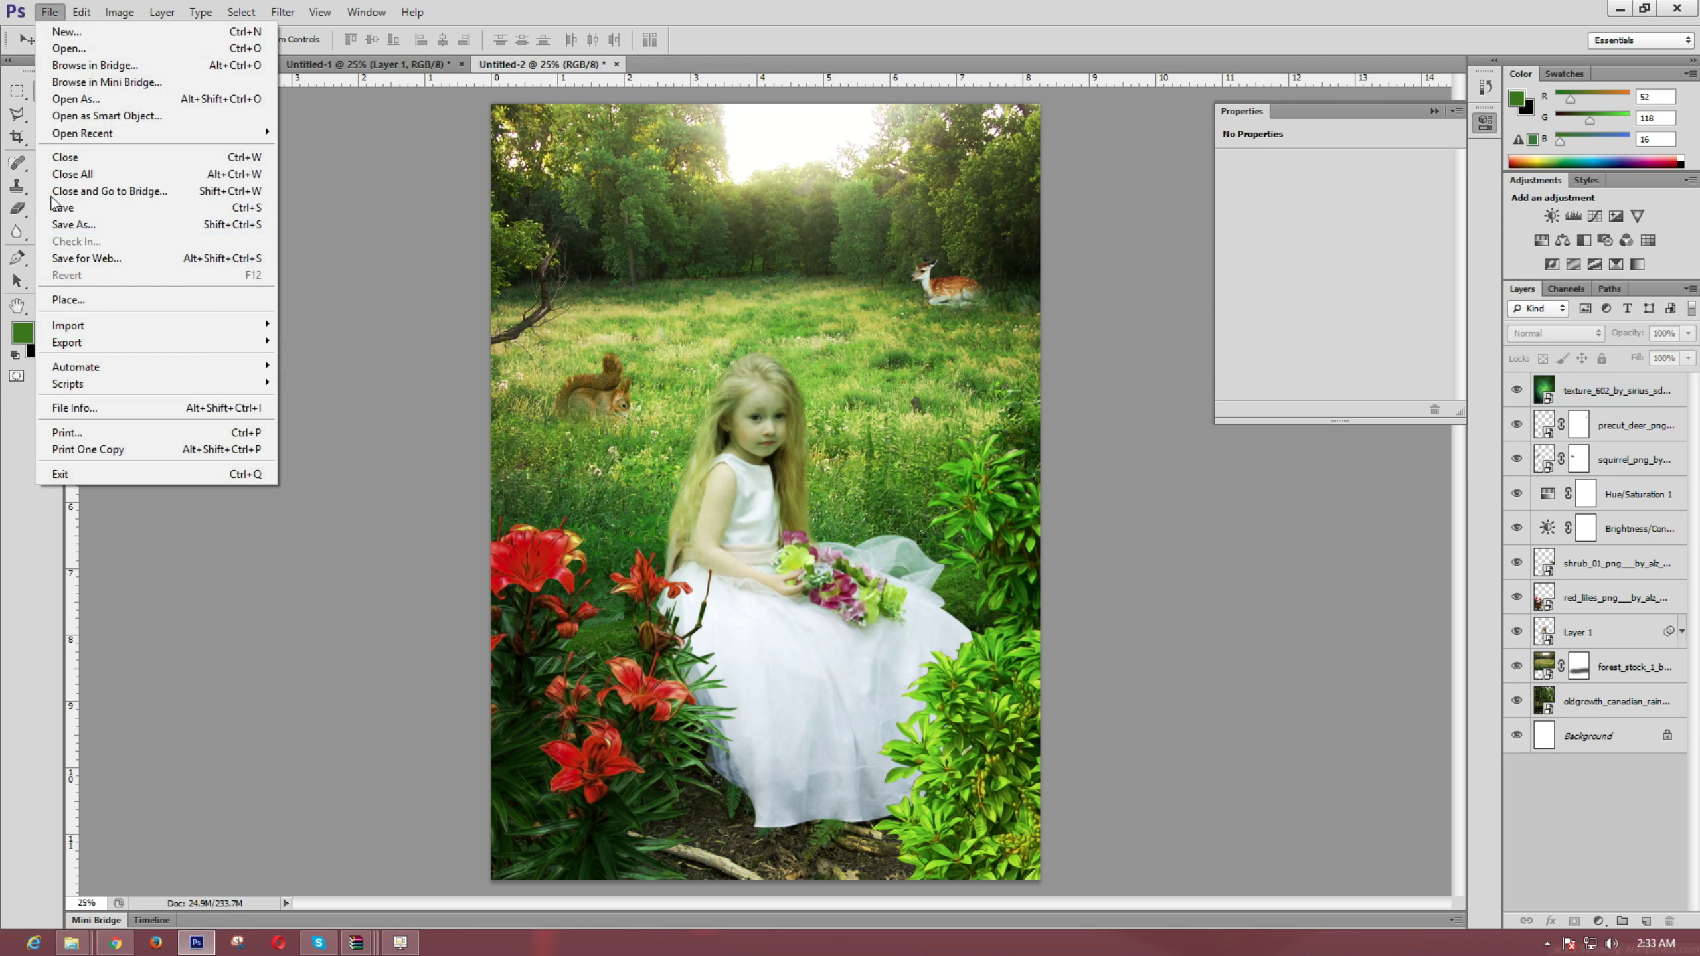
Place the mushrooms PNG, moved up-right and scaled to about 41%.
left_click(82, 301)
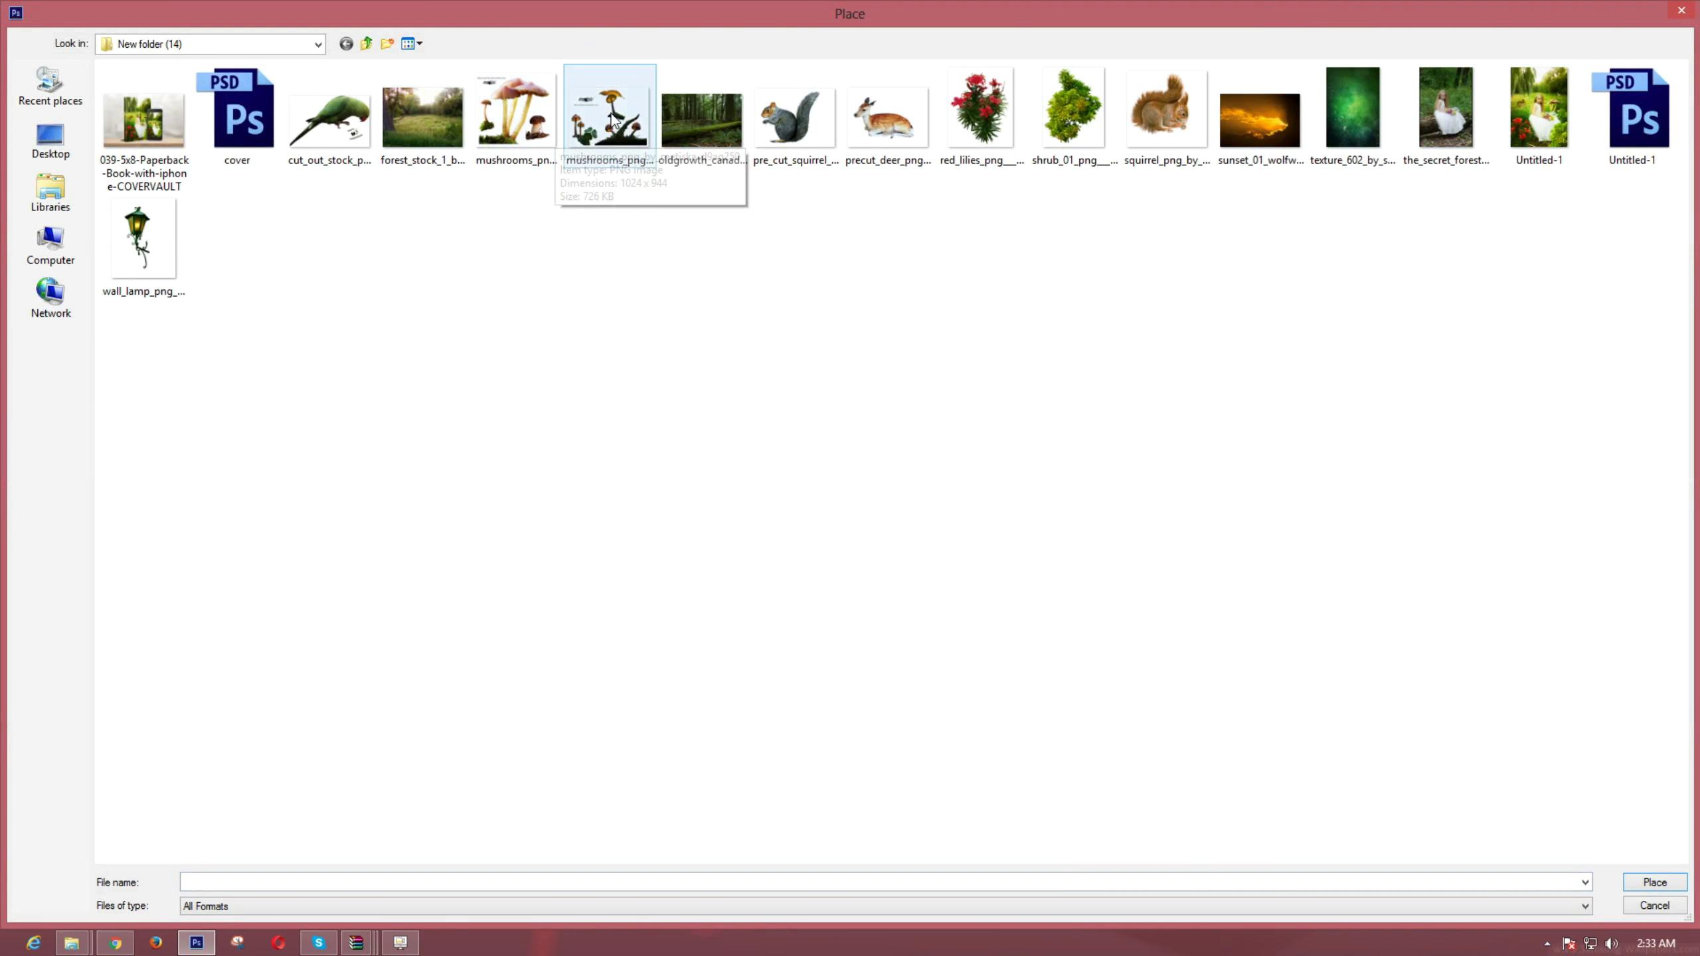
double_click(502, 108)
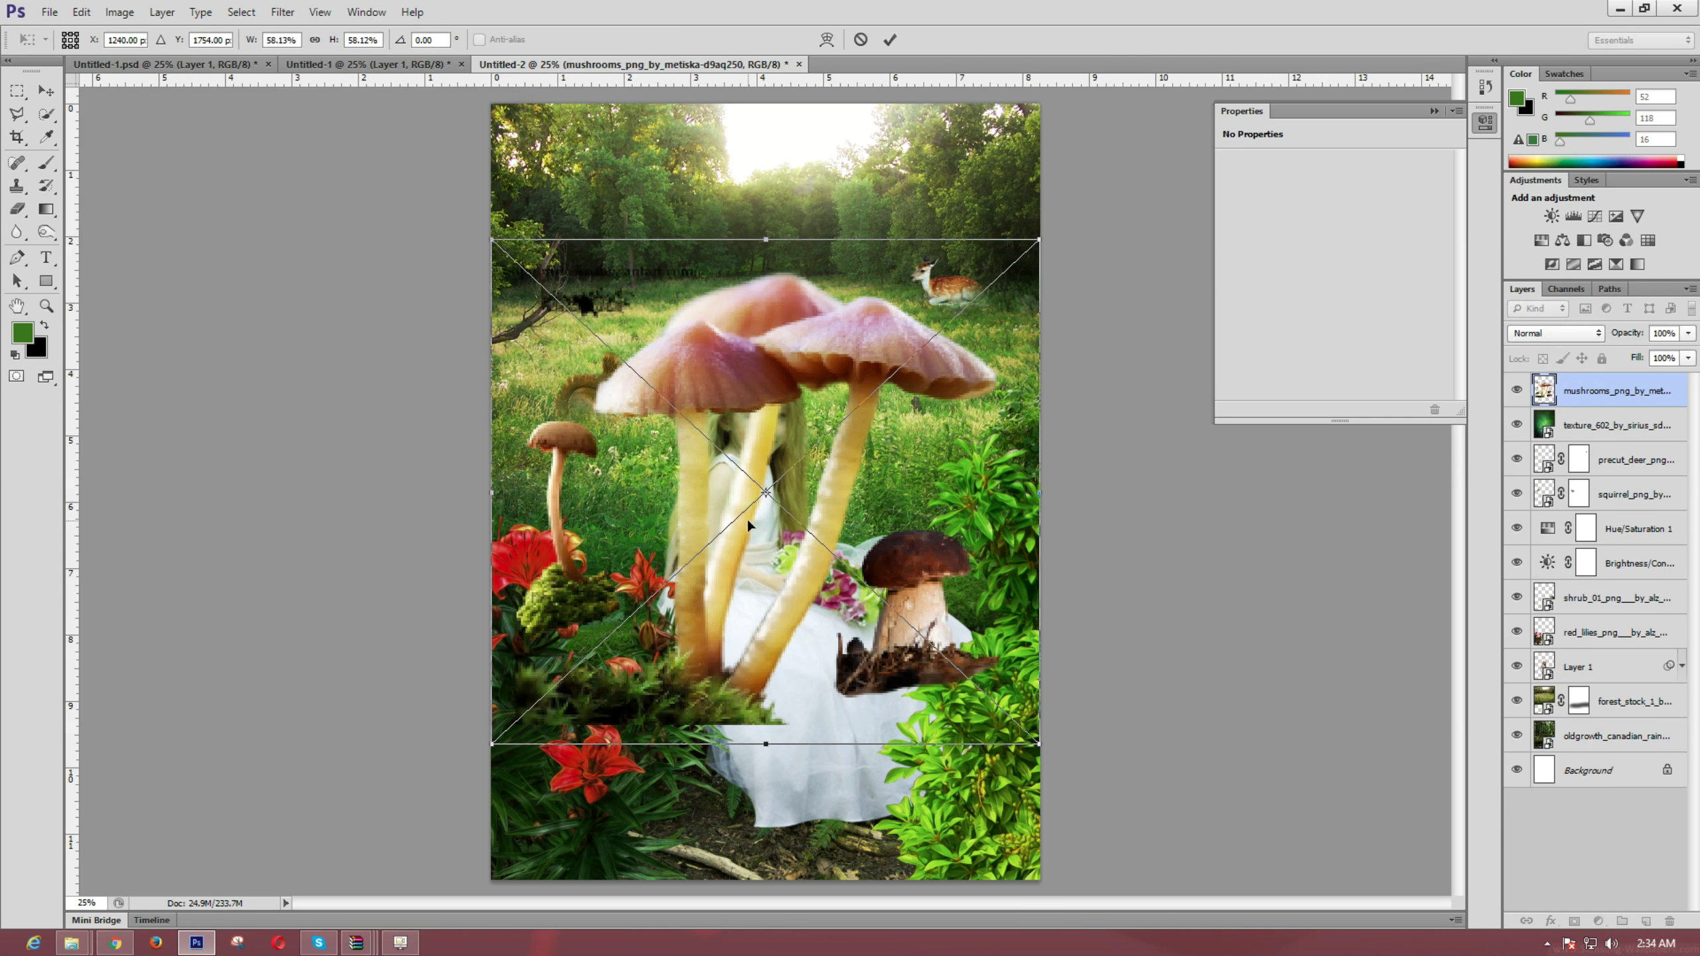
left_click_drag(748, 536, 789, 447)
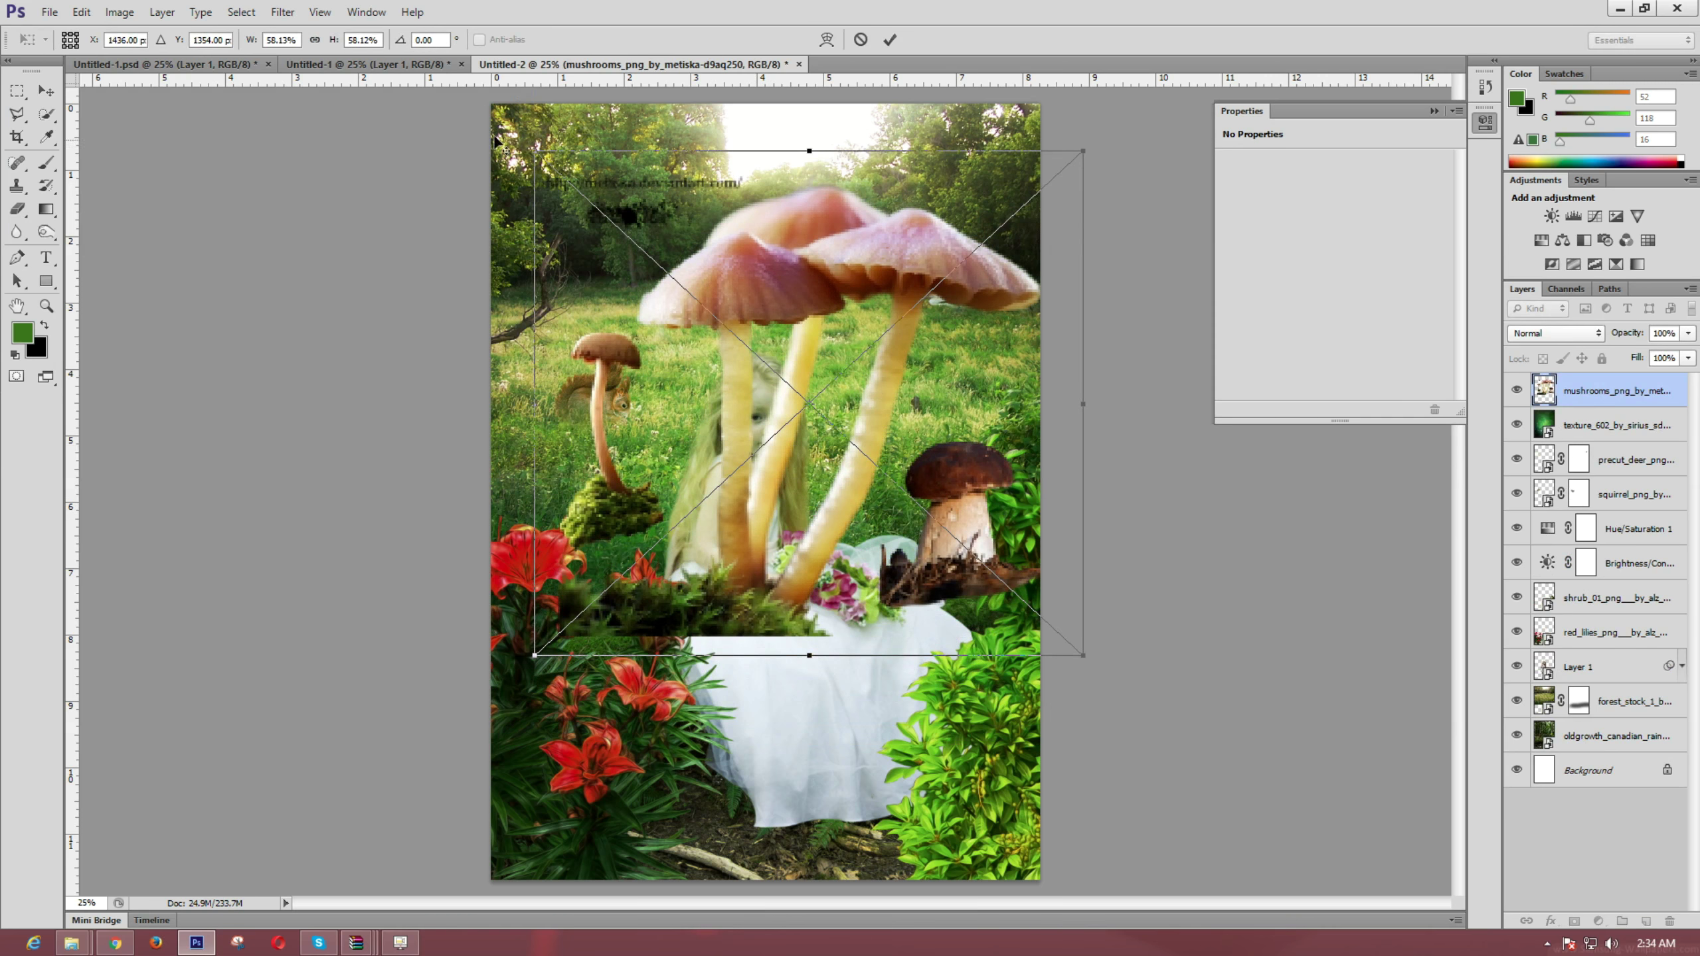
left_click_drag(536, 152, 615, 224)
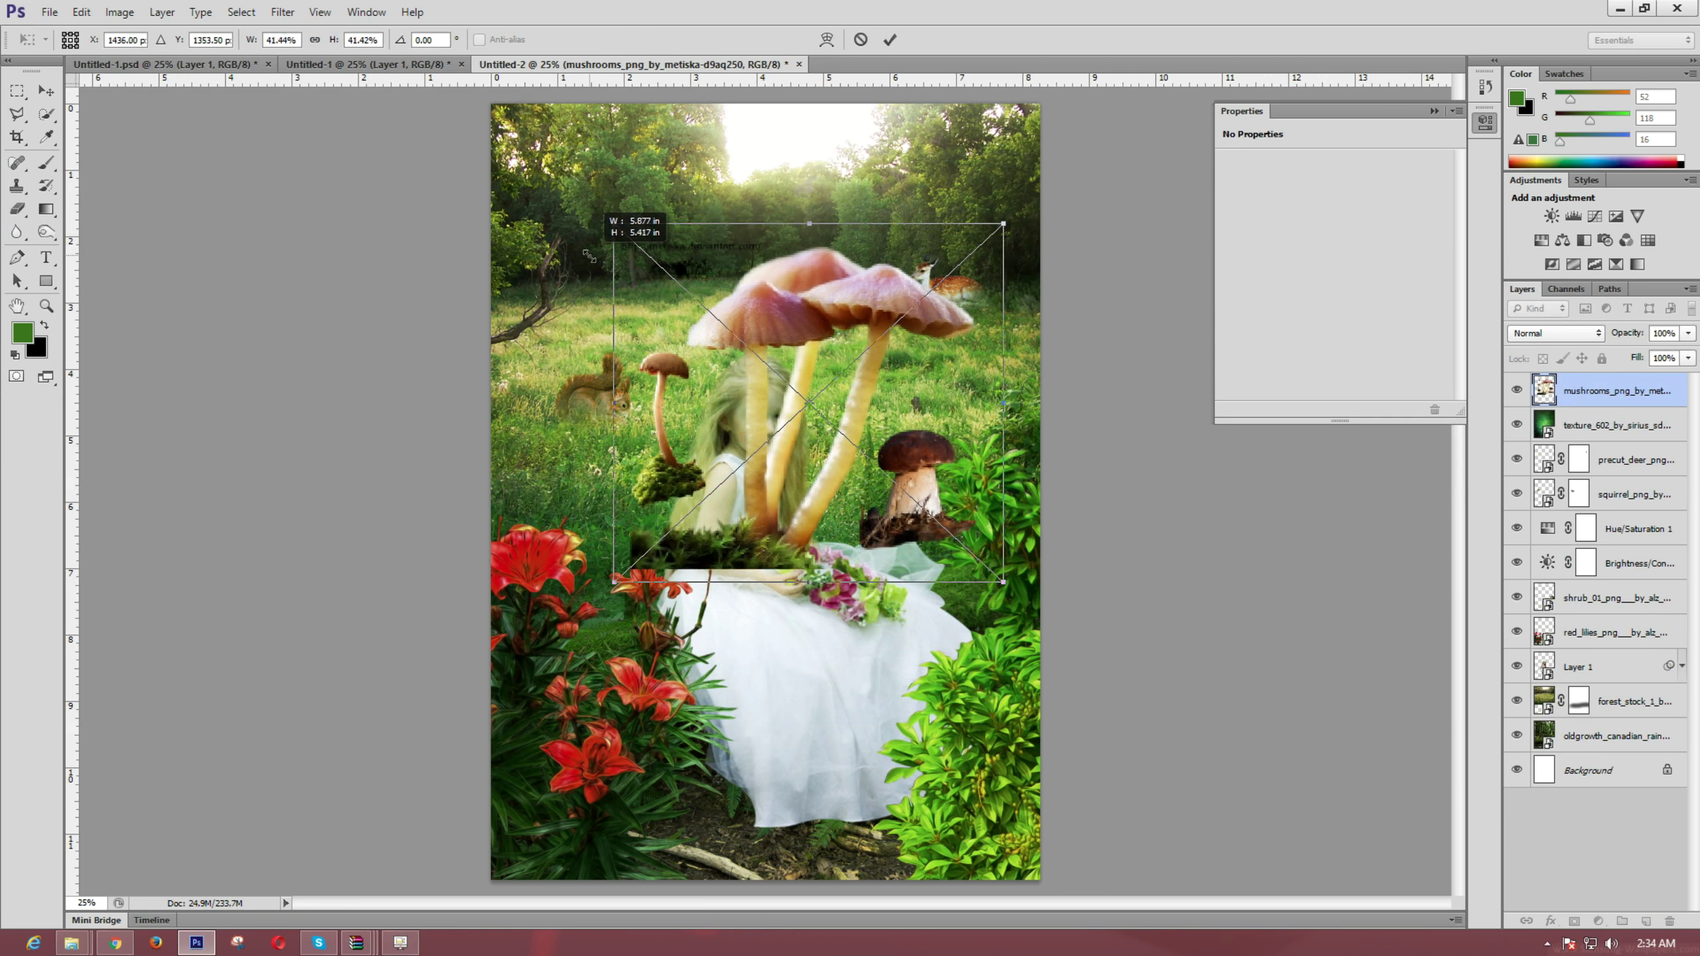
key("Return")
Rasterize the mushrooms layer.
key("alt+bracketleft")
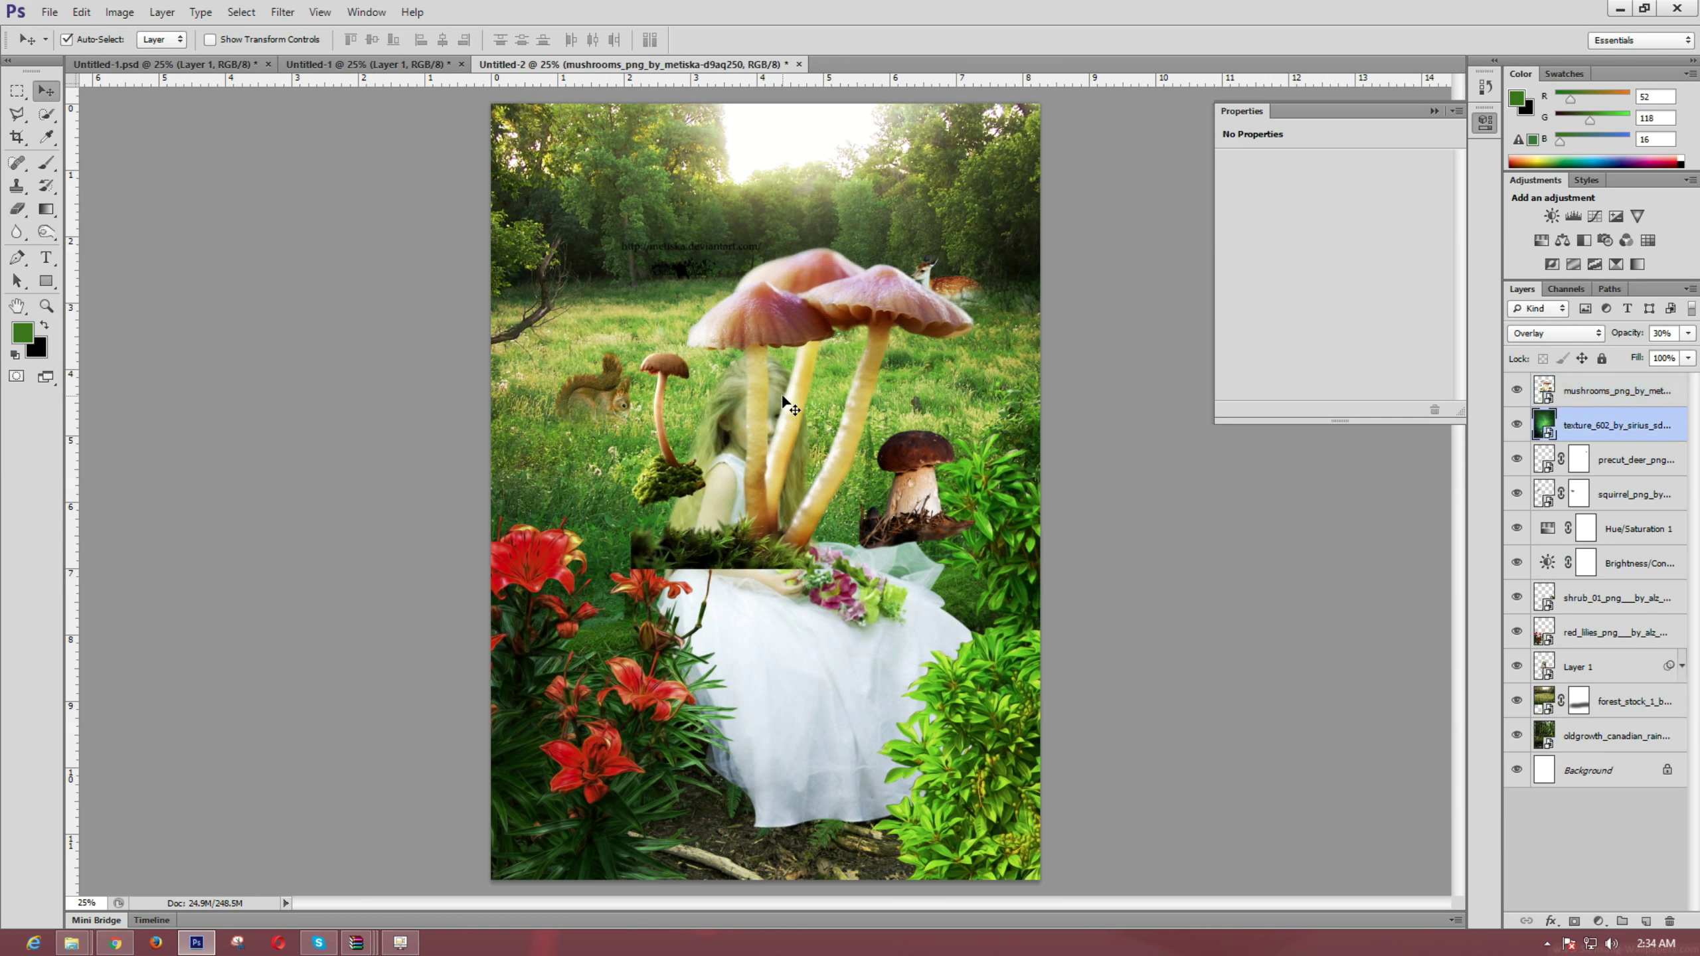
key("alt+bracketright")
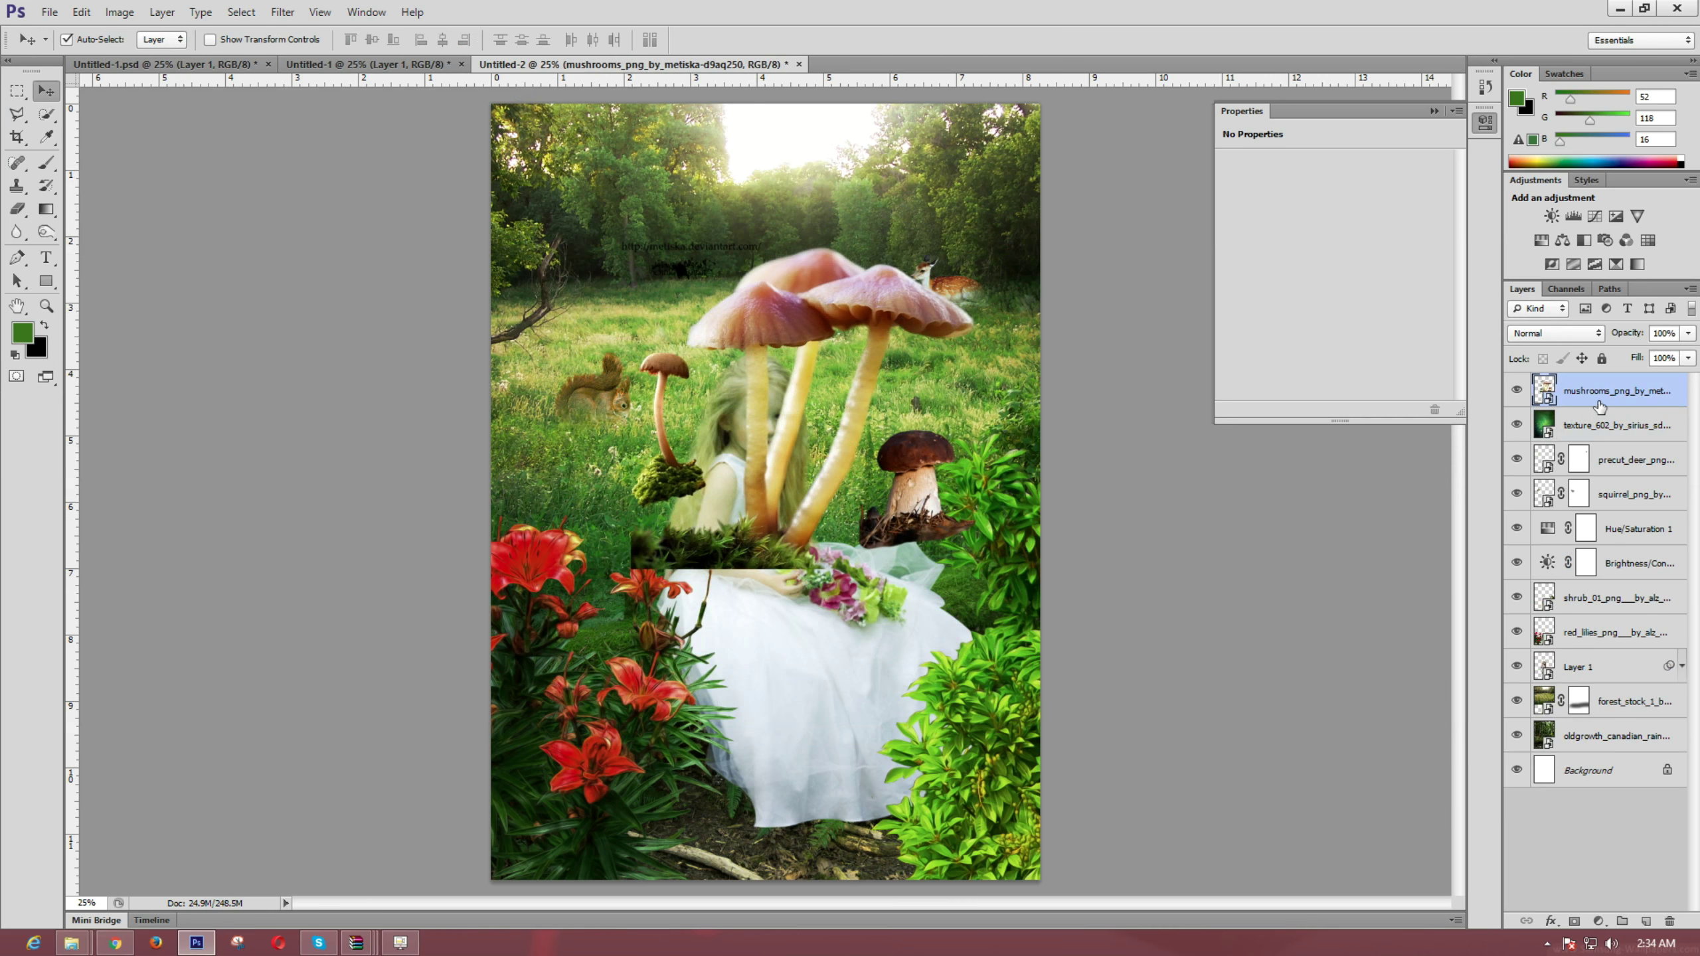
right_click(1599, 401)
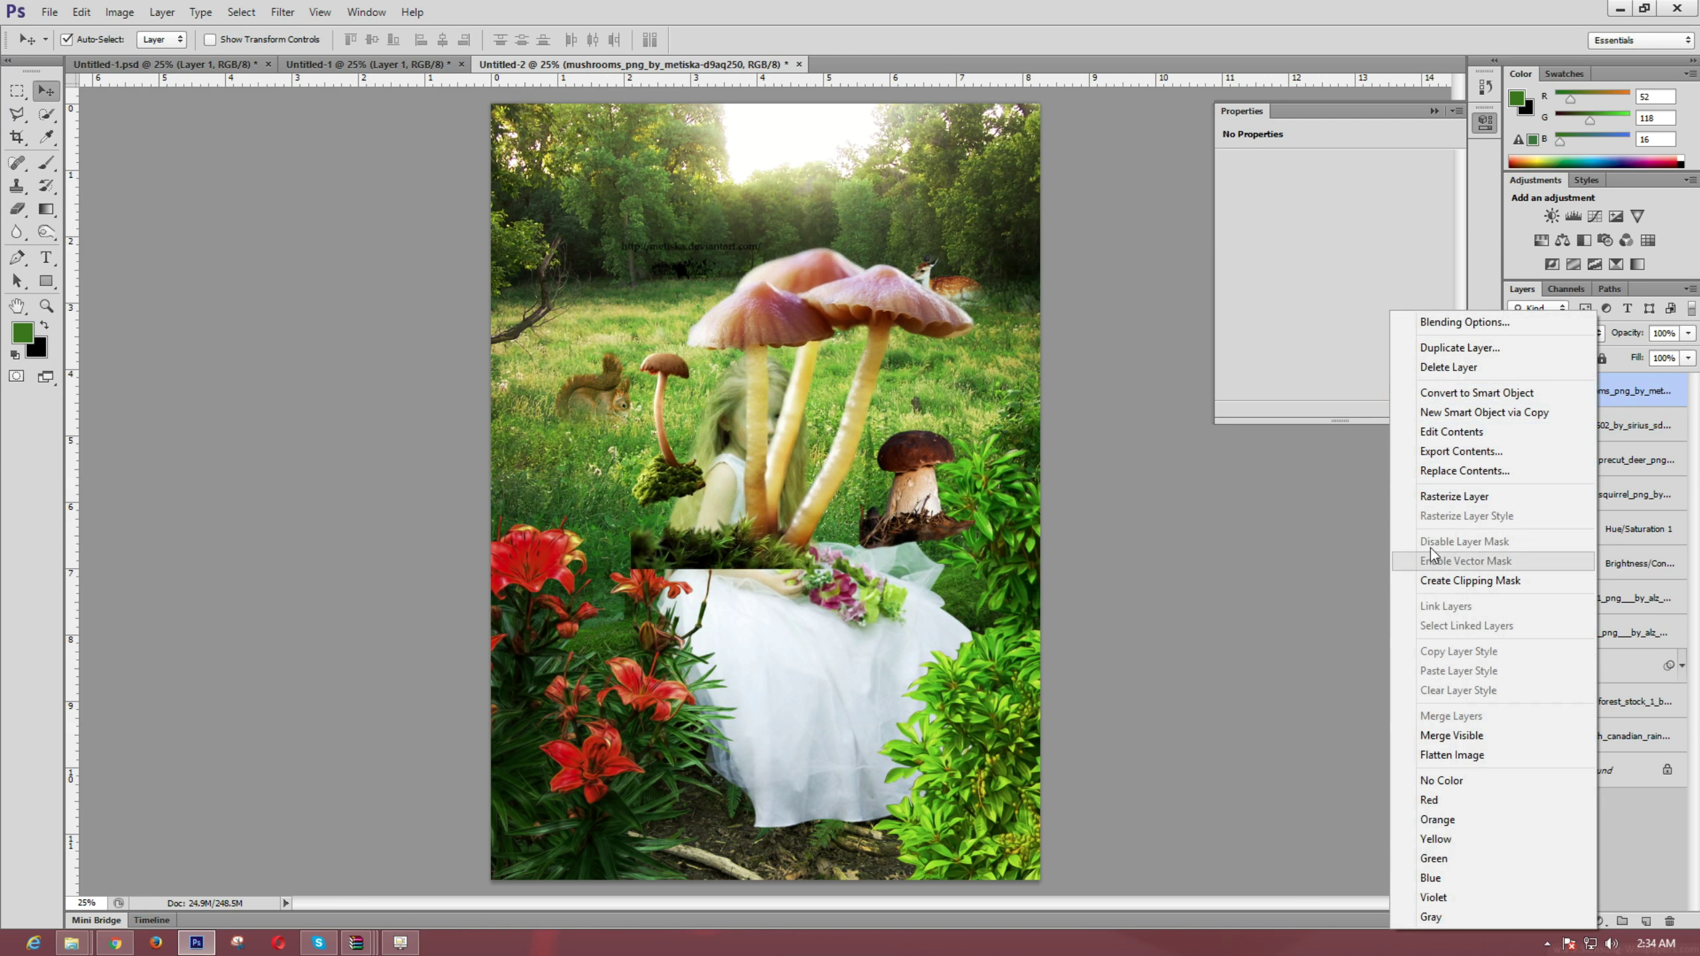
left_click(1487, 498)
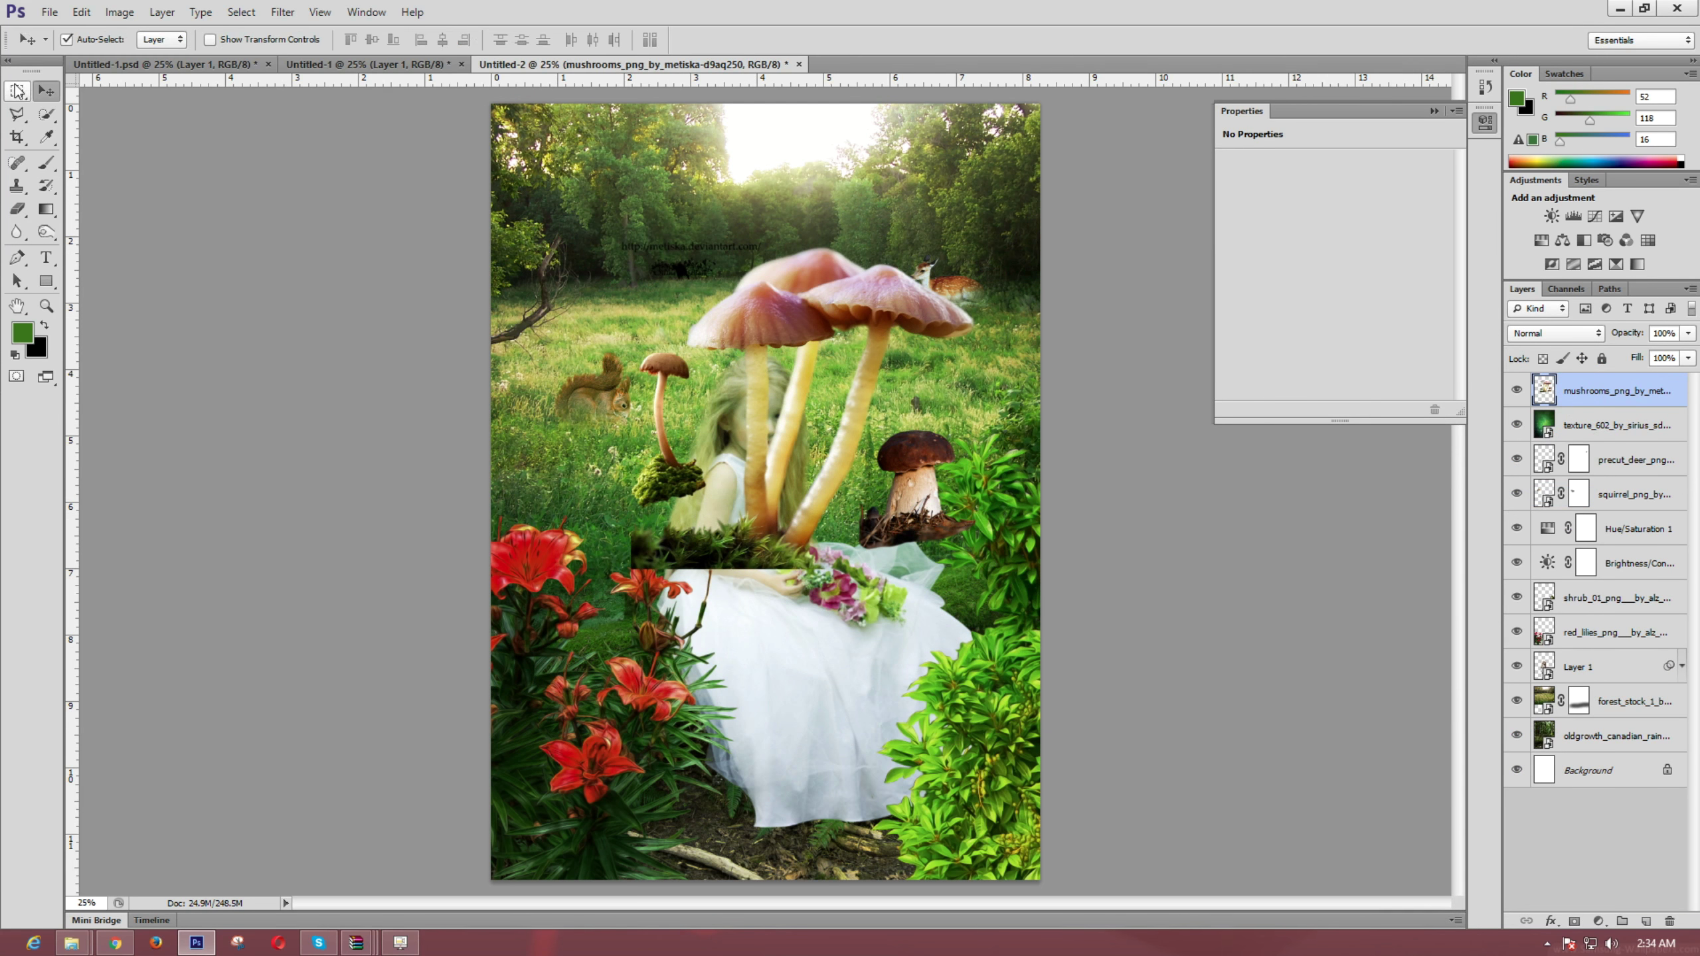
Erase the small mushroom on moss with a rectangular selection.
left_click(16, 90)
left_click_drag(636, 343, 684, 444)
left_click_drag(691, 533, 704, 615)
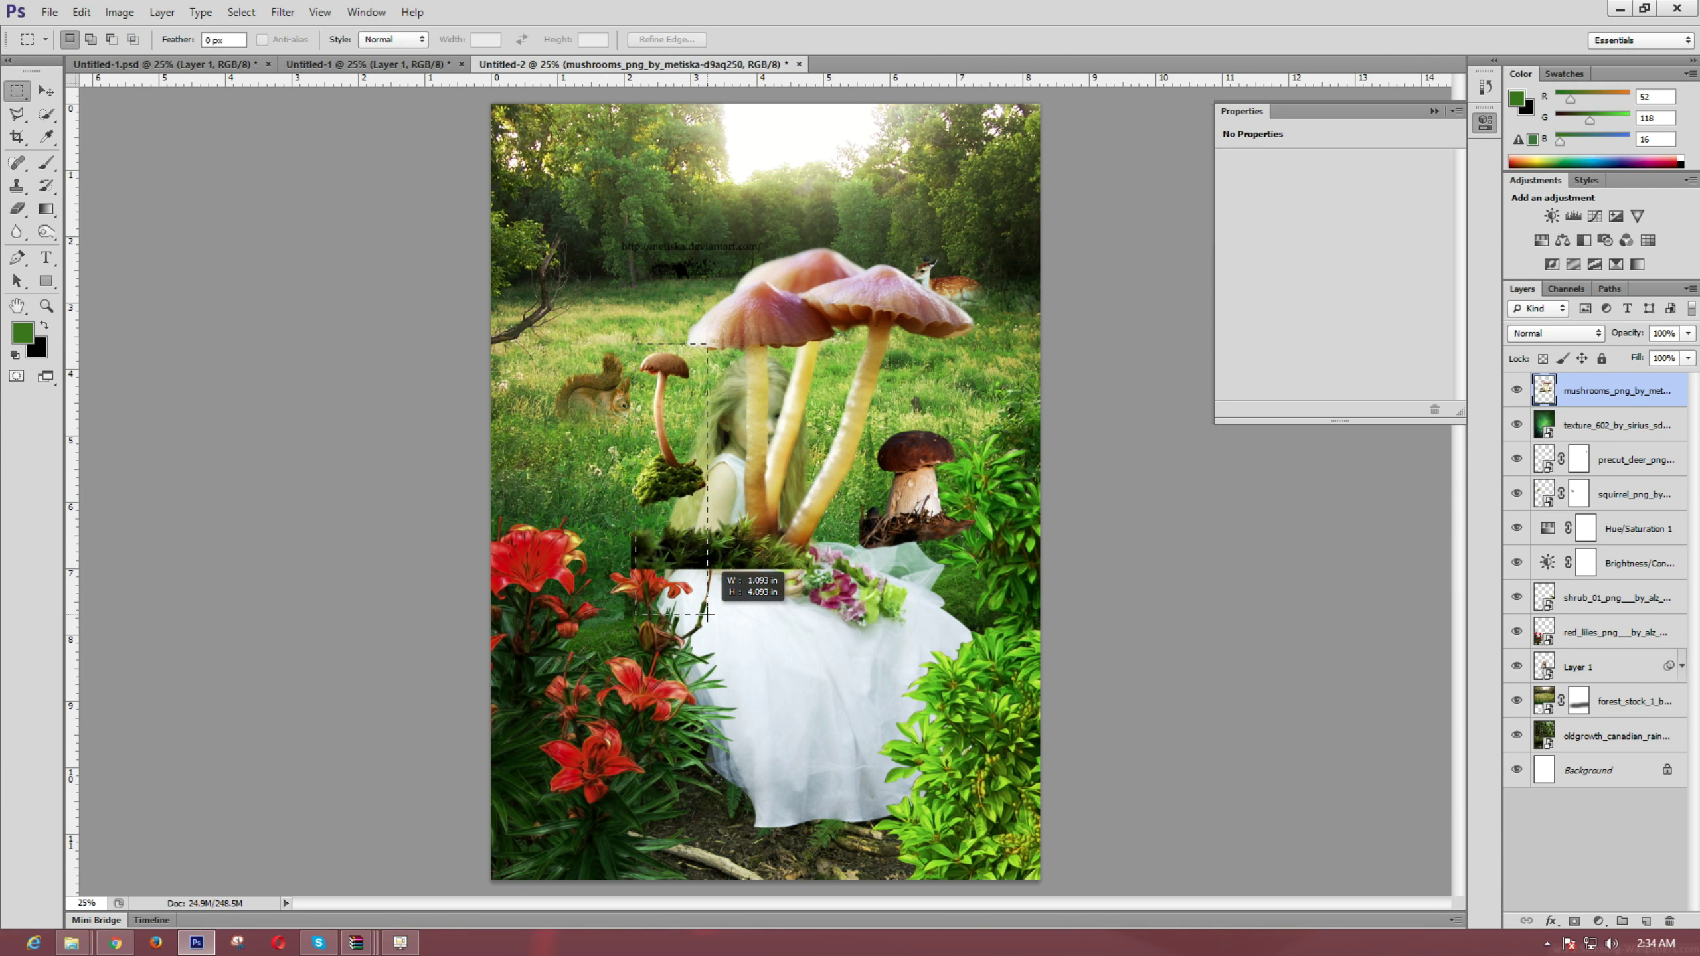
left_click_drag(704, 615, 708, 615)
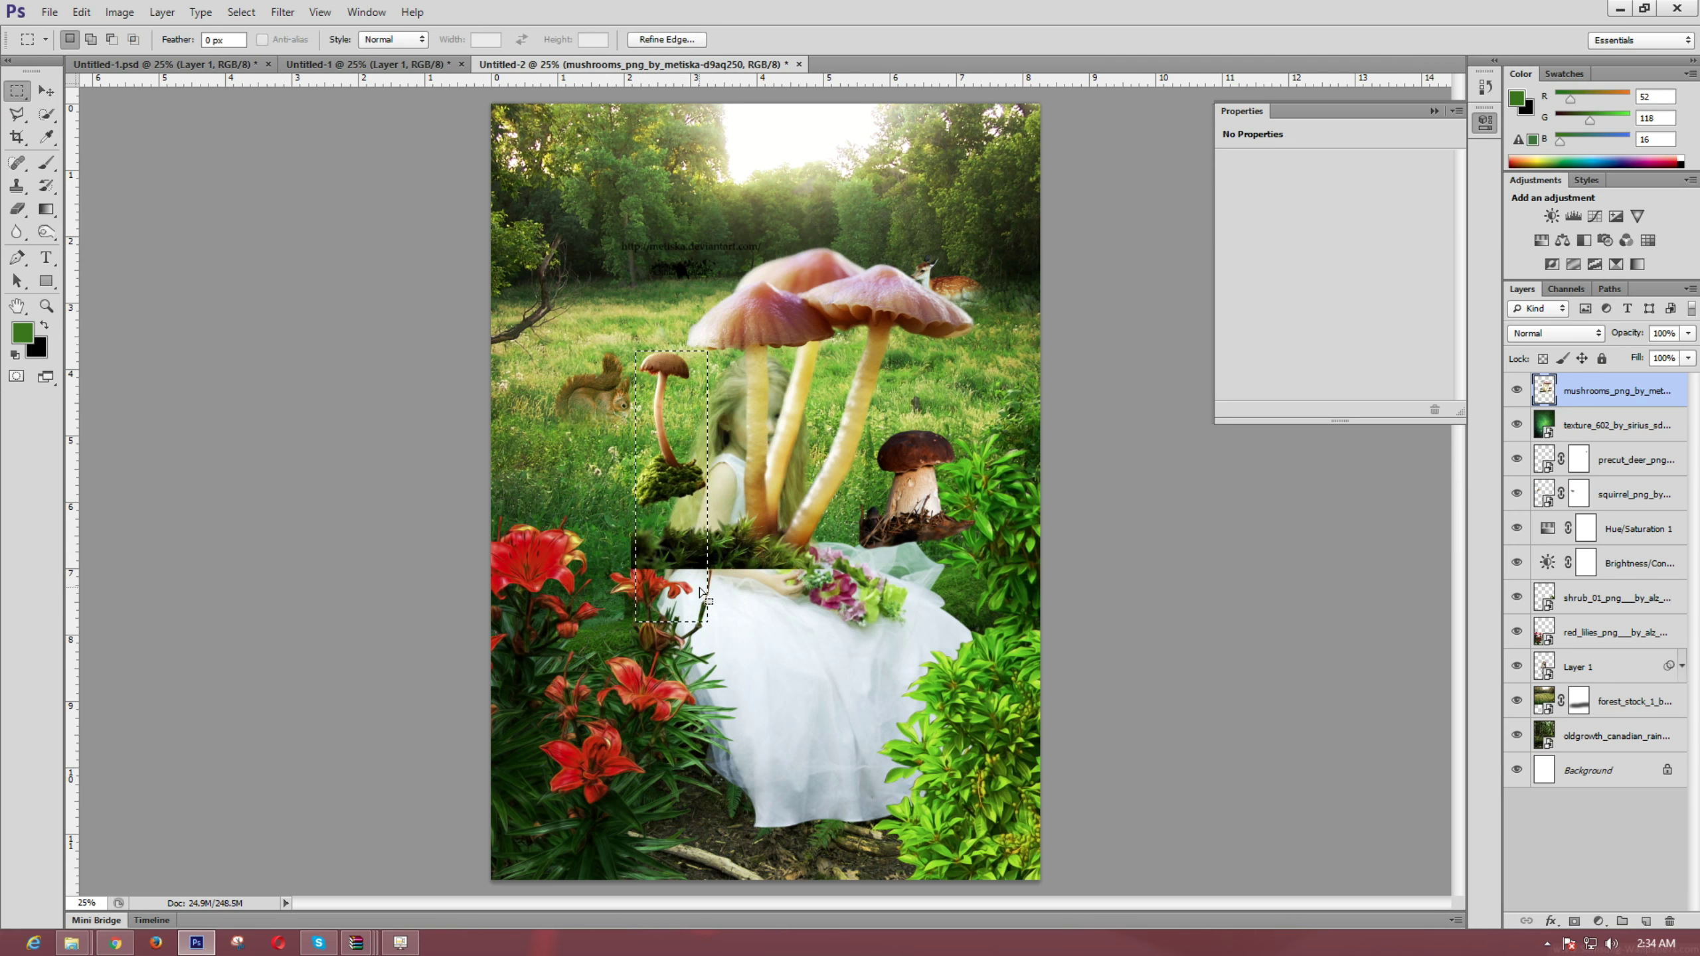
key("Delete")
left_click_drag(579, 313, 656, 663)
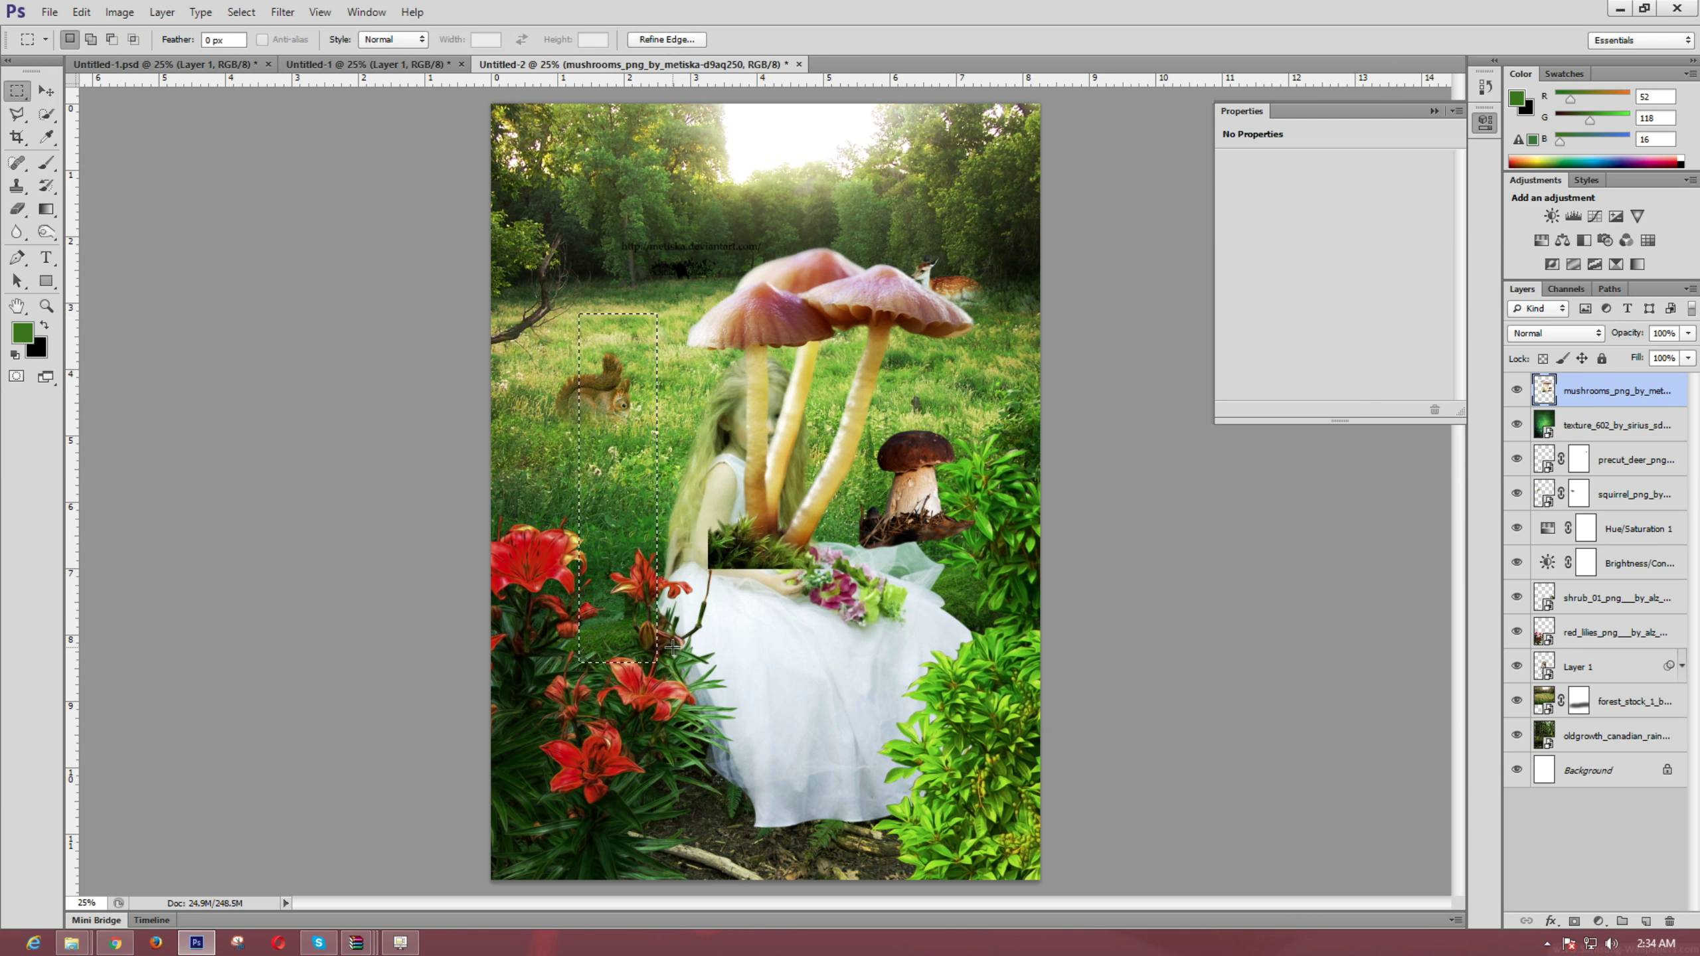
key("ctrl+d")
Erase the two small brown mushrooms on the right.
left_click_drag(878, 419, 988, 588)
key("Delete")
key("ctrl+d")
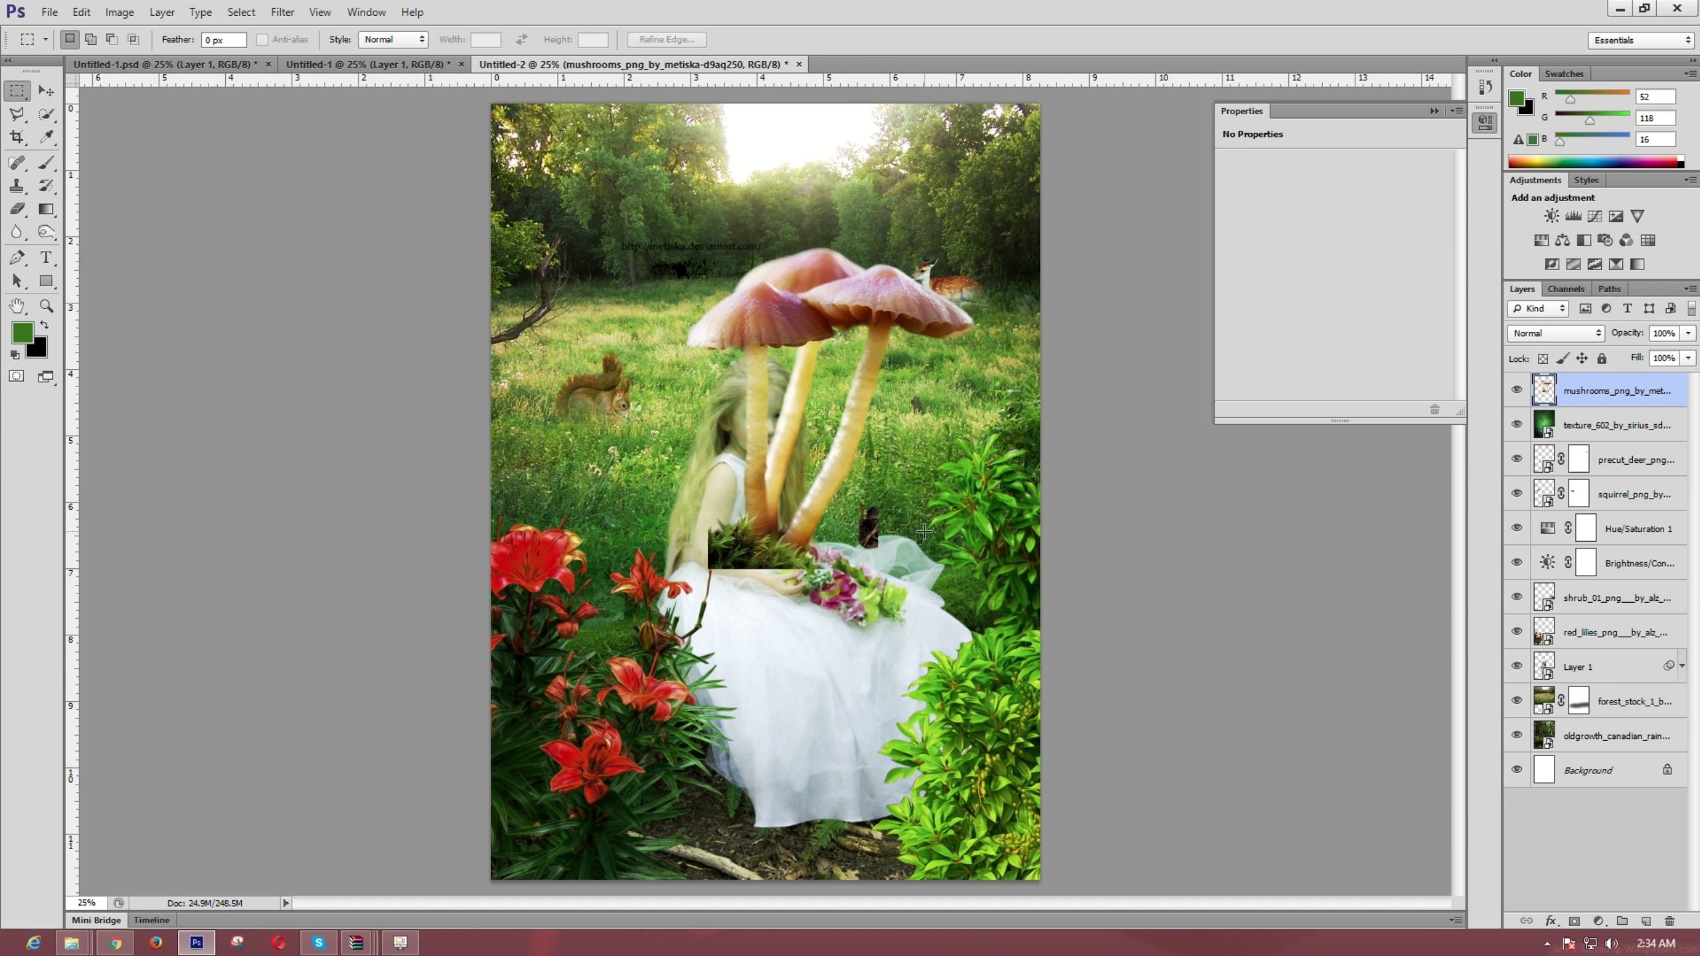
left_click_drag(852, 492, 916, 595)
key("Delete")
key("ctrl+d")
Convert the mushrooms layer to a smart object and move it to the girl's right.
left_click(46, 92)
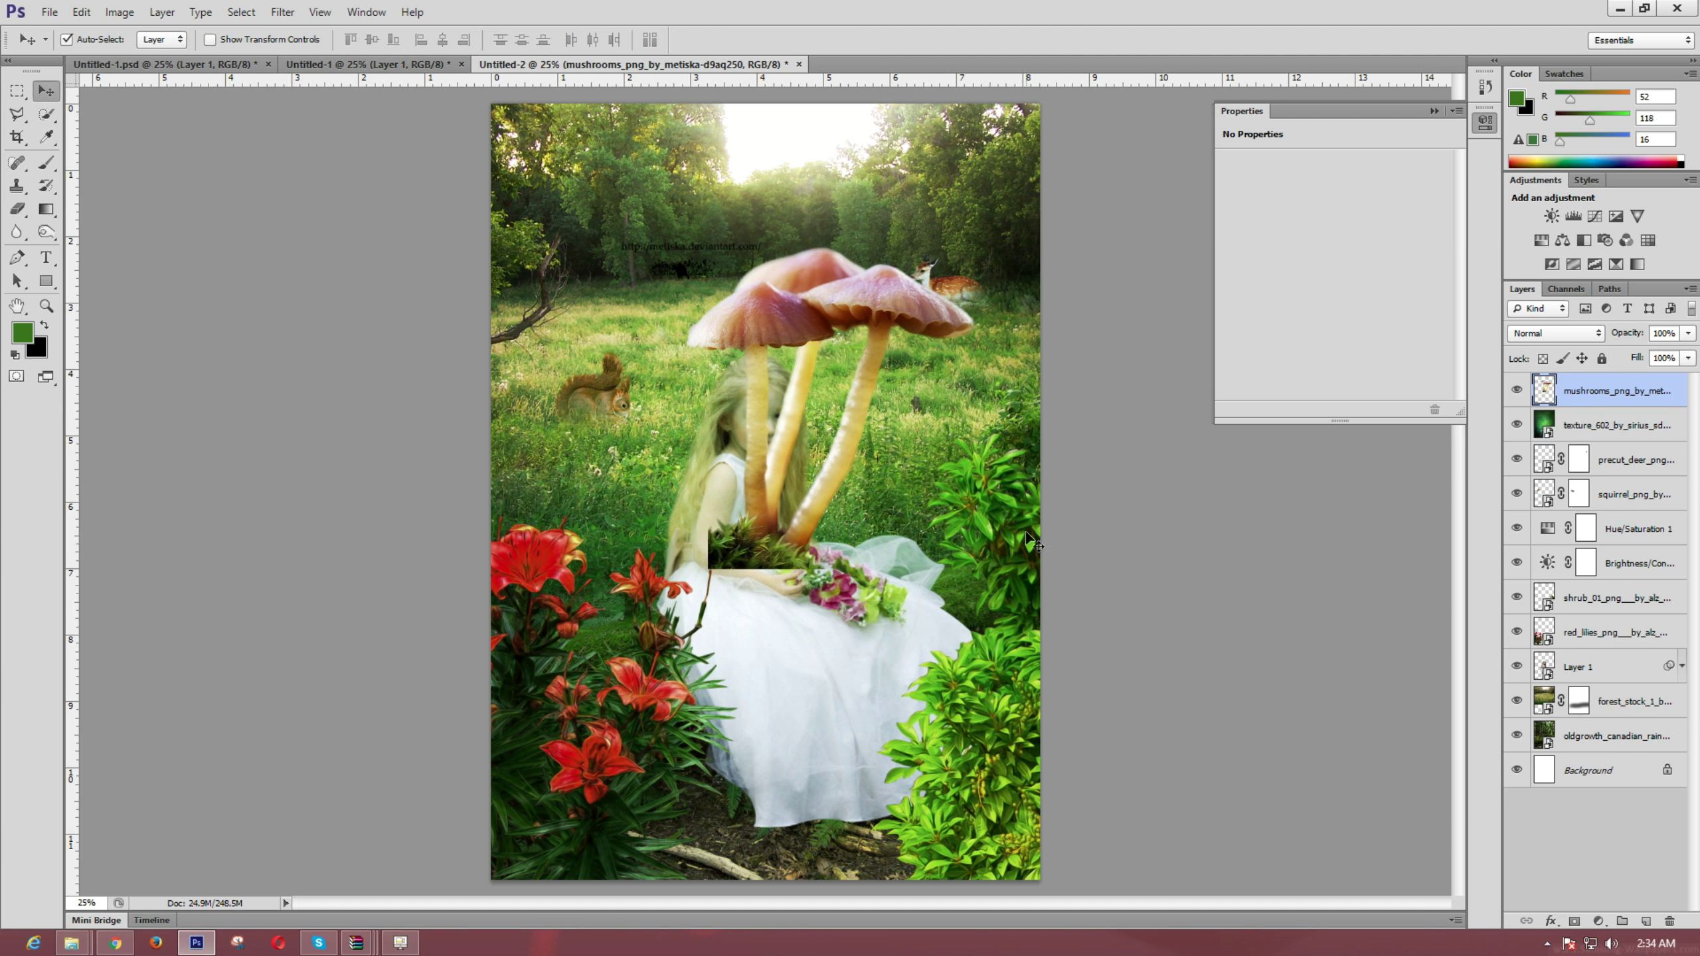
right_click(1589, 395)
left_click(1472, 425)
mouse_move(768, 307)
left_mouse_down()
mouse_move(910, 413)
mouse_move(929, 391)
left_mouse_up()
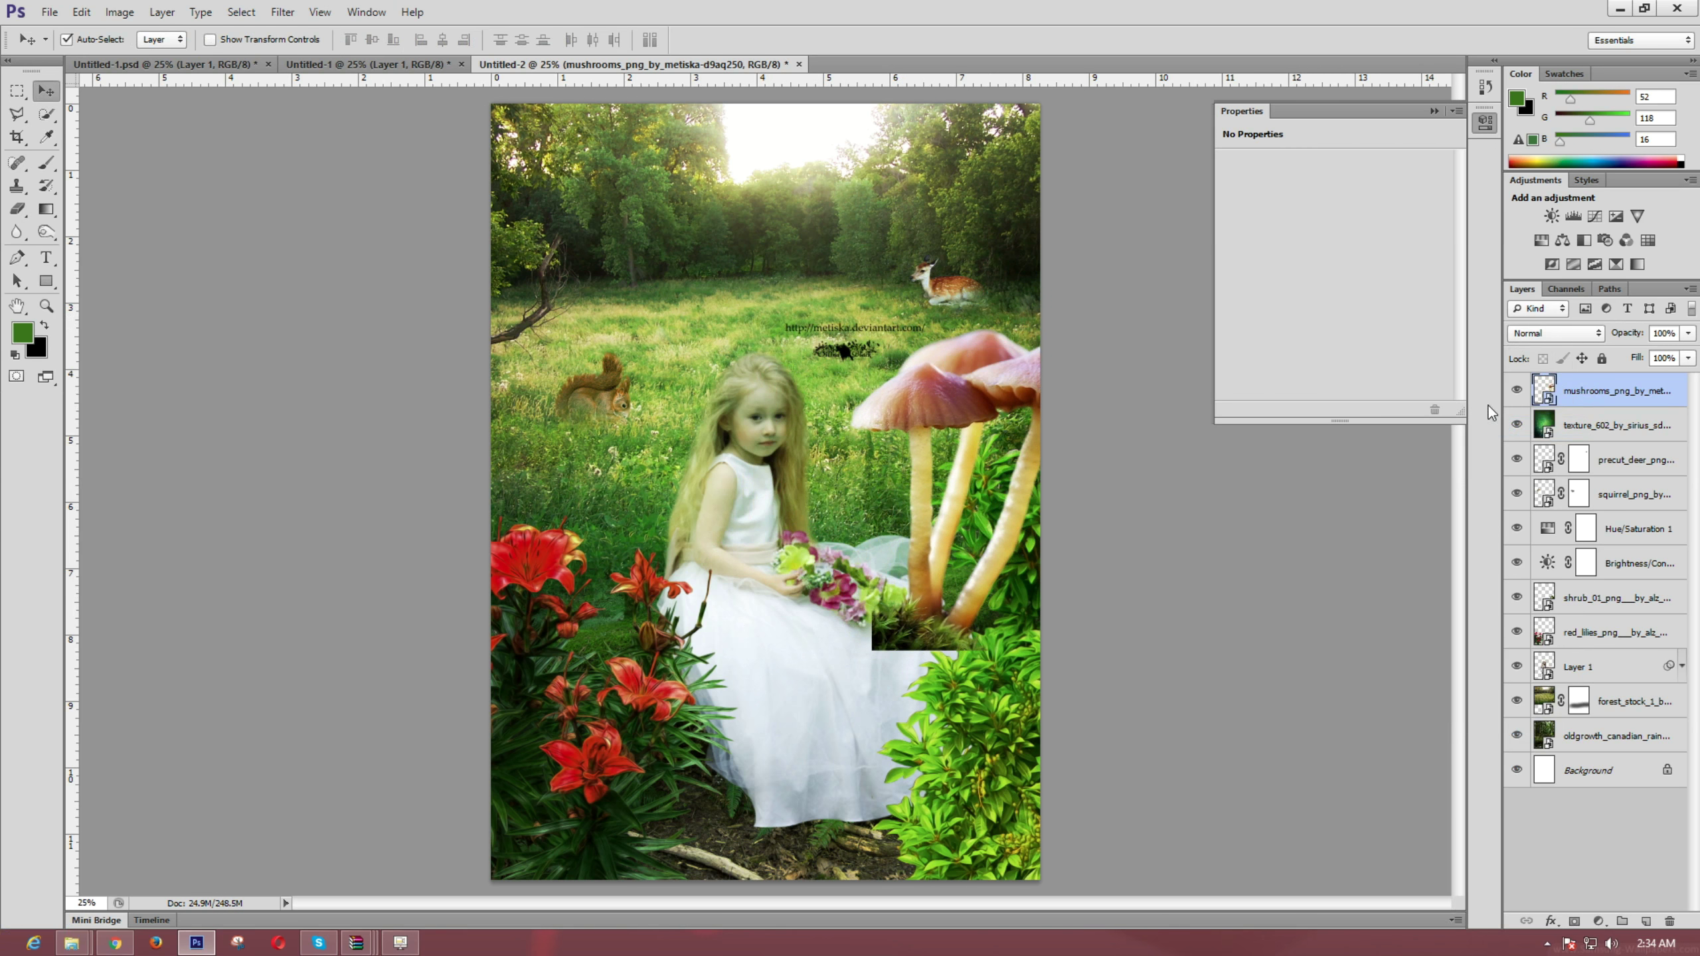
Rasterize the mushrooms layer and delete the watermark text and dark smudge from the grass.
right_click(1596, 400)
left_click(1413, 492)
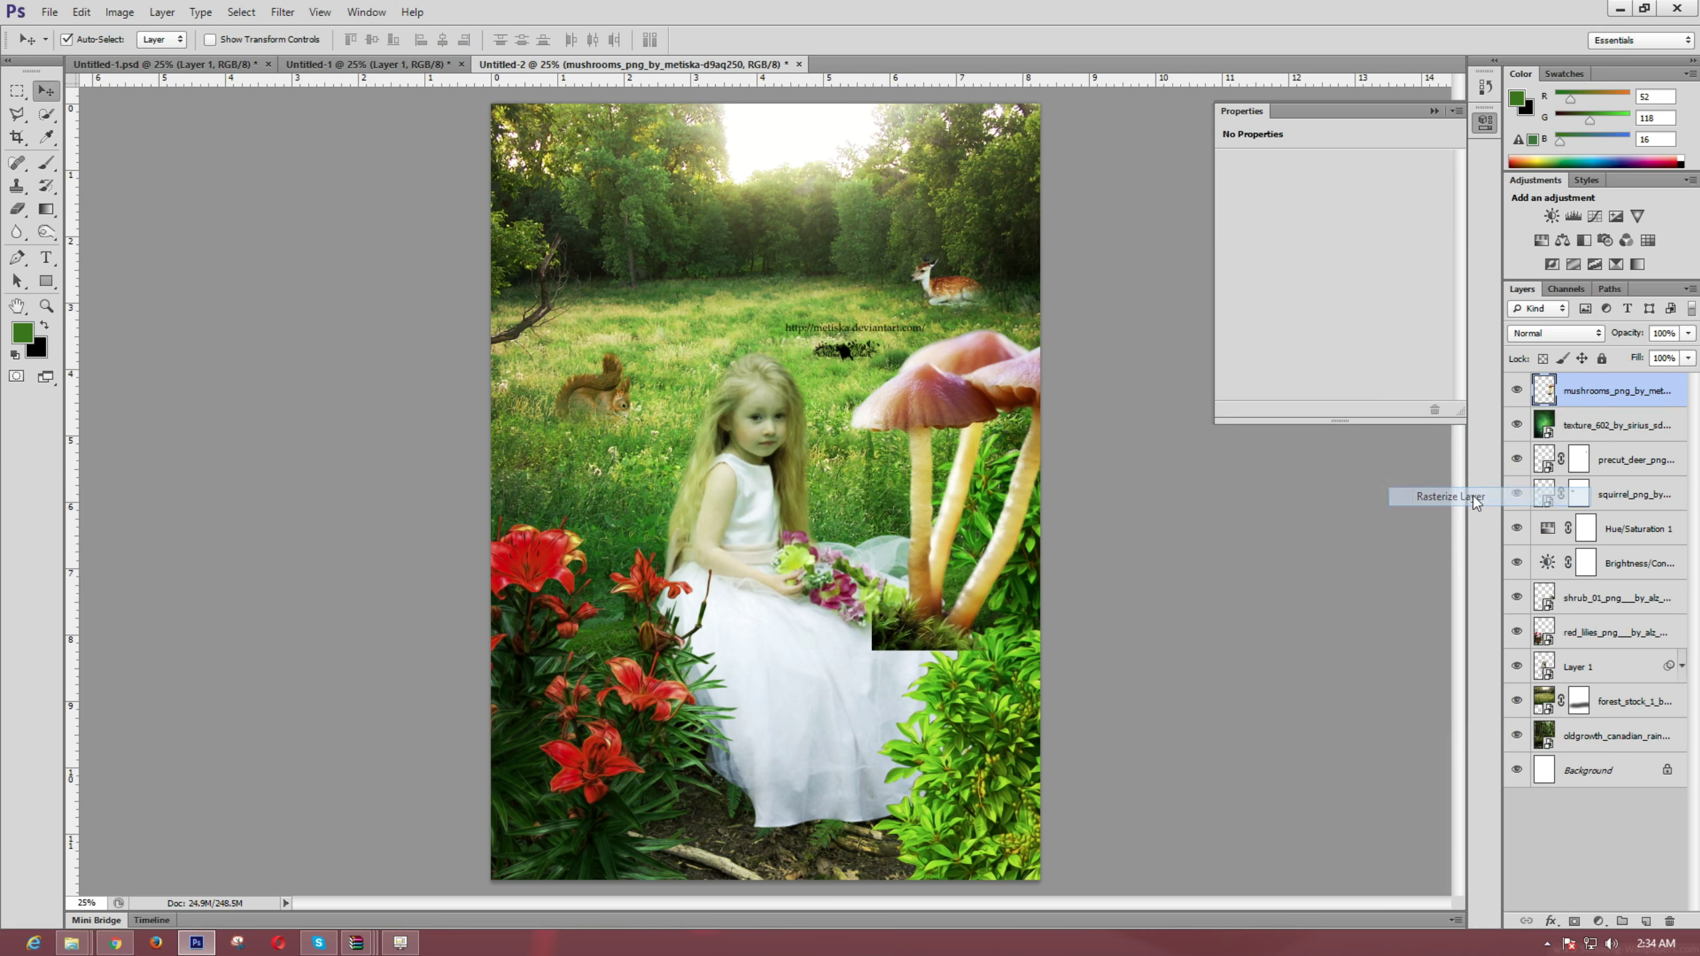
left_click(16, 91)
mouse_move(624, 271)
left_mouse_down()
mouse_move(903, 374)
mouse_move(936, 343)
left_mouse_up()
key("Delete")
key("ctrl+d")
left_click_drag(711, 297, 888, 379)
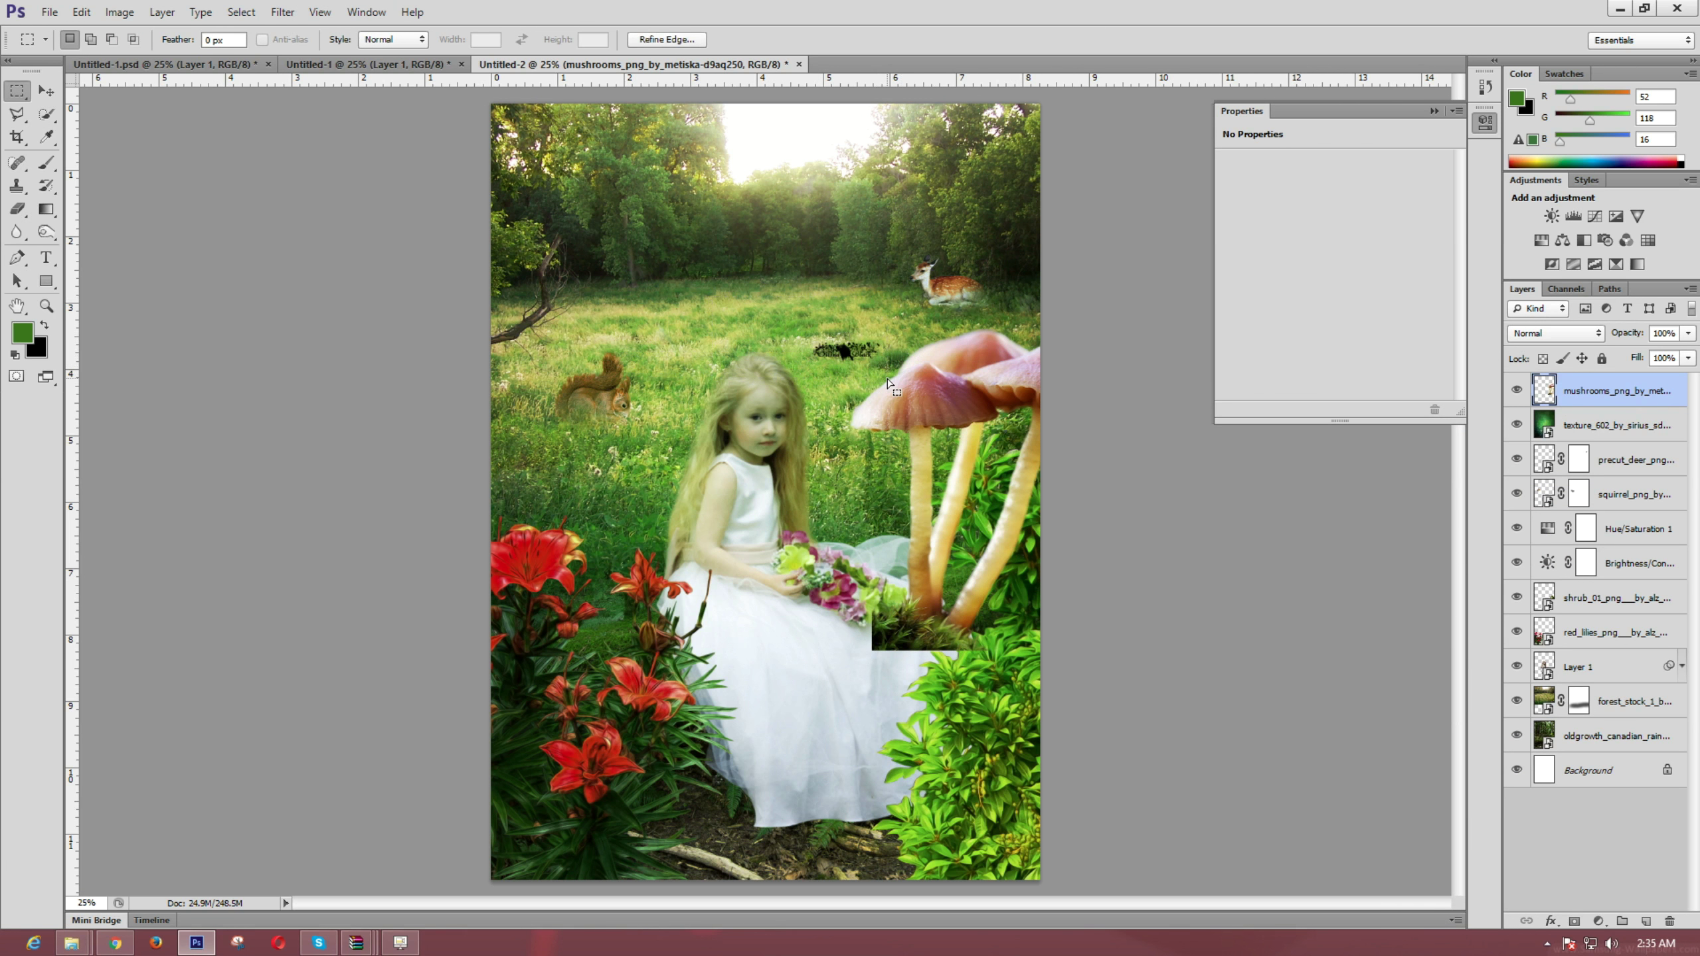
key("Delete")
key("ctrl+d")
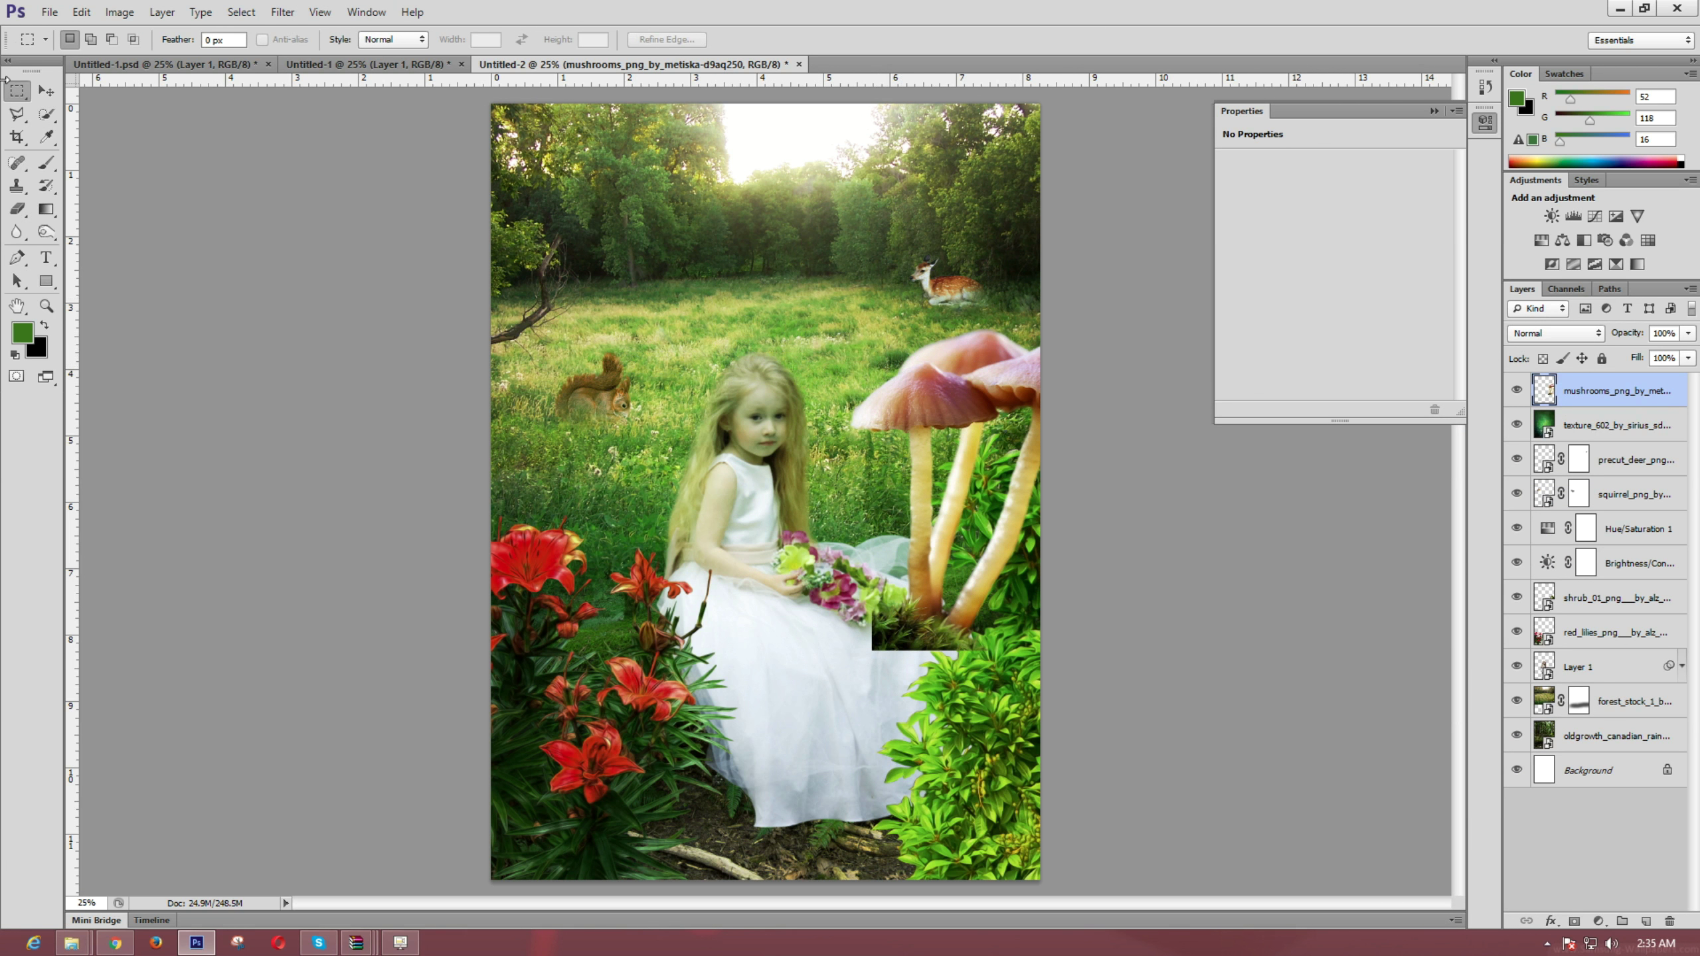
Make the mushrooms a smart object, rotate them about -33°, nudge up-right, then hide them.
left_click(37, 89)
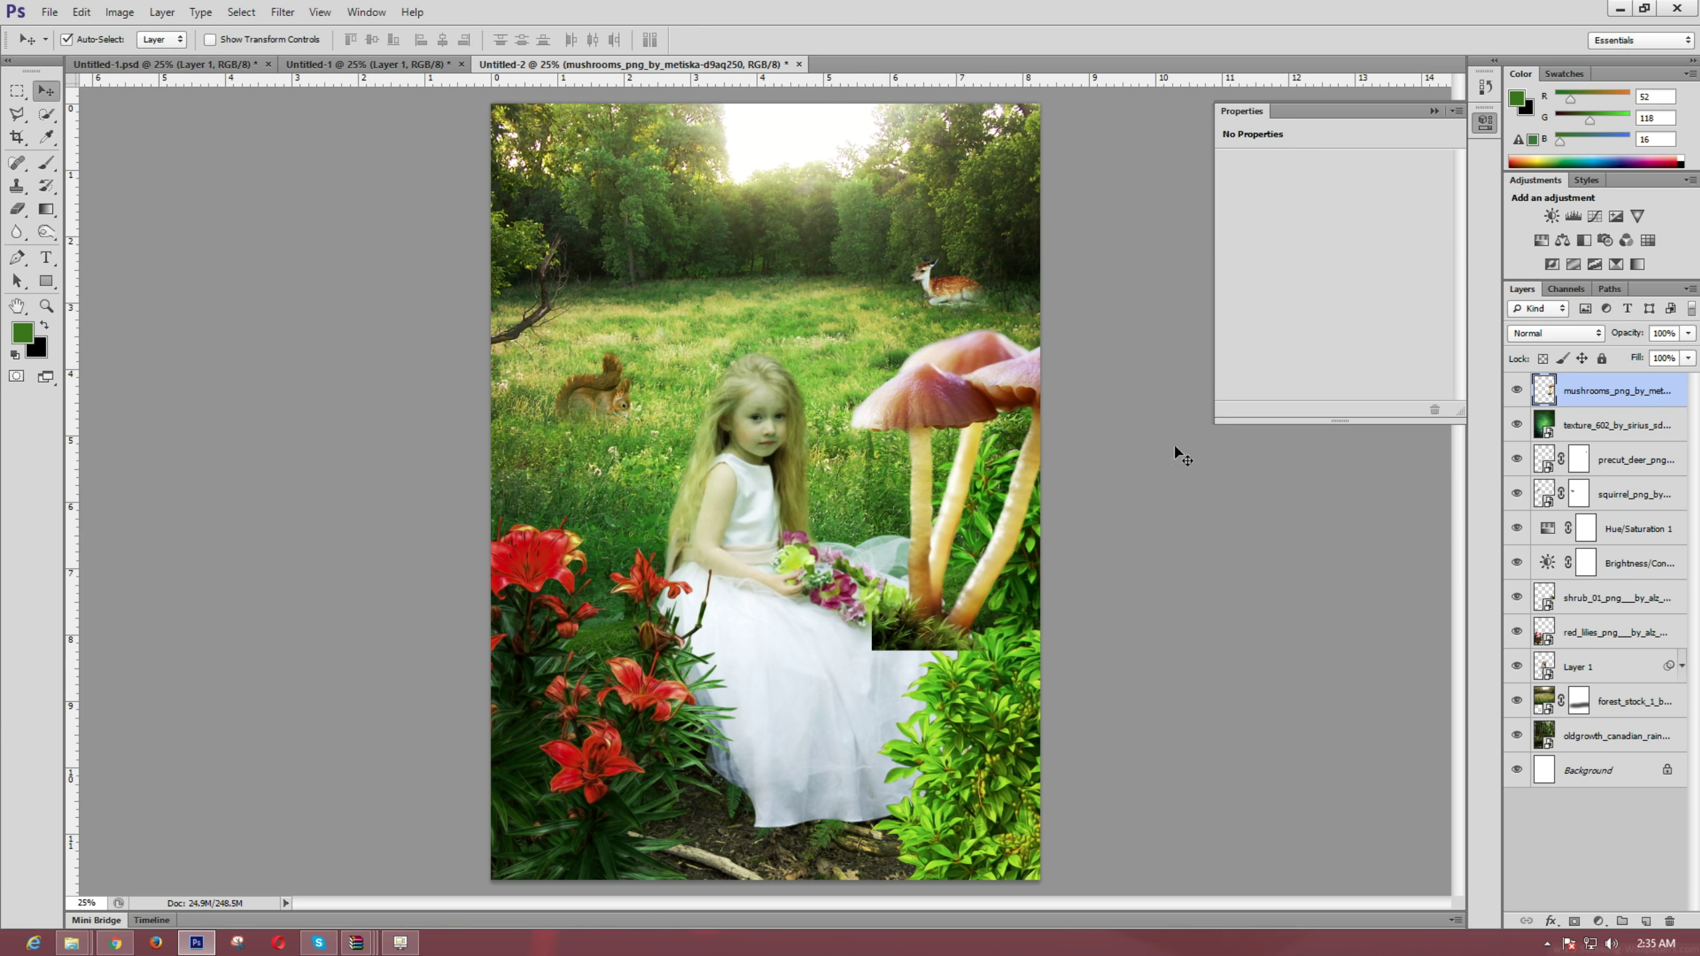
right_click(1567, 395)
left_click(1398, 427)
key("ctrl+t")
left_click_drag(861, 342, 803, 440)
key("Return")
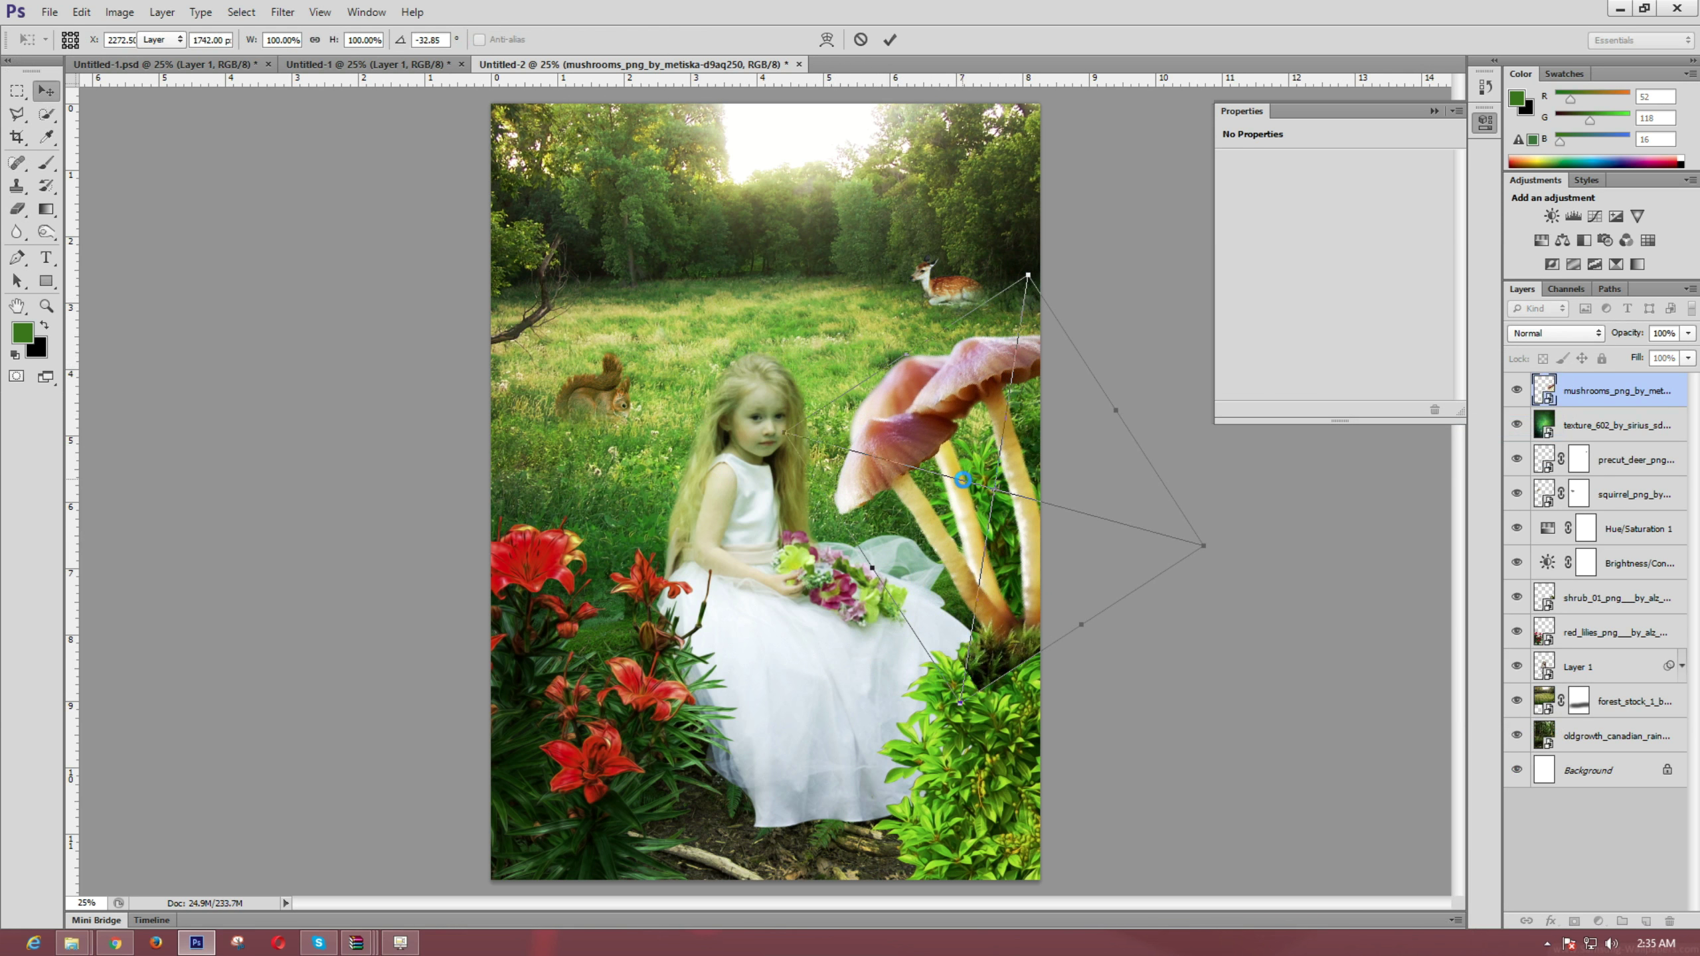
mouse_move(932, 417)
left_mouse_down()
mouse_move(981, 394)
mouse_move(956, 355)
mouse_move(957, 386)
left_mouse_up()
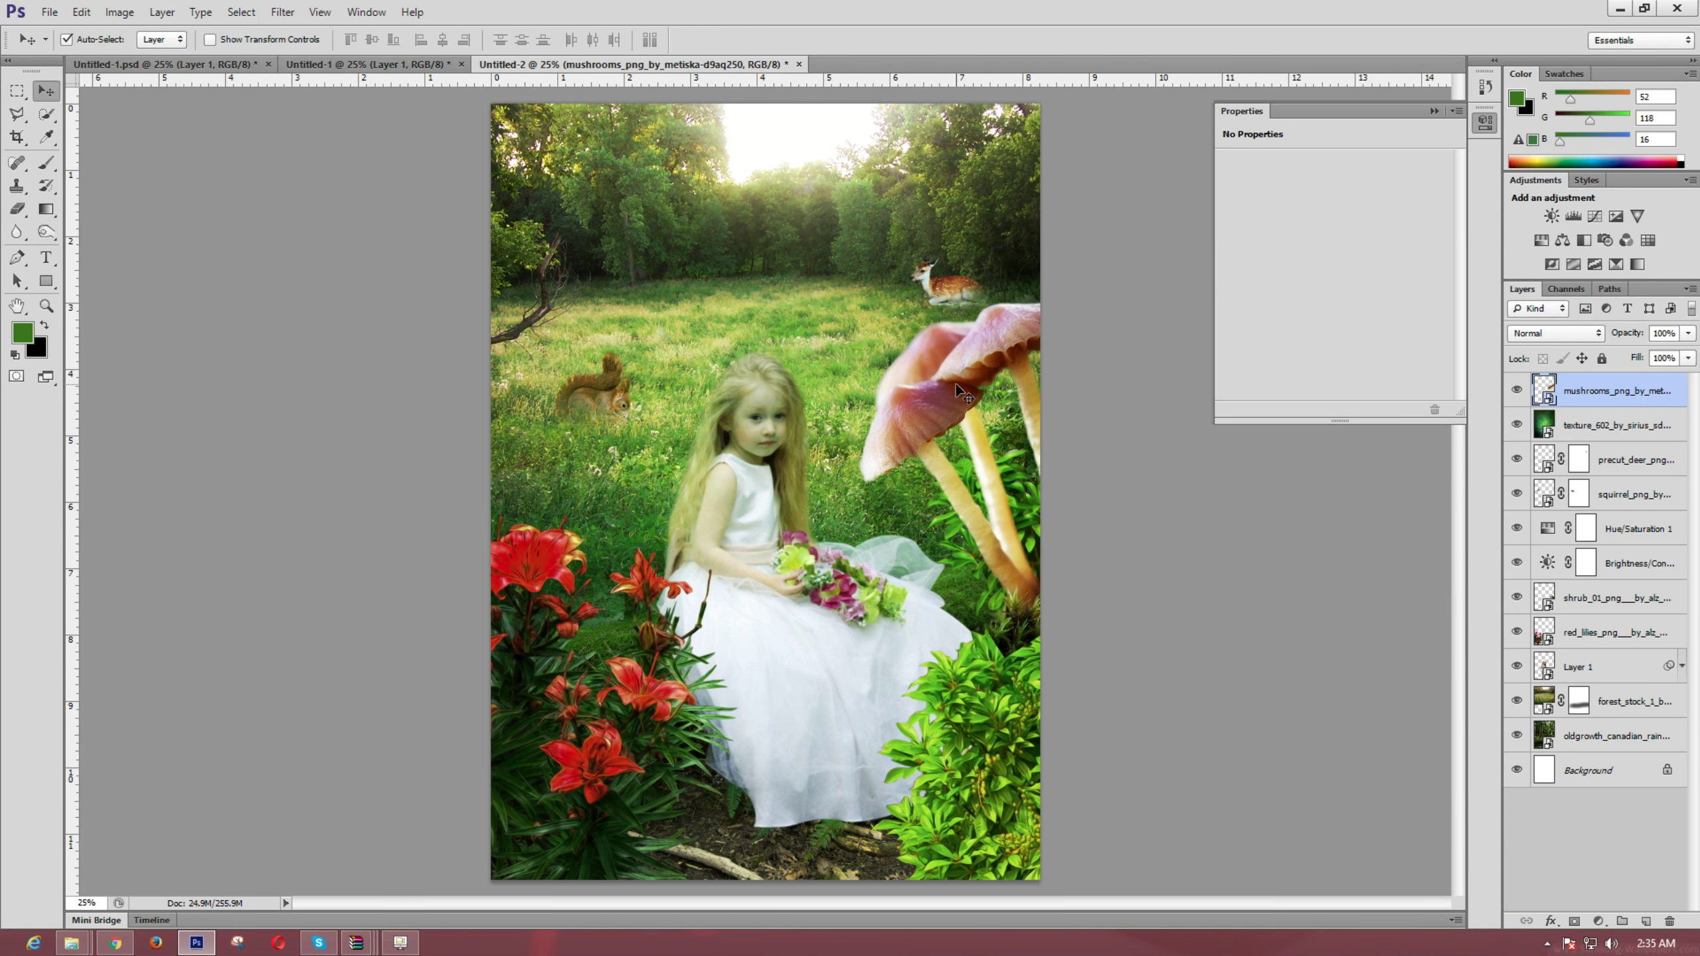
left_click(1516, 391)
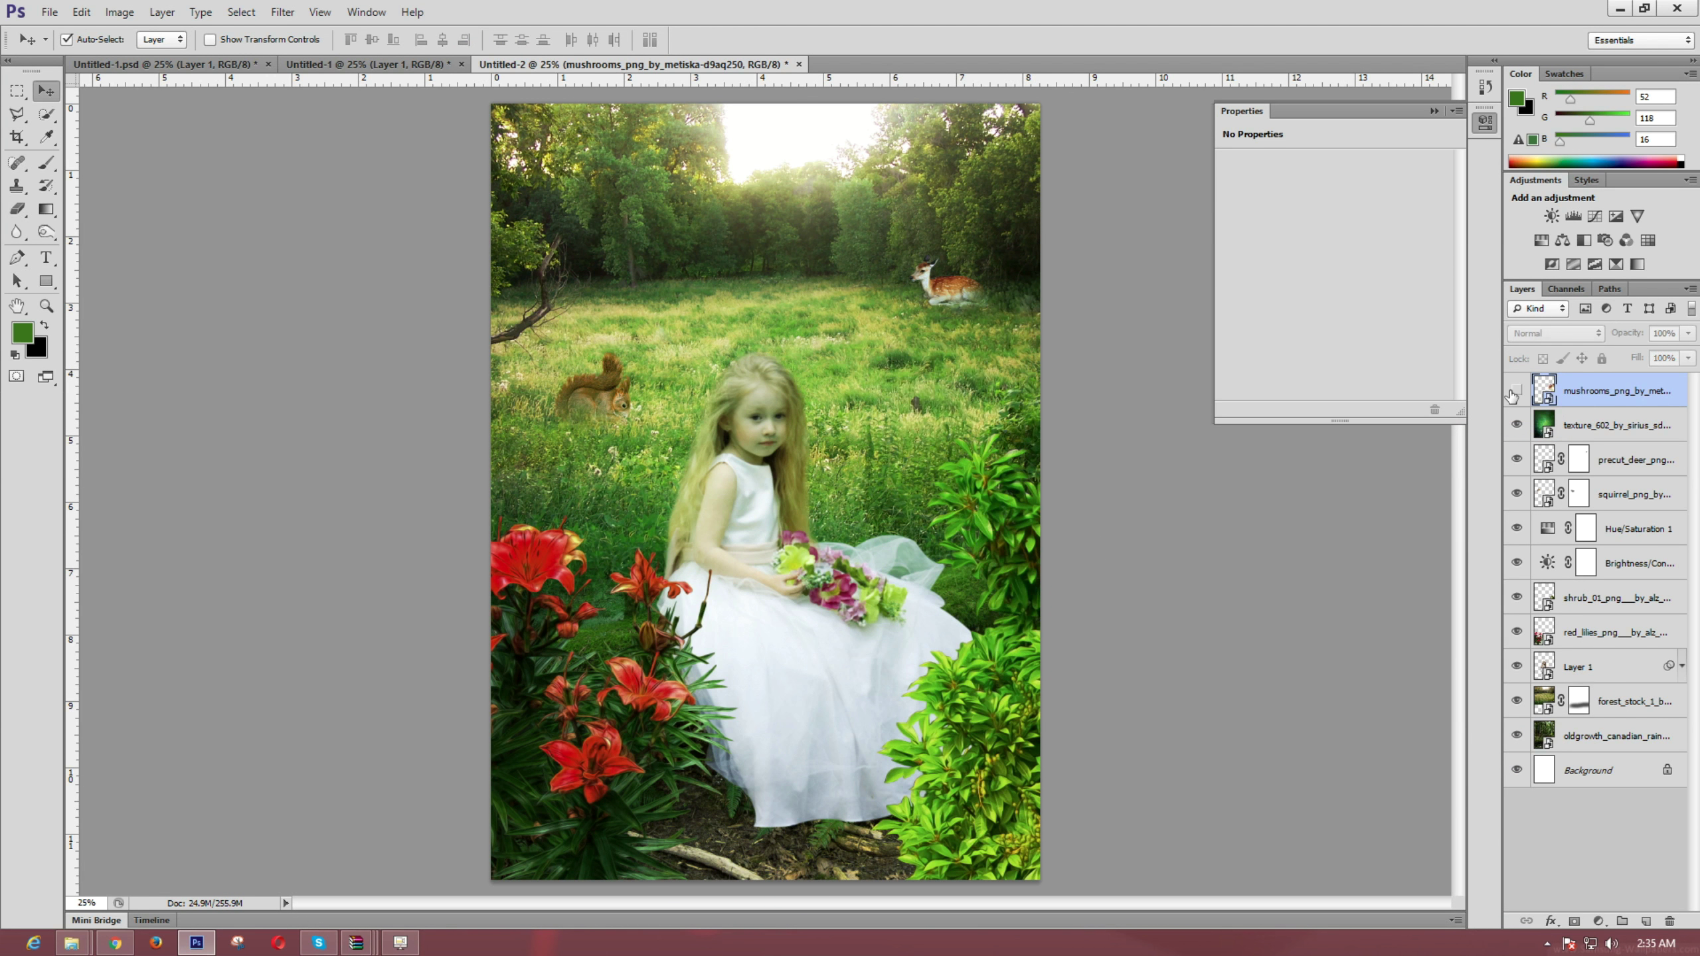
Hide the mushrooms layer to compare, then delete it from the stack.
left_click(1515, 391)
left_click(366, 400)
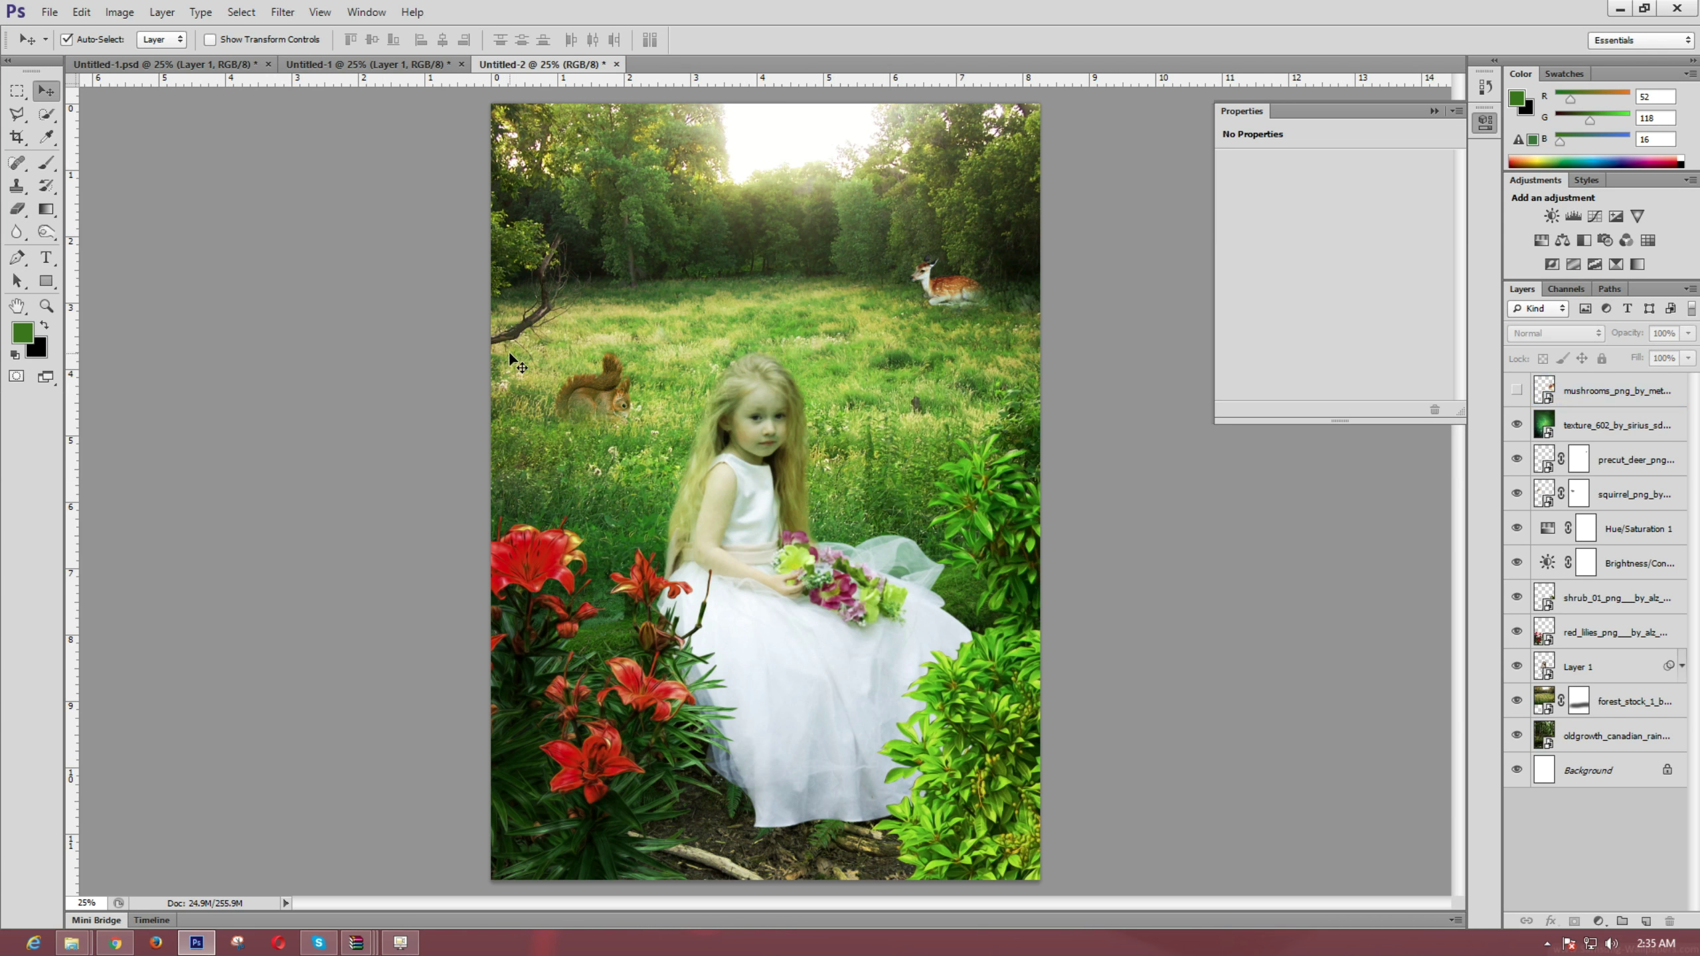
left_click(400, 943)
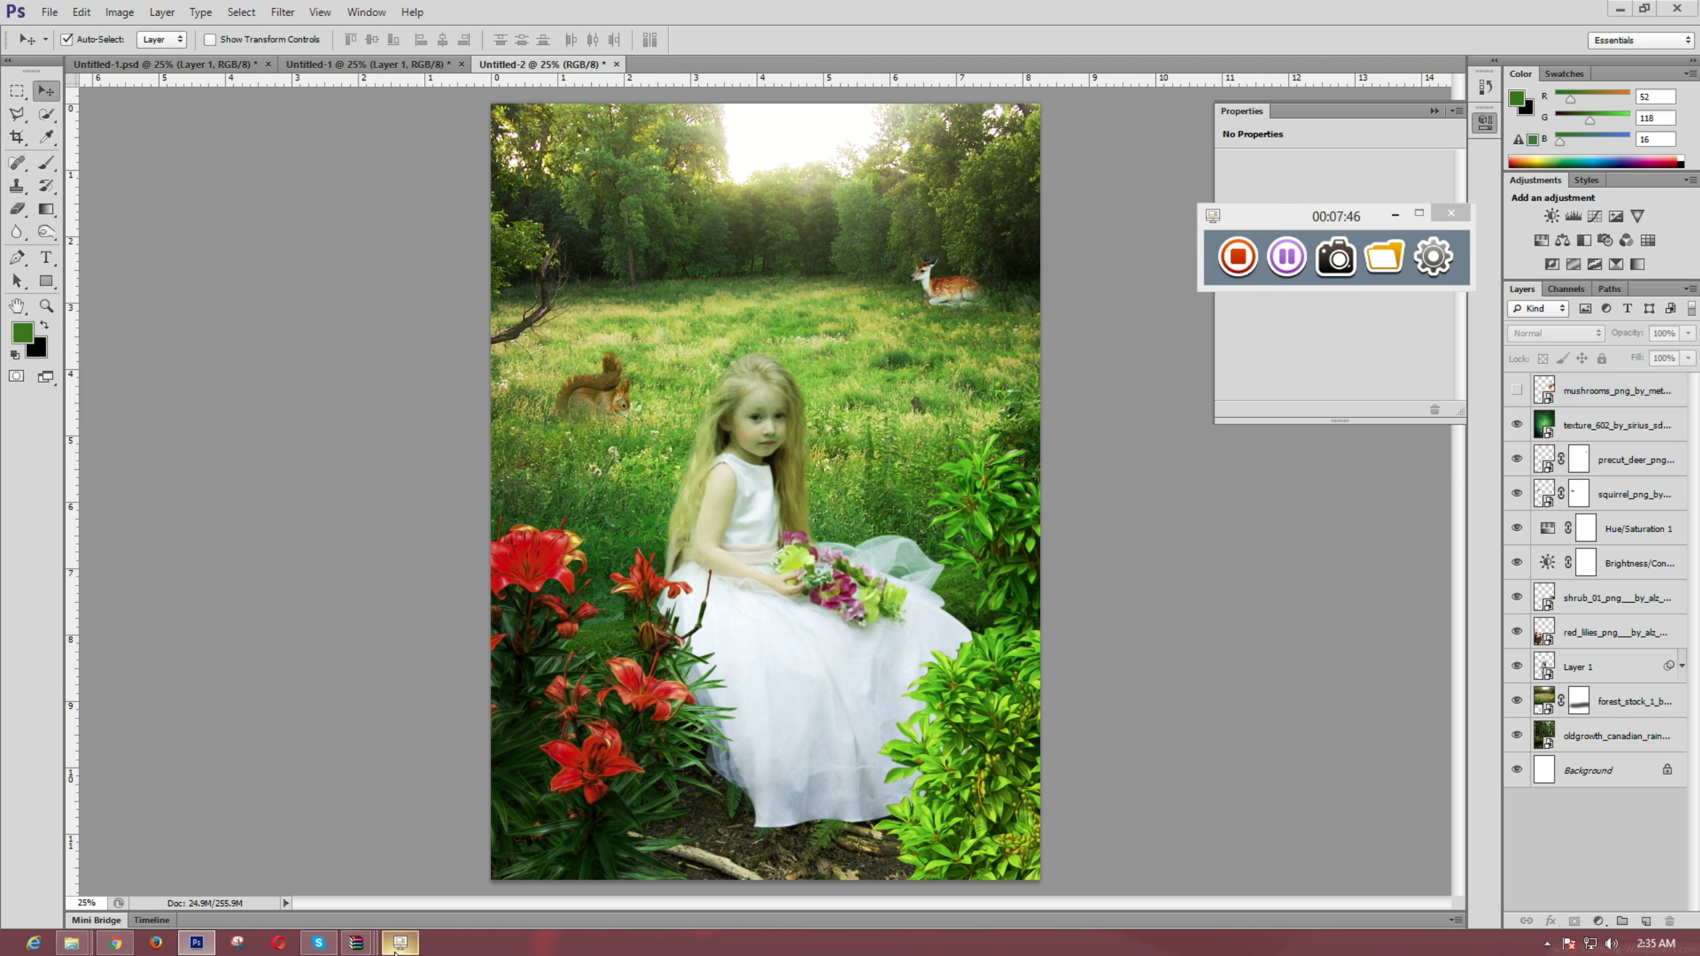
left_click(1286, 257)
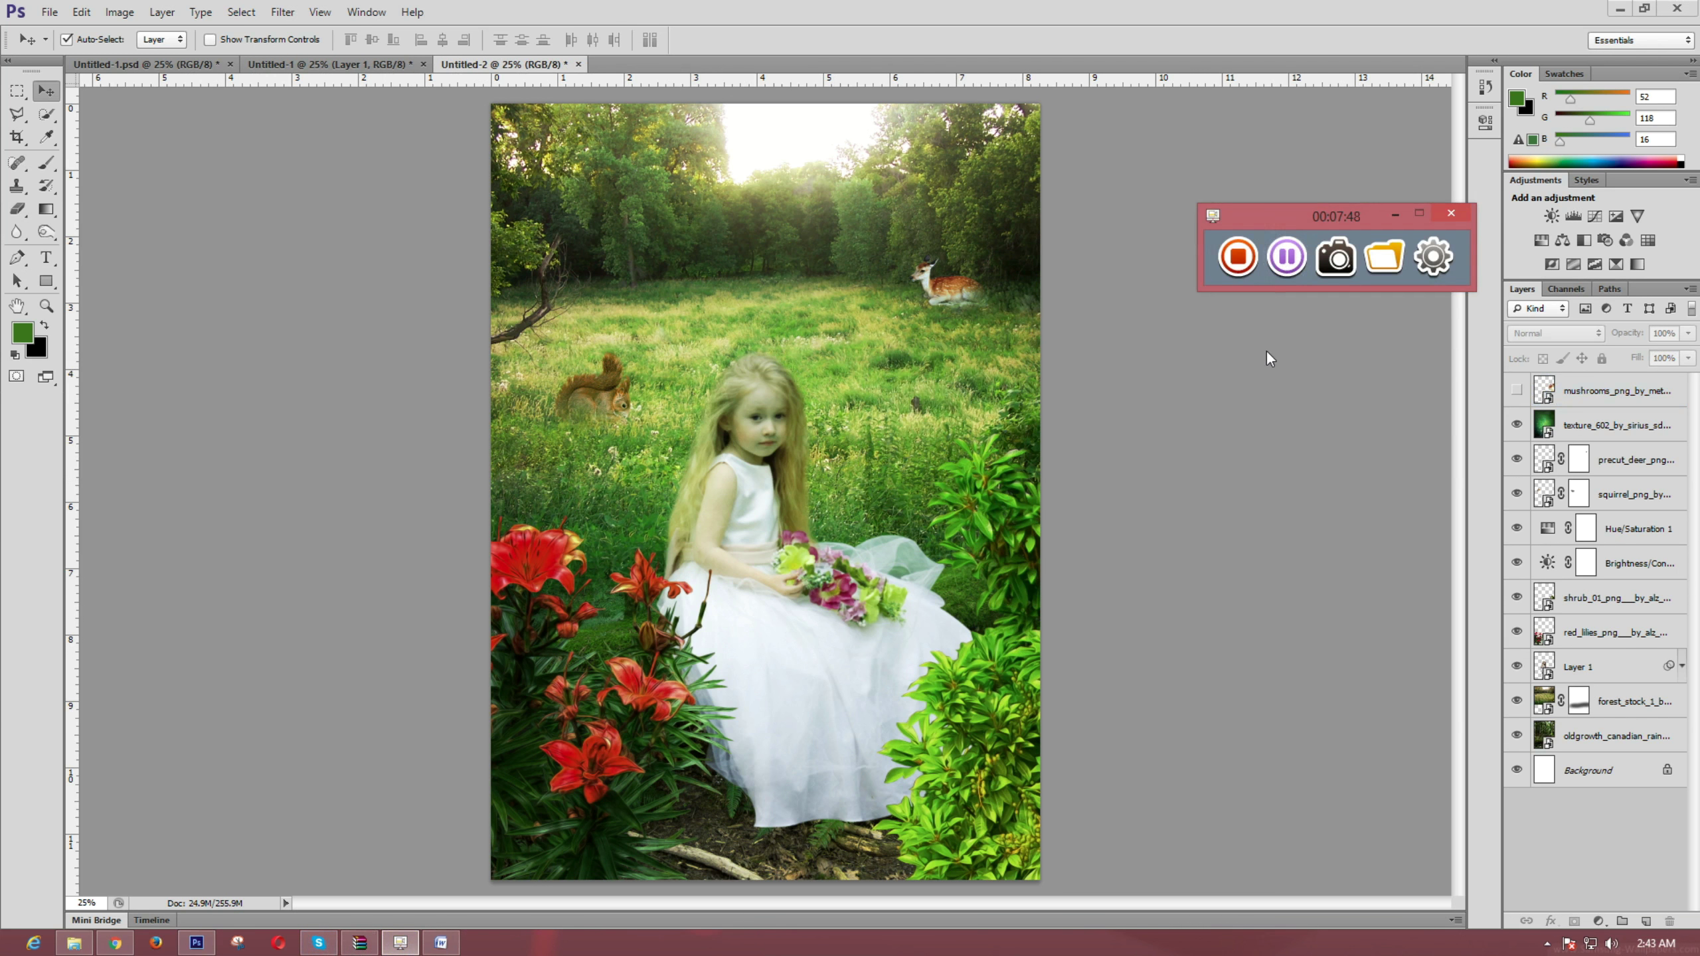
left_click(1570, 397)
key("Delete")
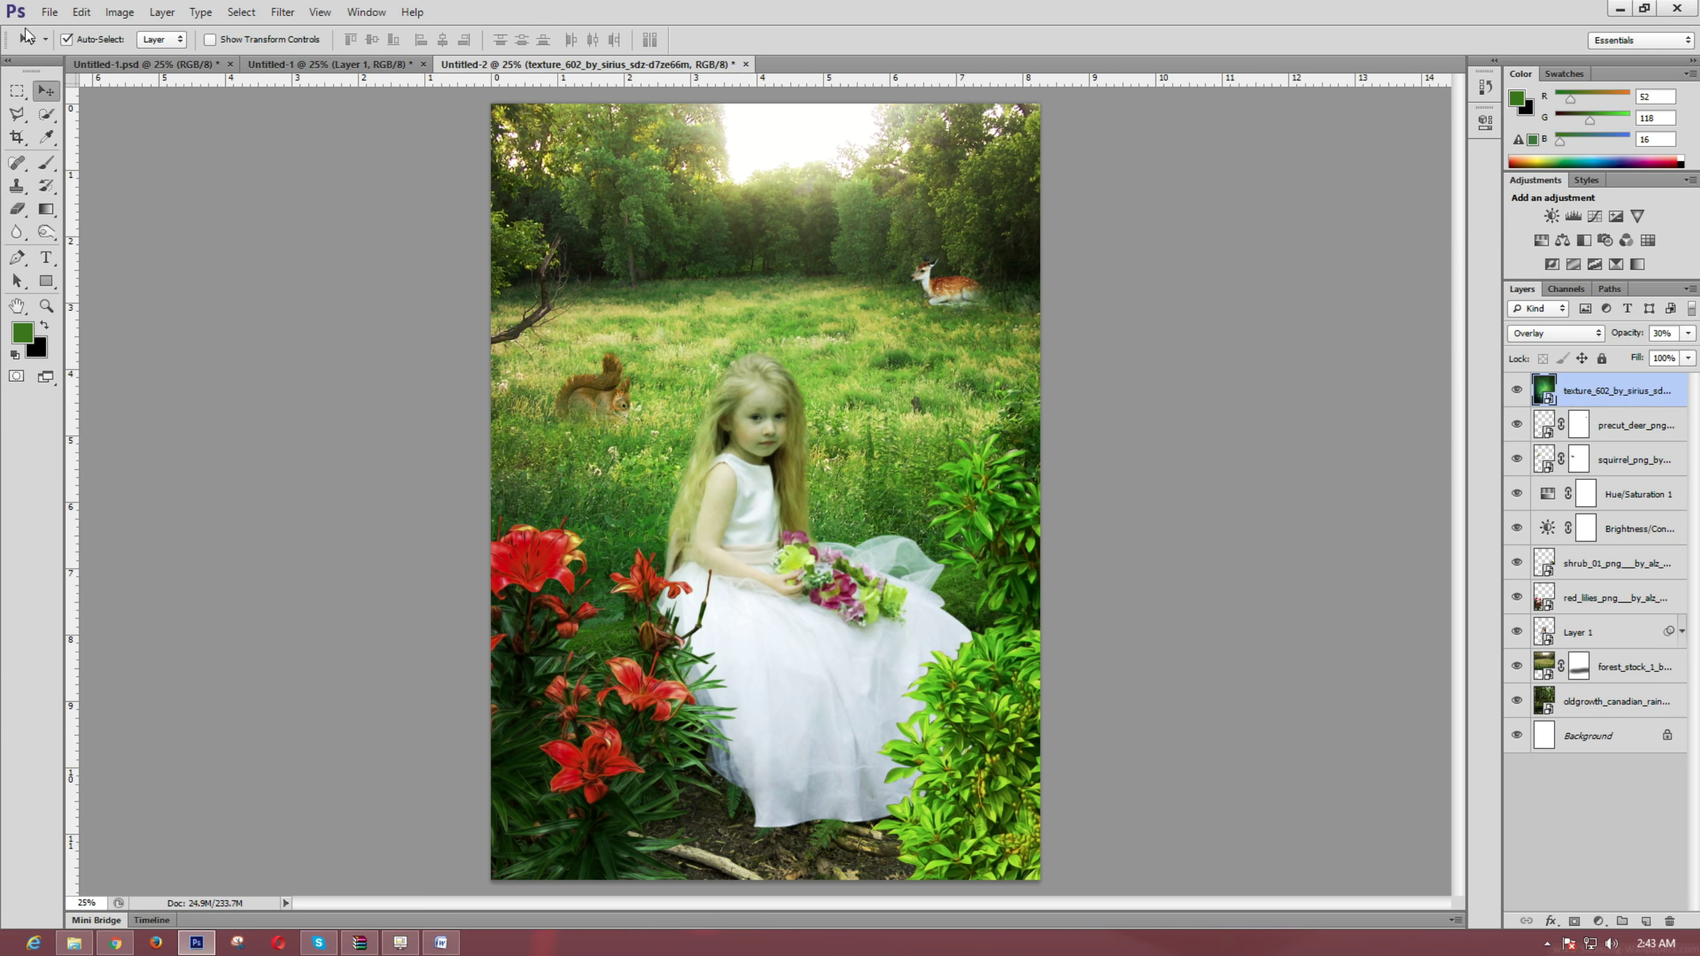
left_click(50, 11)
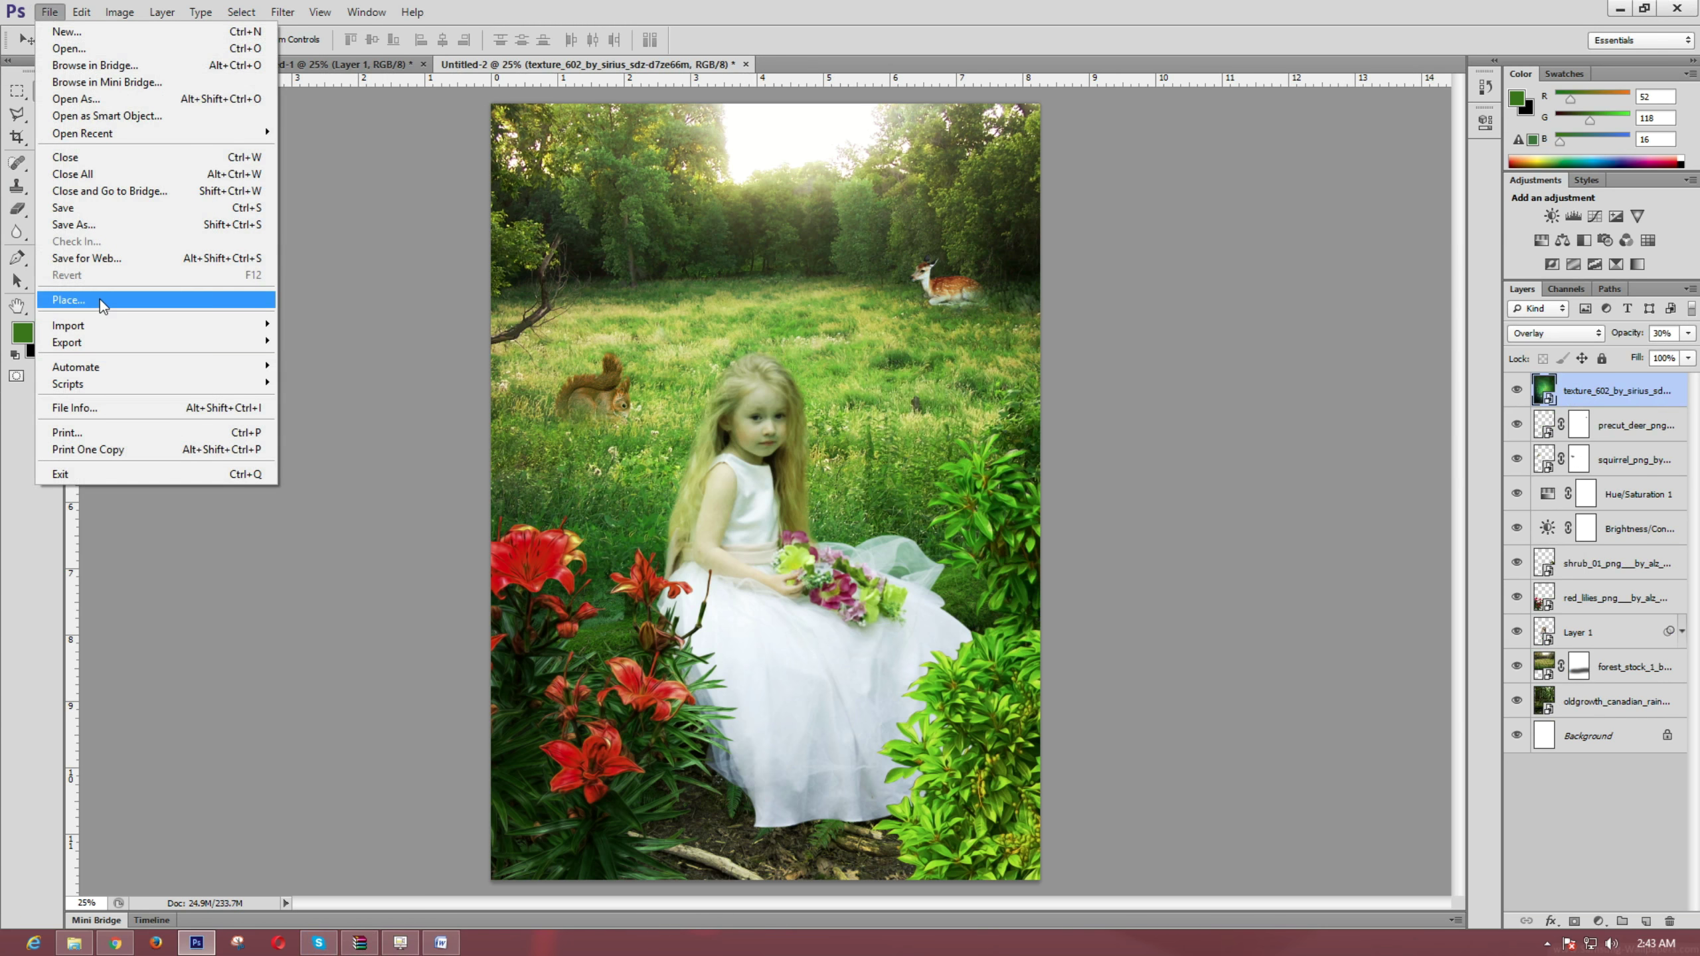
Place the weeping willow branch image, moved up-left and shrunk.
left_click(67, 300)
double_click(234, 245)
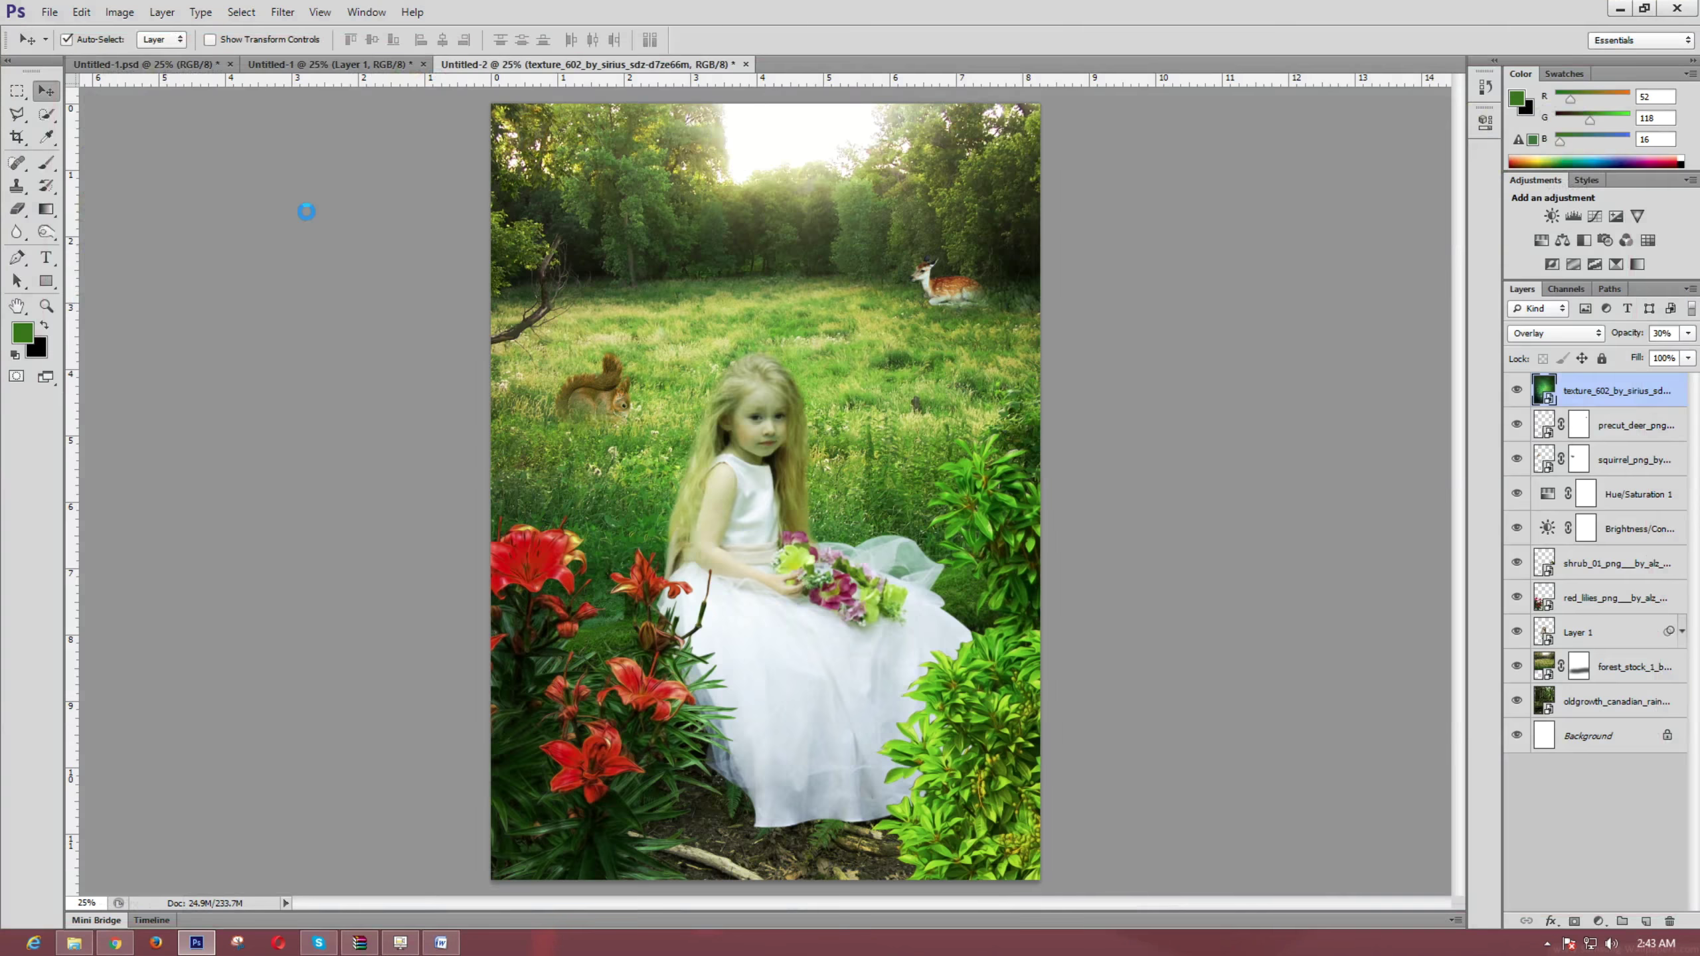
left_click_drag(617, 415, 530, 245)
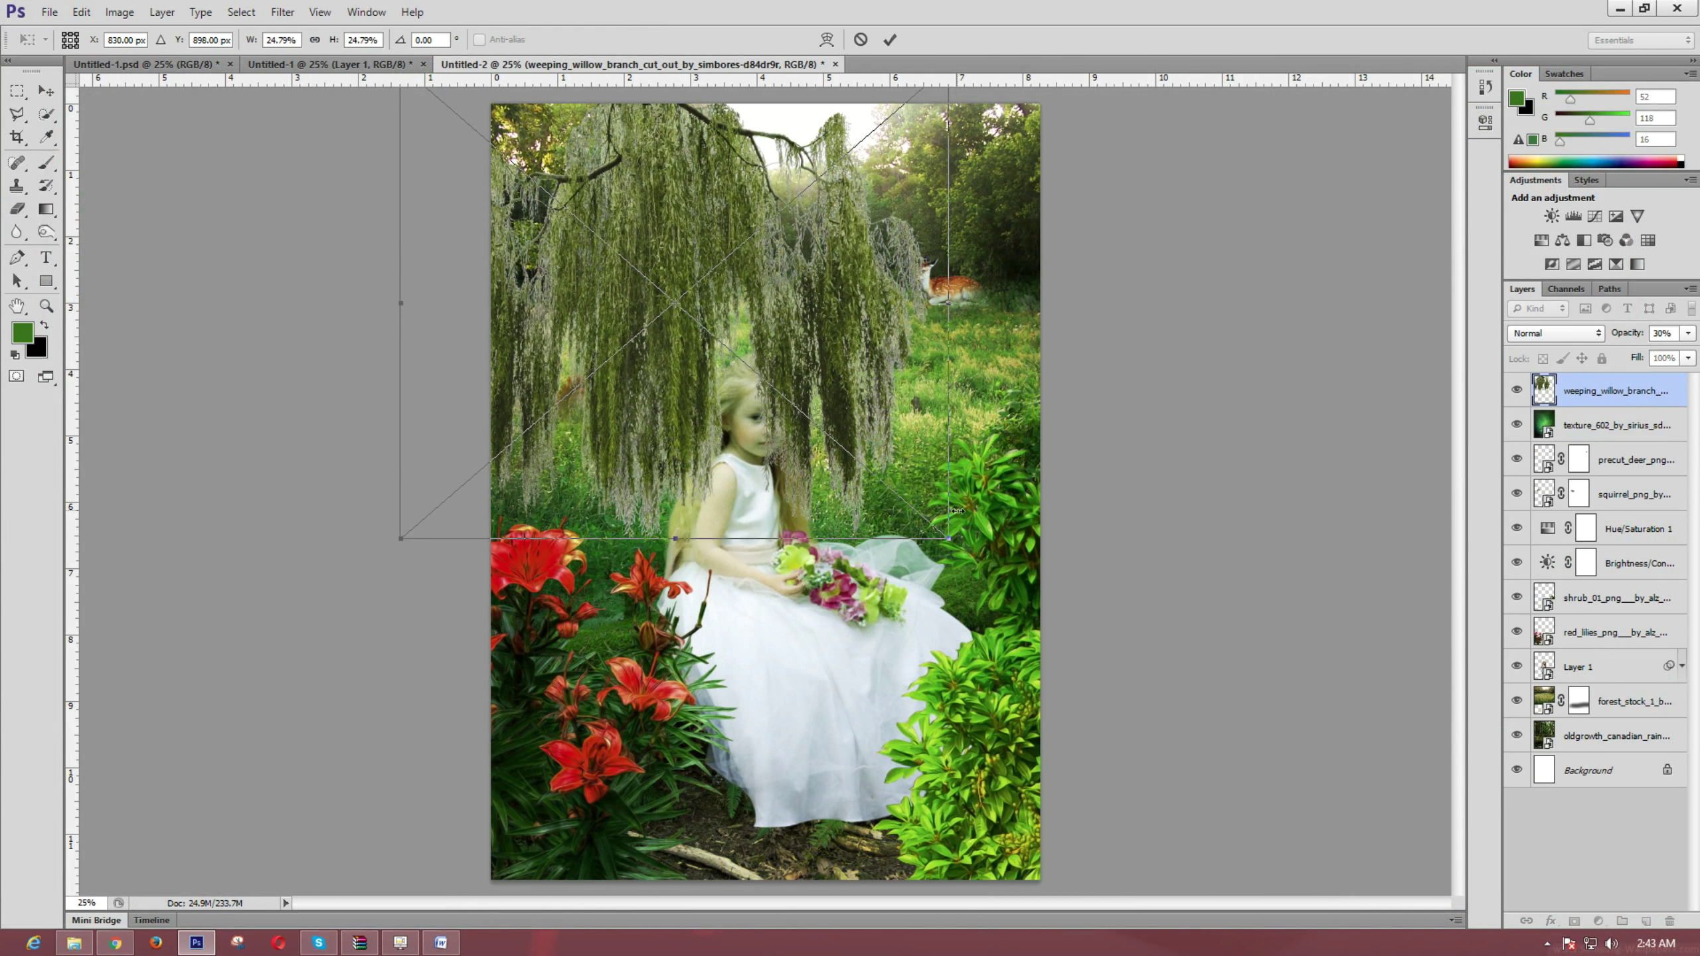
left_click_drag(951, 539, 929, 461)
Rotate the willow branch and position it in the top-left corner.
left_click_drag(283, 170, 315, 261)
left_click_drag(500, 259, 411, 200)
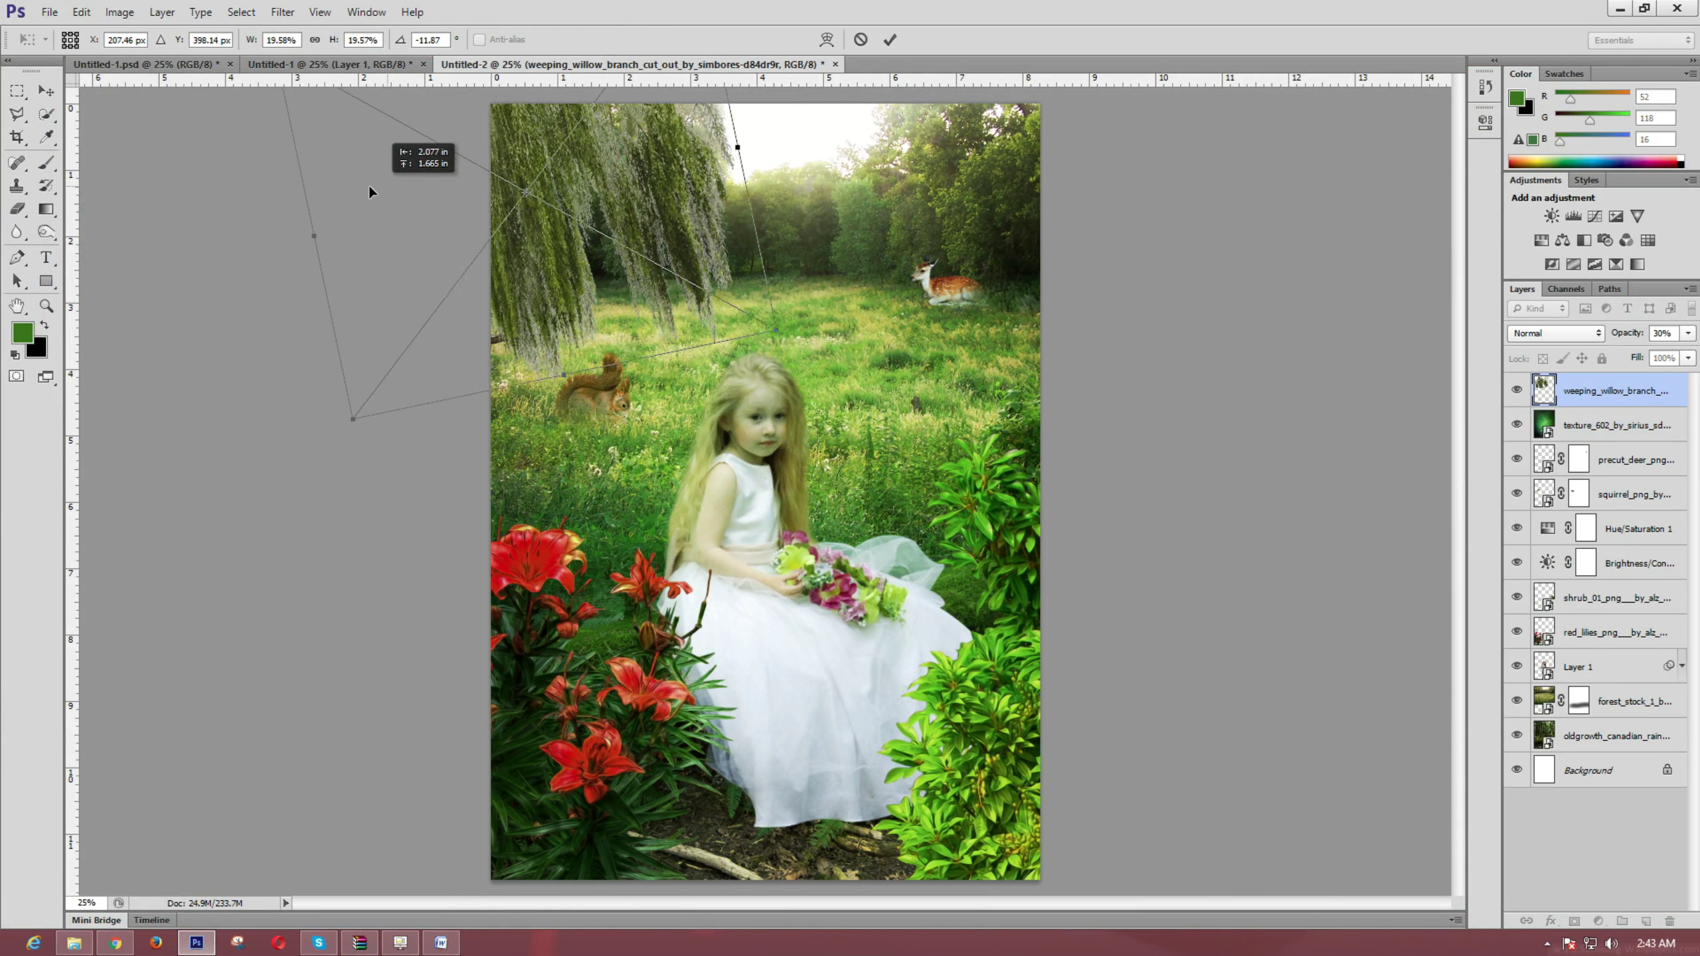
left_click_drag(410, 200, 365, 189)
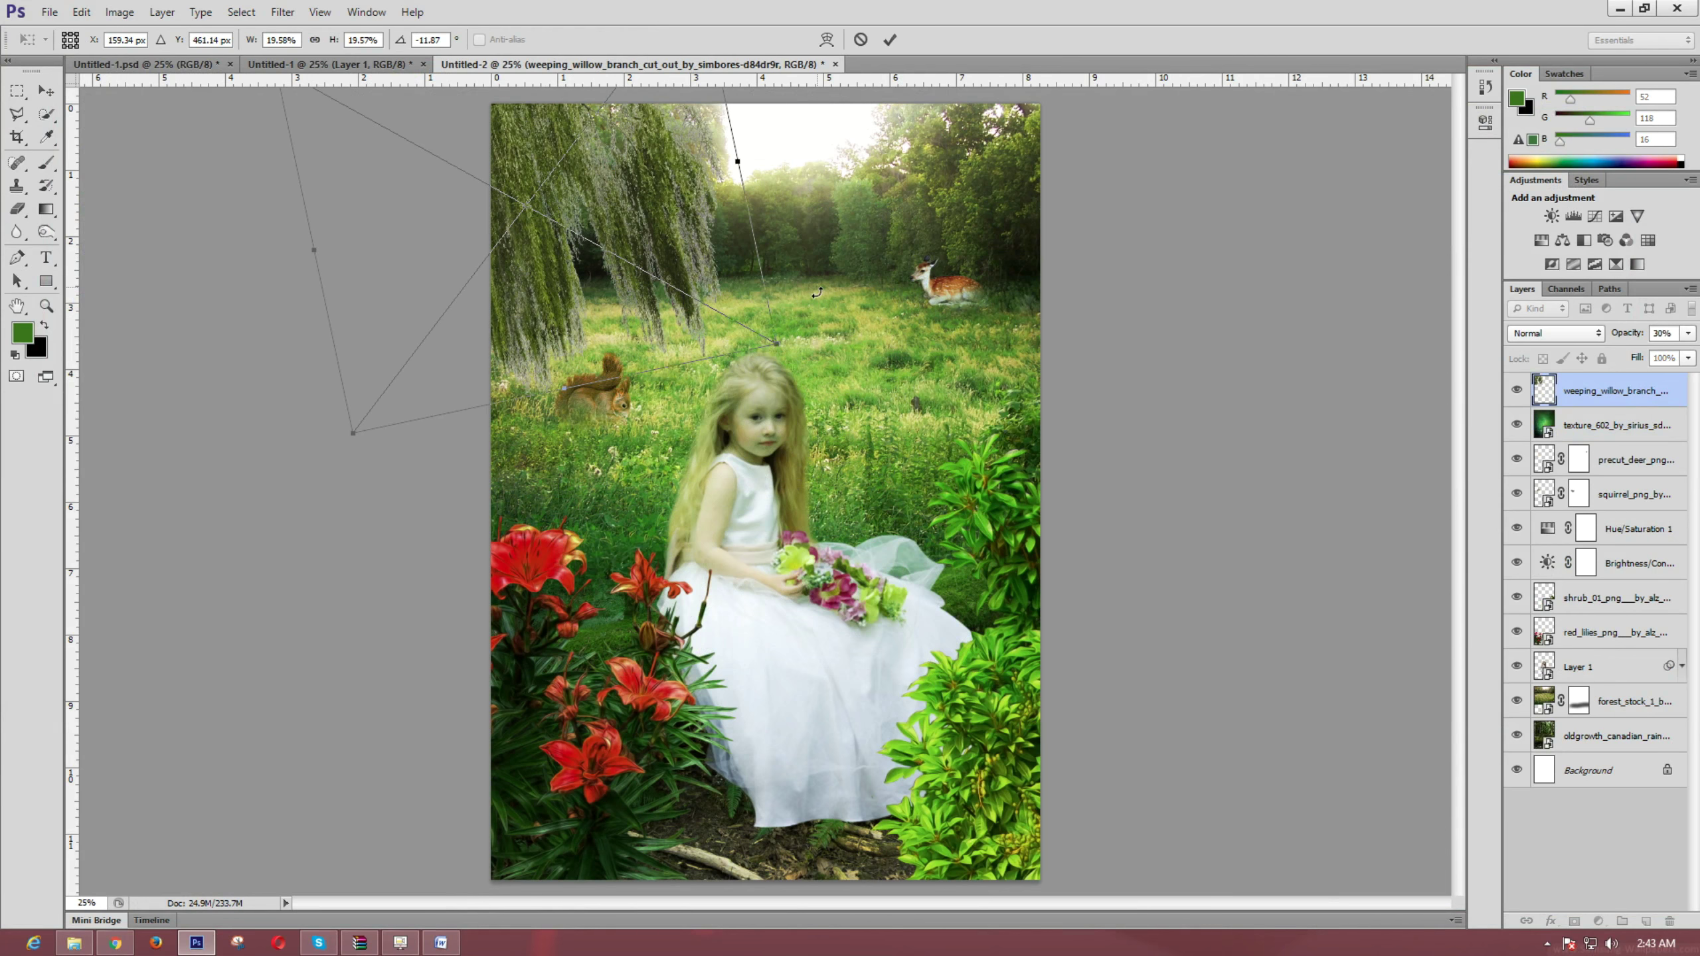
left_click_drag(818, 293, 819, 357)
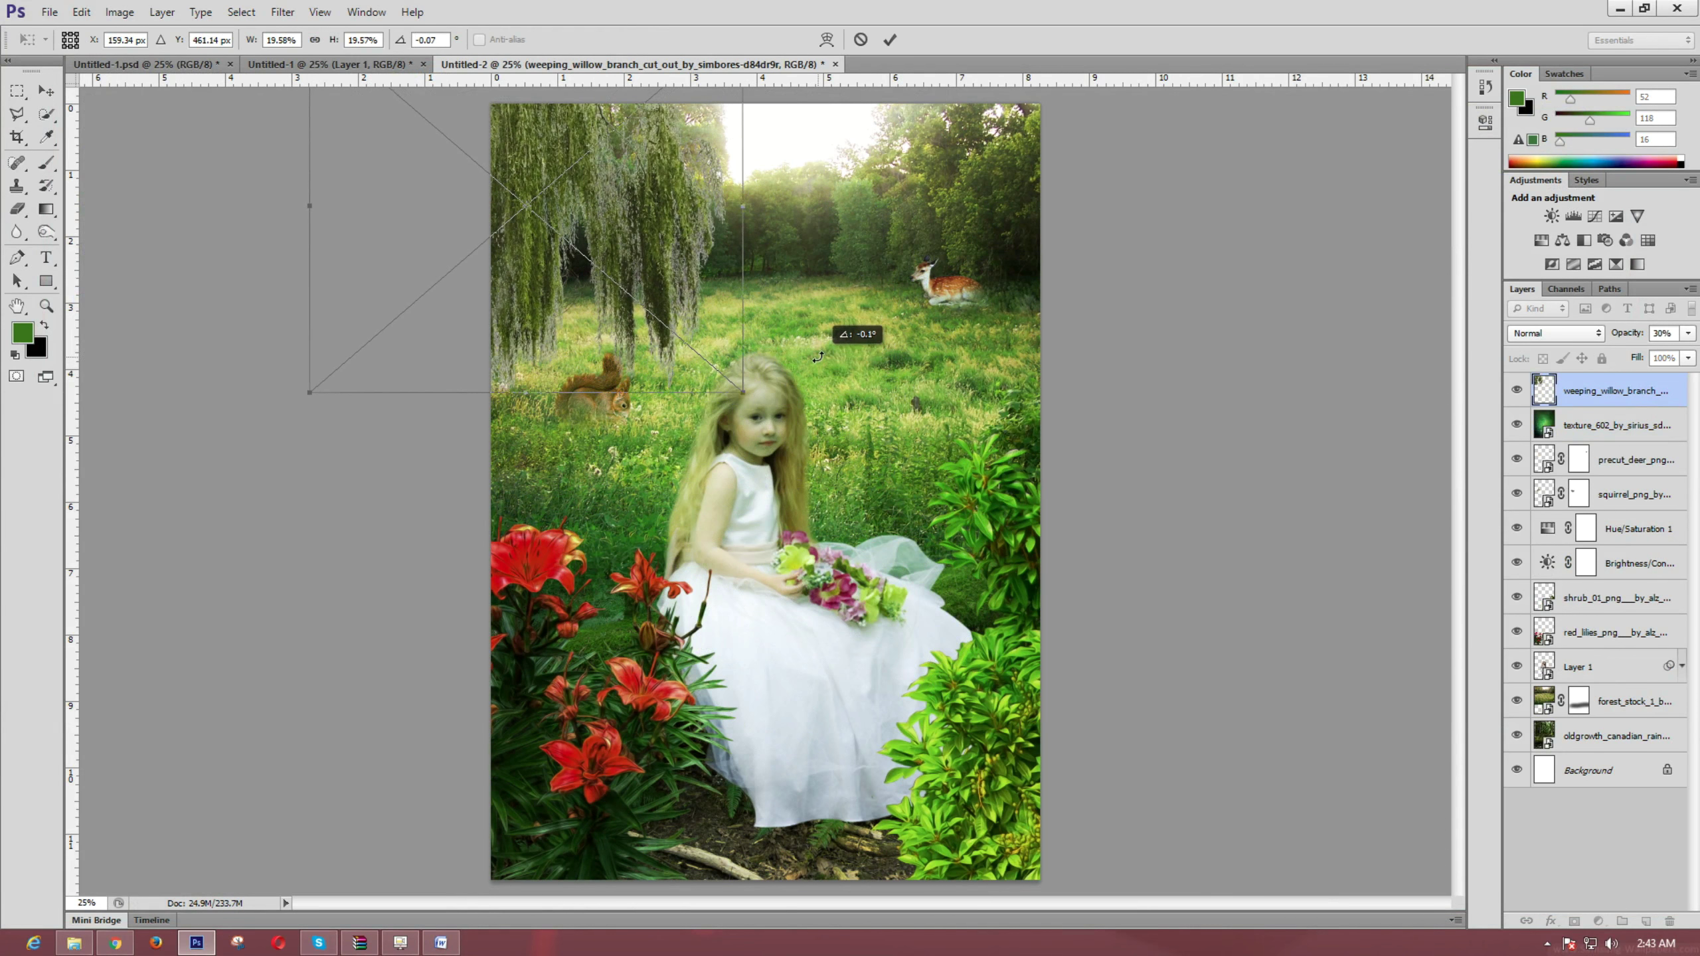
left_click_drag(819, 357, 824, 362)
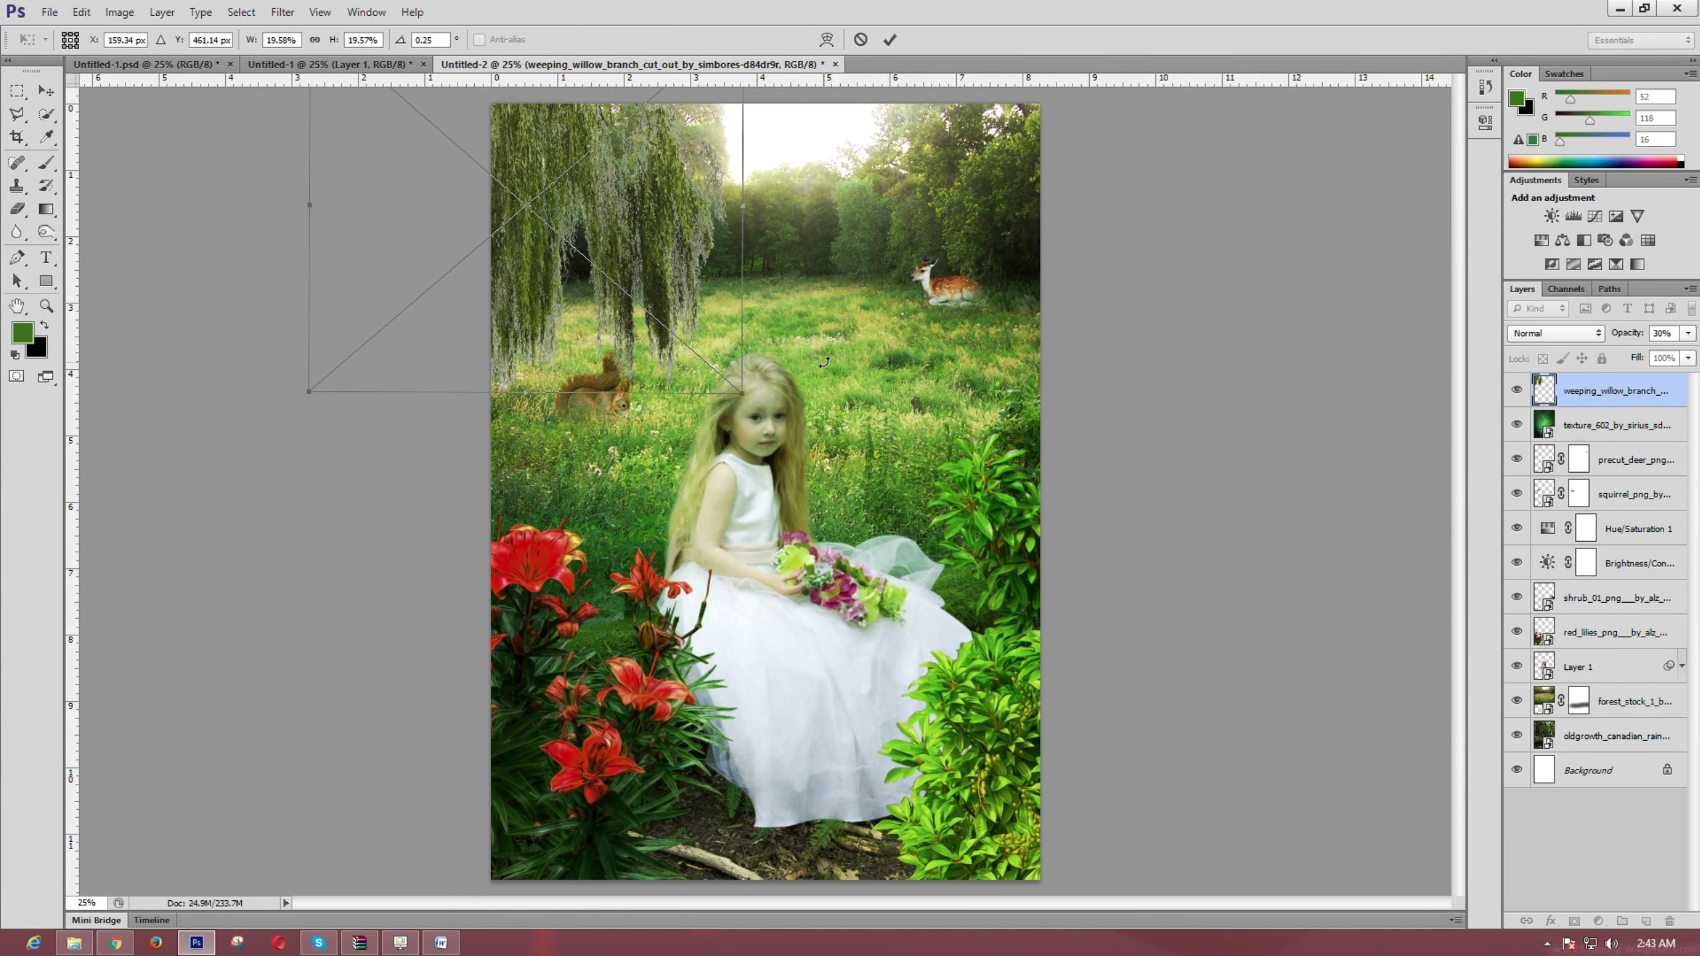
key("Return")
key("0")
mouse_move(555, 191)
left_mouse_down()
mouse_move(551, 170)
mouse_move(596, 211)
mouse_move(550, 196)
left_mouse_up()
Move the willow layer beneath texture_602 and compare by toggling the lilies and girl.
left_click_drag(1585, 399, 1592, 461)
left_click(616, 236)
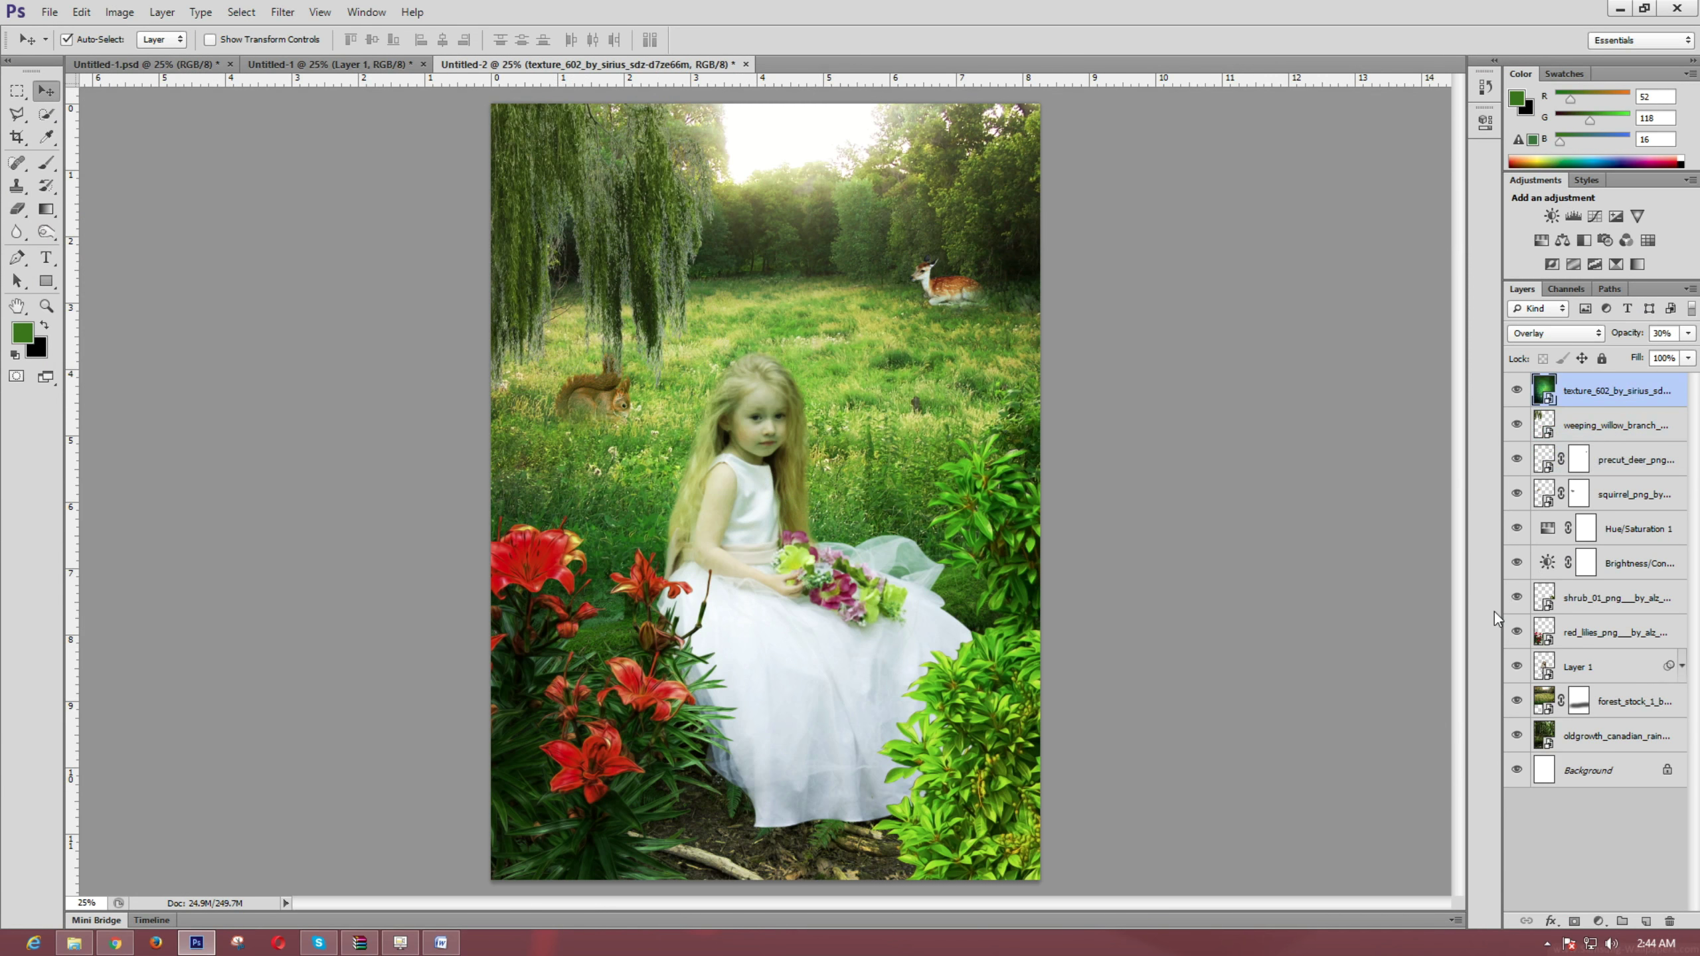
left_click(1516, 633)
left_click(1515, 634)
left_click(1516, 666)
left_click(1583, 671)
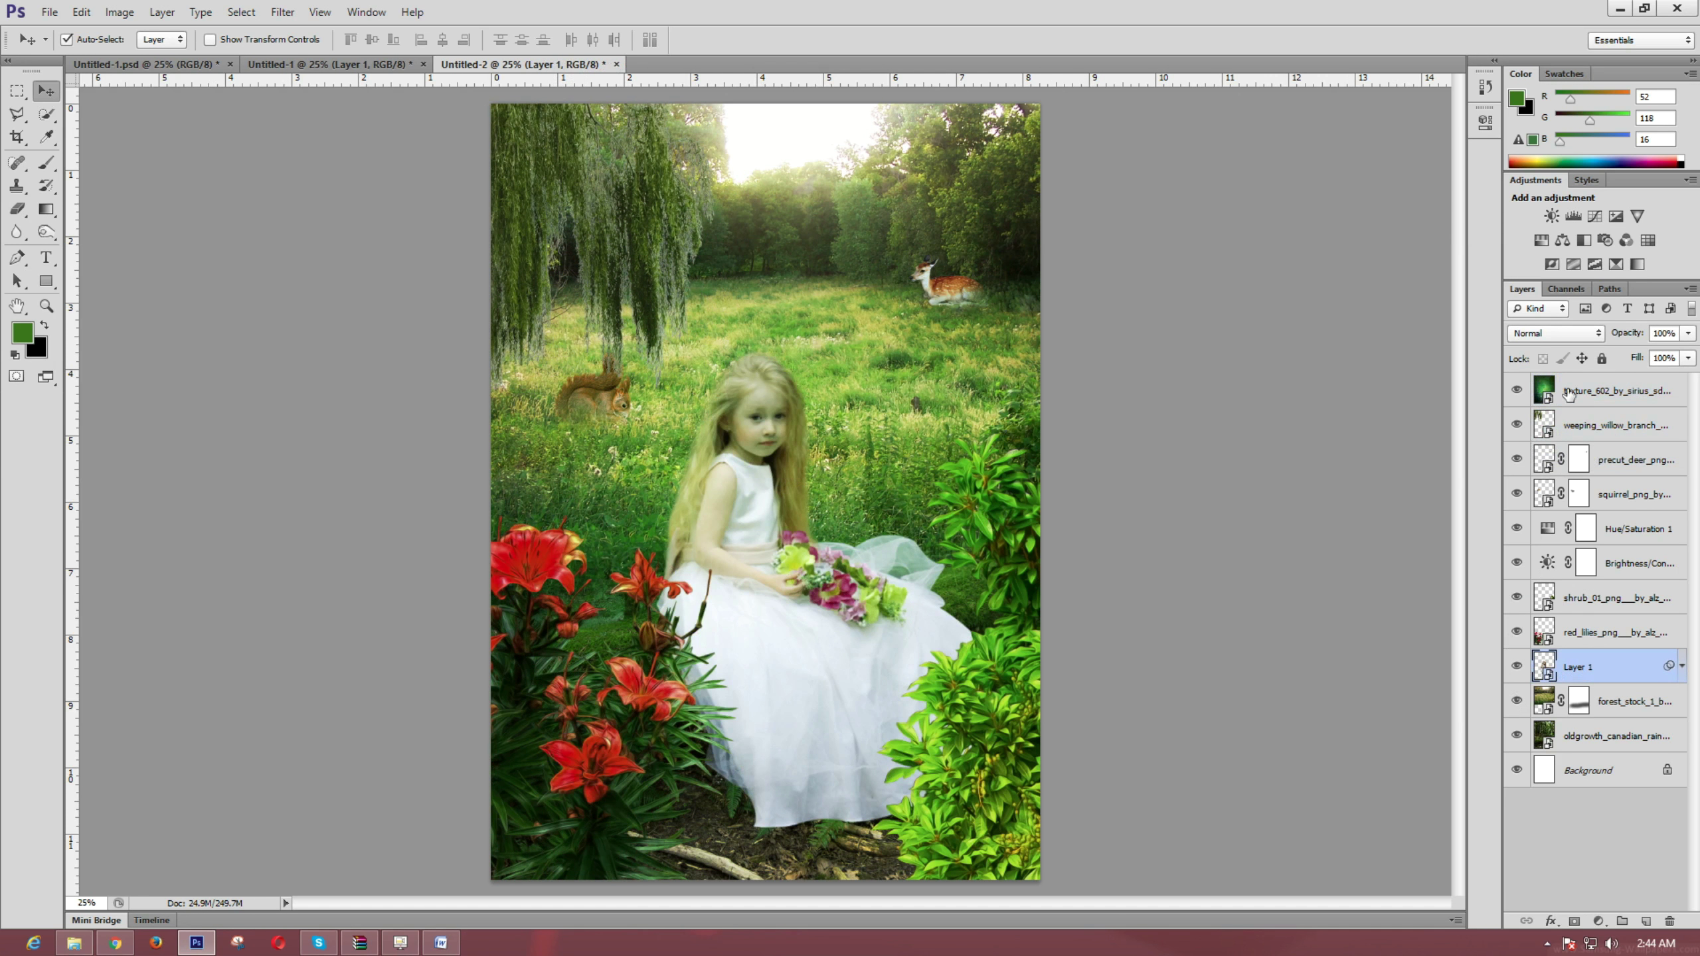
Add a layer mask to the texture_602 overlay layer and zoom in on the girl.
left_click(1548, 396)
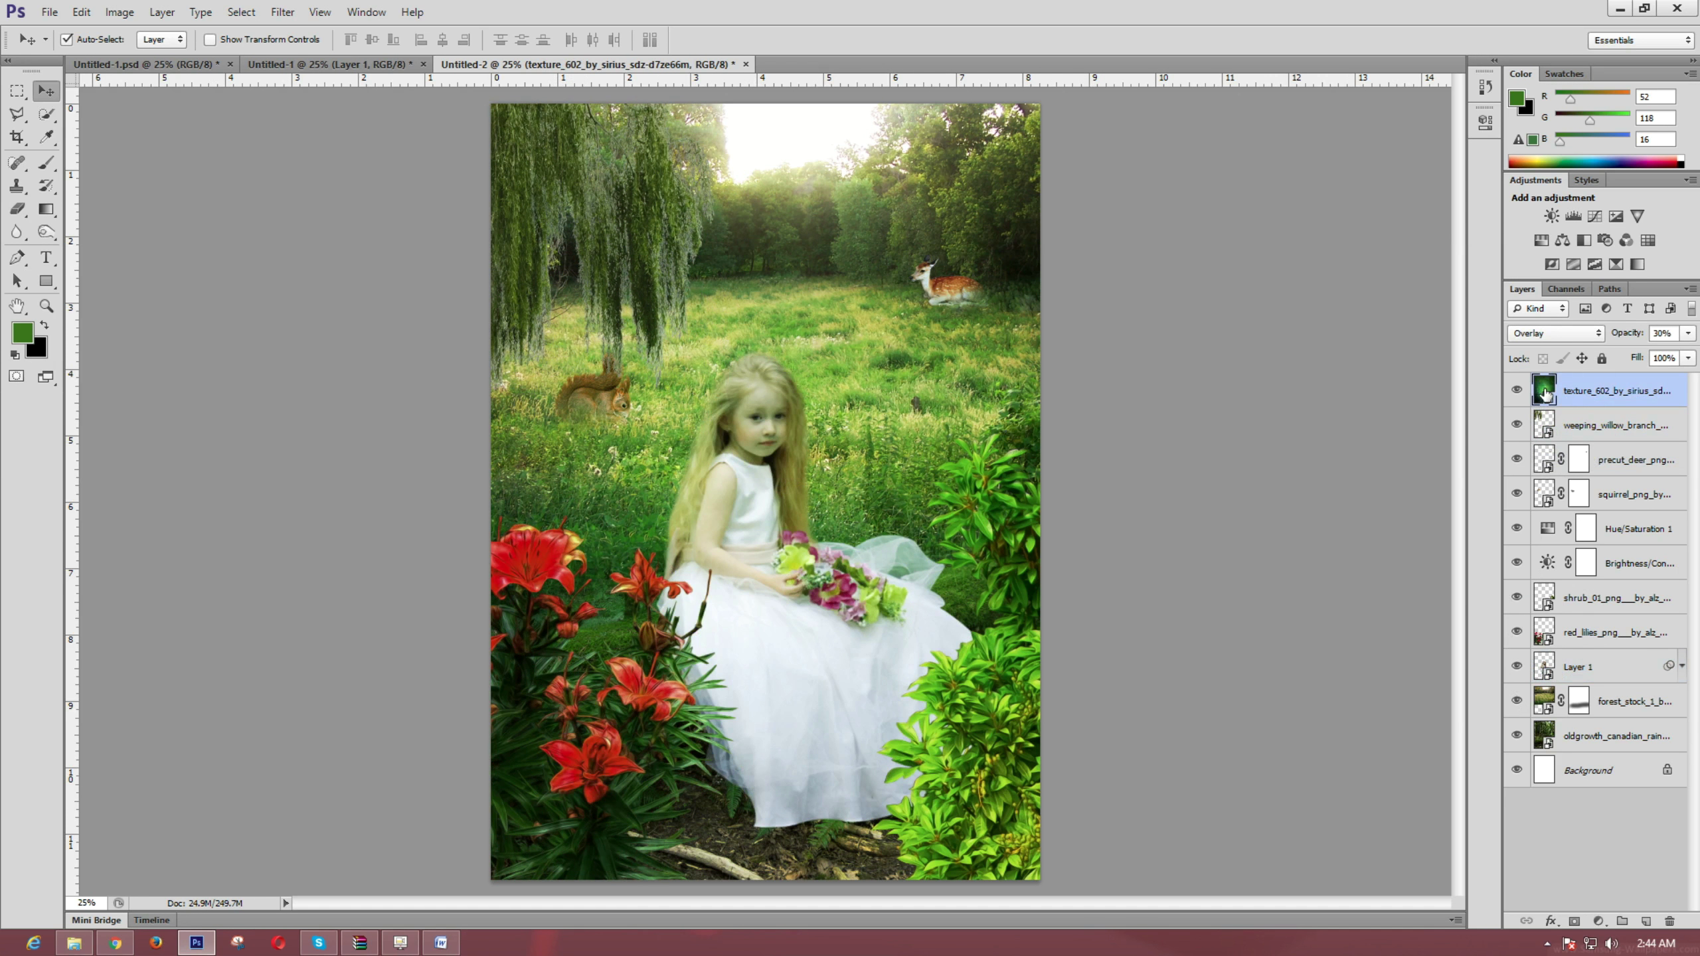
left_click(1574, 922)
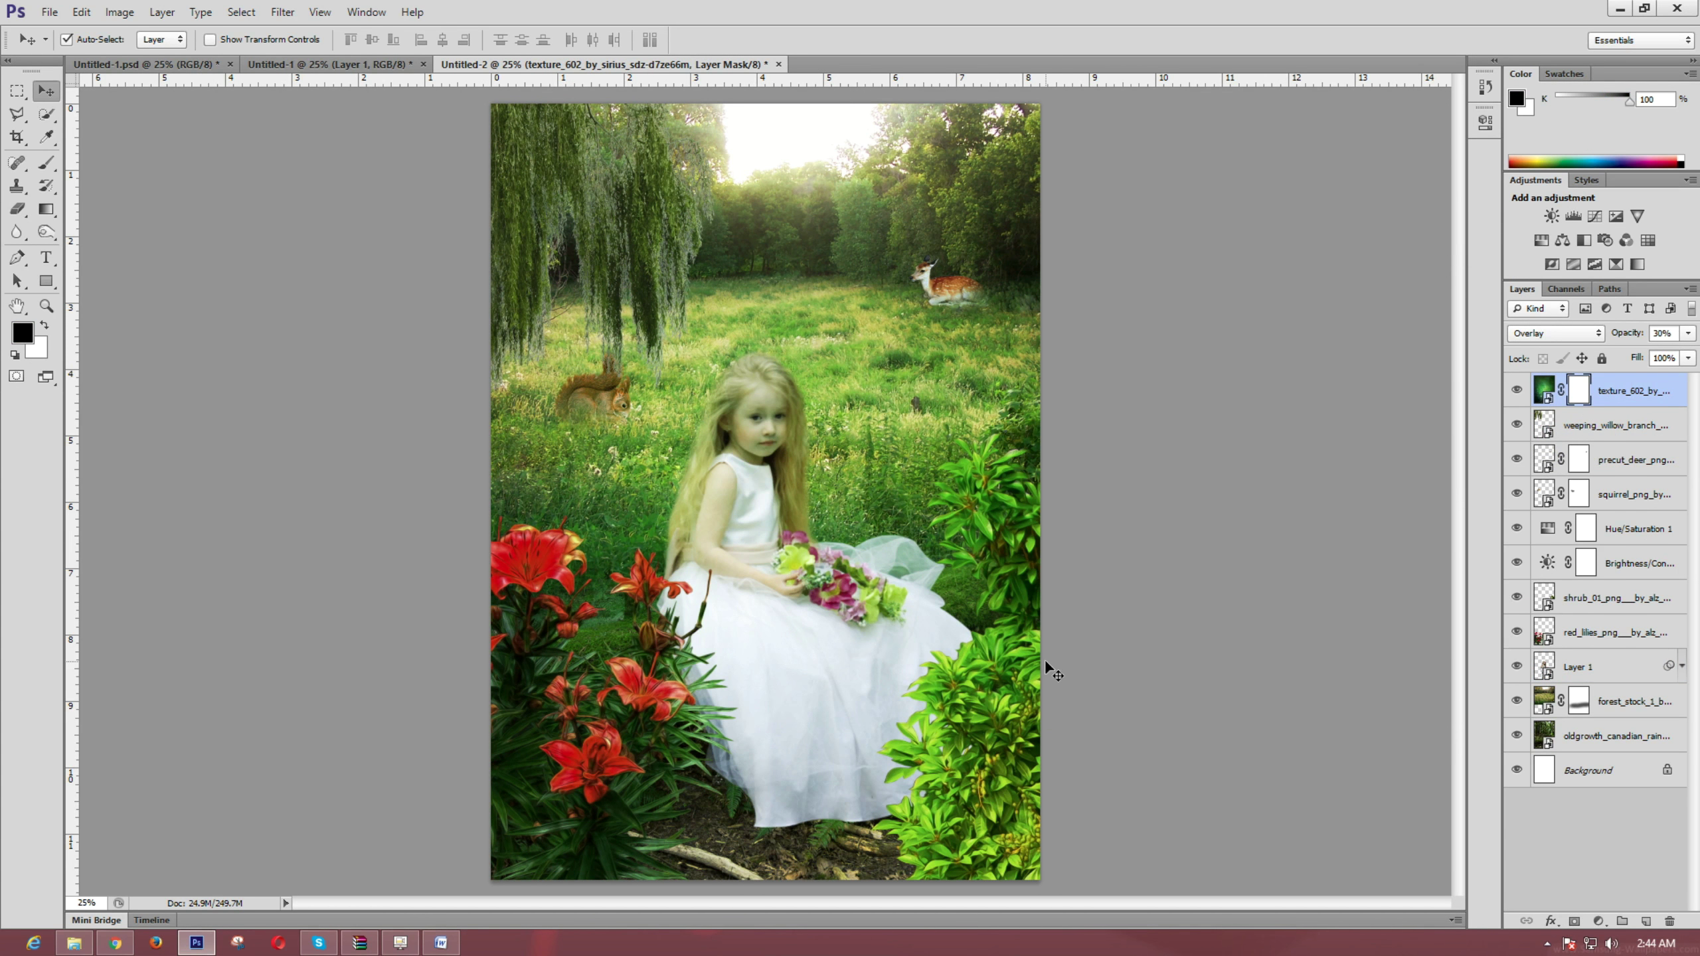
key("ctrl+plus")
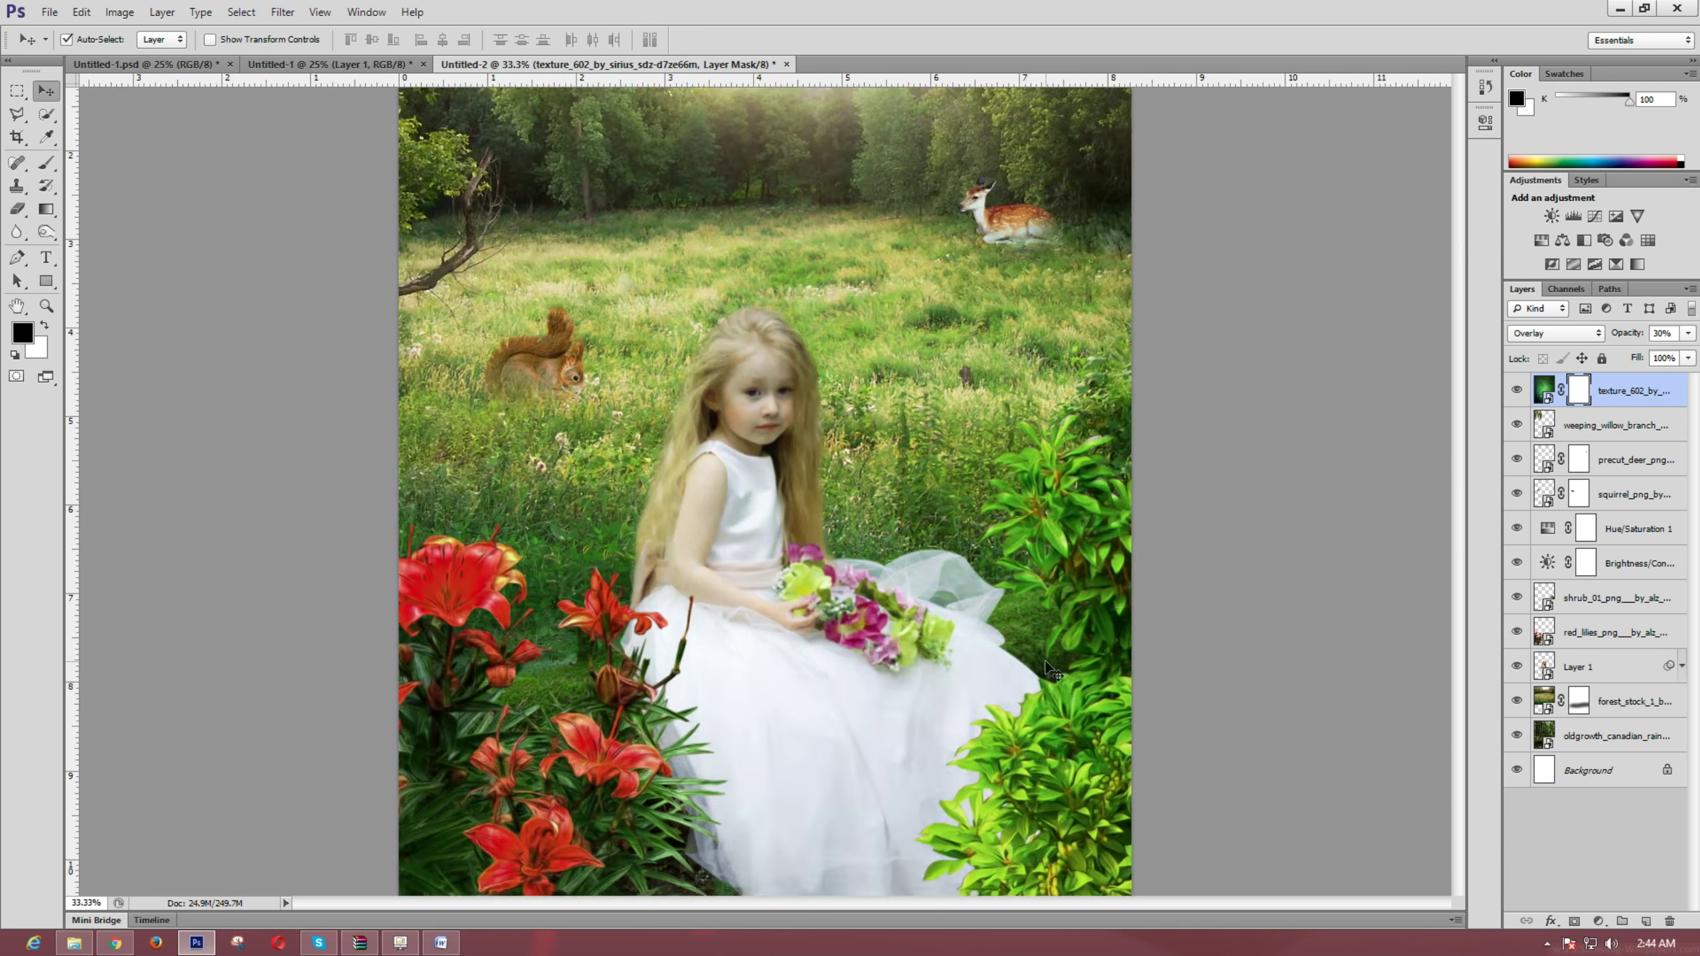
key("ctrl+plus")
Paint black over the girl's face on the mask with a 62% opacity brush.
left_click(46, 162)
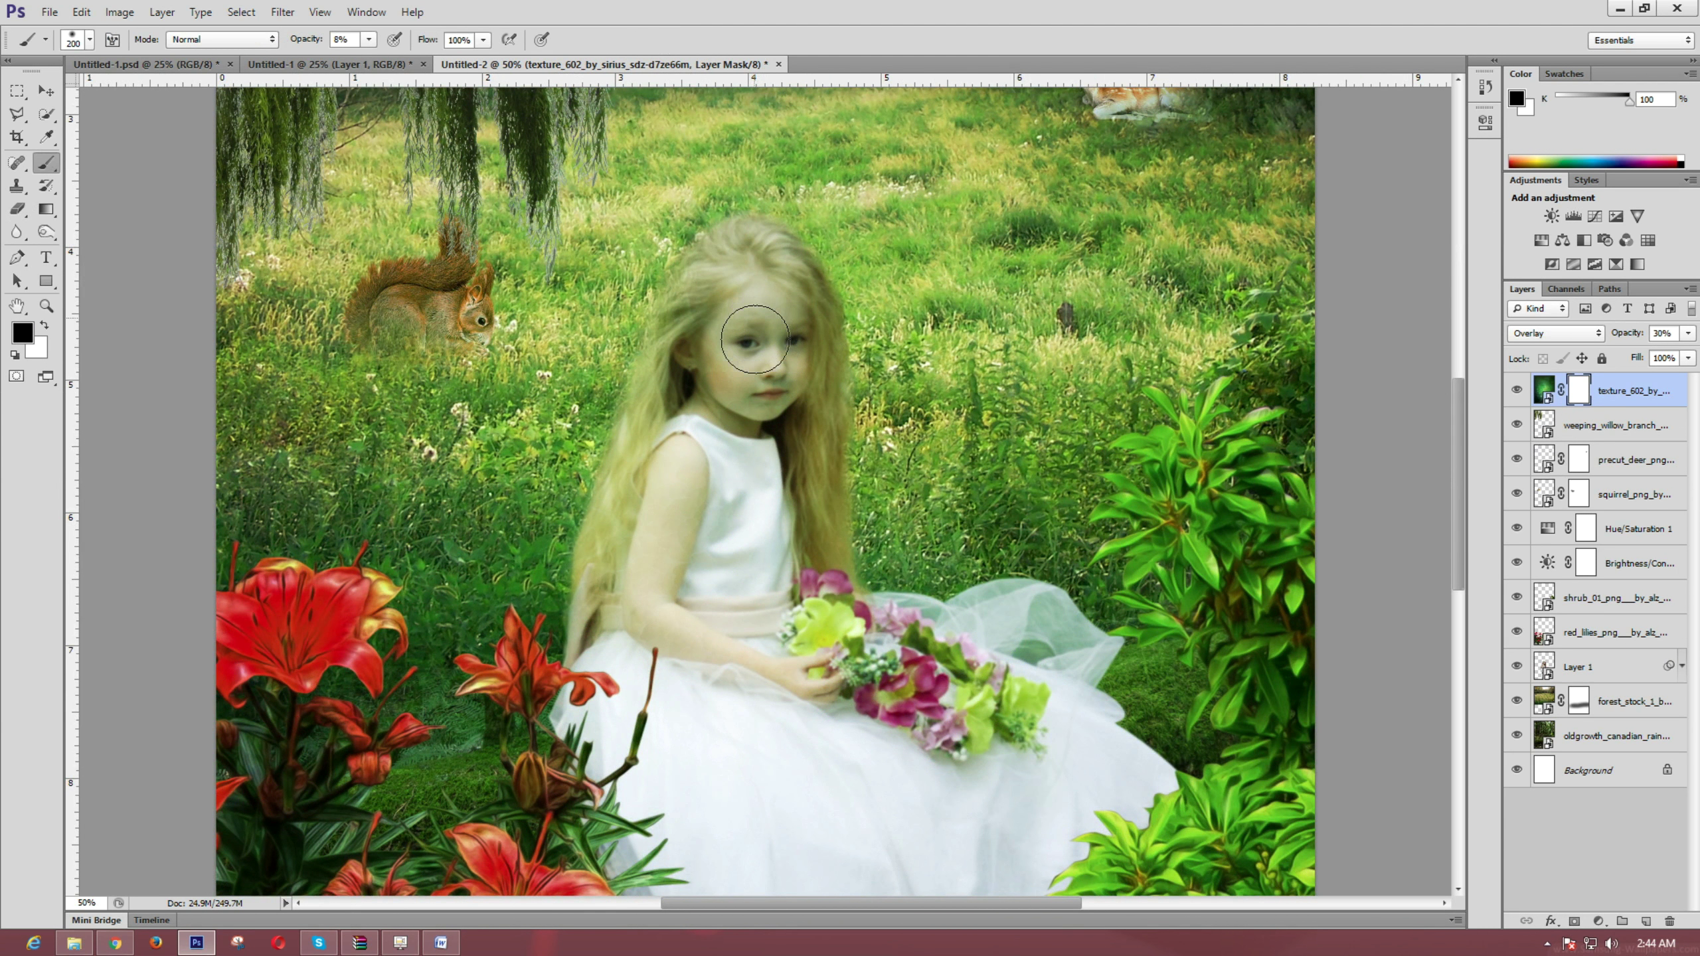
left_click(367, 39)
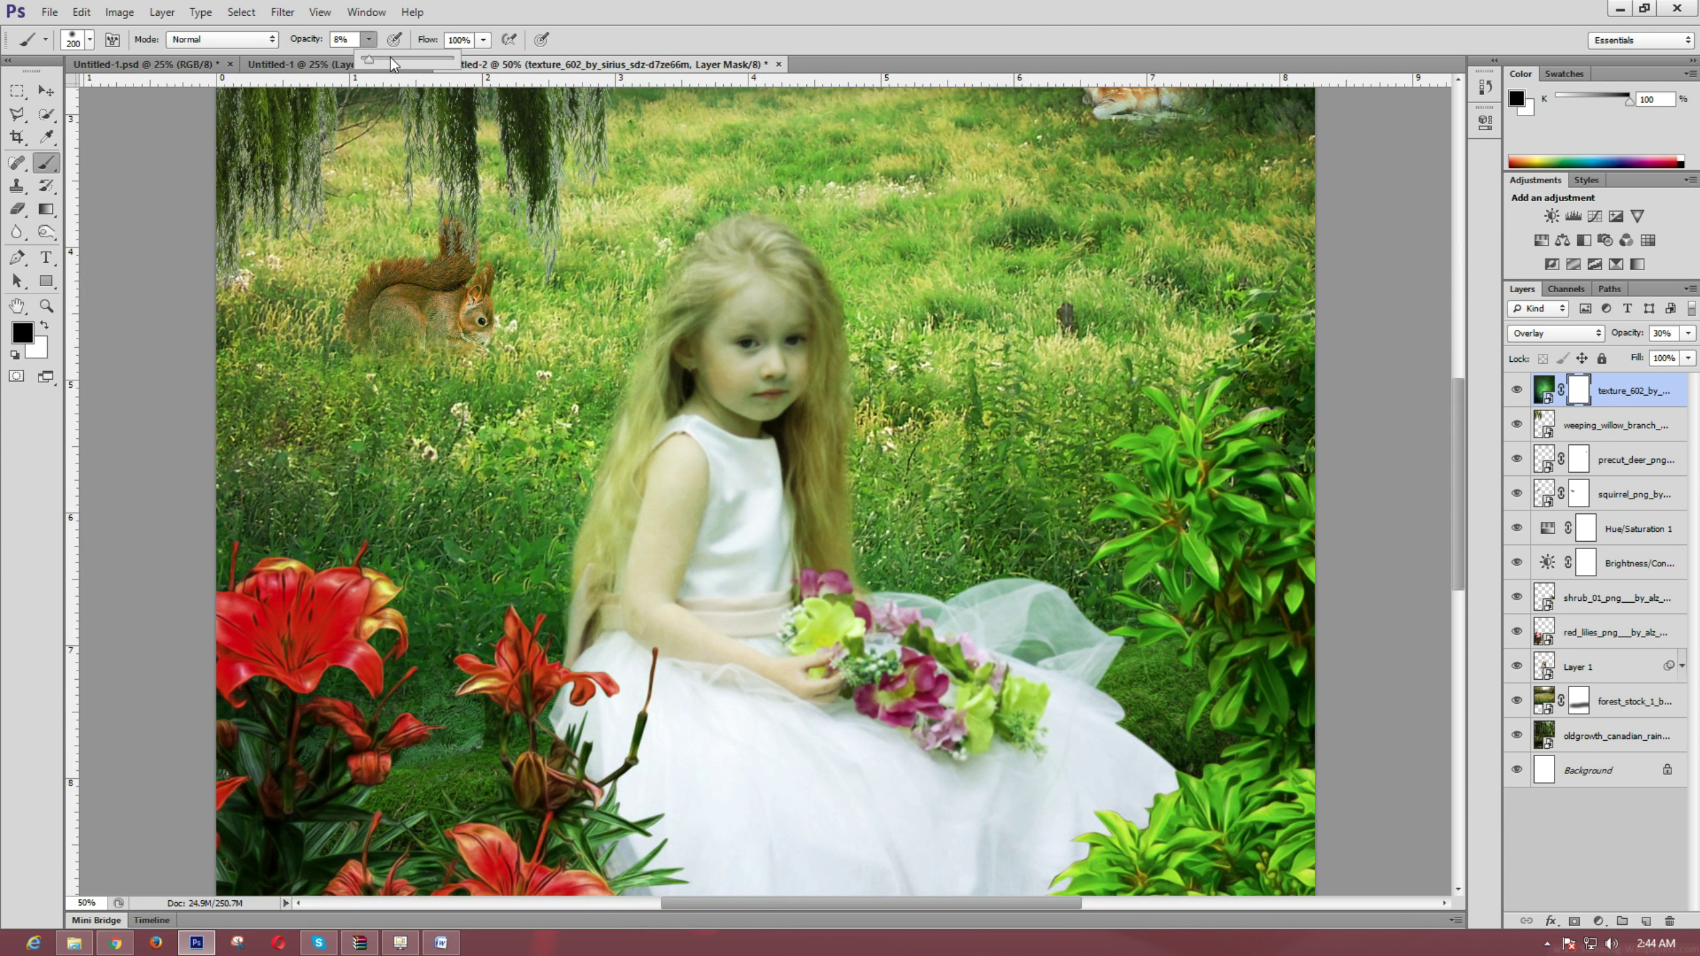
left_click_drag(412, 59, 417, 58)
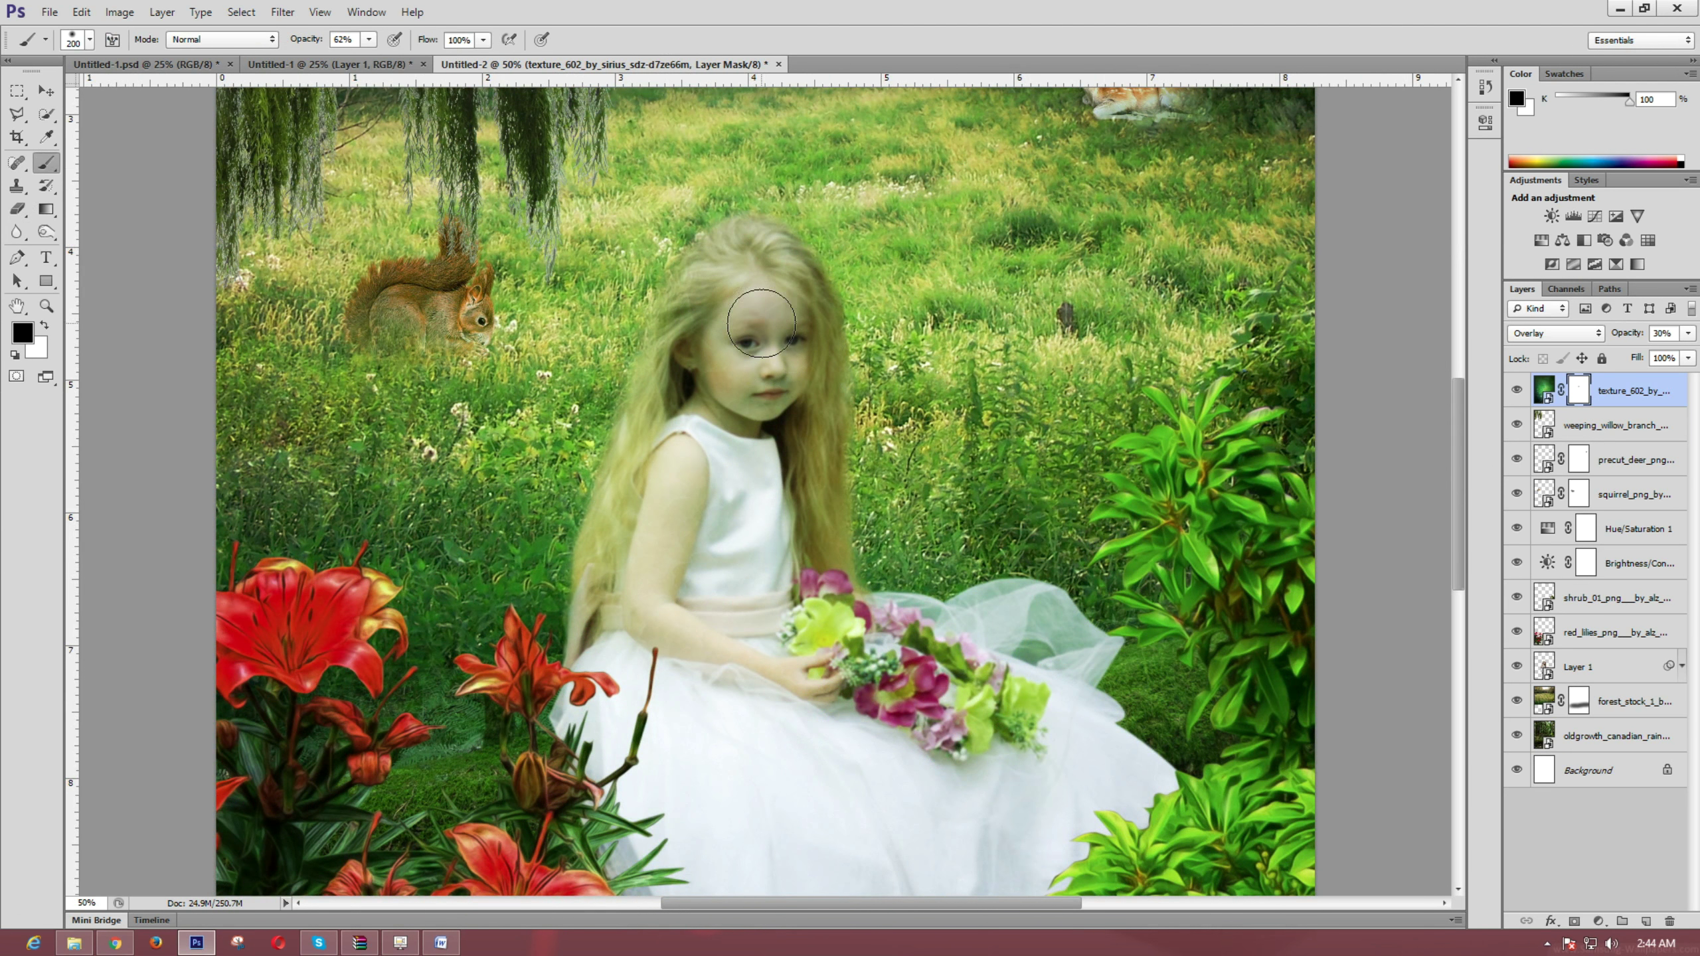
mouse_move(749, 343)
left_mouse_down()
mouse_move(782, 389)
mouse_move(677, 526)
mouse_move(687, 616)
mouse_move(716, 652)
mouse_move(768, 586)
mouse_move(778, 664)
mouse_move(941, 684)
mouse_move(832, 674)
mouse_move(733, 592)
mouse_move(755, 299)
mouse_move(805, 382)
left_mouse_up()
key("ctrl+minus")
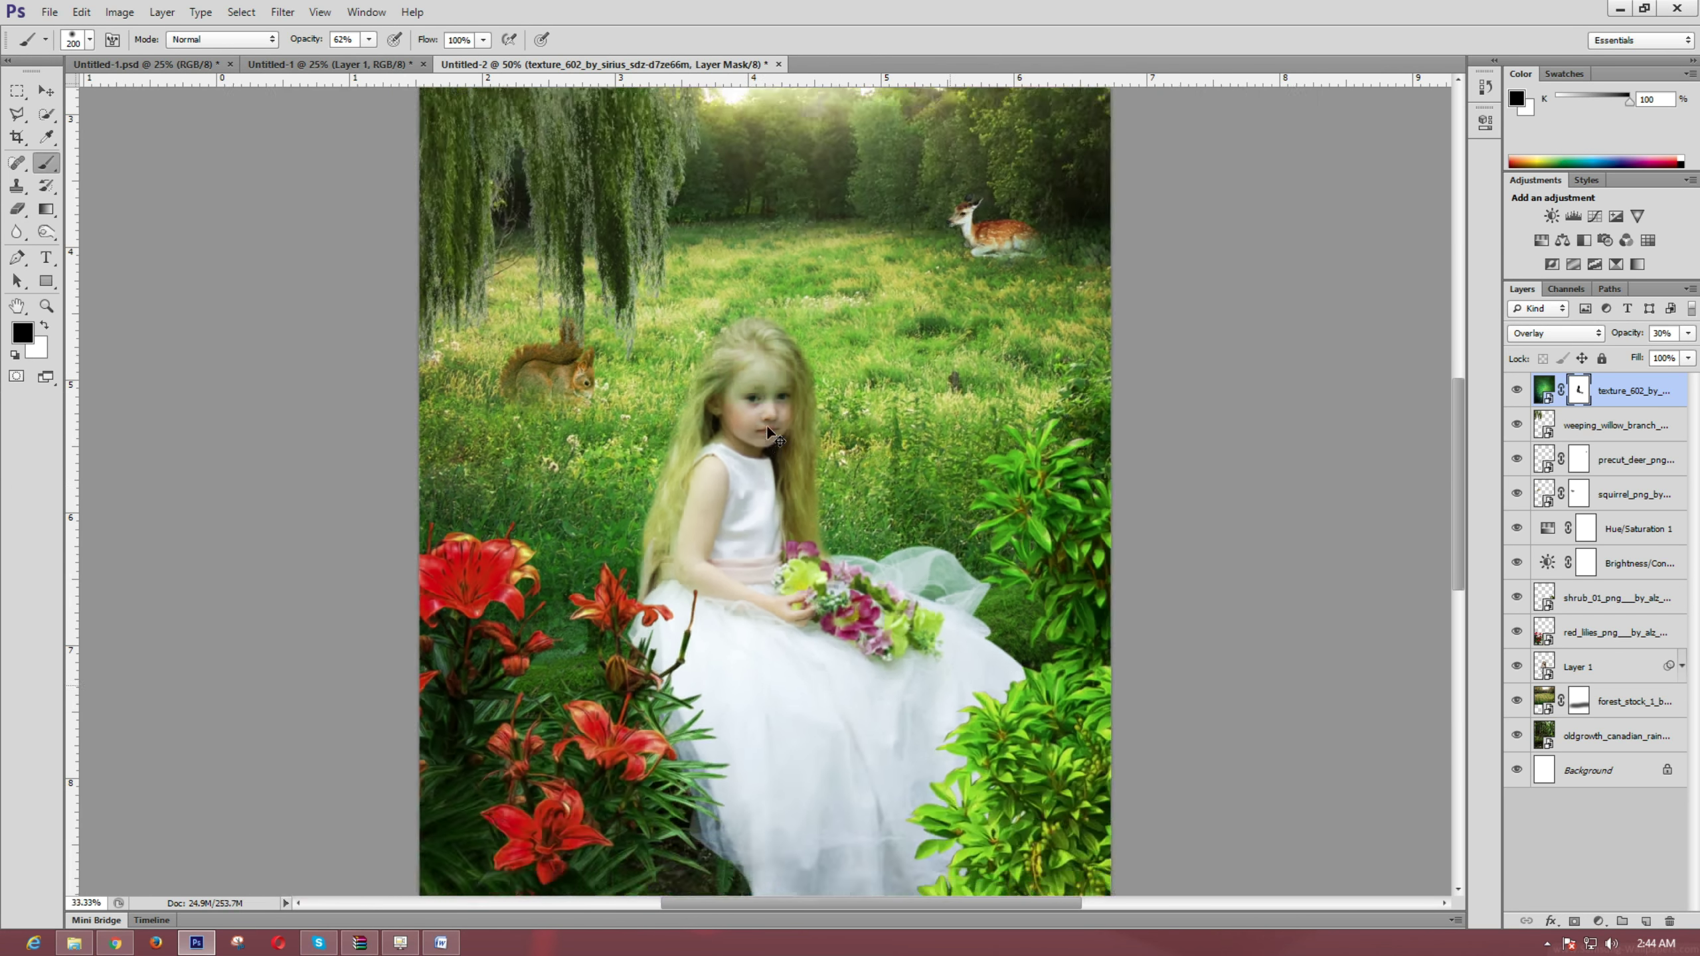
key("ctrl+minus")
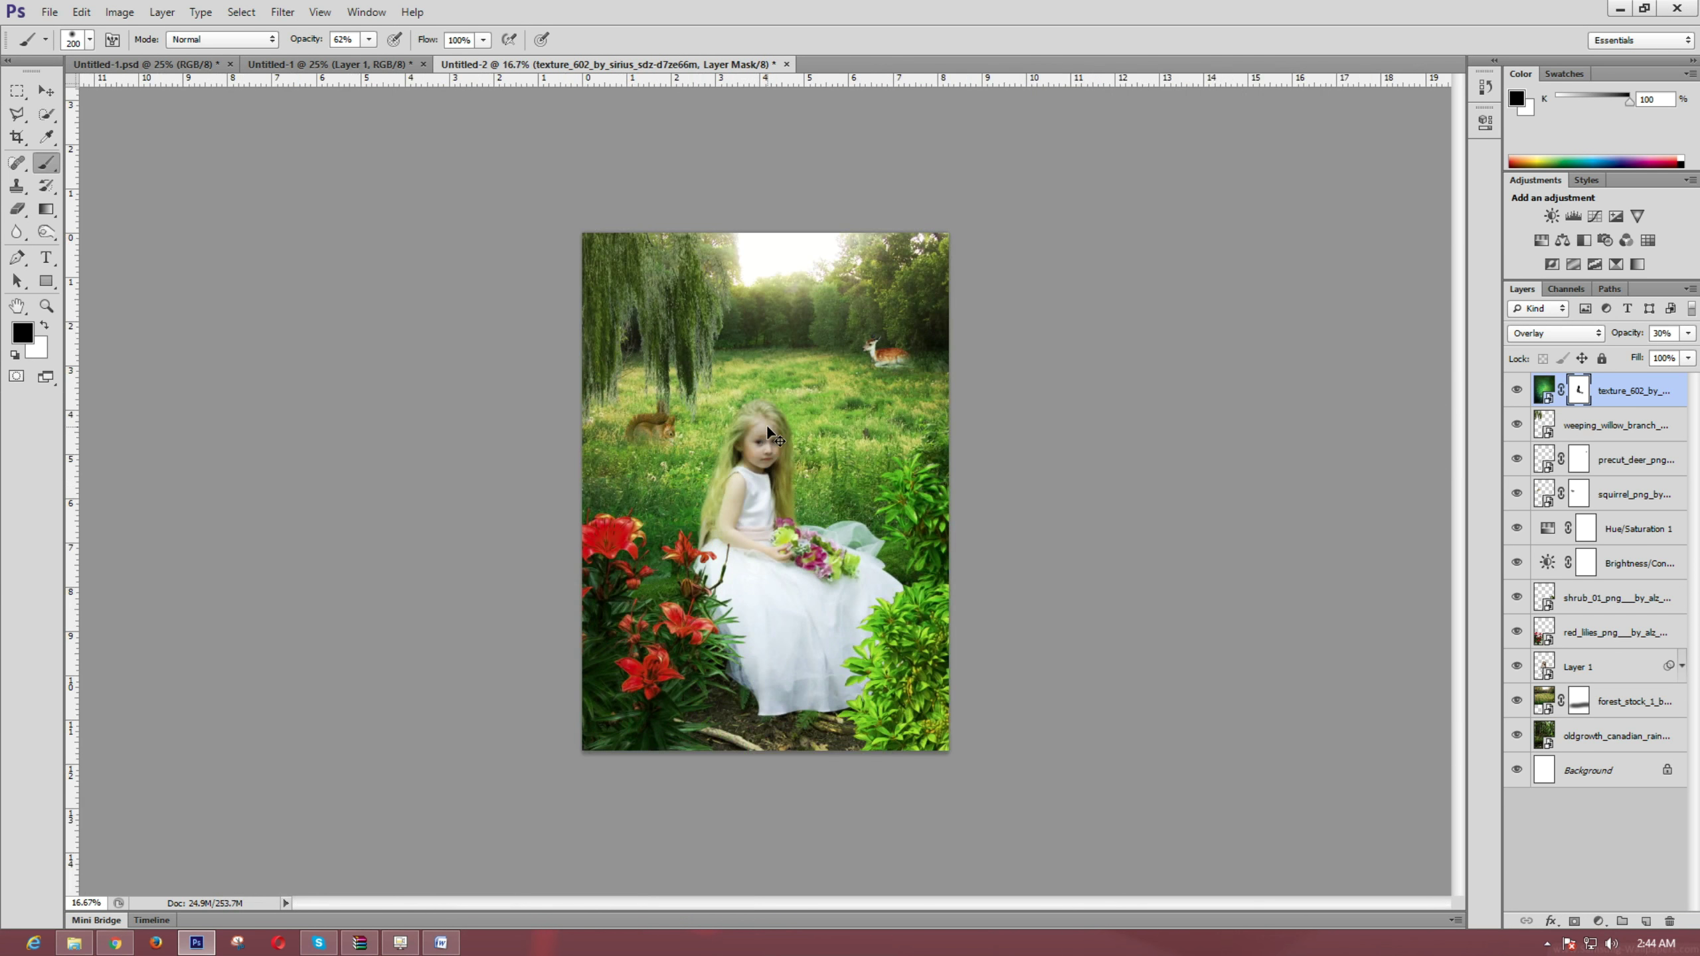
key("ctrl+plus")
key("ctrl+plus")
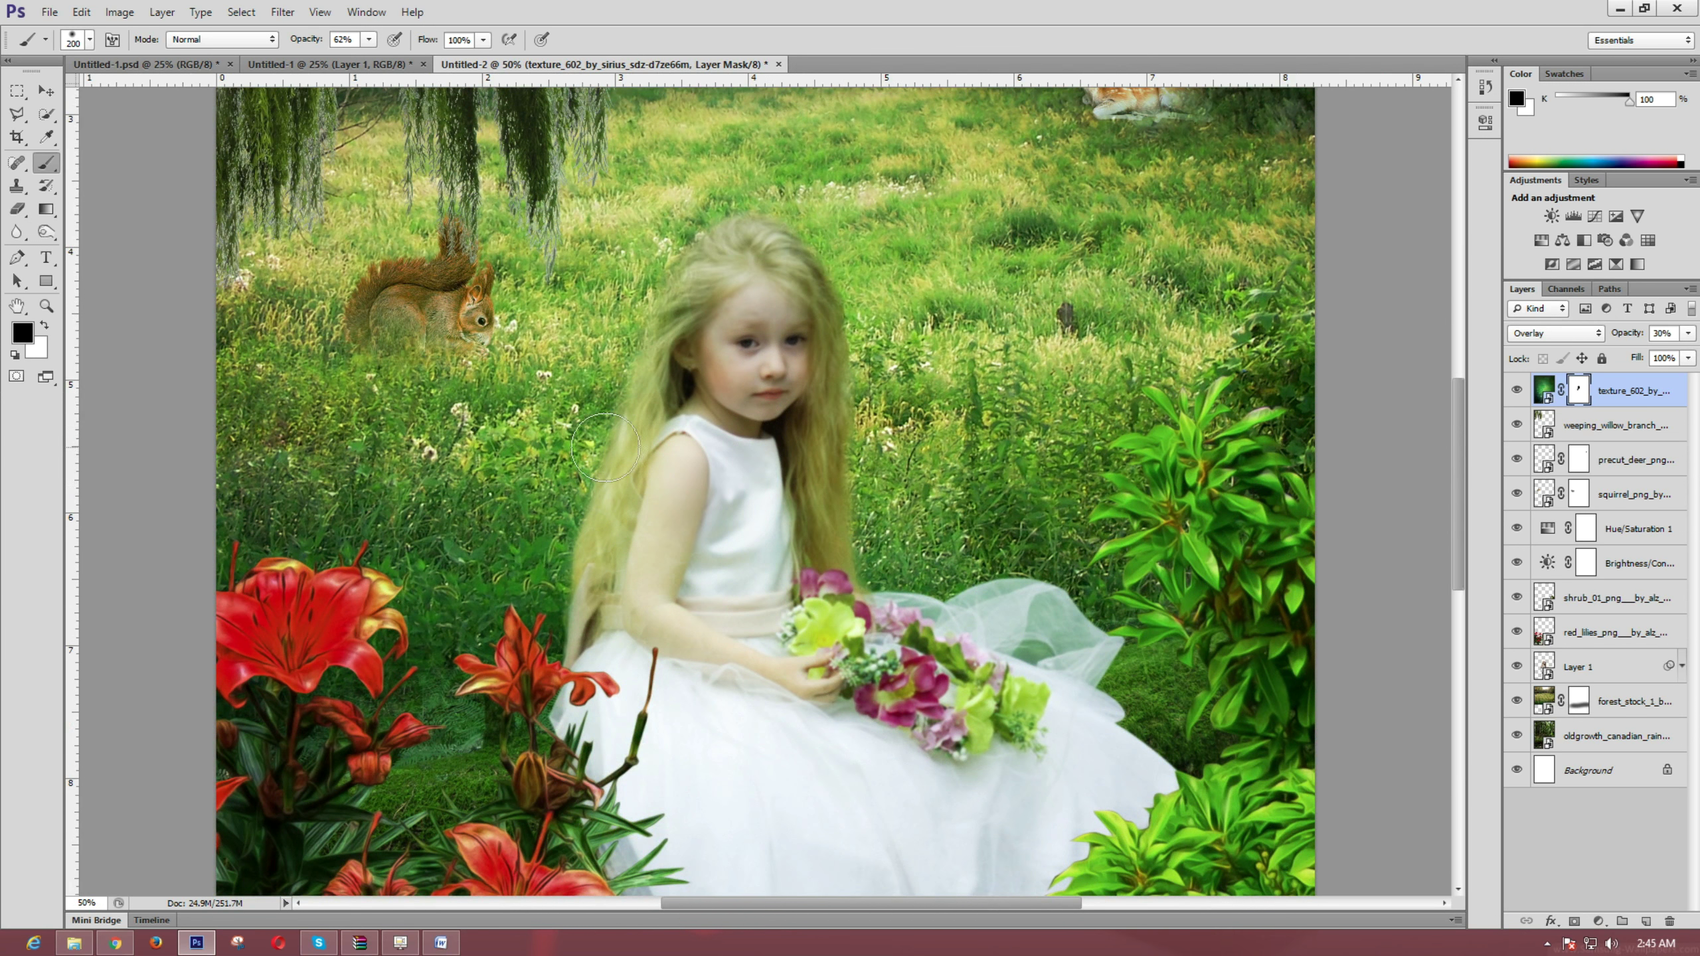
Turn the overlay texture back on and zoom out to the whole composition.
left_click(1517, 391)
key("ctrl+minus")
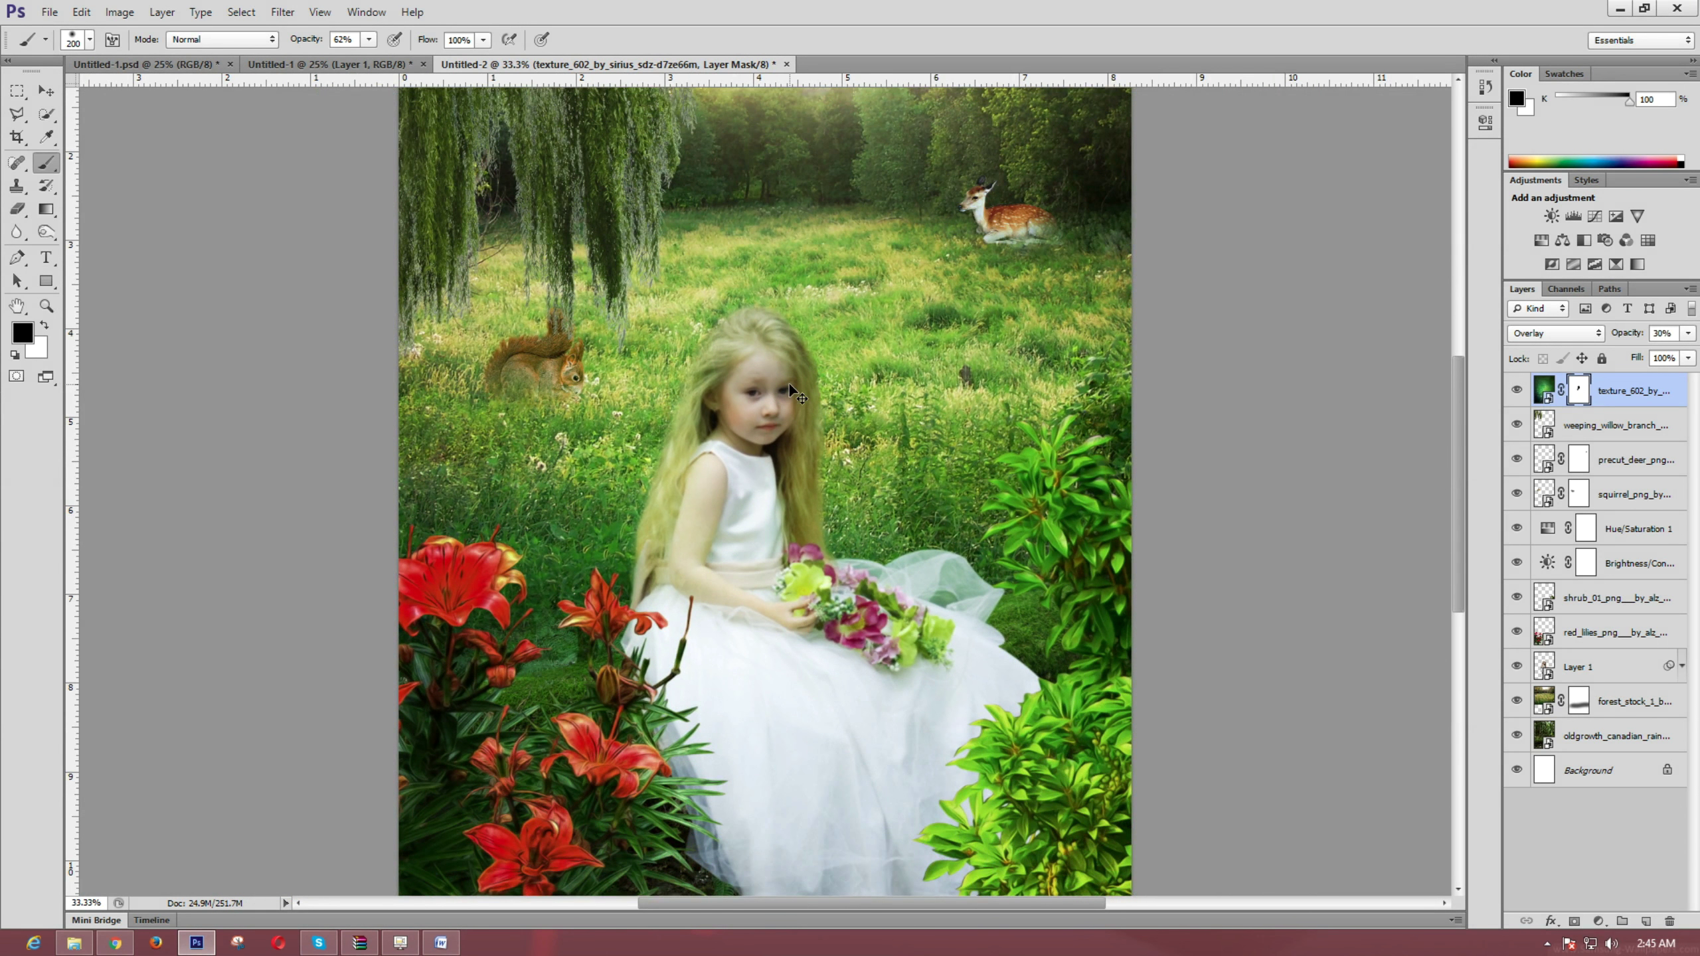
key("ctrl+minus")
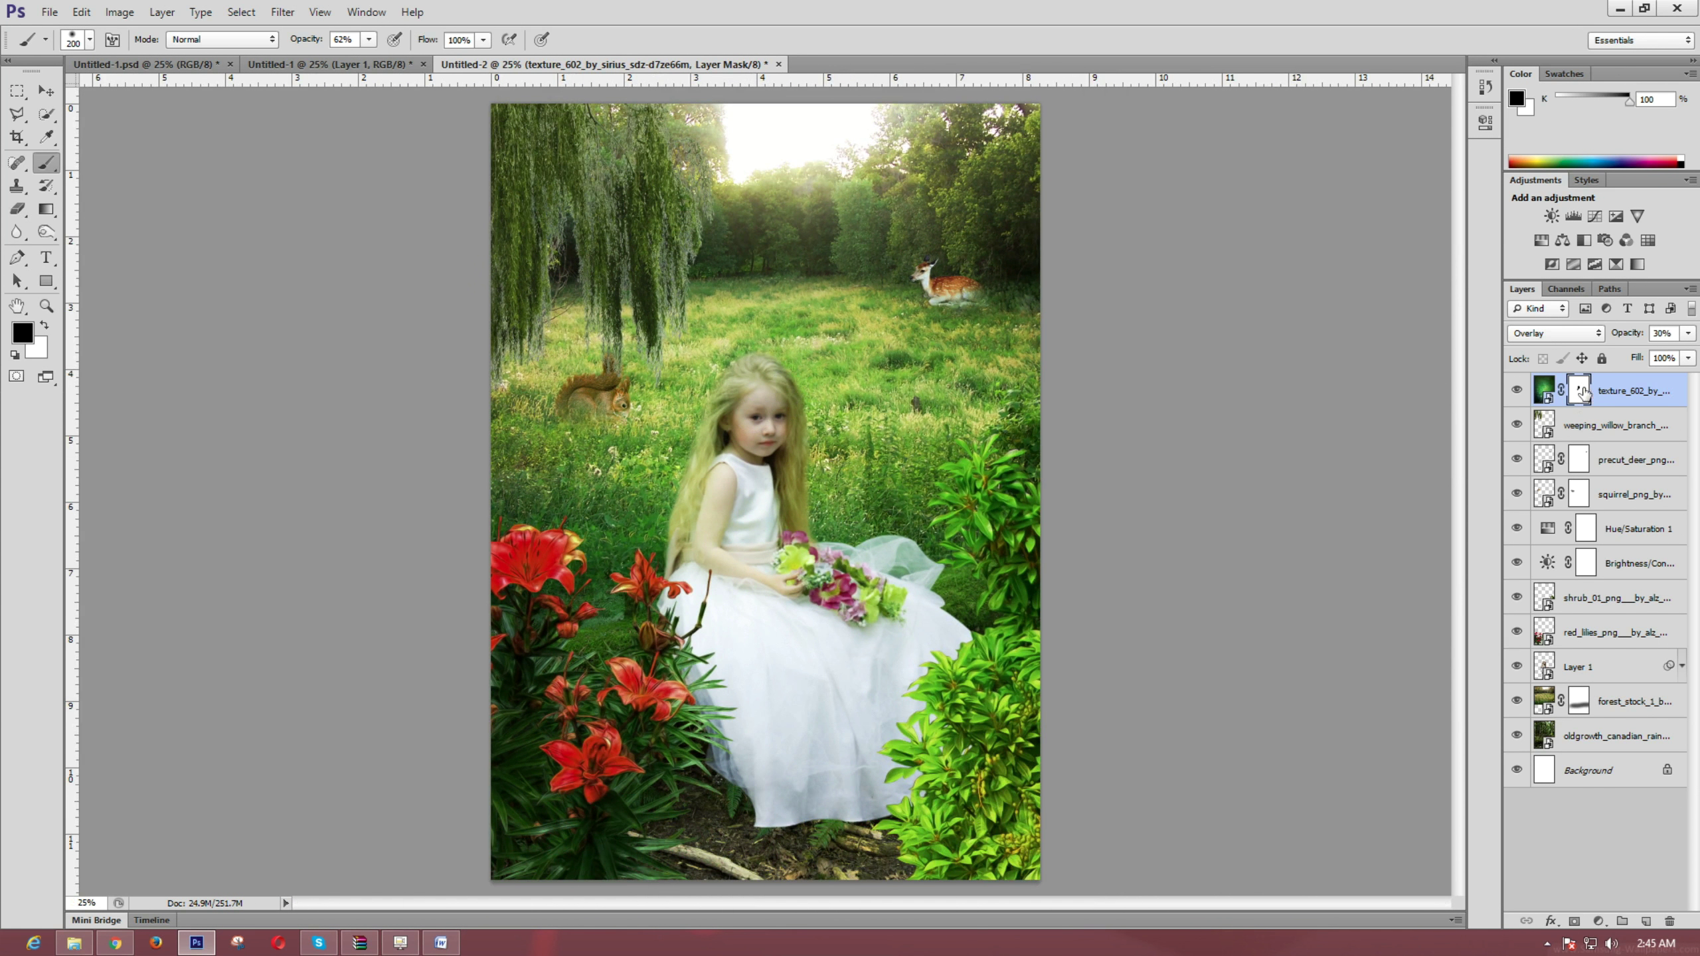
left_click(1599, 922)
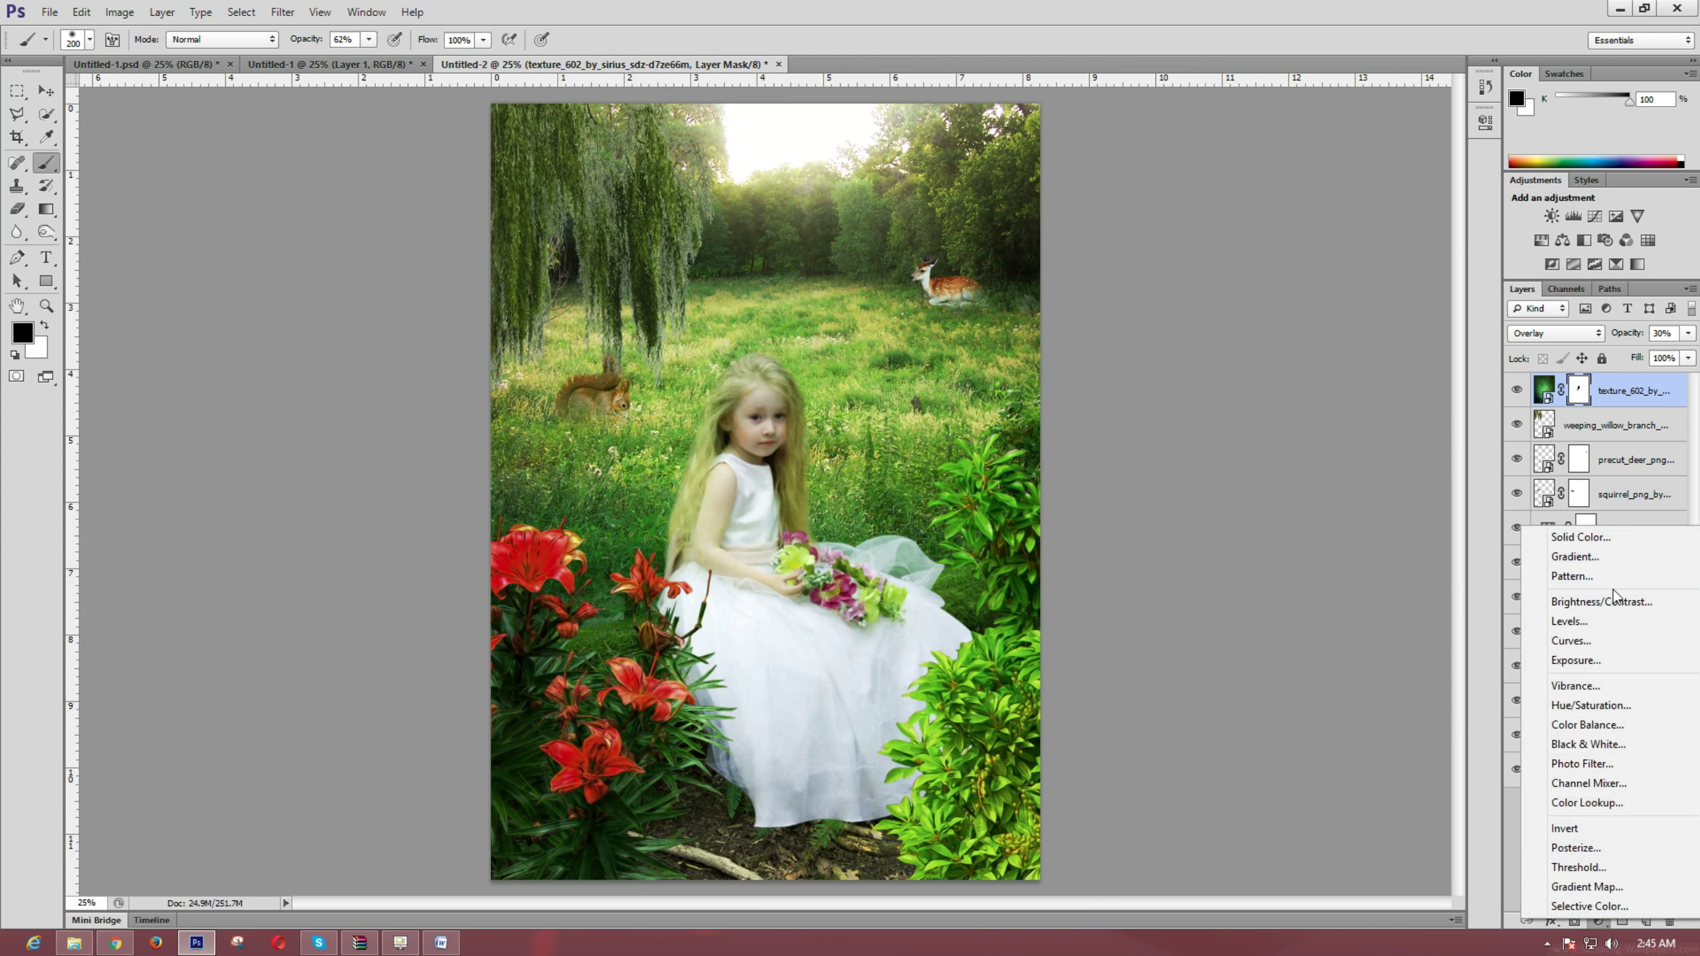
Add a Hue/Saturation adjustment layer and settle its Hue at -1.
left_click(1586, 706)
left_click_drag(1334, 233, 1324, 234)
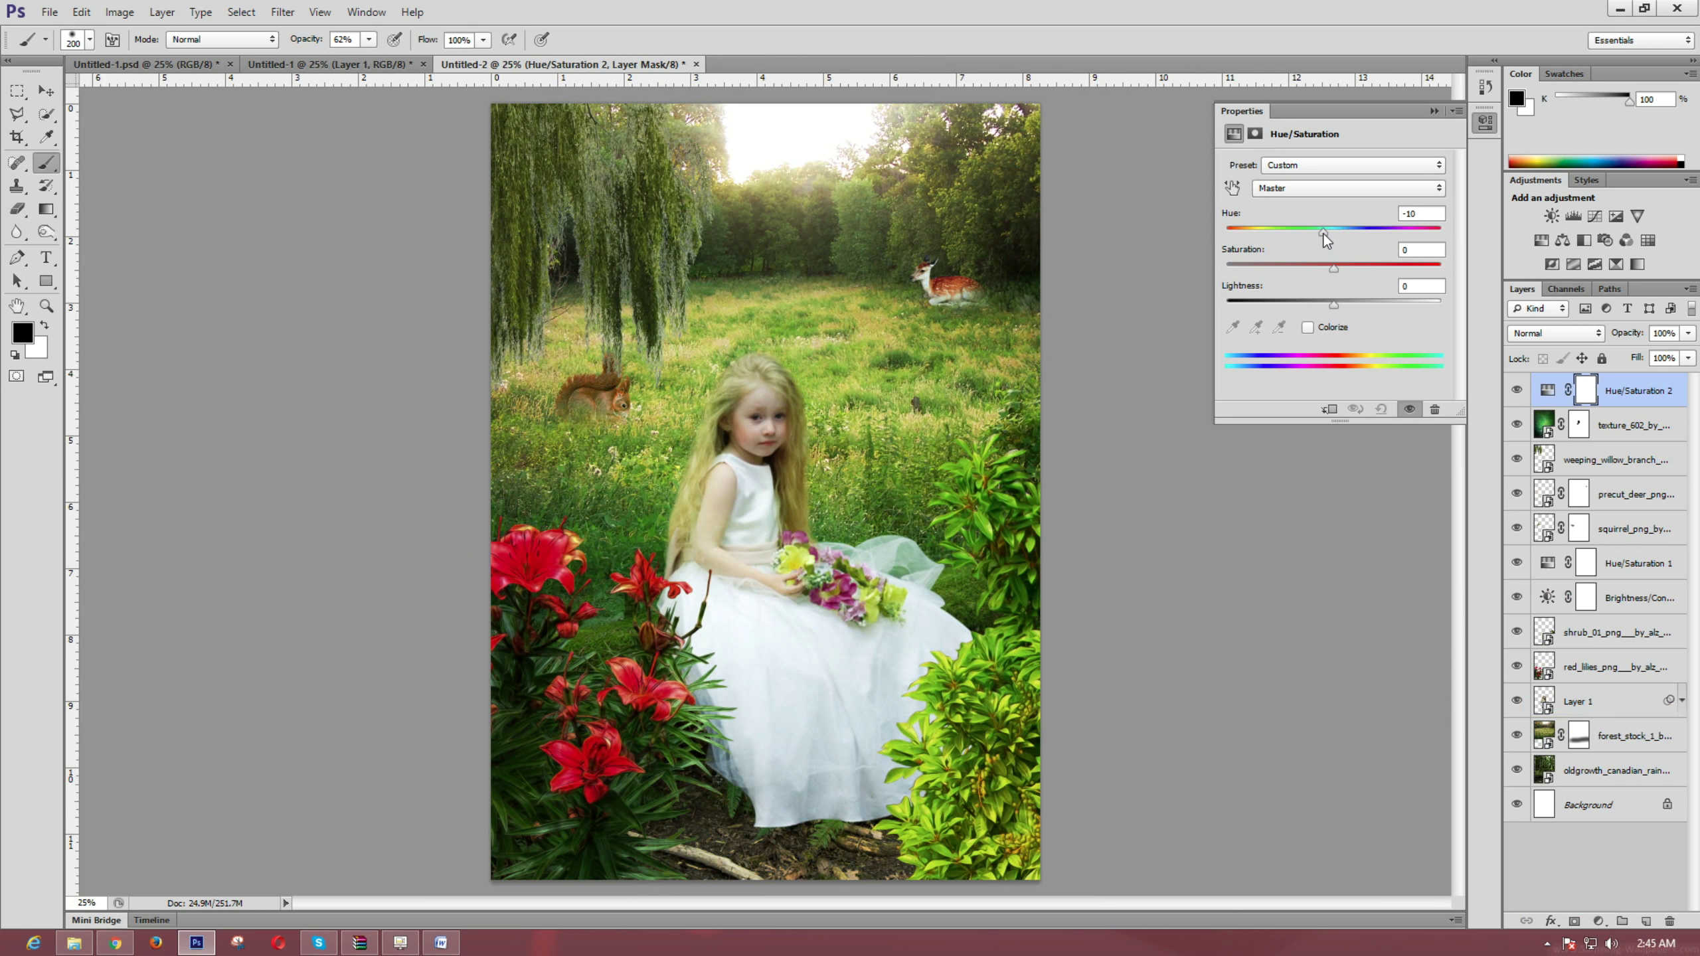
left_click_drag(1313, 234, 1331, 236)
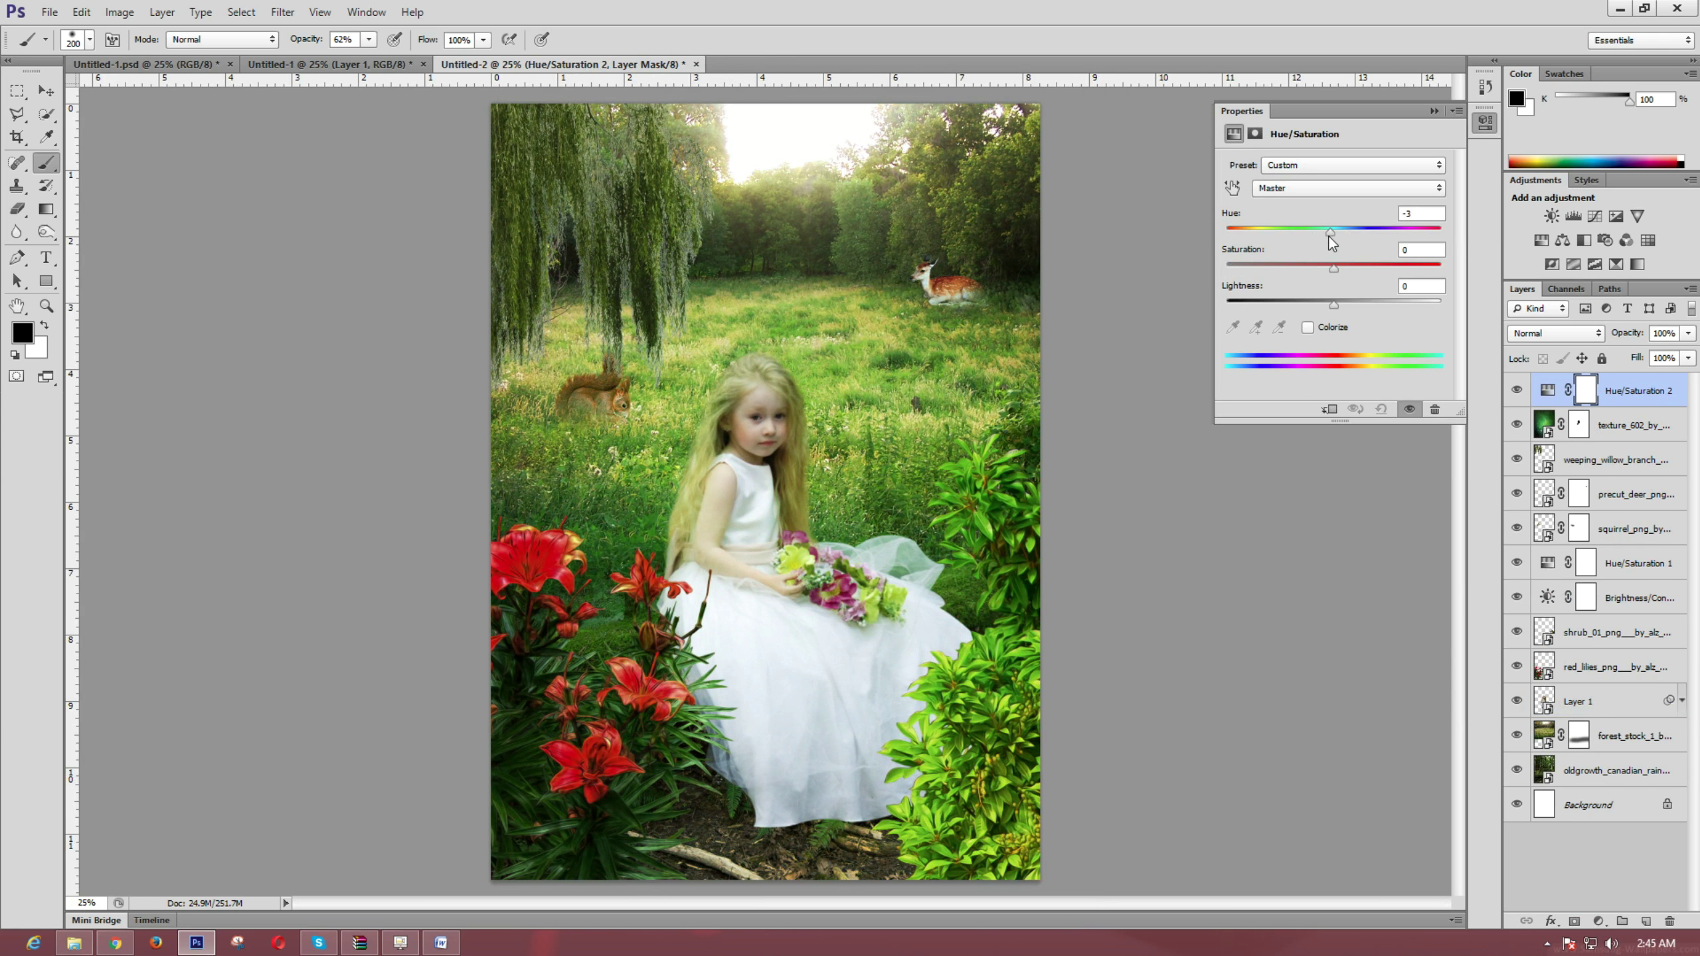
left_click_drag(1331, 237, 1334, 233)
left_click(45, 91)
Select all layers from Hue/Saturation 2 down to the forest base and group them into Group 1.
left_click(310, 391)
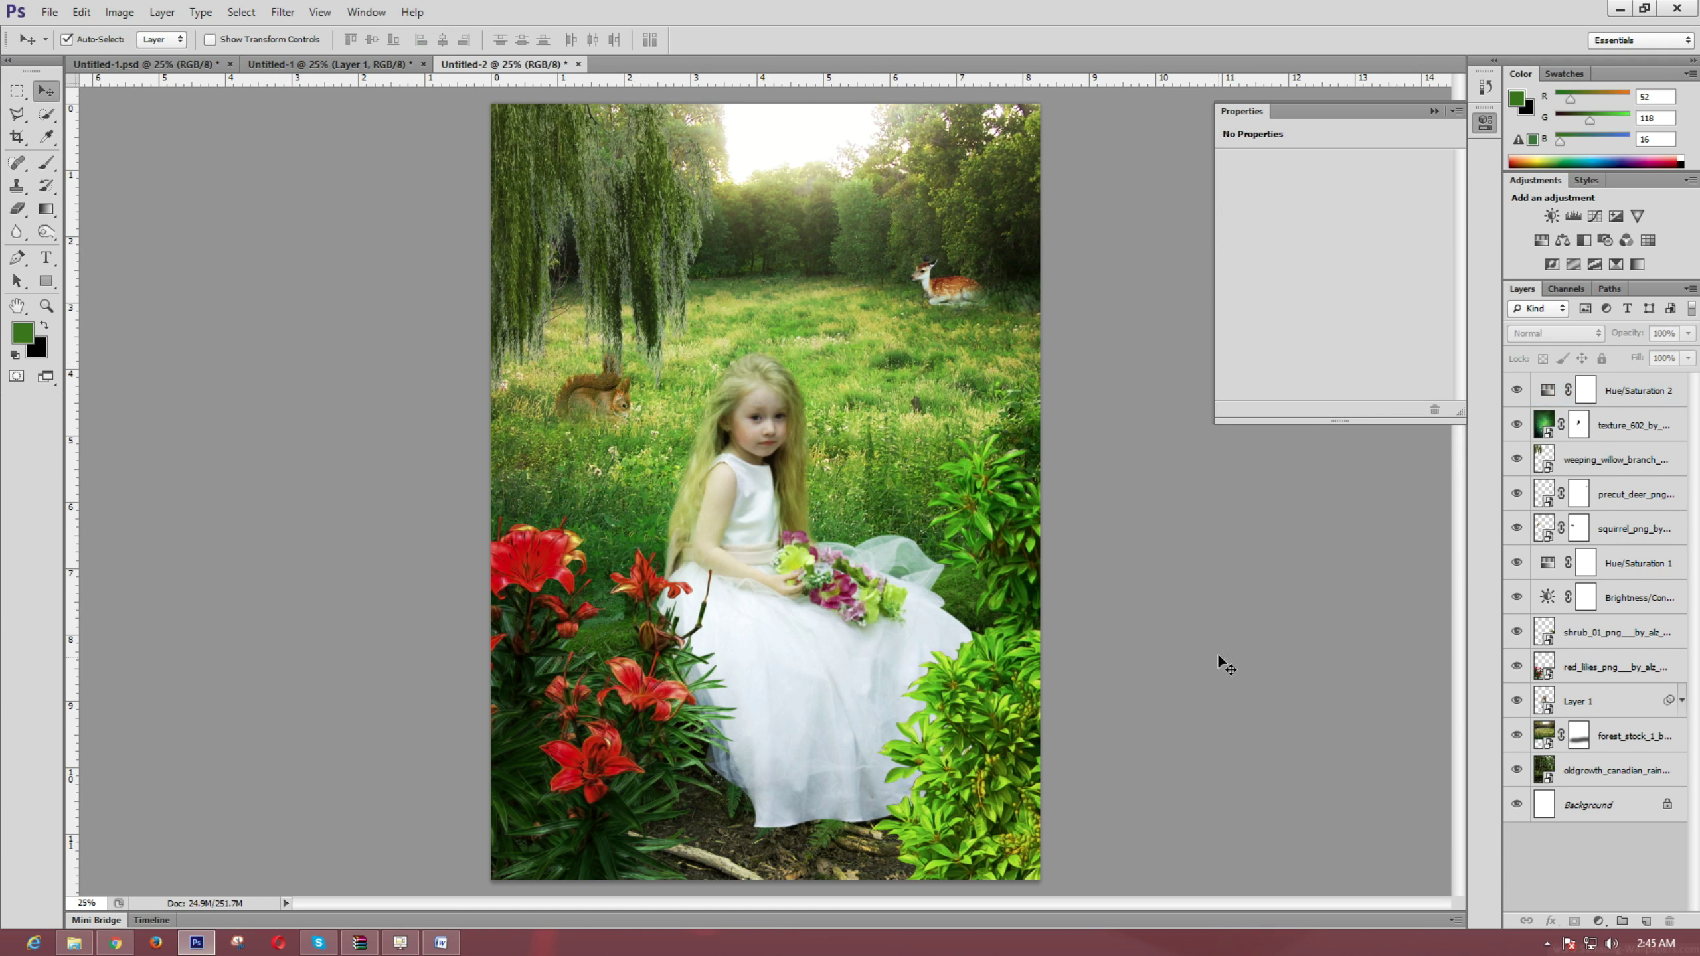
left_click(1587, 395)
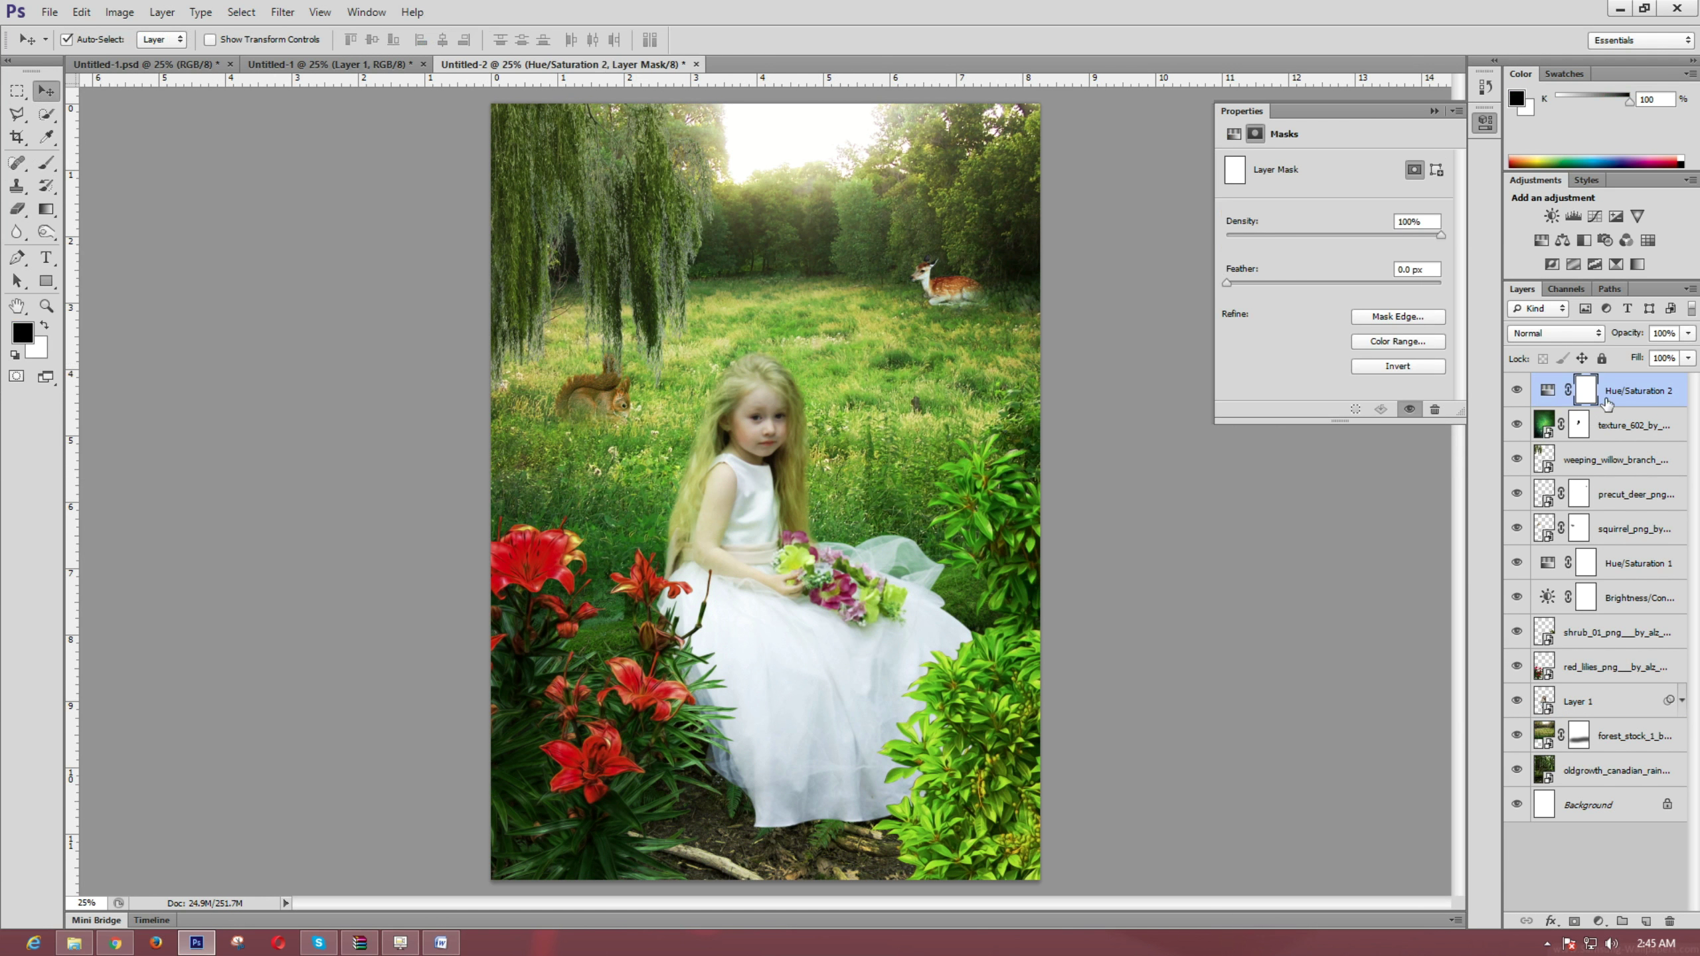
left_click(1597, 777, "shift")
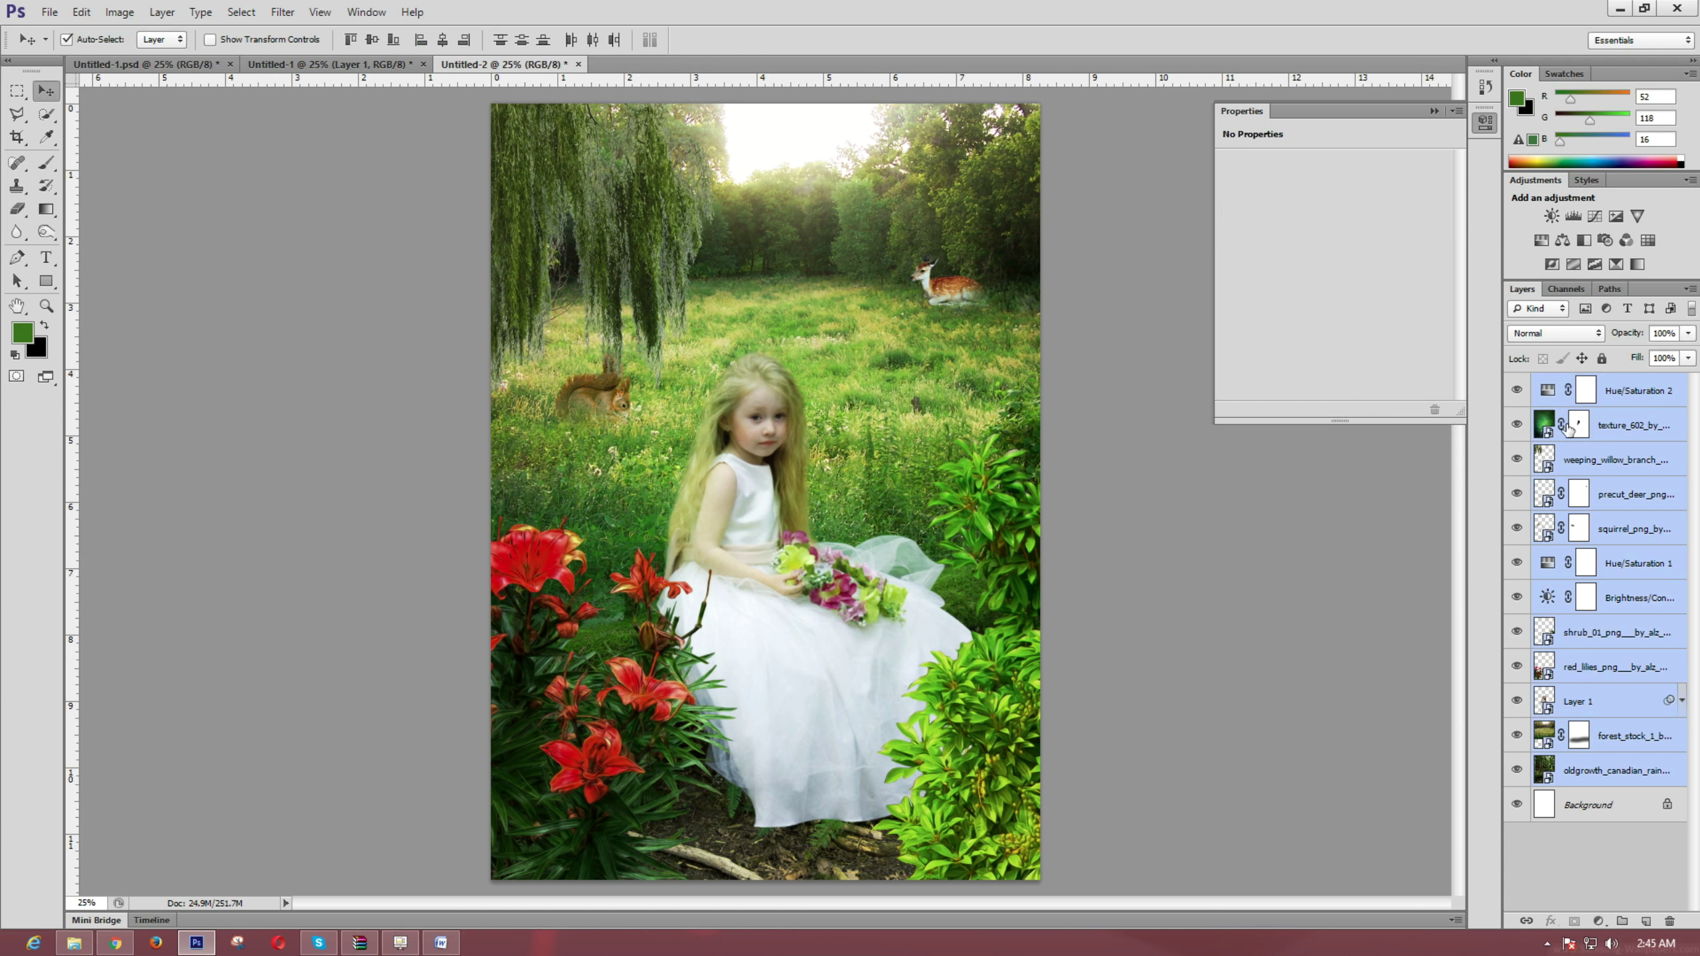
left_click(1517, 383)
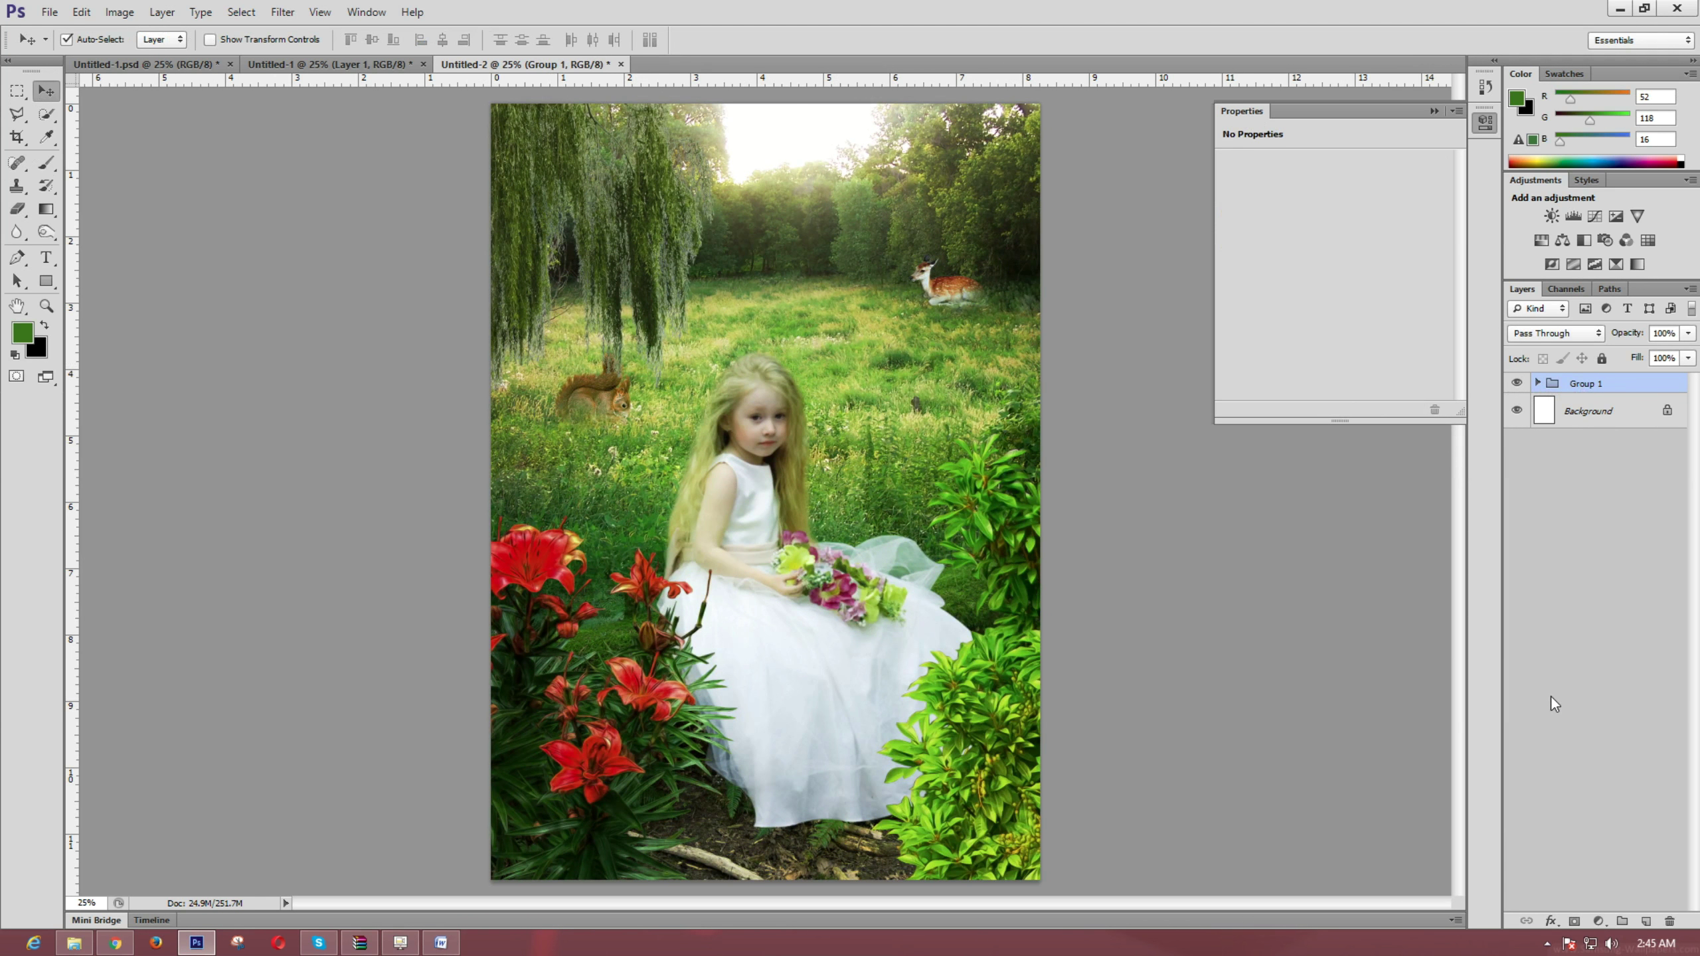
Stamp a merged copy into Layer 2, check it against Group 1, and expand the group.
key("ctrl+alt+shift+e")
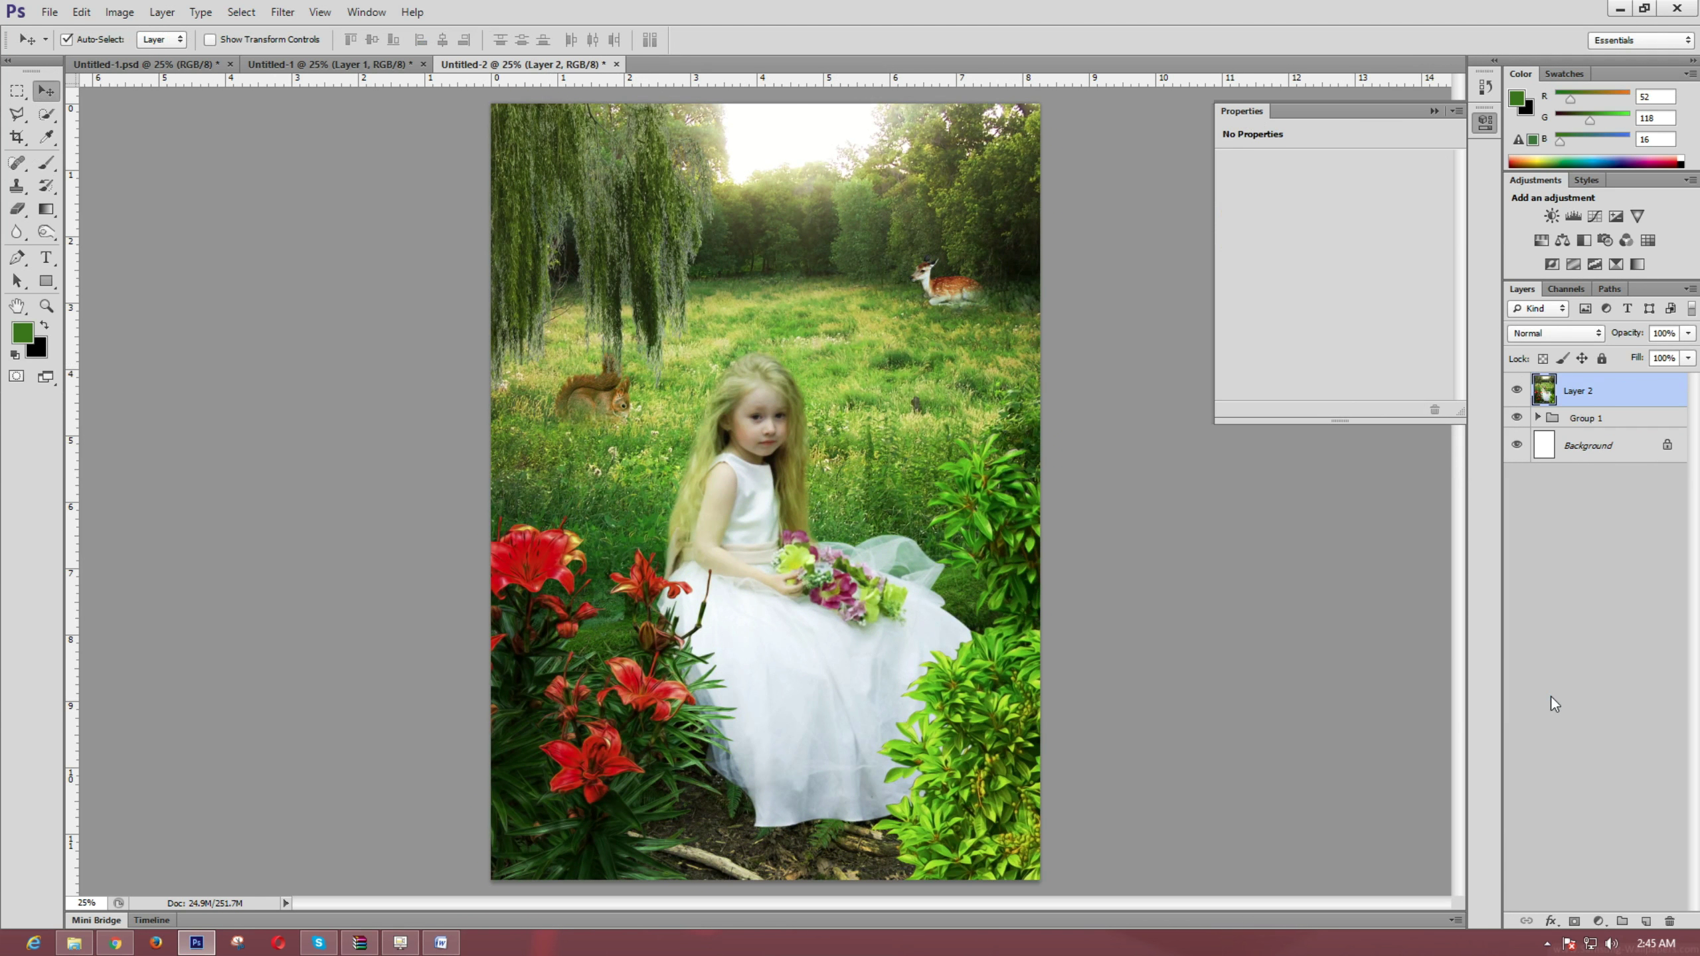
left_click(1517, 417)
left_click(1517, 390)
left_click(294, 352)
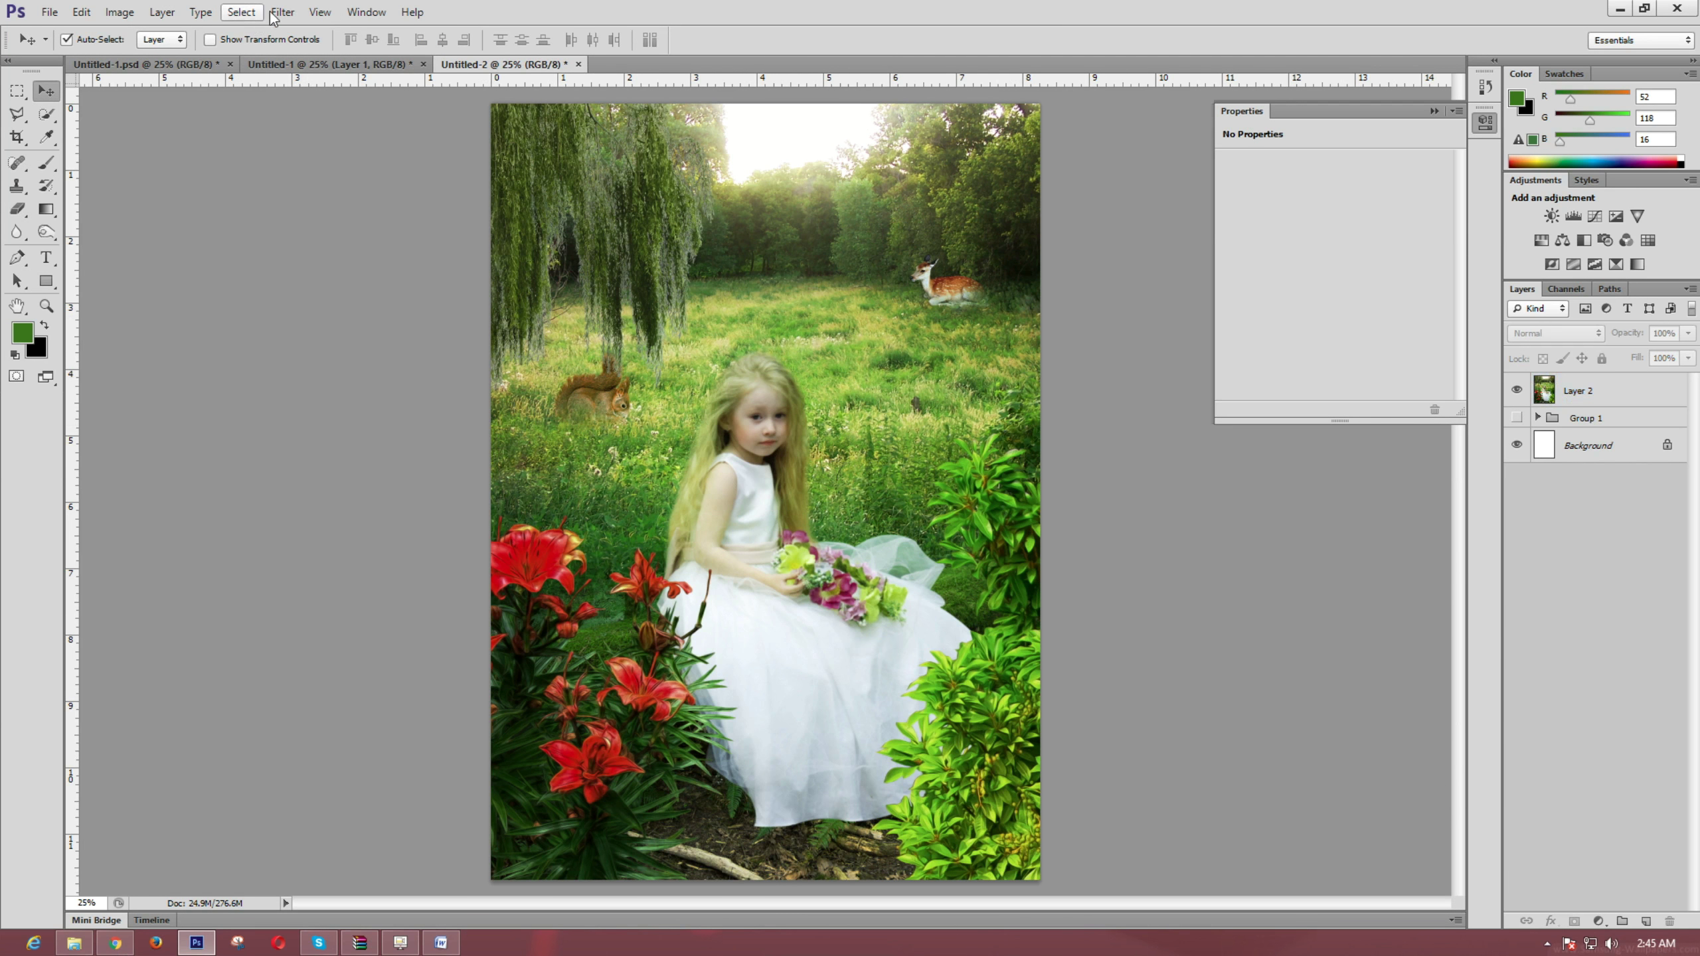
left_click(821, 418)
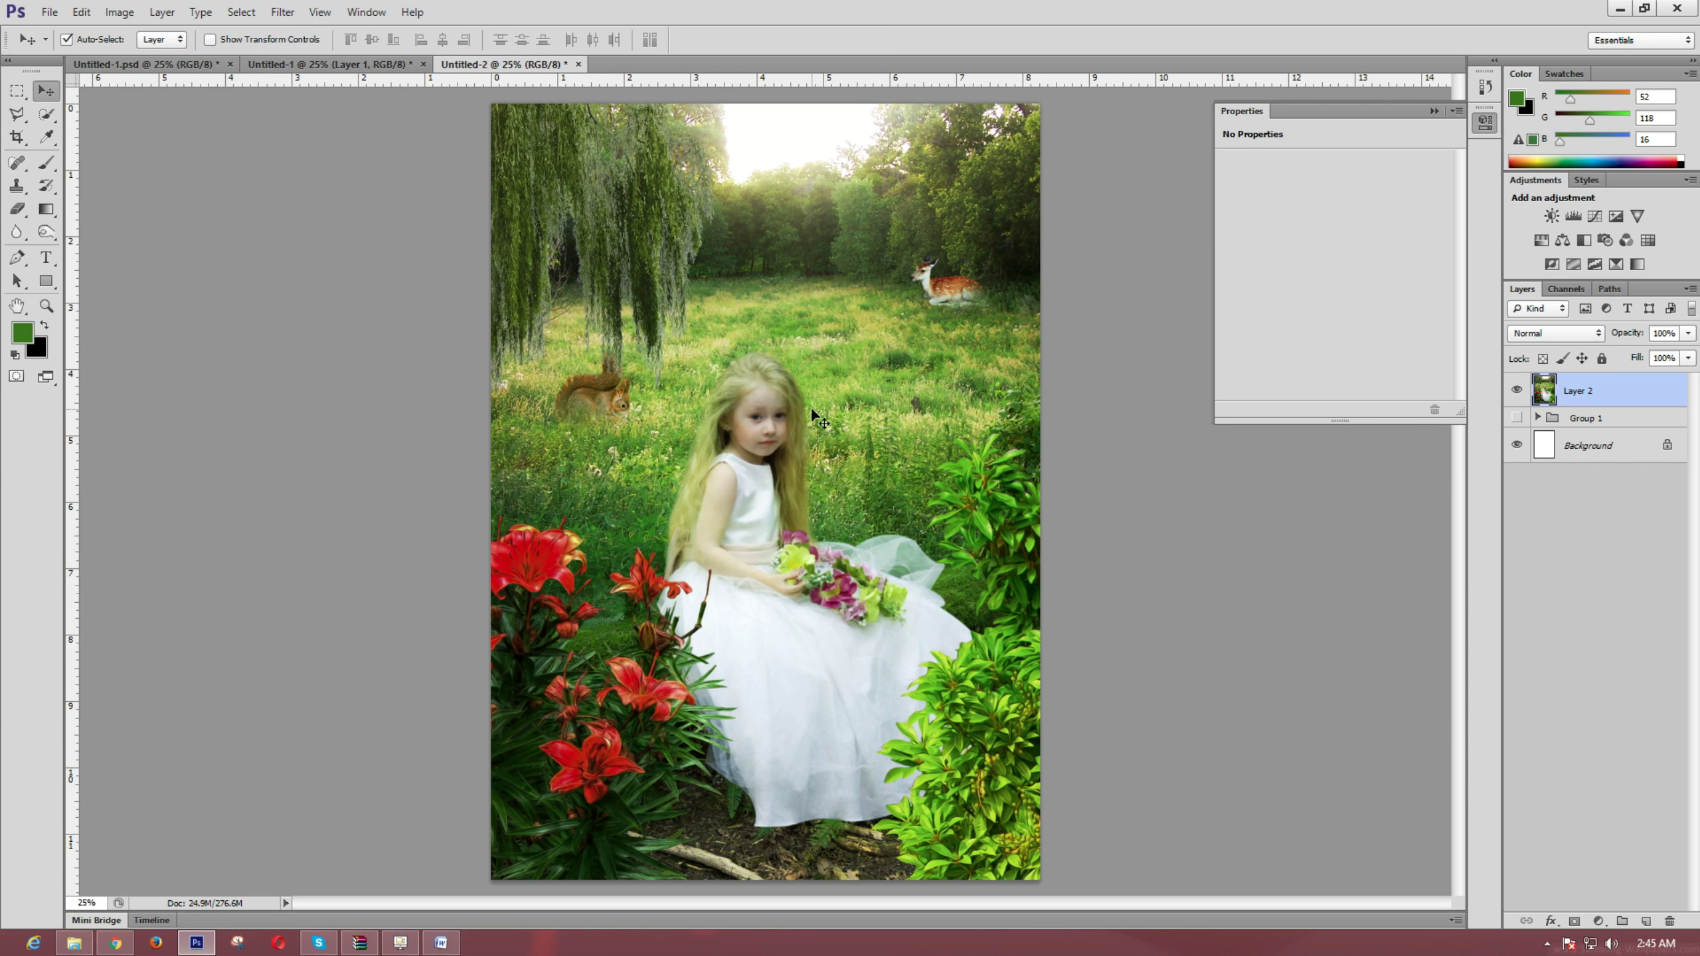
left_click(1538, 417)
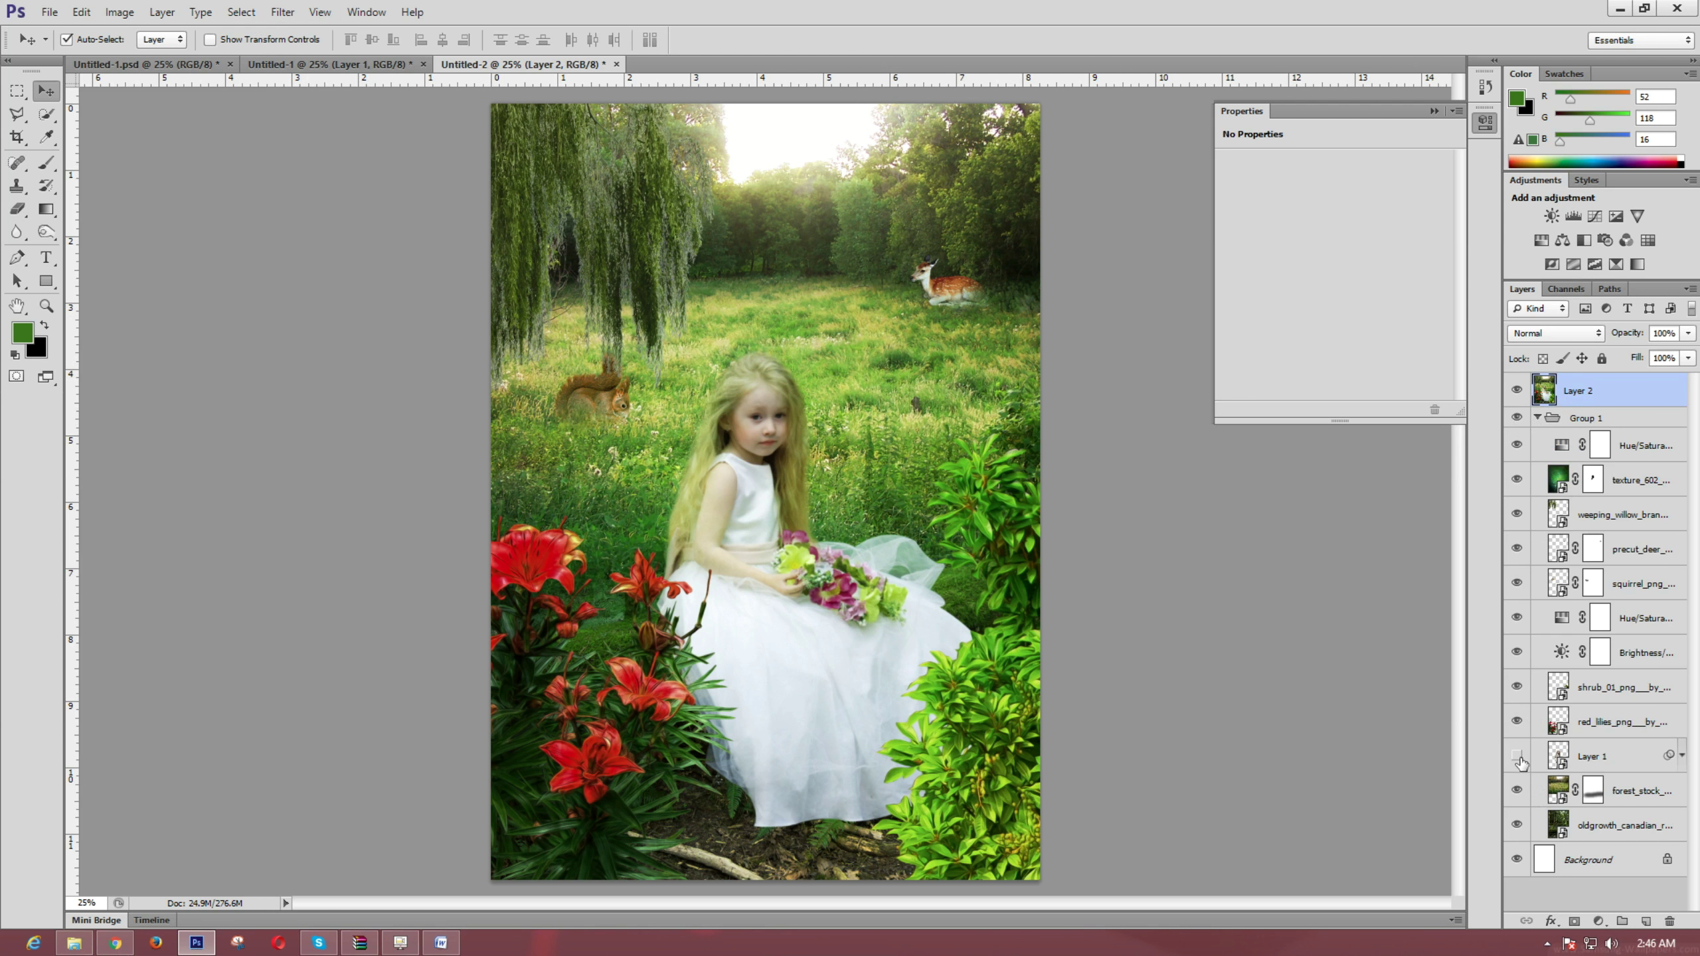
Duplicate the girl's Layer 1 and give the original a 2.2 pixel Gaussian Blur.
left_click(1588, 756)
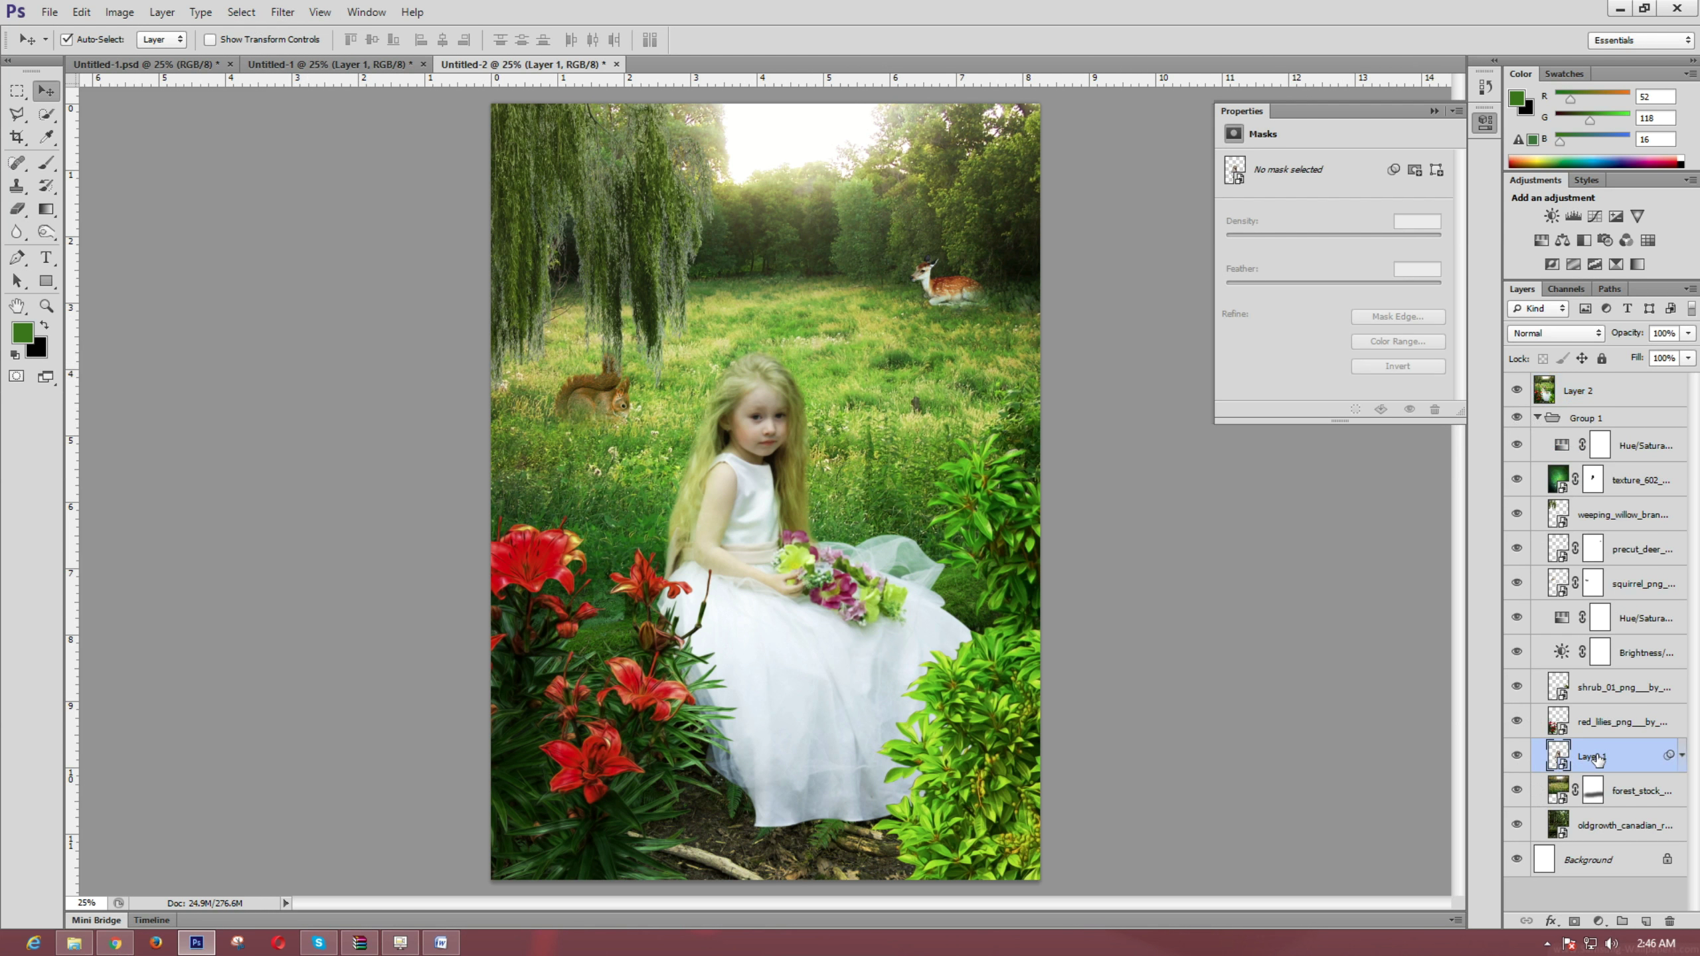
key("ctrl+j")
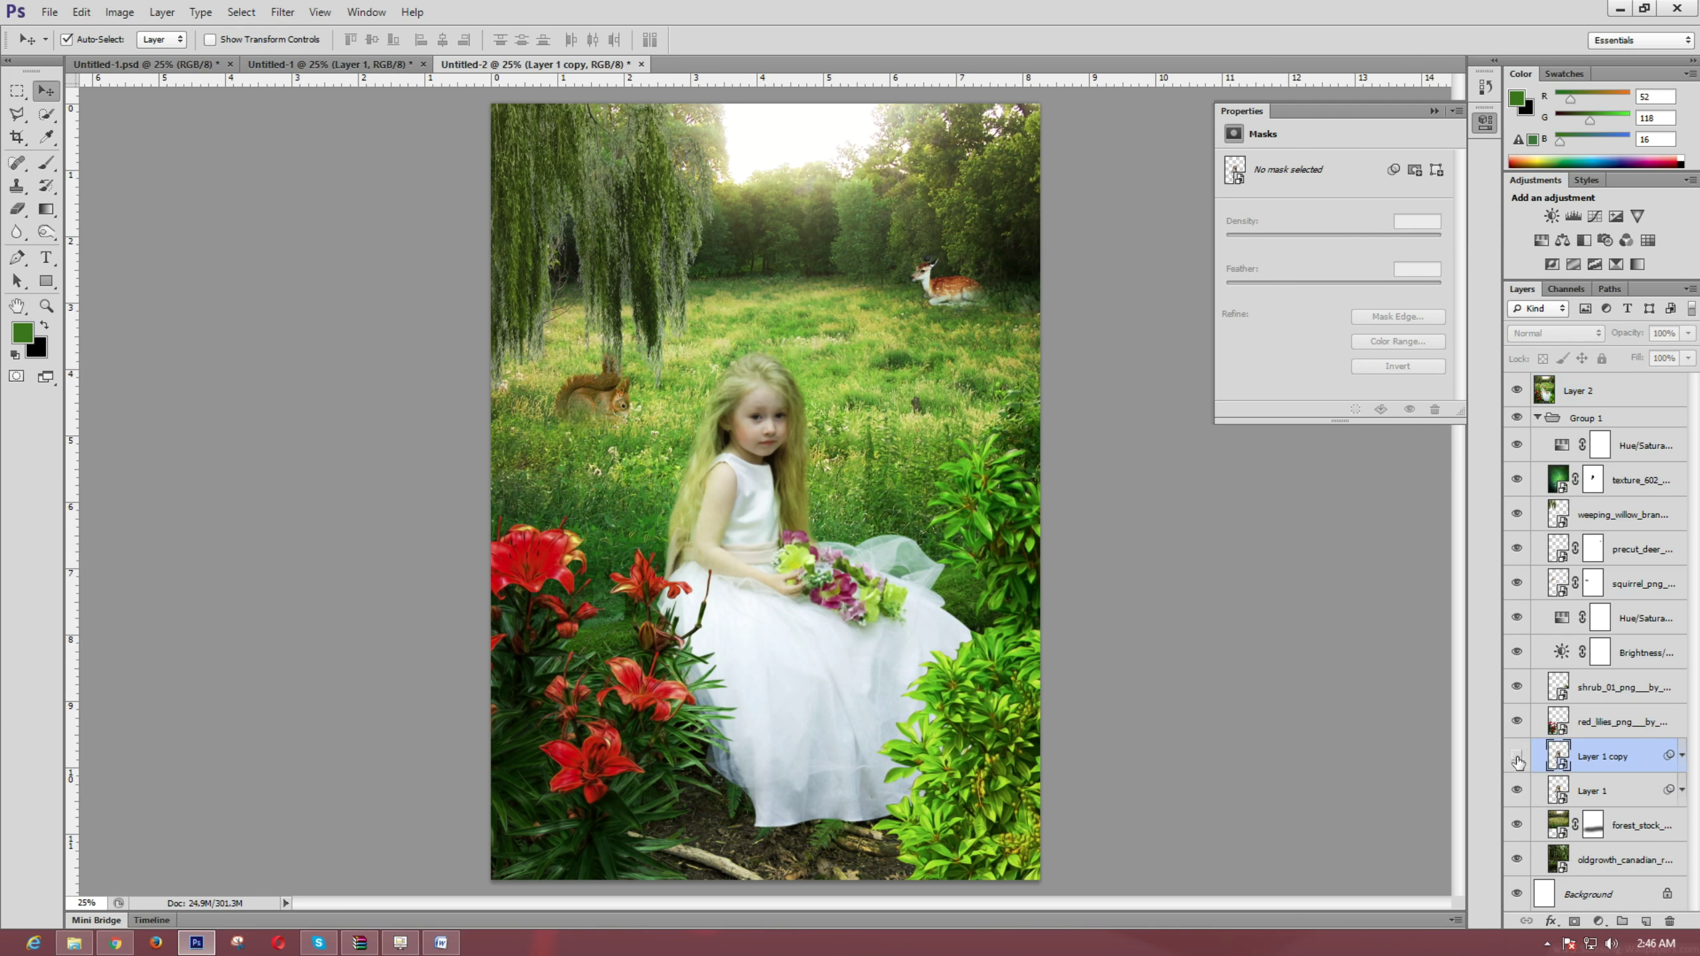
left_click(1592, 791)
left_click(283, 12)
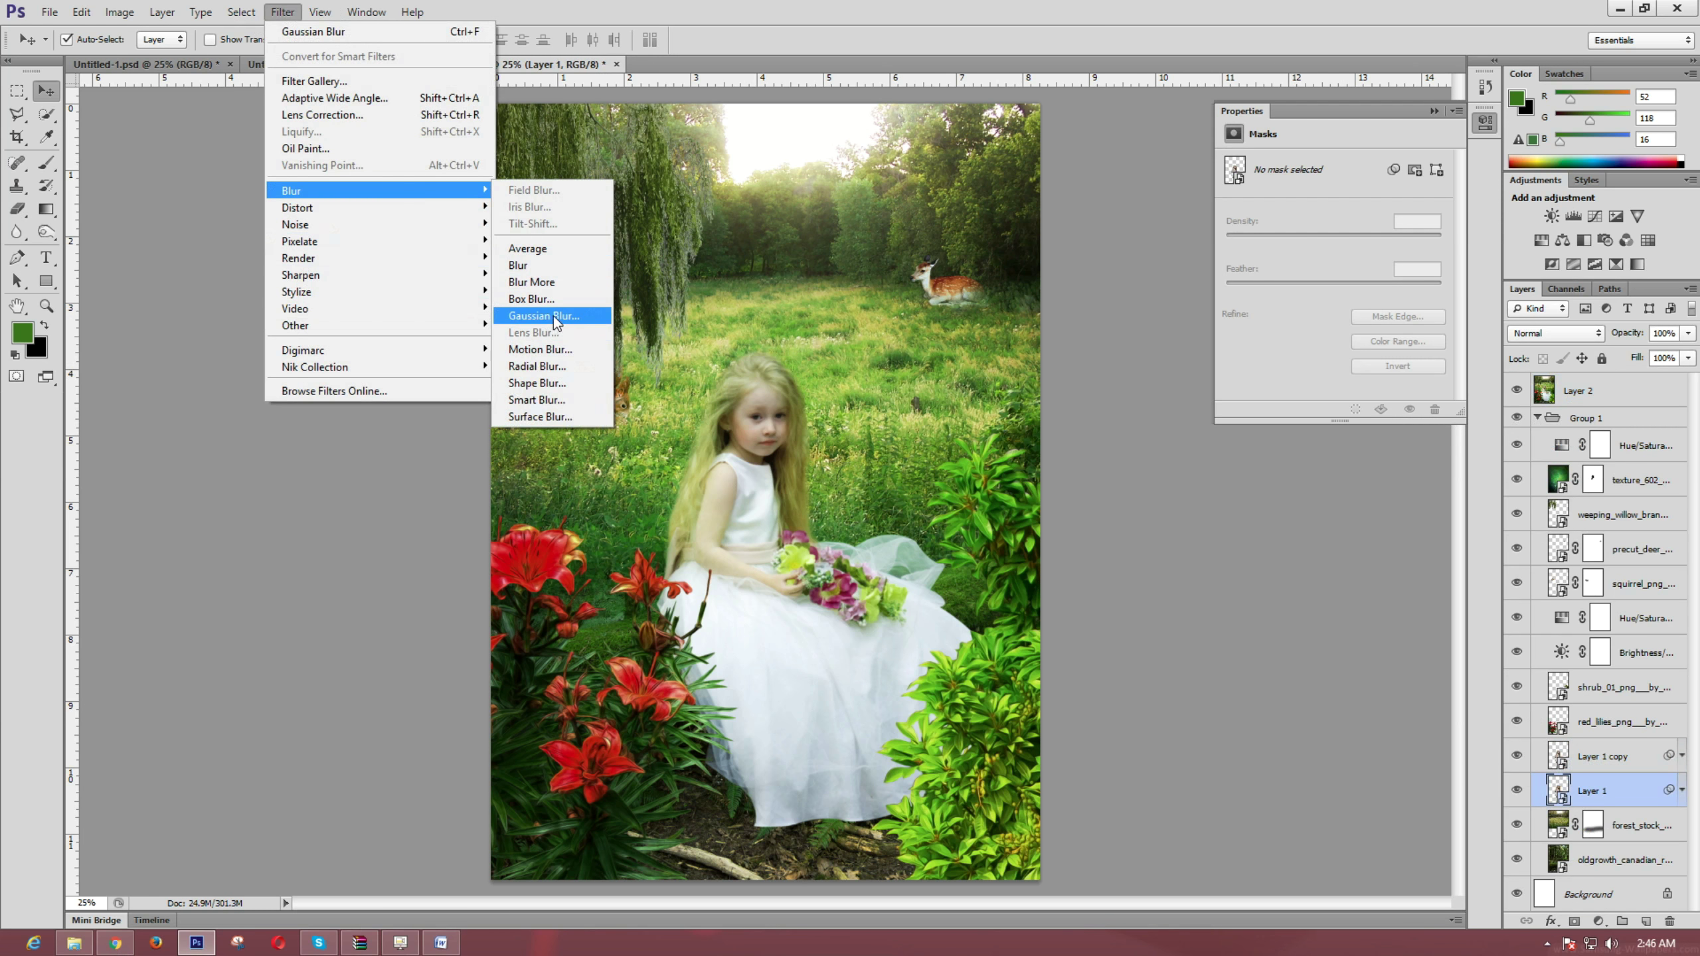
mouse_move(291, 190)
left_click(550, 305)
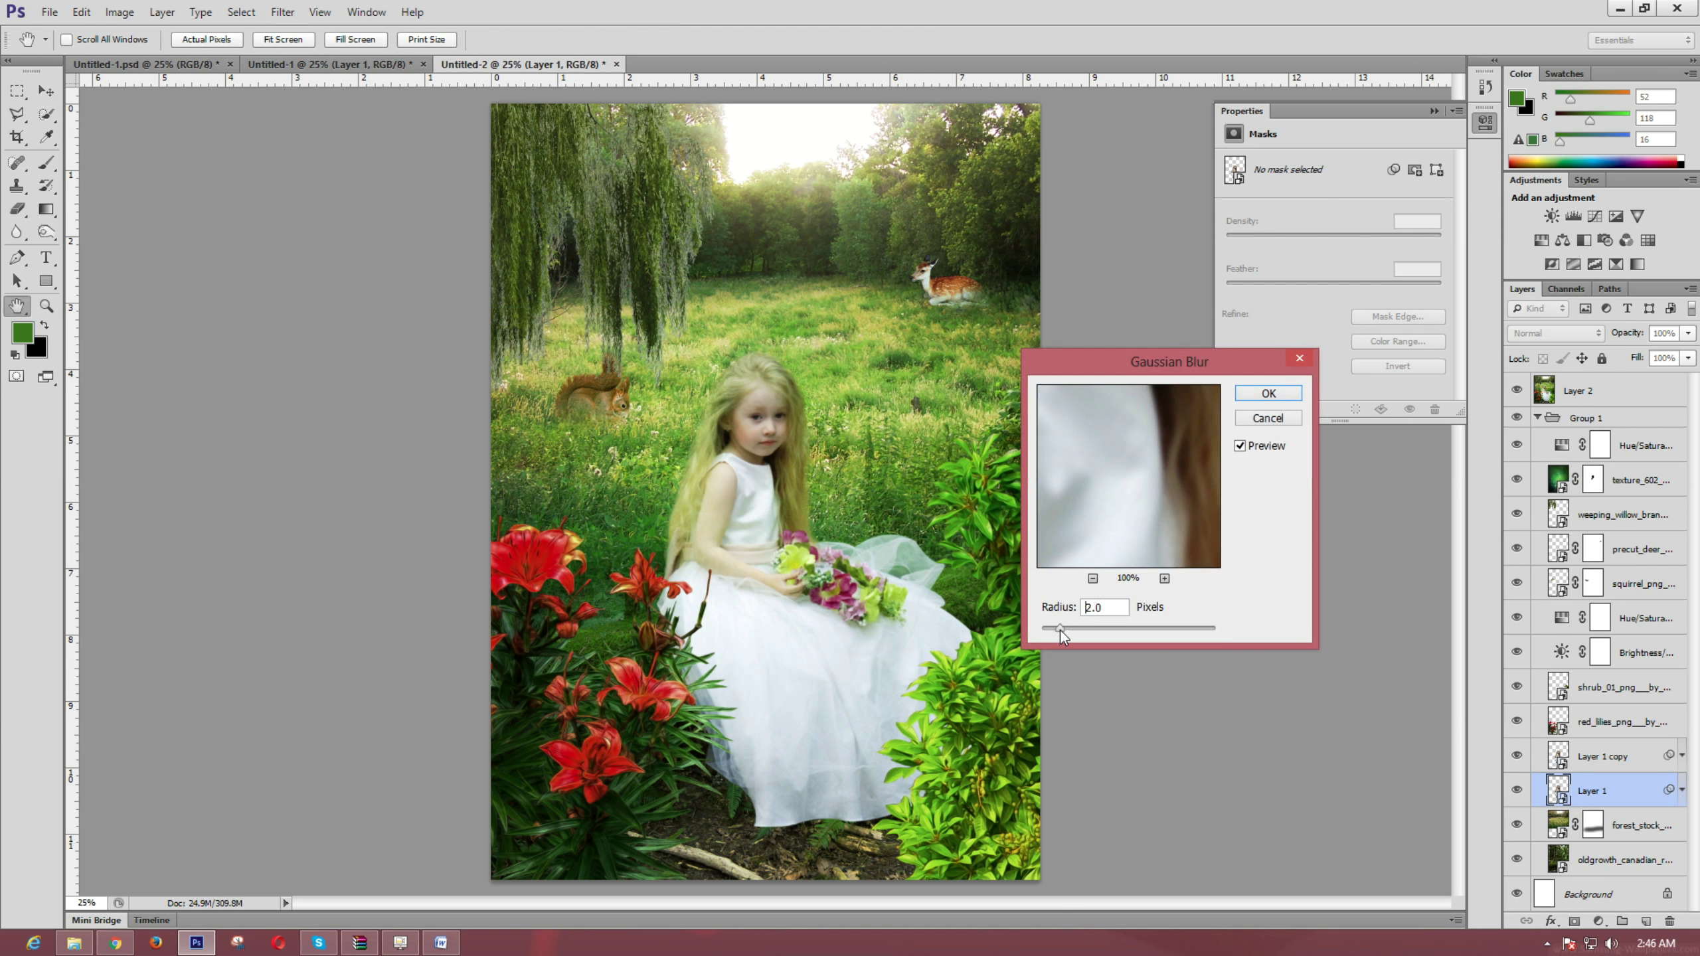
left_click(1272, 397)
Compare the layers, then blur Layer 1 again with a radius of about 3 pixels.
left_click(1517, 791)
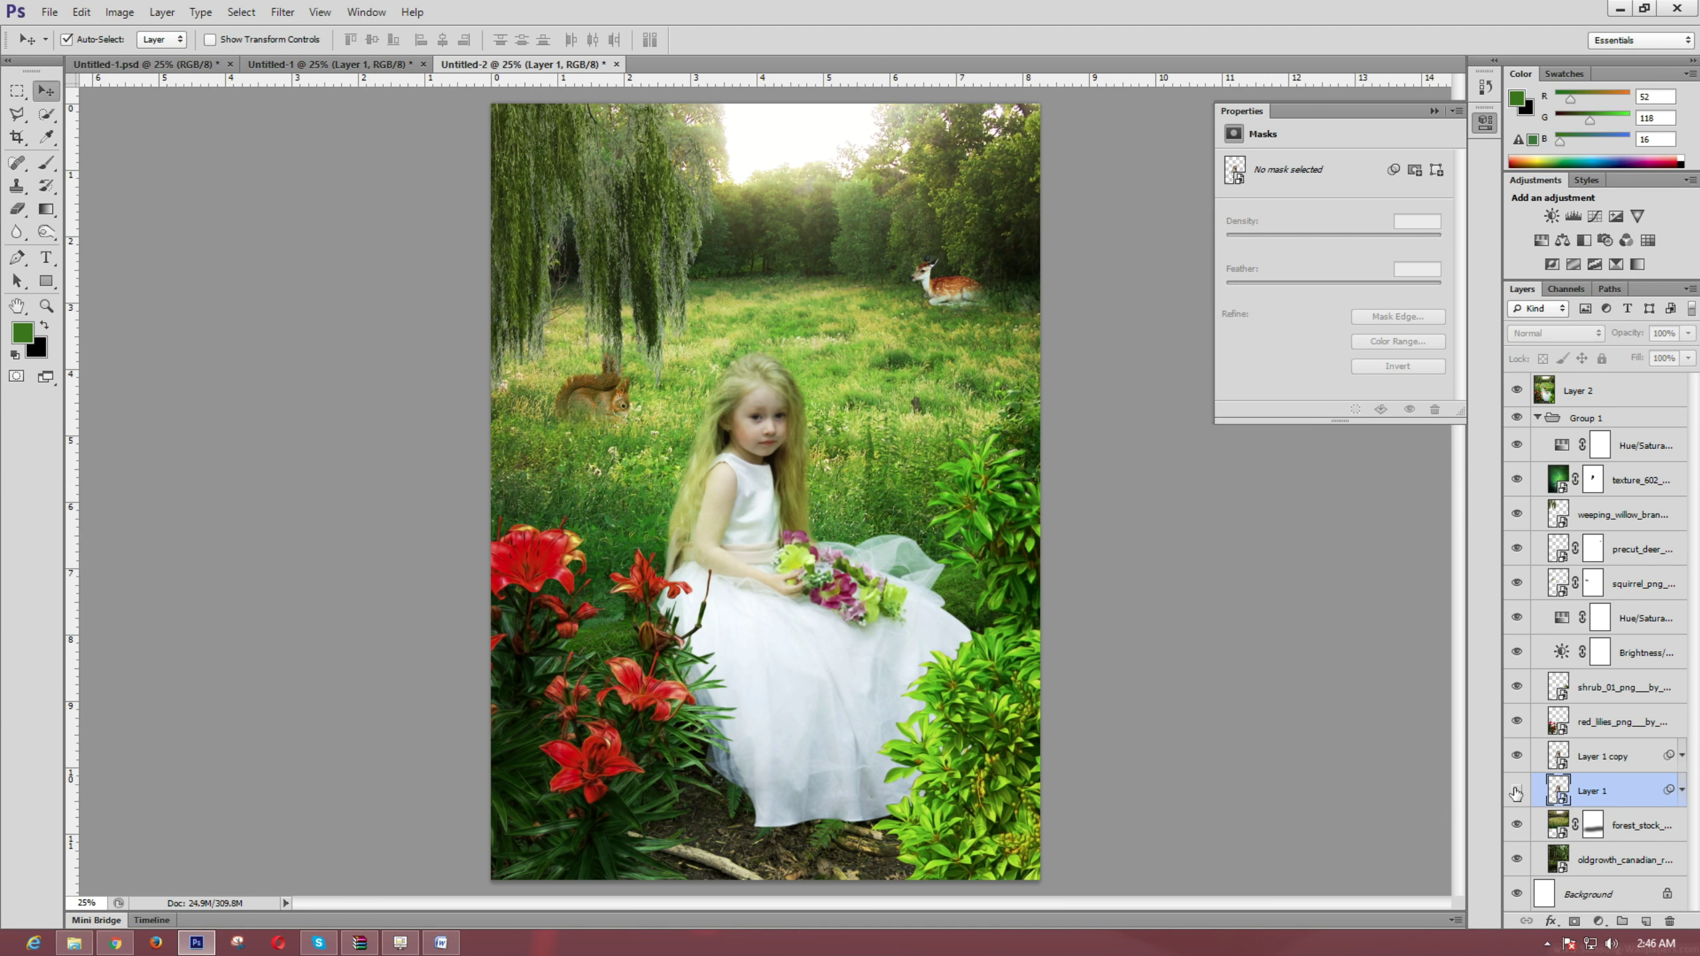
left_click(1516, 791)
left_click(1517, 755)
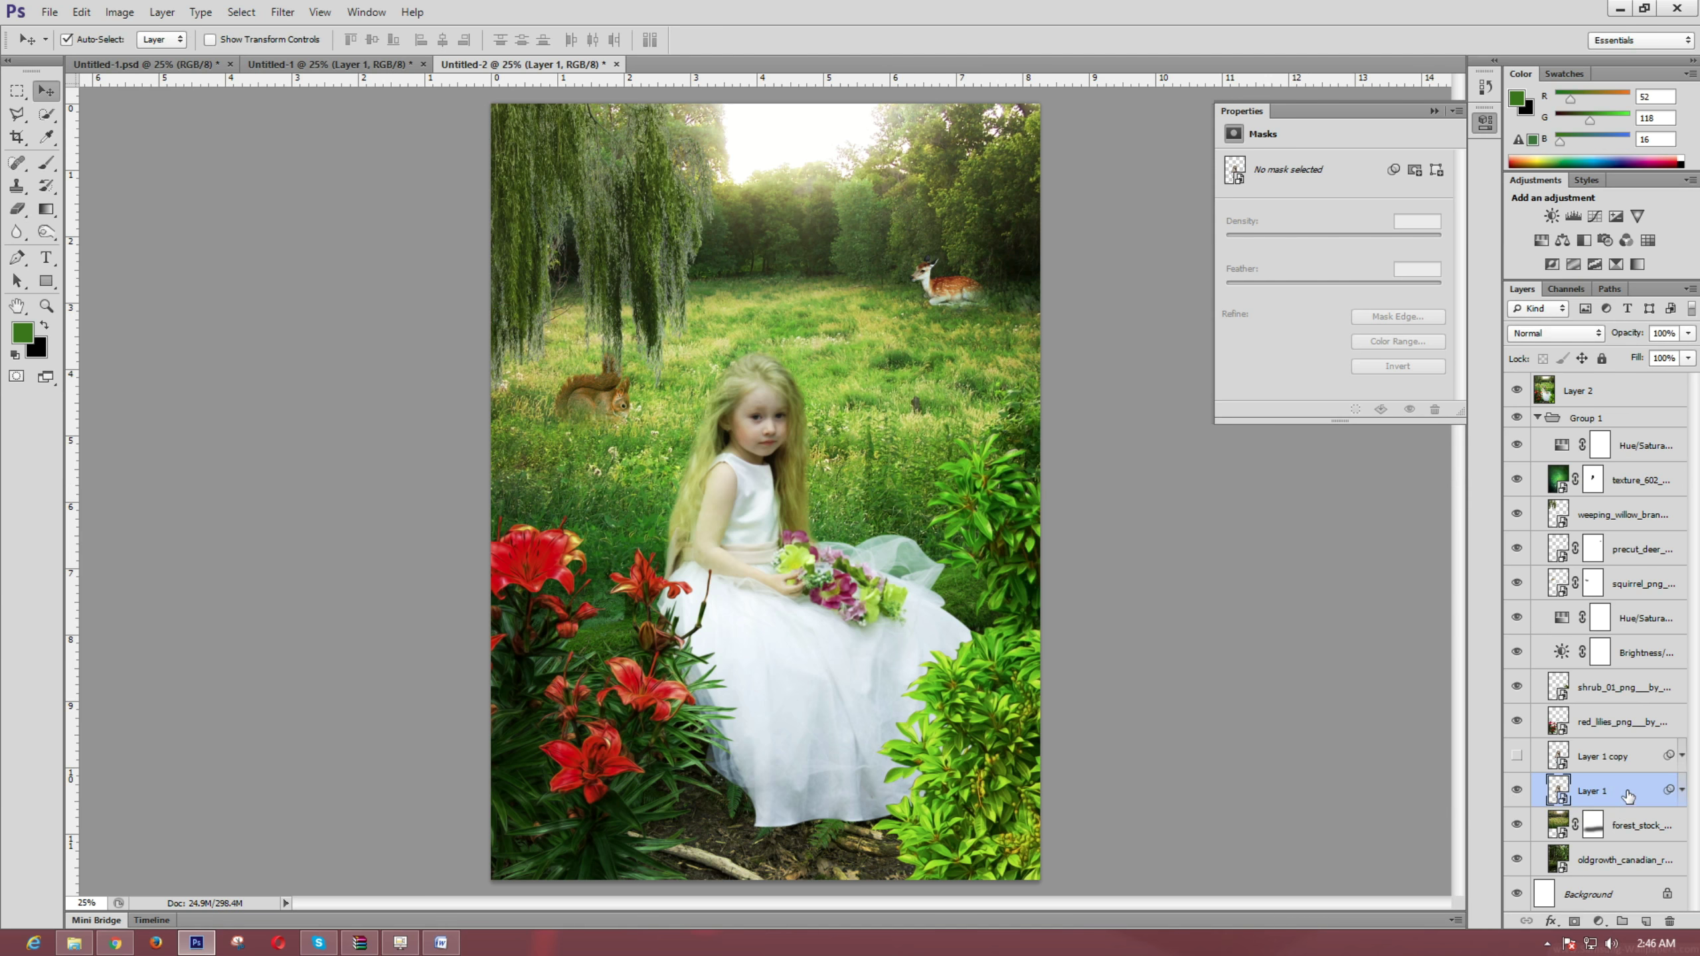
double_click(1615, 789)
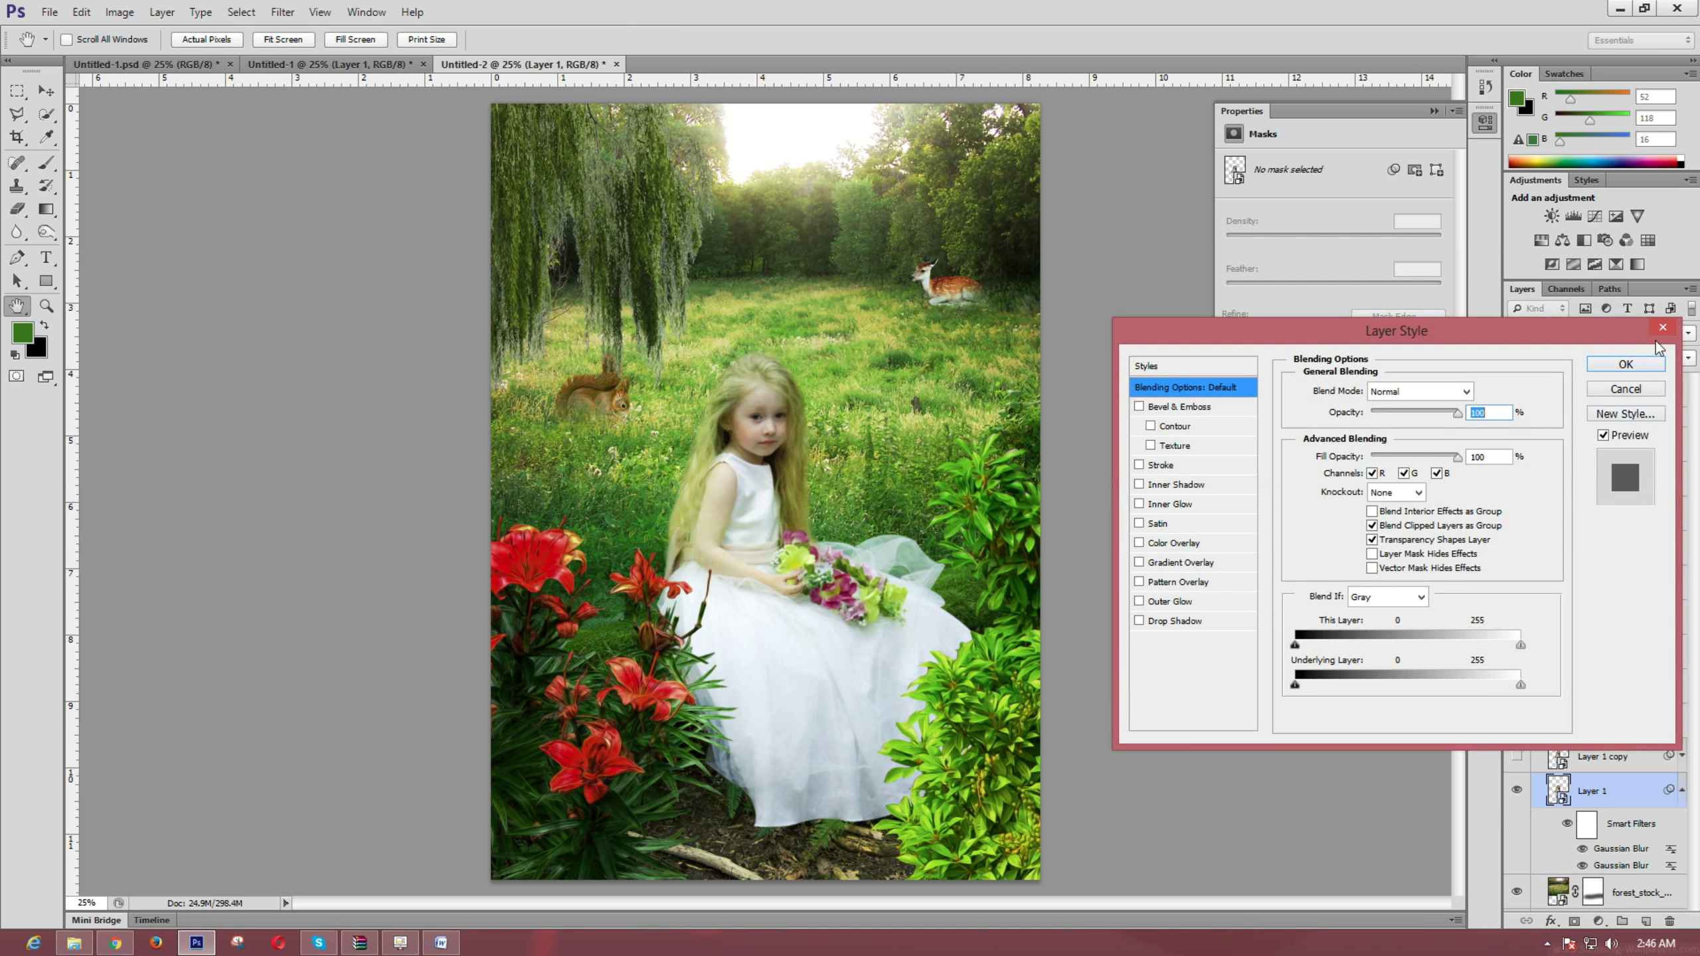
left_click(1663, 327)
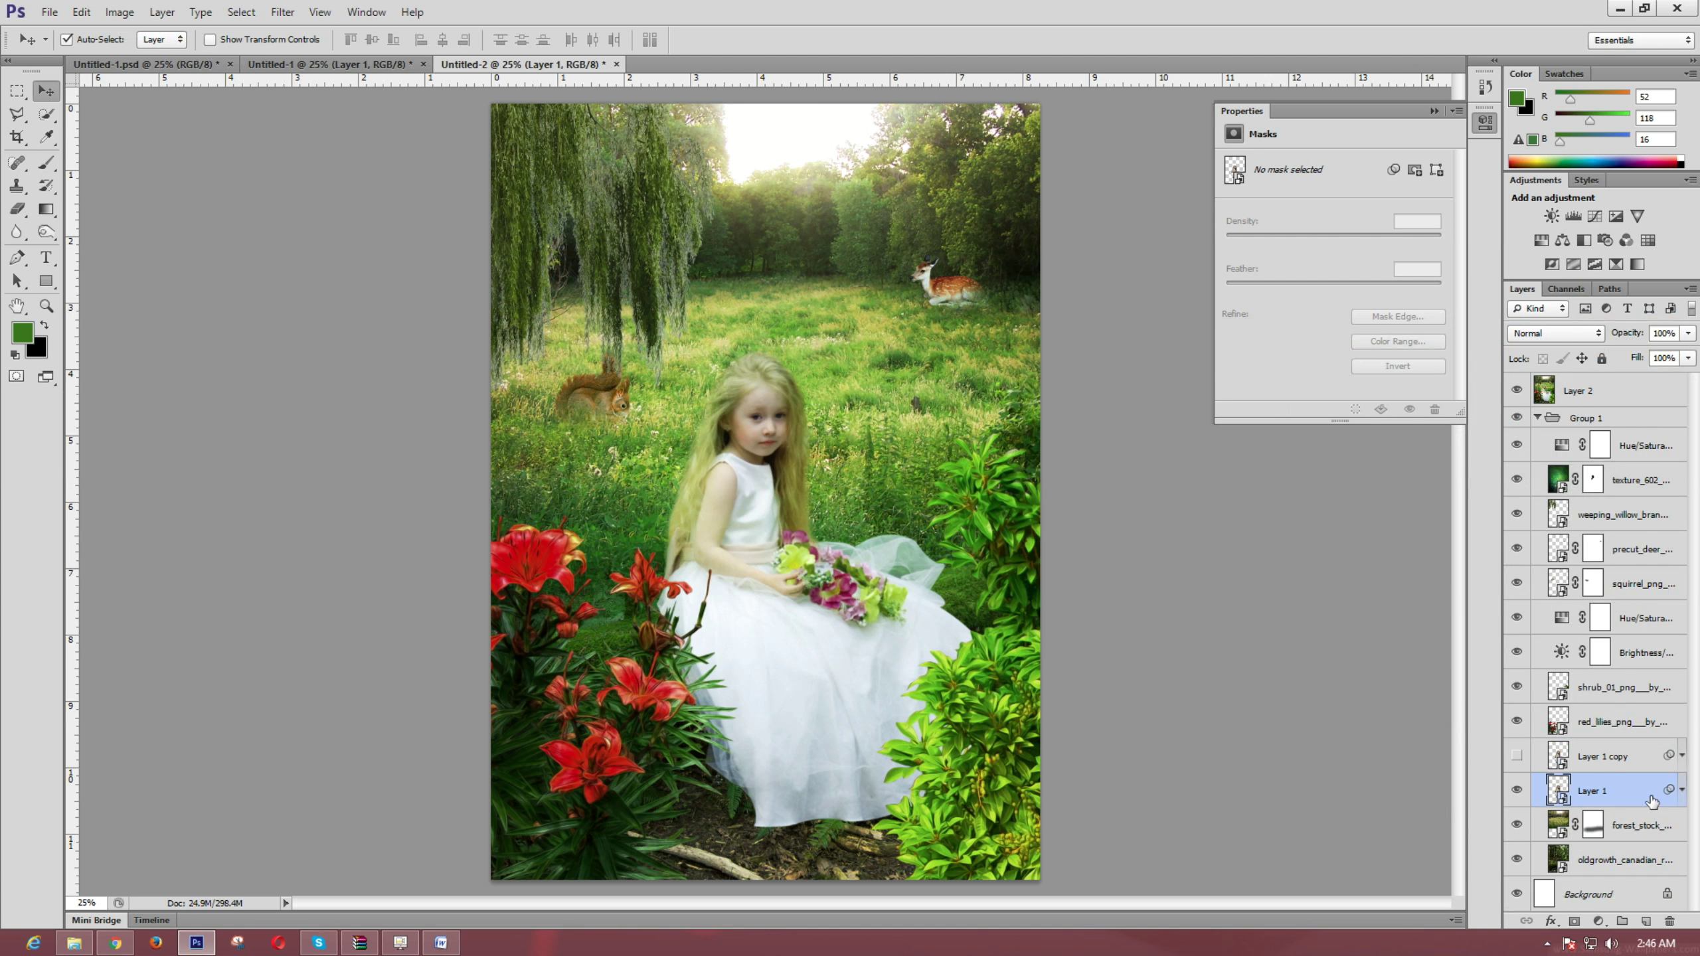
left_click(284, 12)
mouse_move(378, 189)
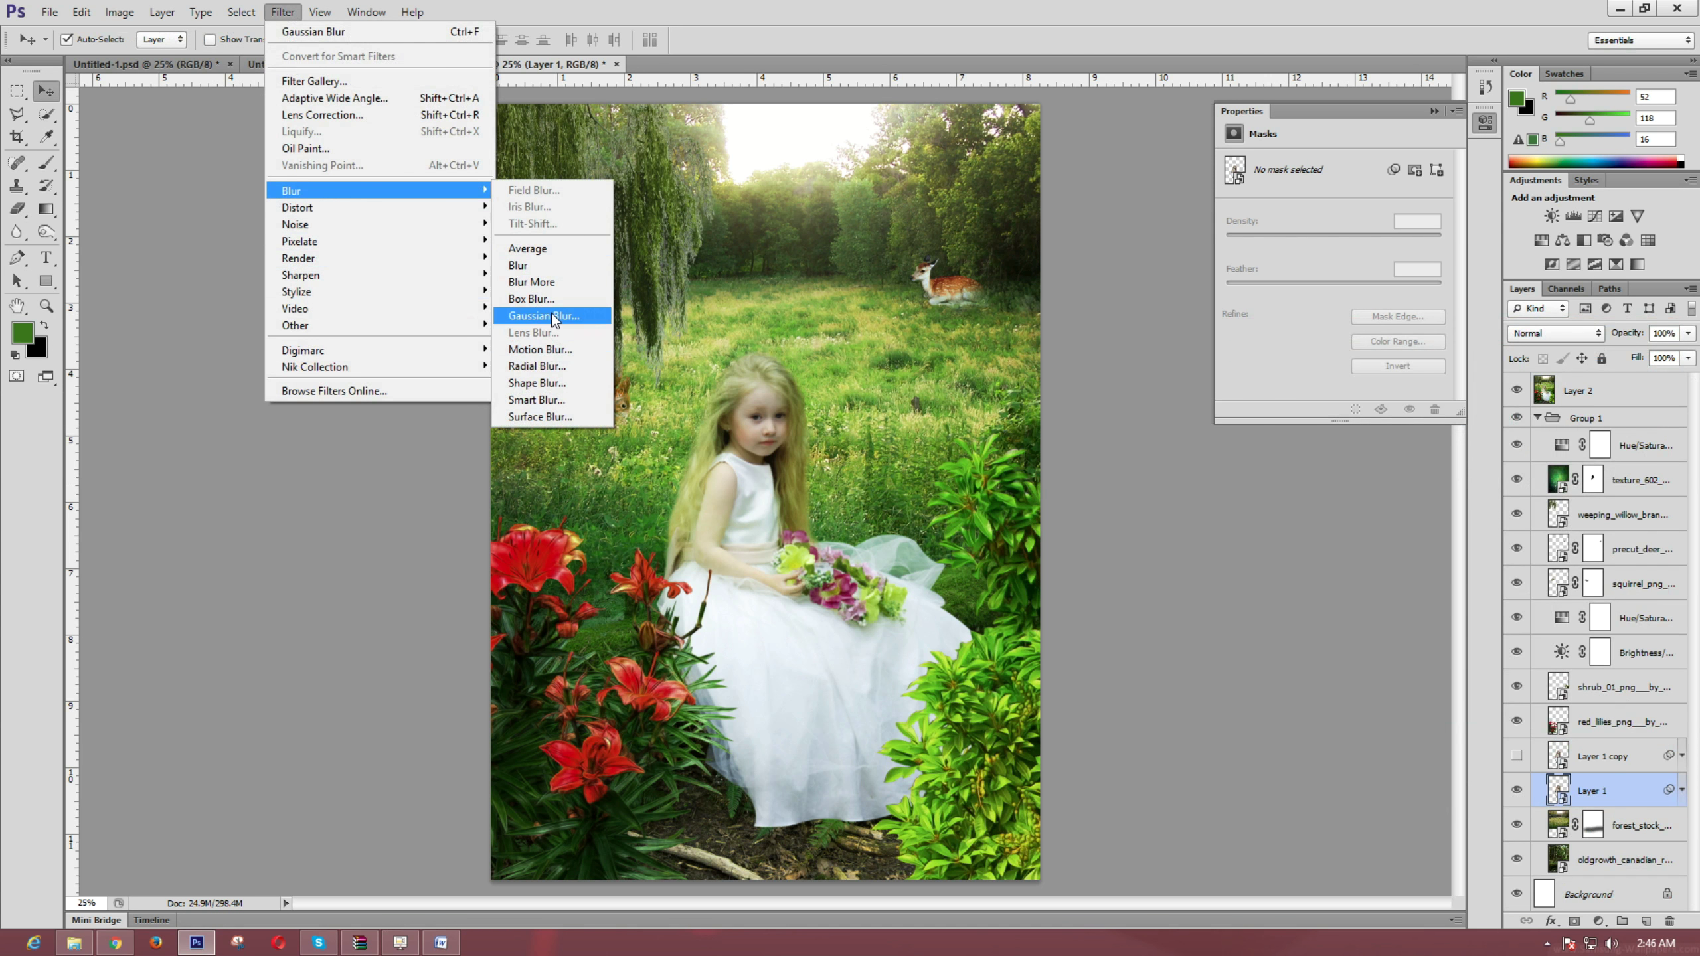
left_click(544, 315)
left_click_drag(1066, 628, 1089, 632)
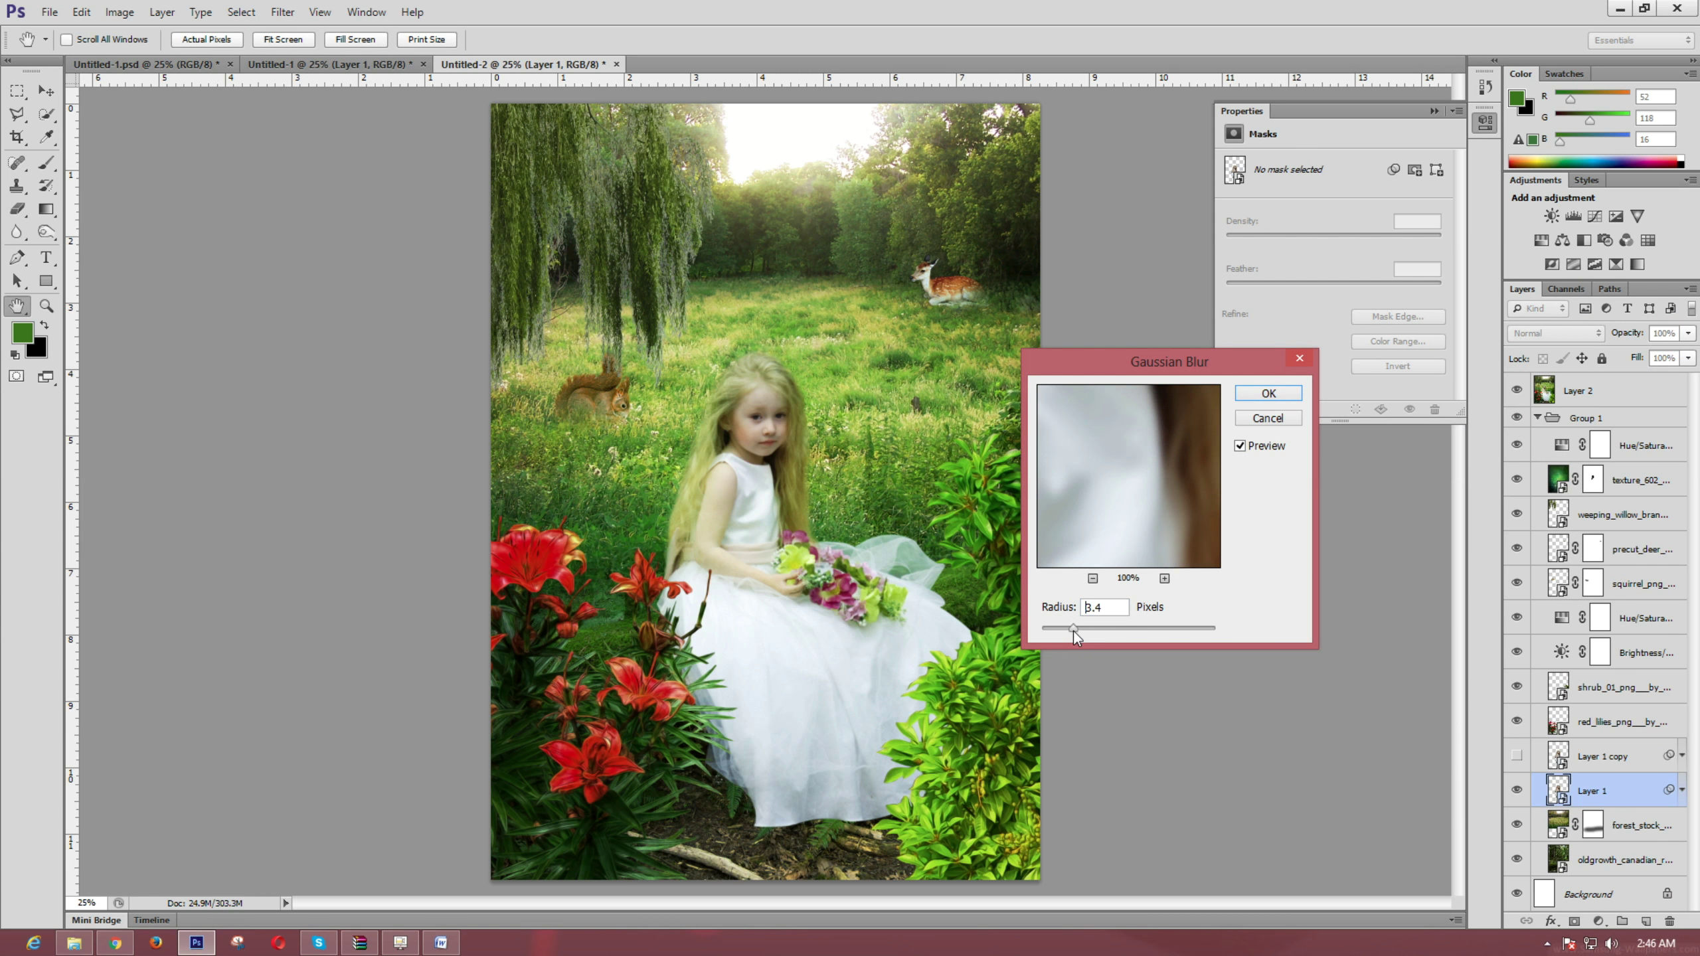
left_click(1268, 394)
Hide Layer 2, add a lighter Gaussian Blur to the girl, and show Layer 1 copy.
left_click(1517, 390)
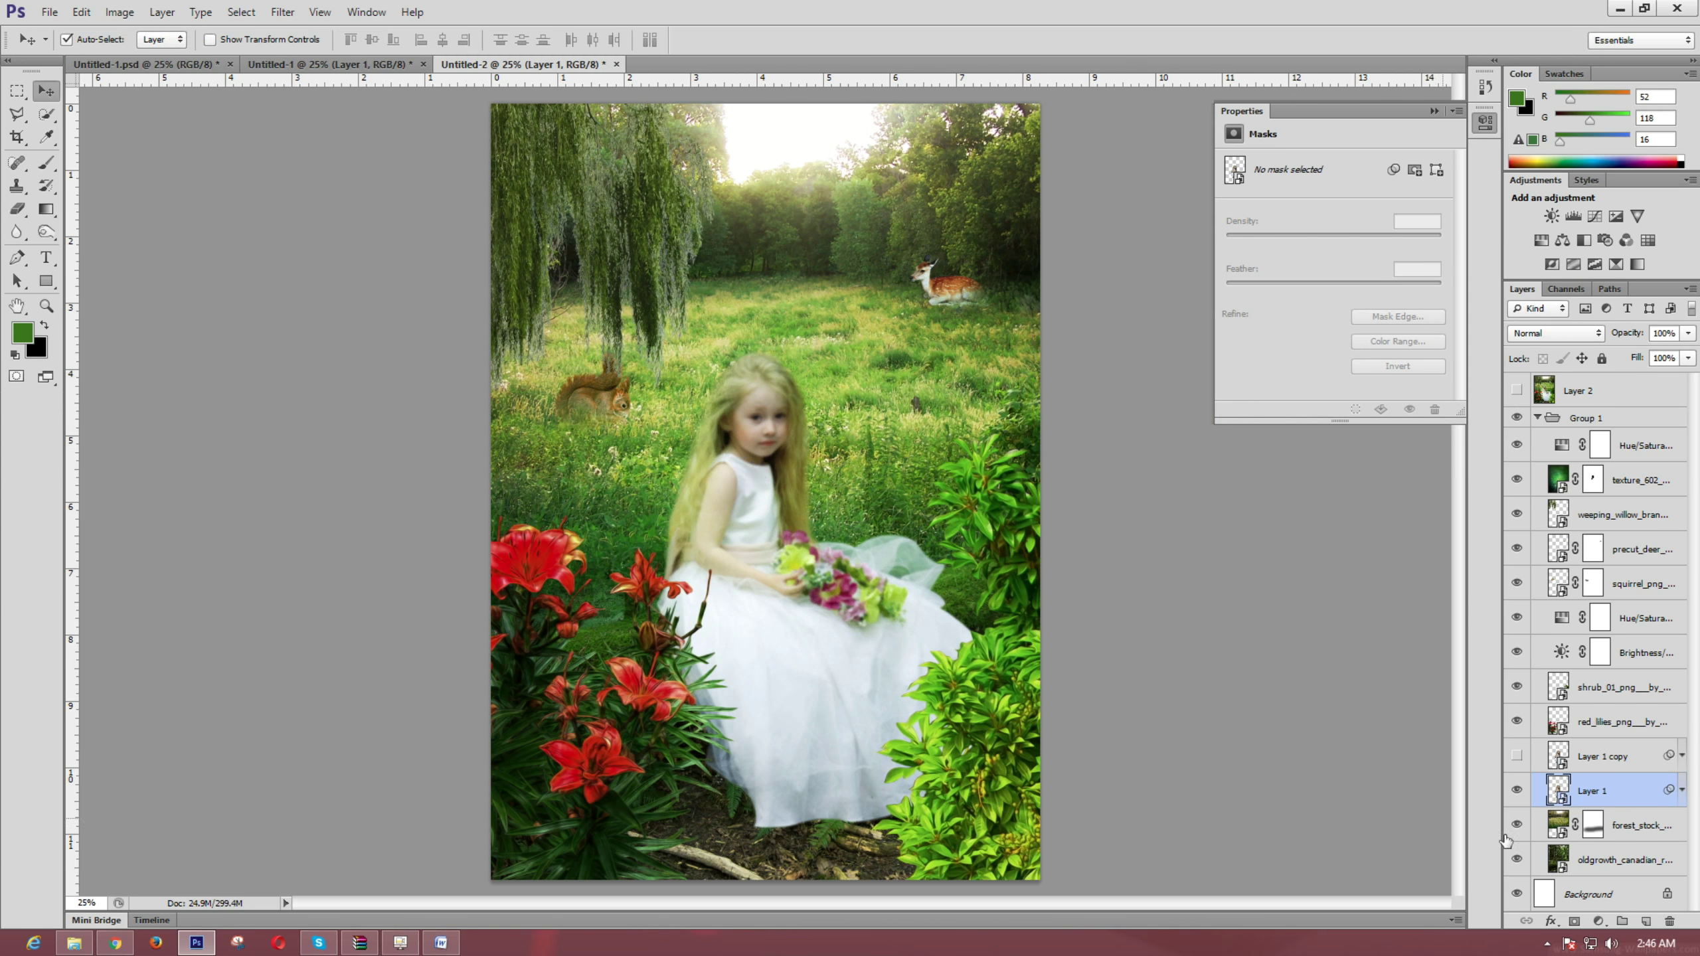
left_click(1517, 791)
left_click(283, 11)
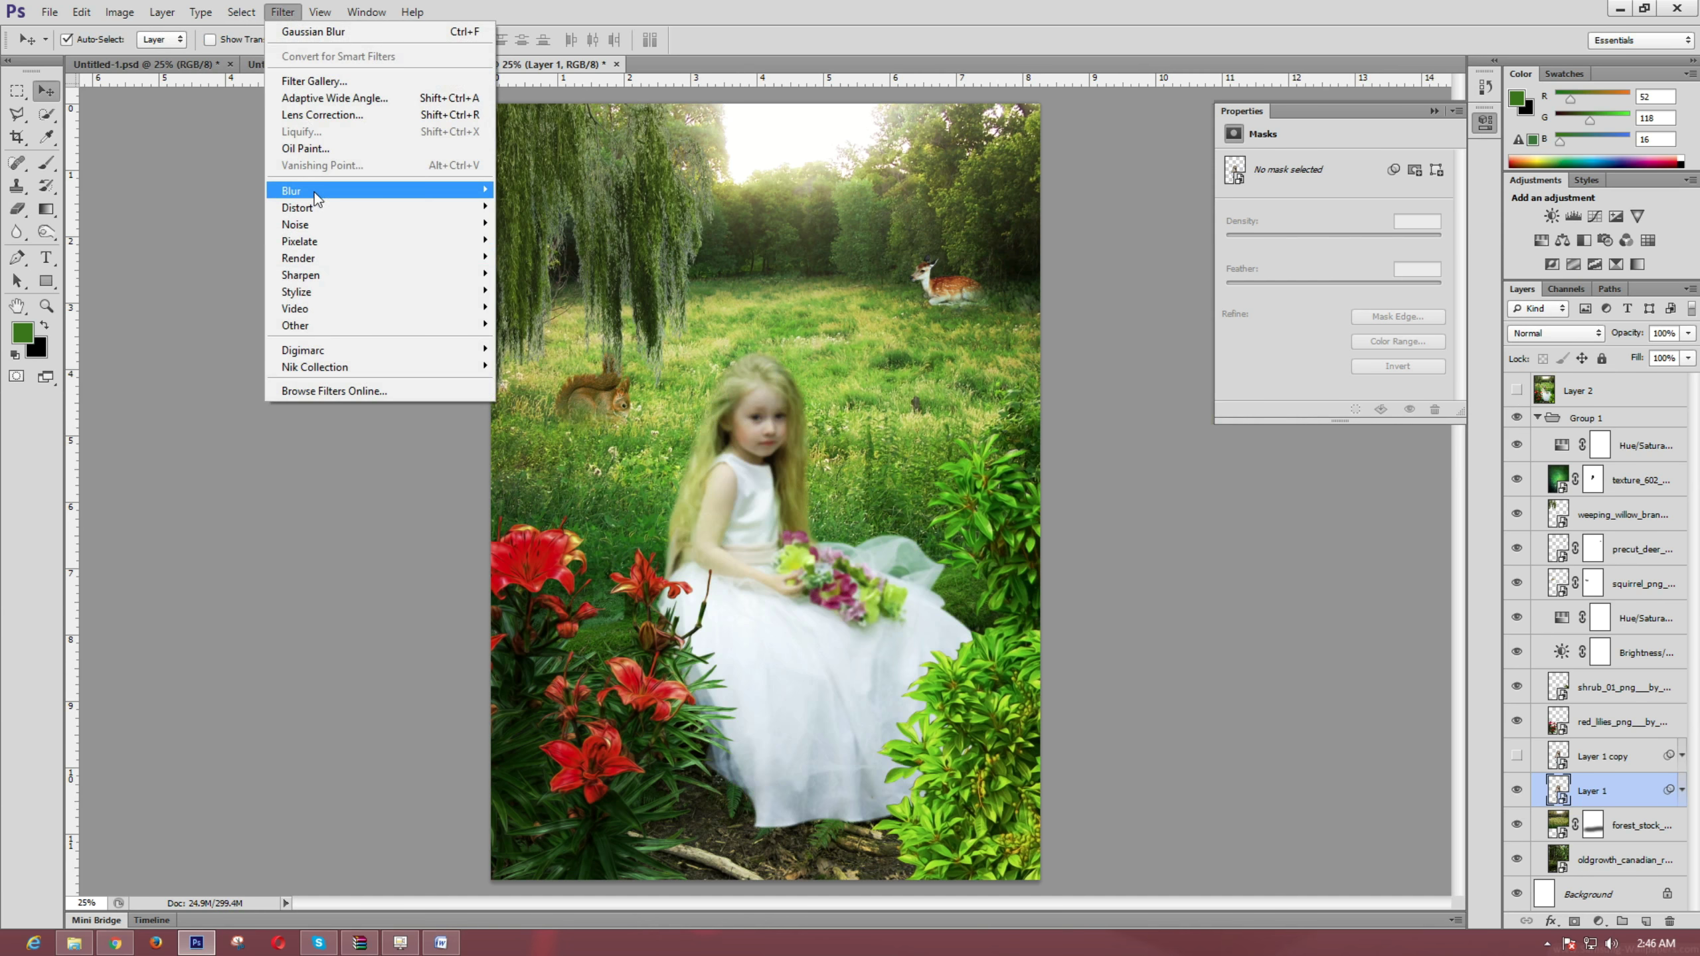
mouse_move(319, 190)
left_click(557, 320)
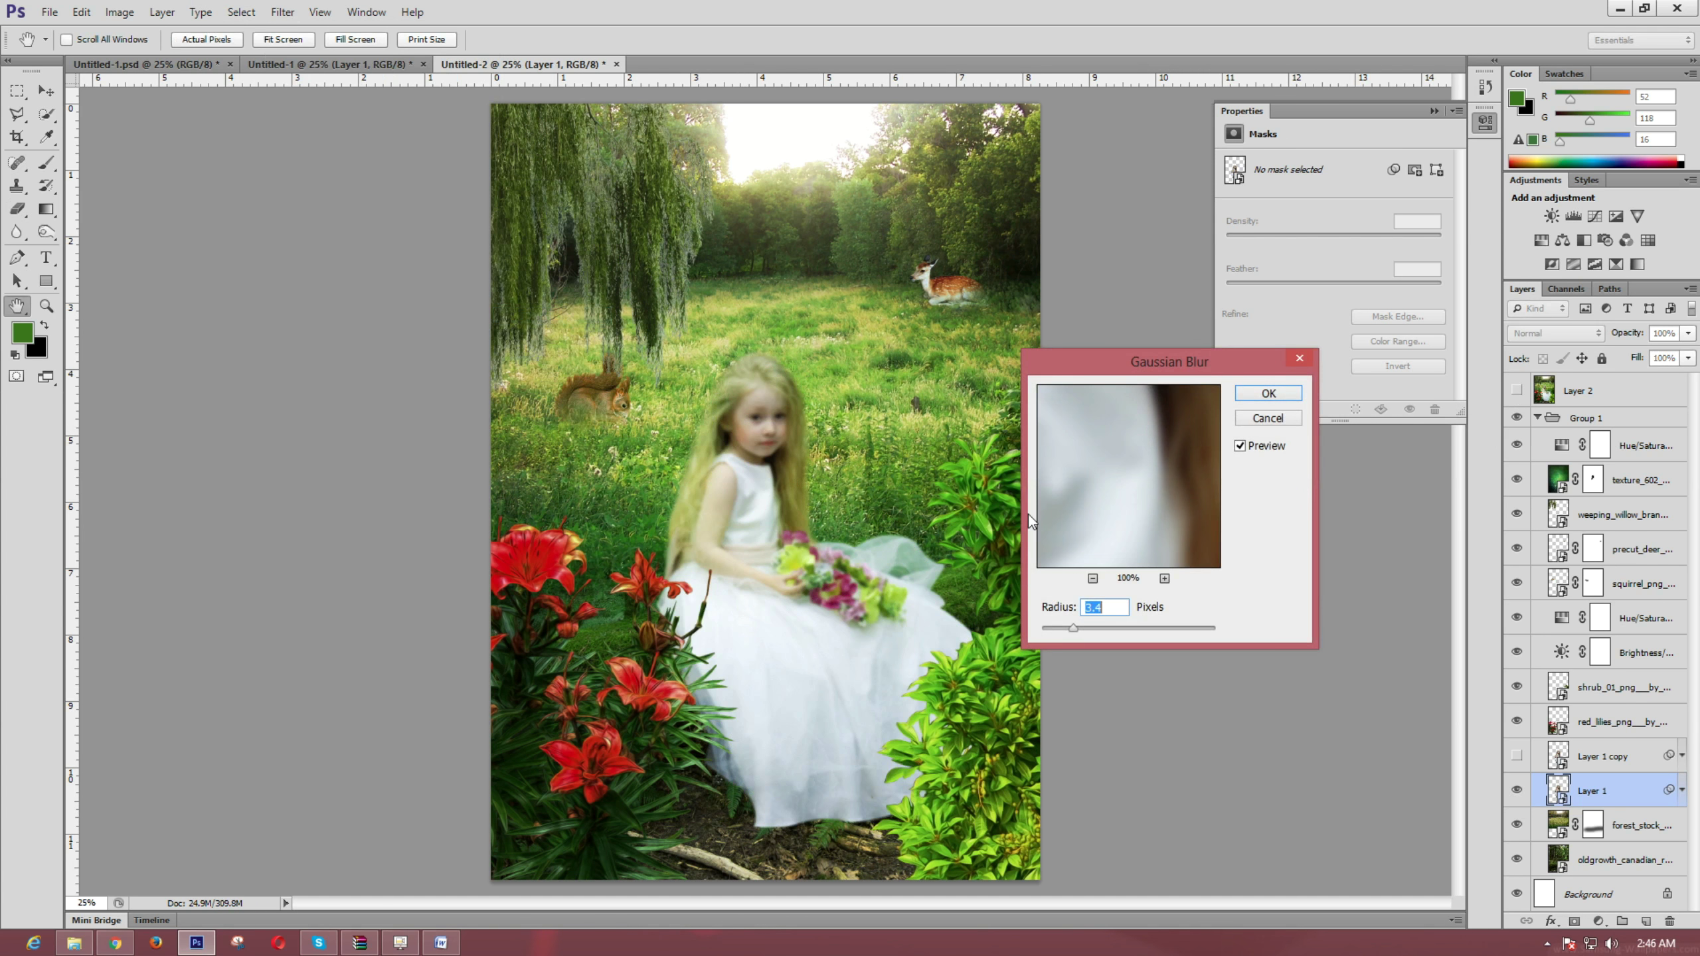
left_click_drag(1064, 633, 1043, 630)
left_click(1269, 393)
left_click(1516, 756)
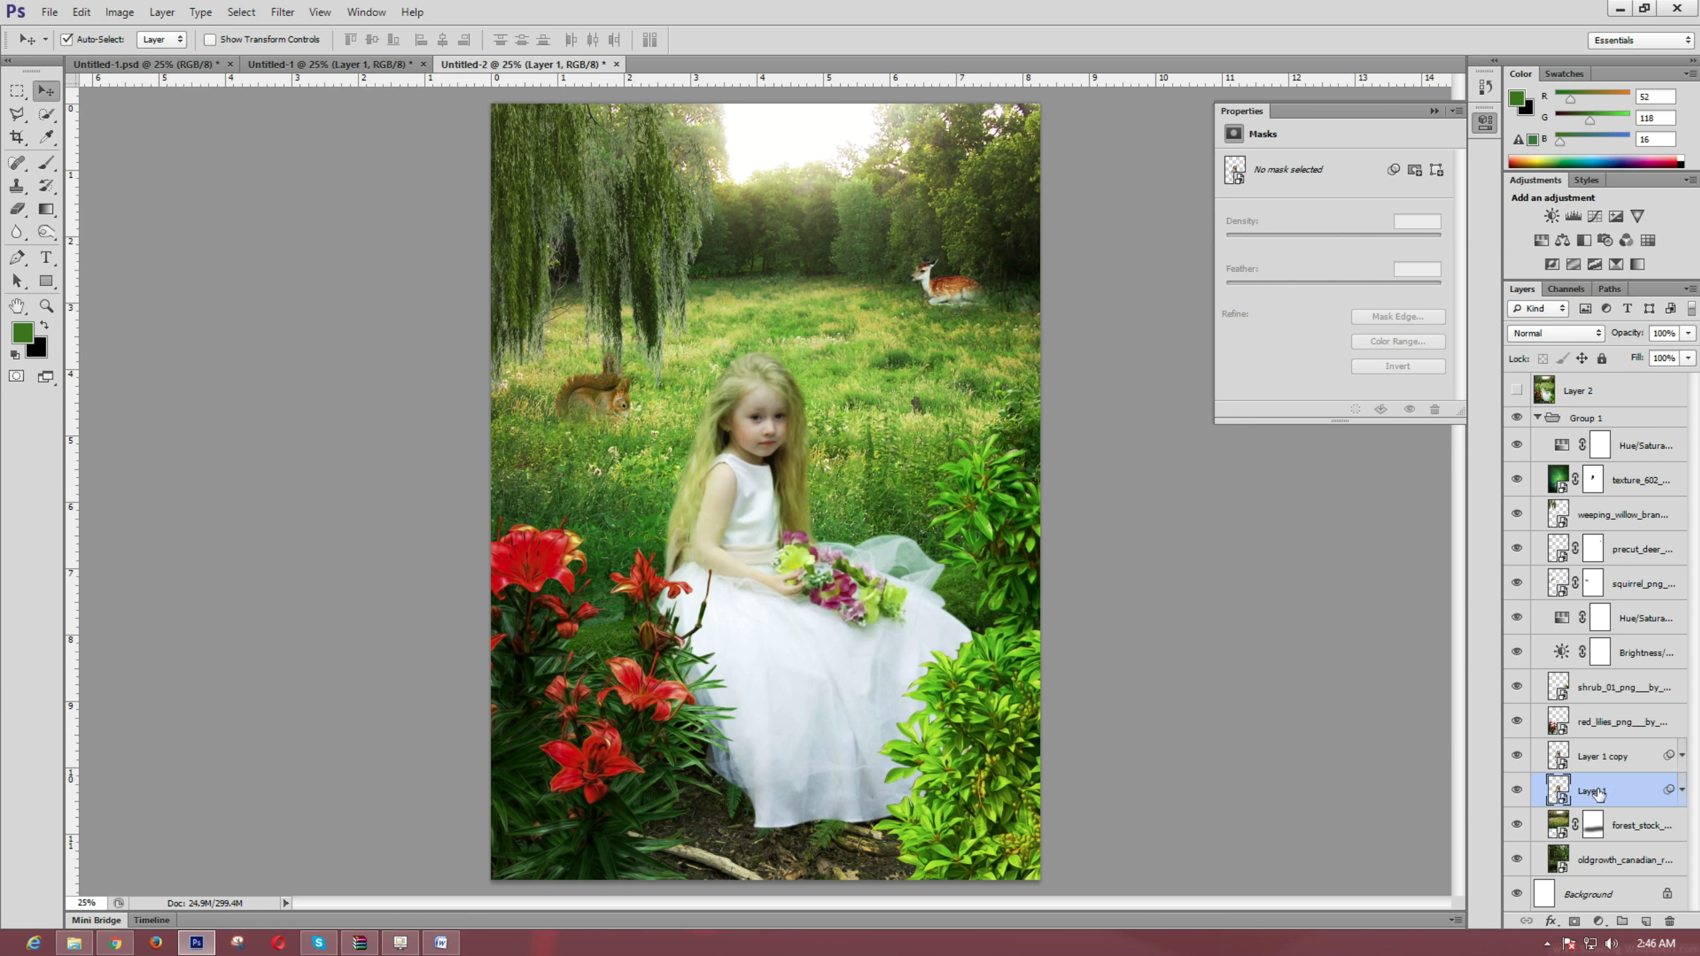
Collapse Group 1 and select Layer 2 above it.
left_click(1538, 417)
left_click(1584, 435)
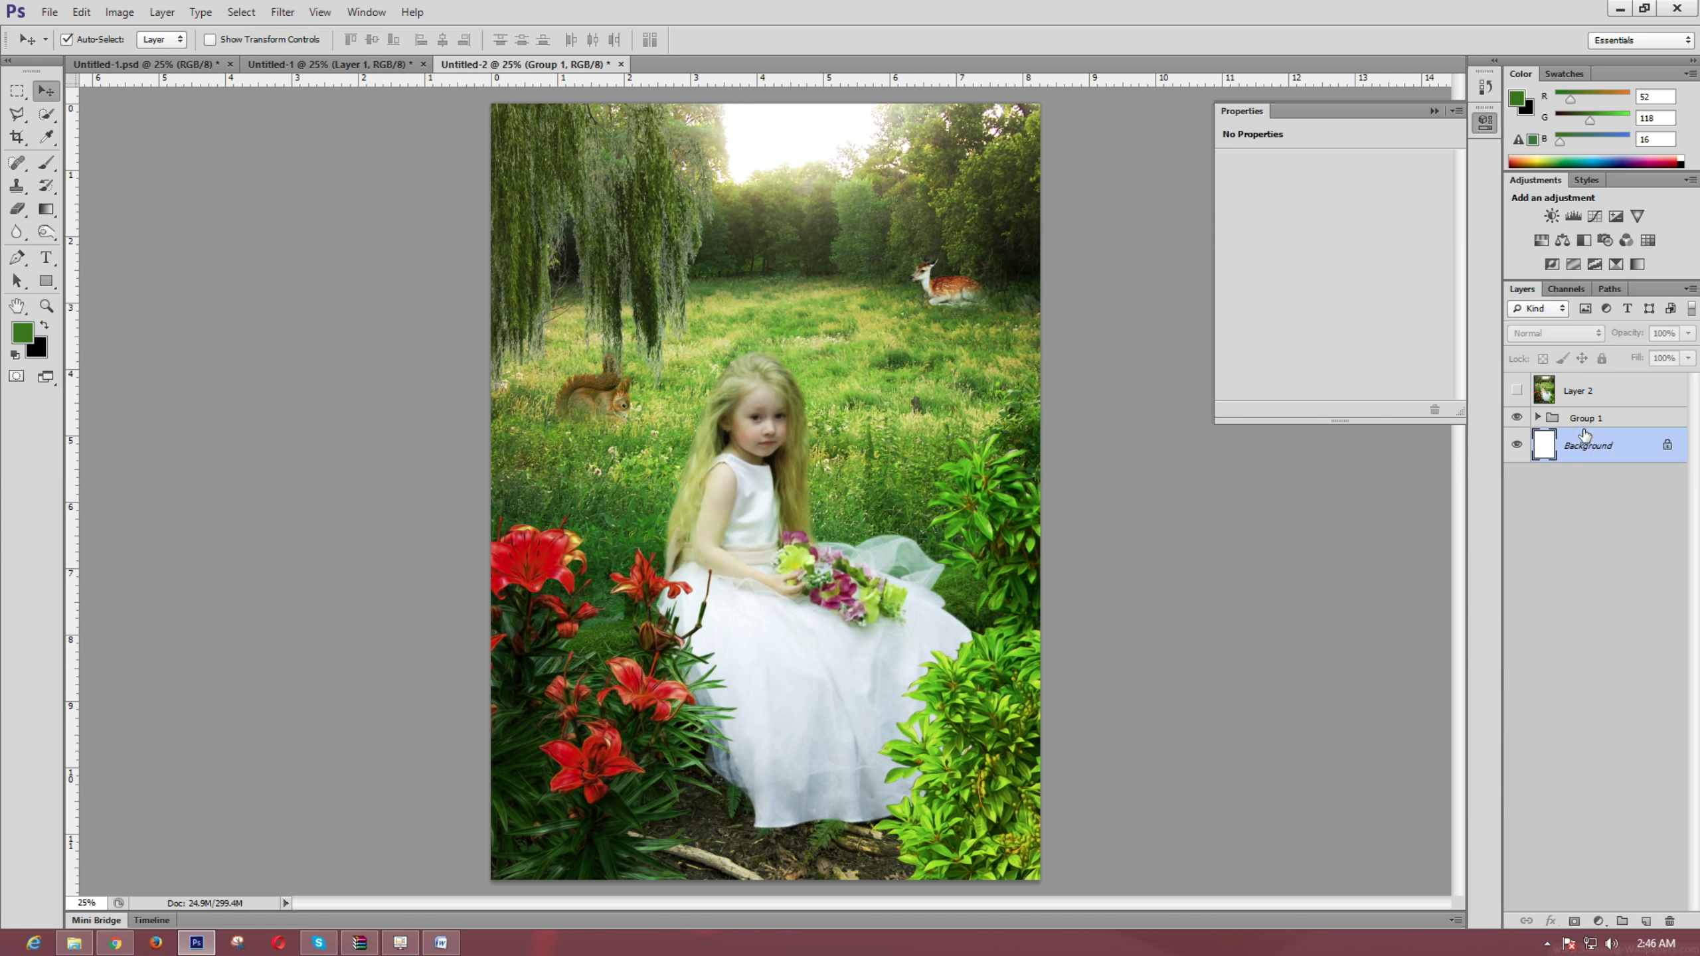
left_click(1581, 402)
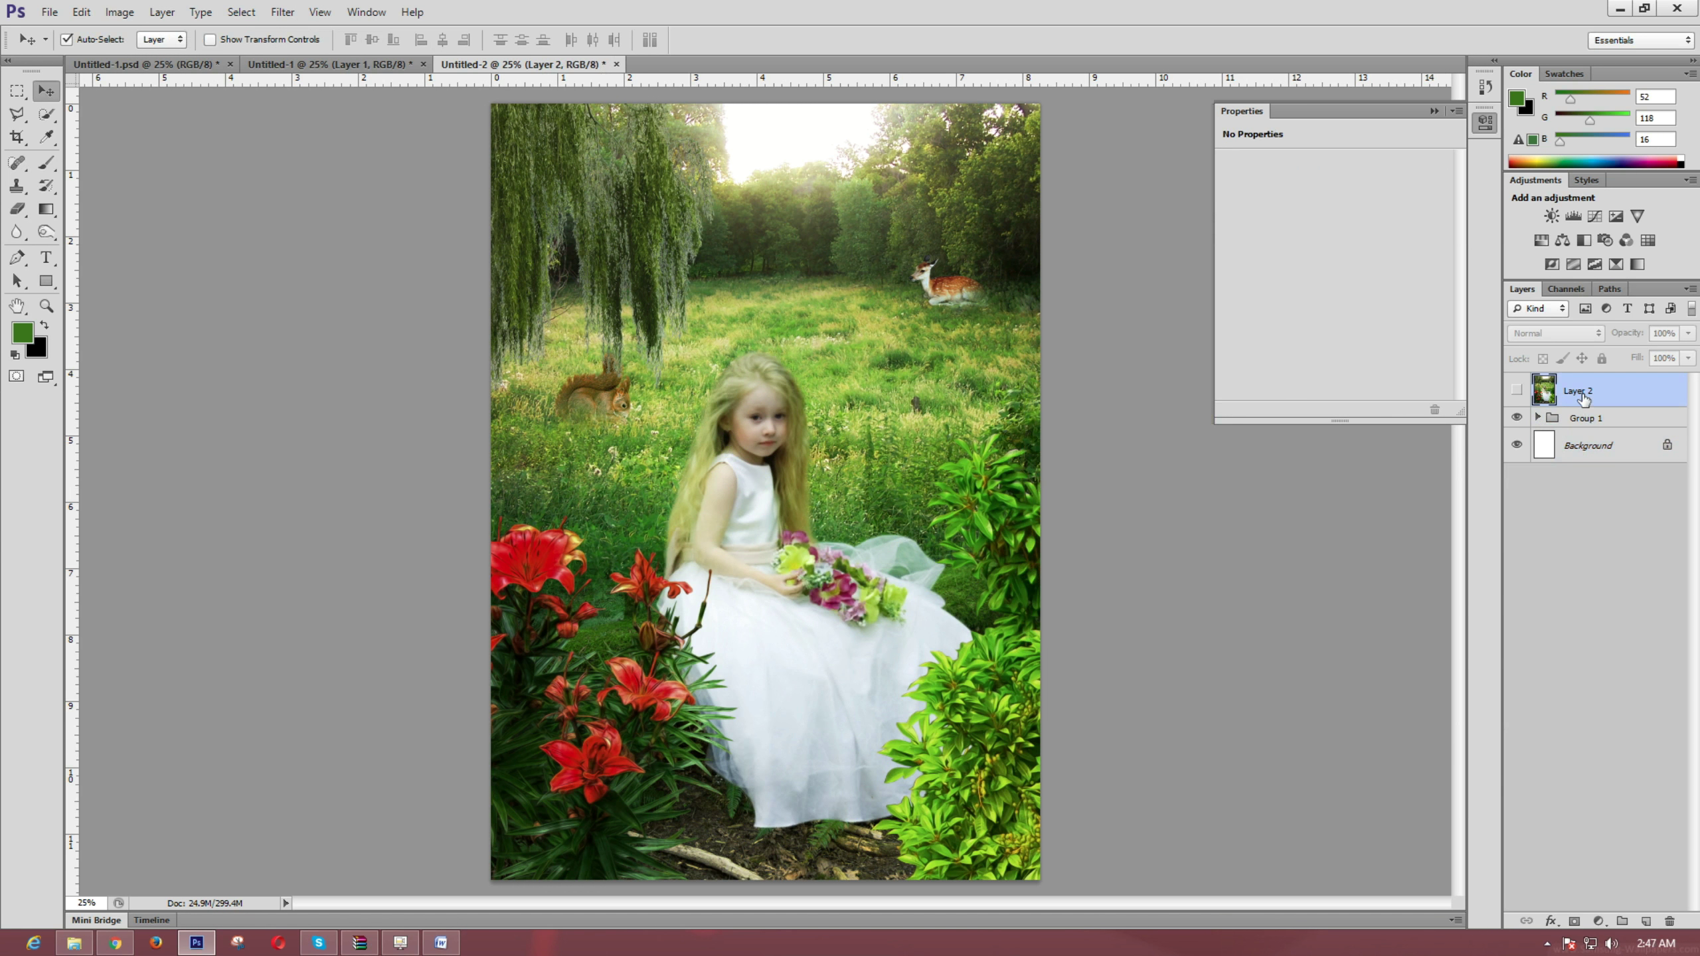
Restore Layer 2 after deleting it, zoom out to 16.7%, and reselect Layer 2 for filtering.
key("Delete")
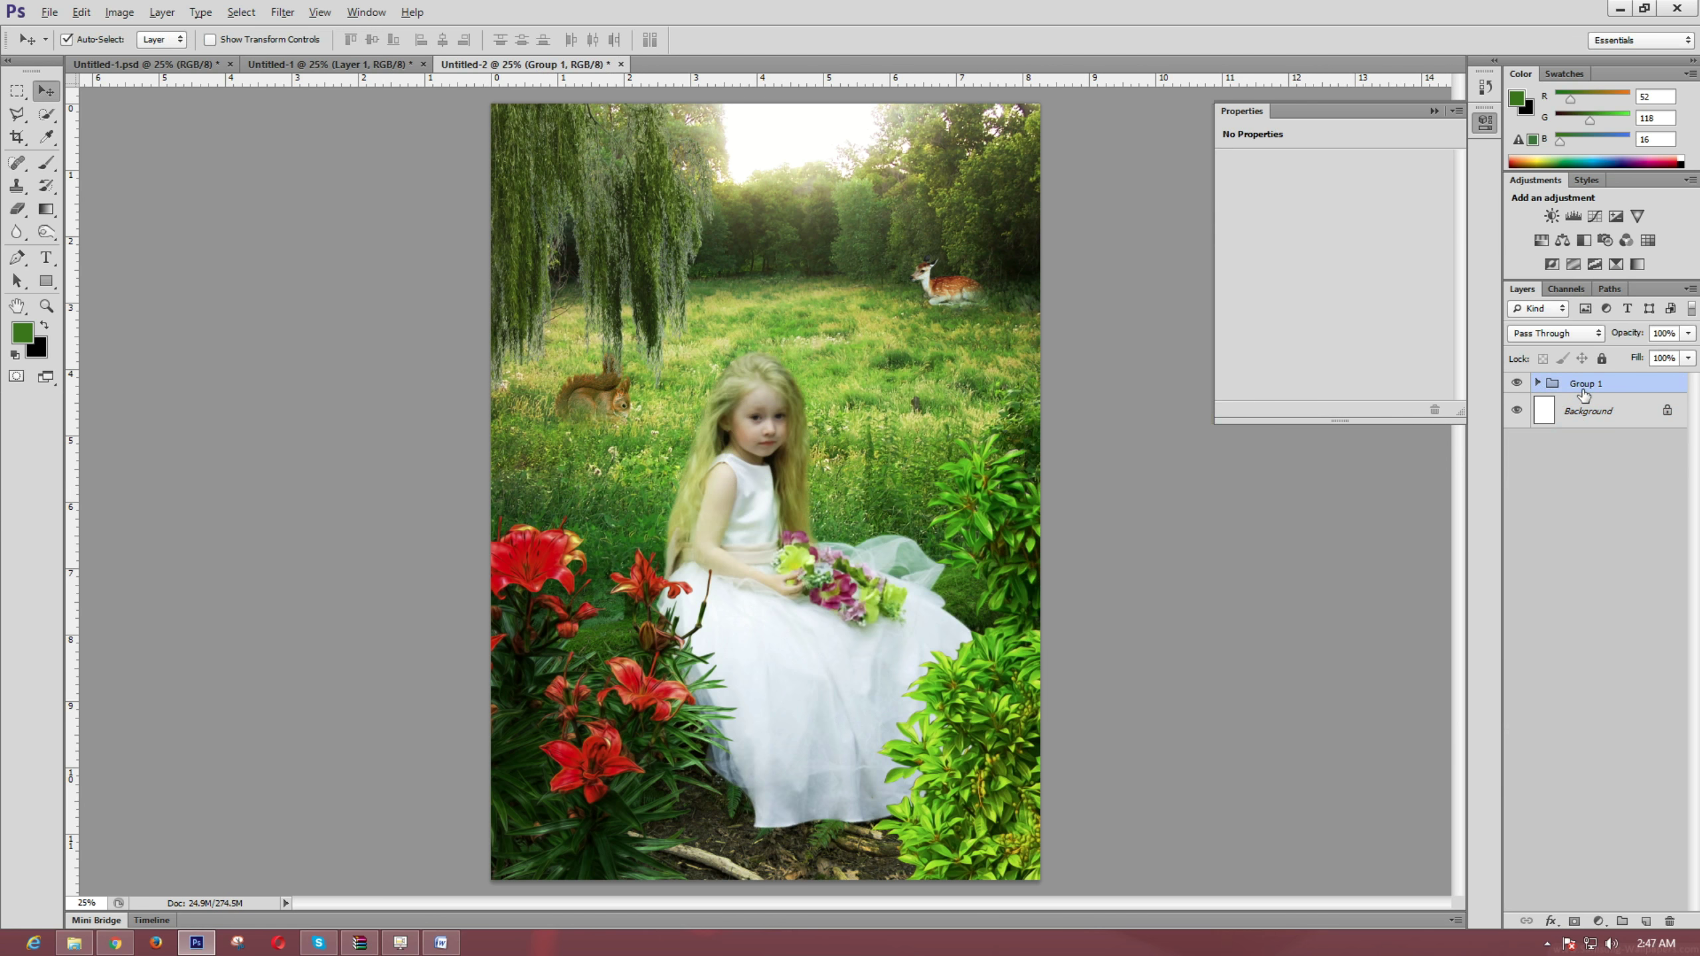
key("ctrl+z")
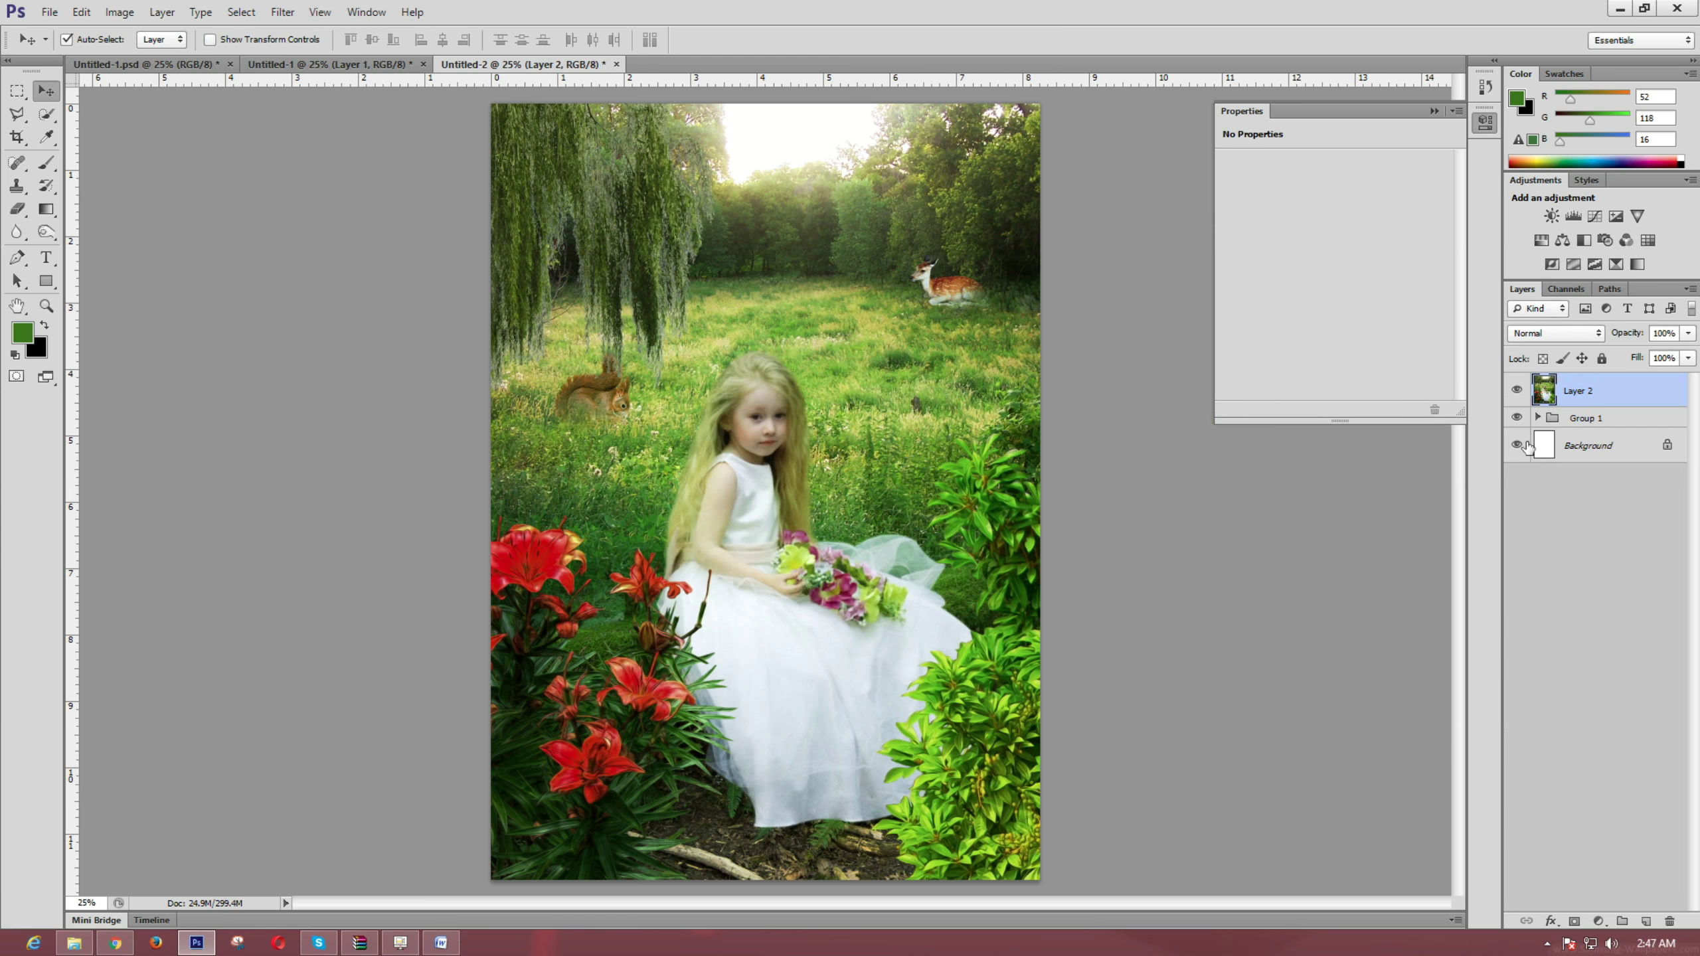
left_click(1584, 456)
left_click(288, 417)
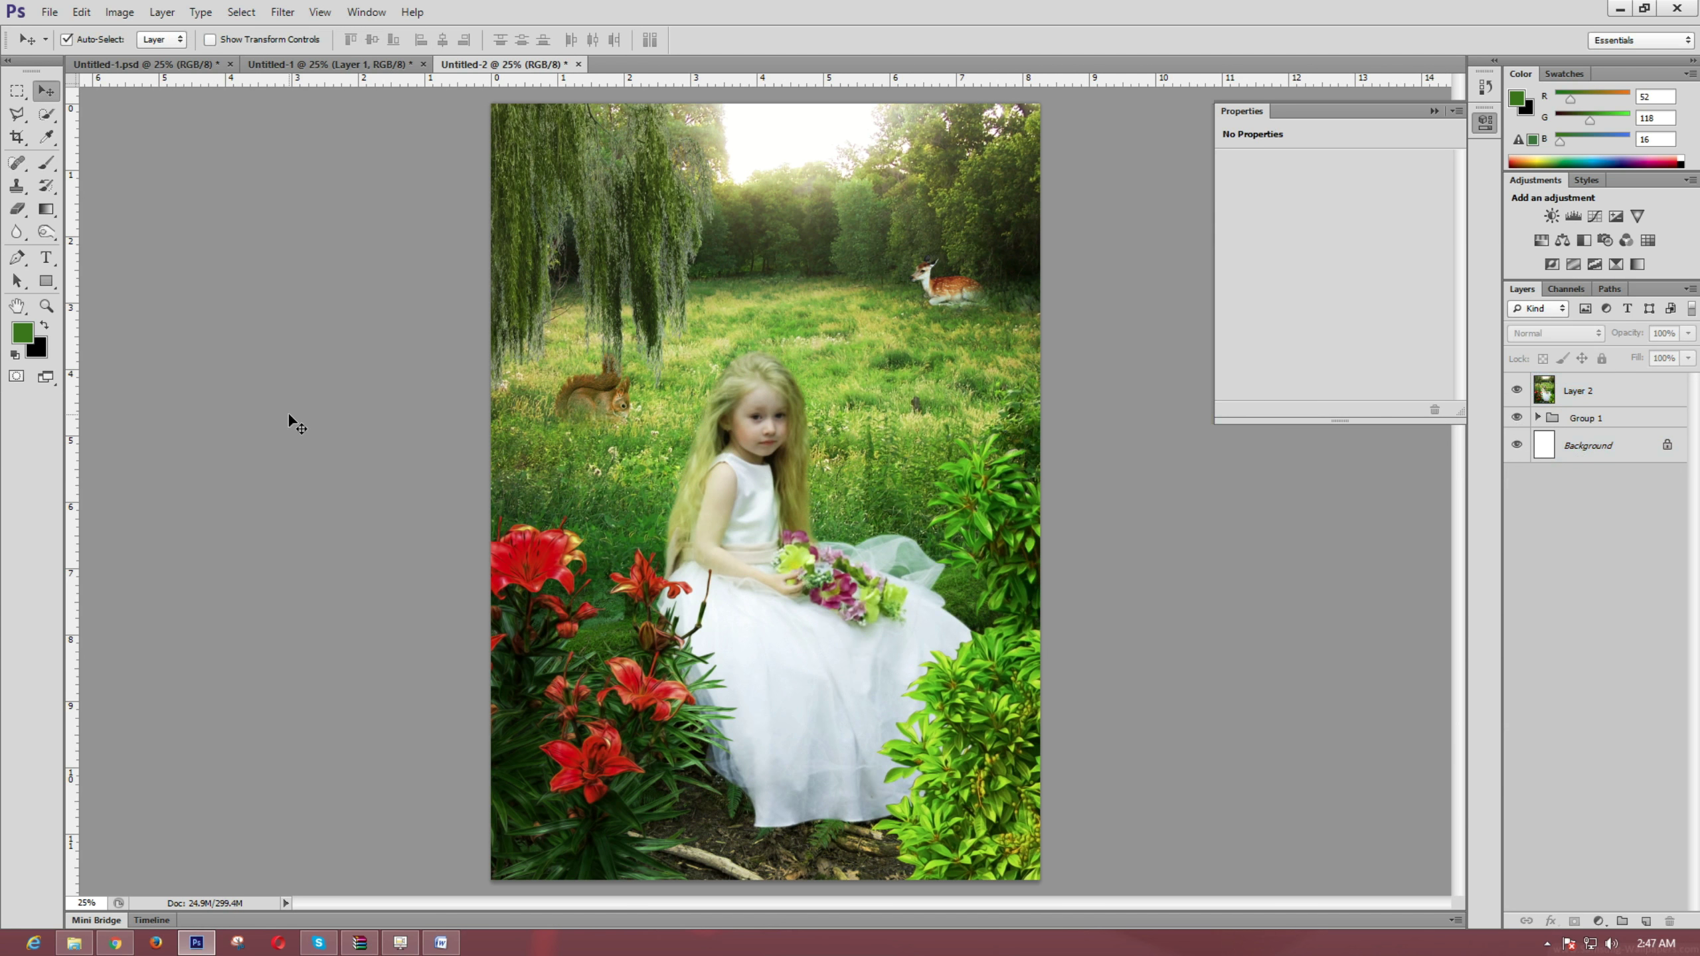
key("ctrl+minus")
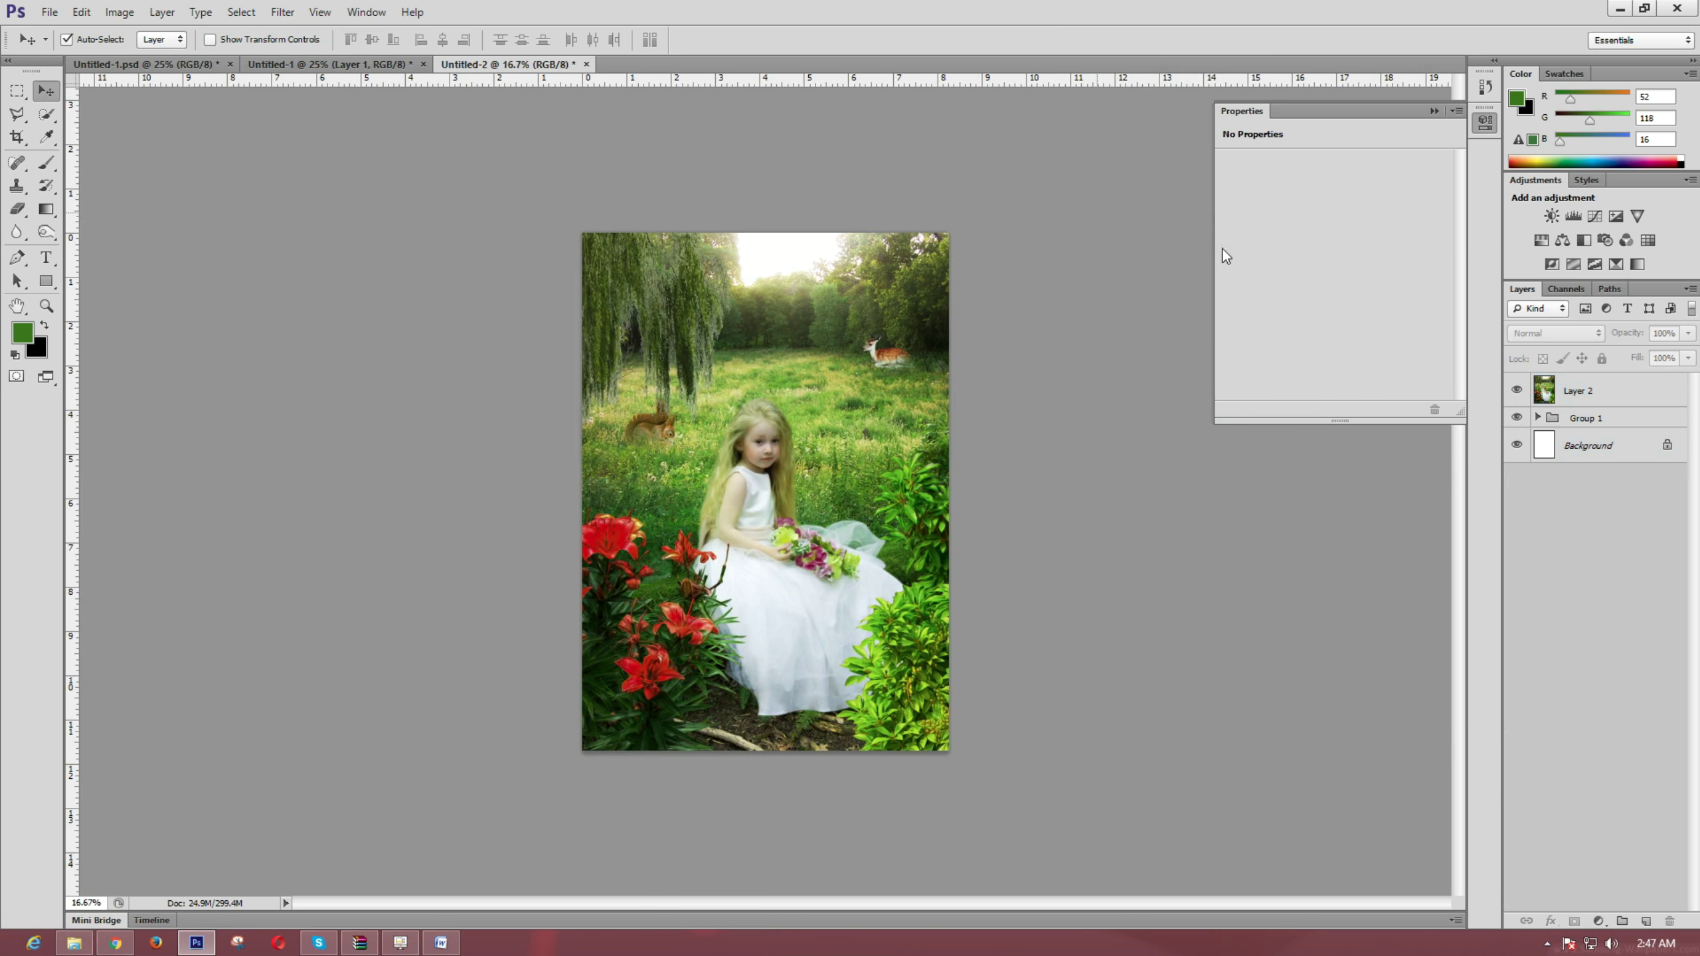
left_click(1591, 397)
left_click(282, 11)
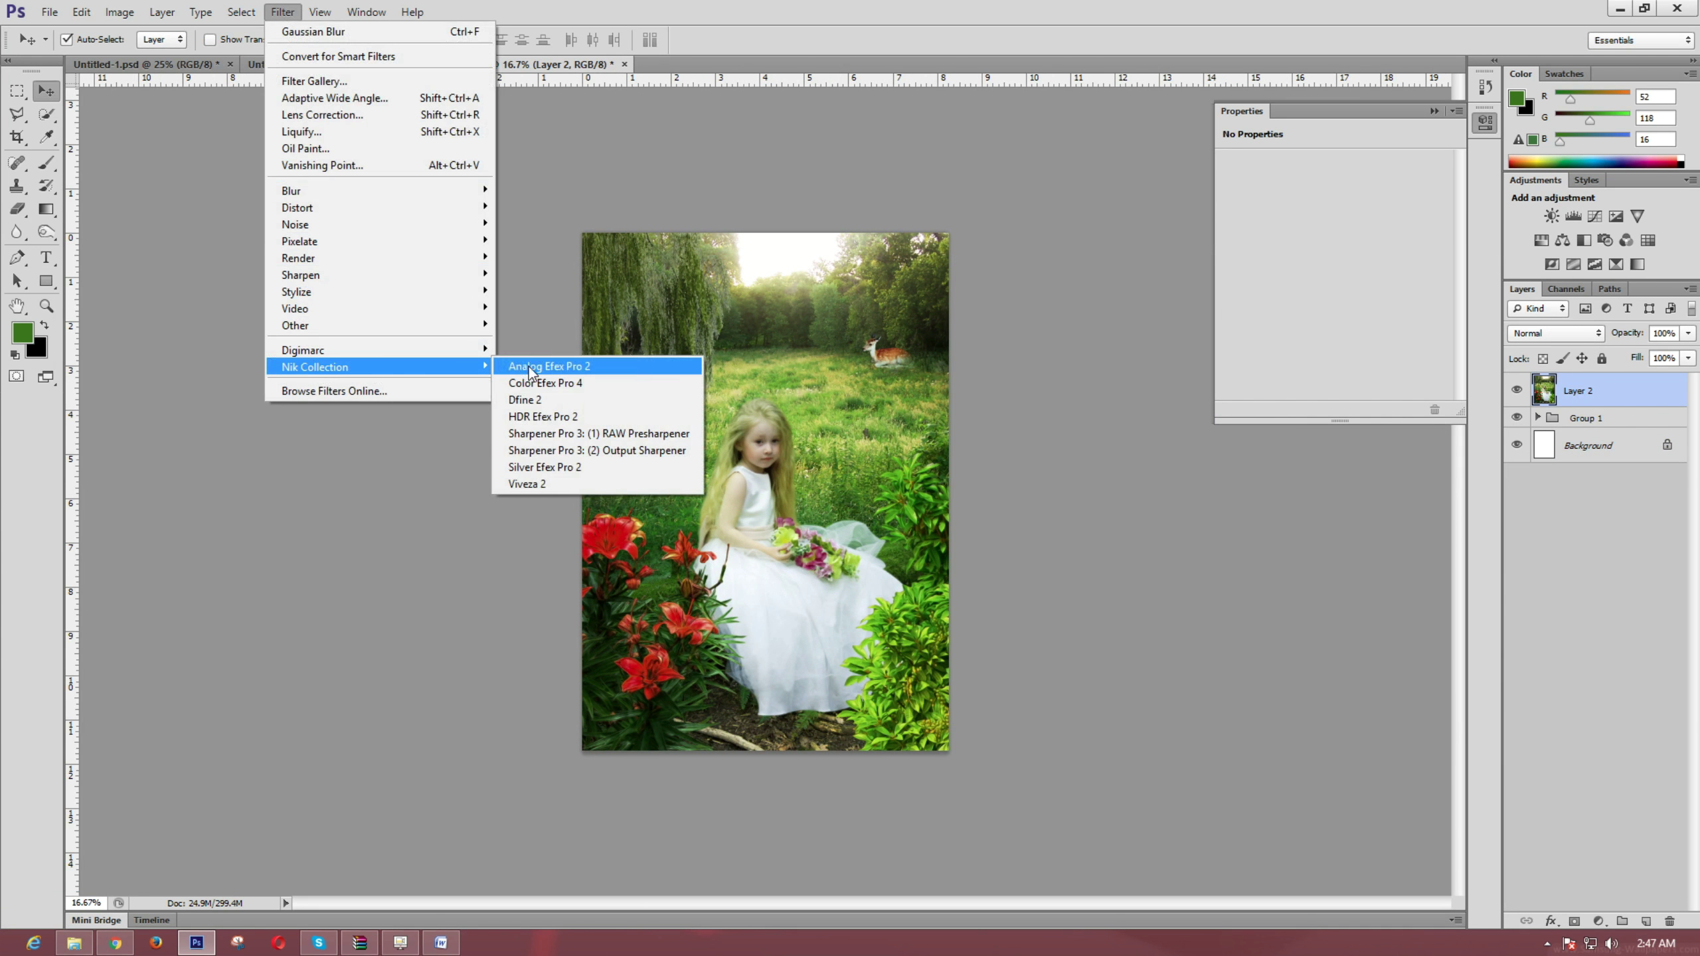
mouse_move(315, 367)
left_click(515, 368)
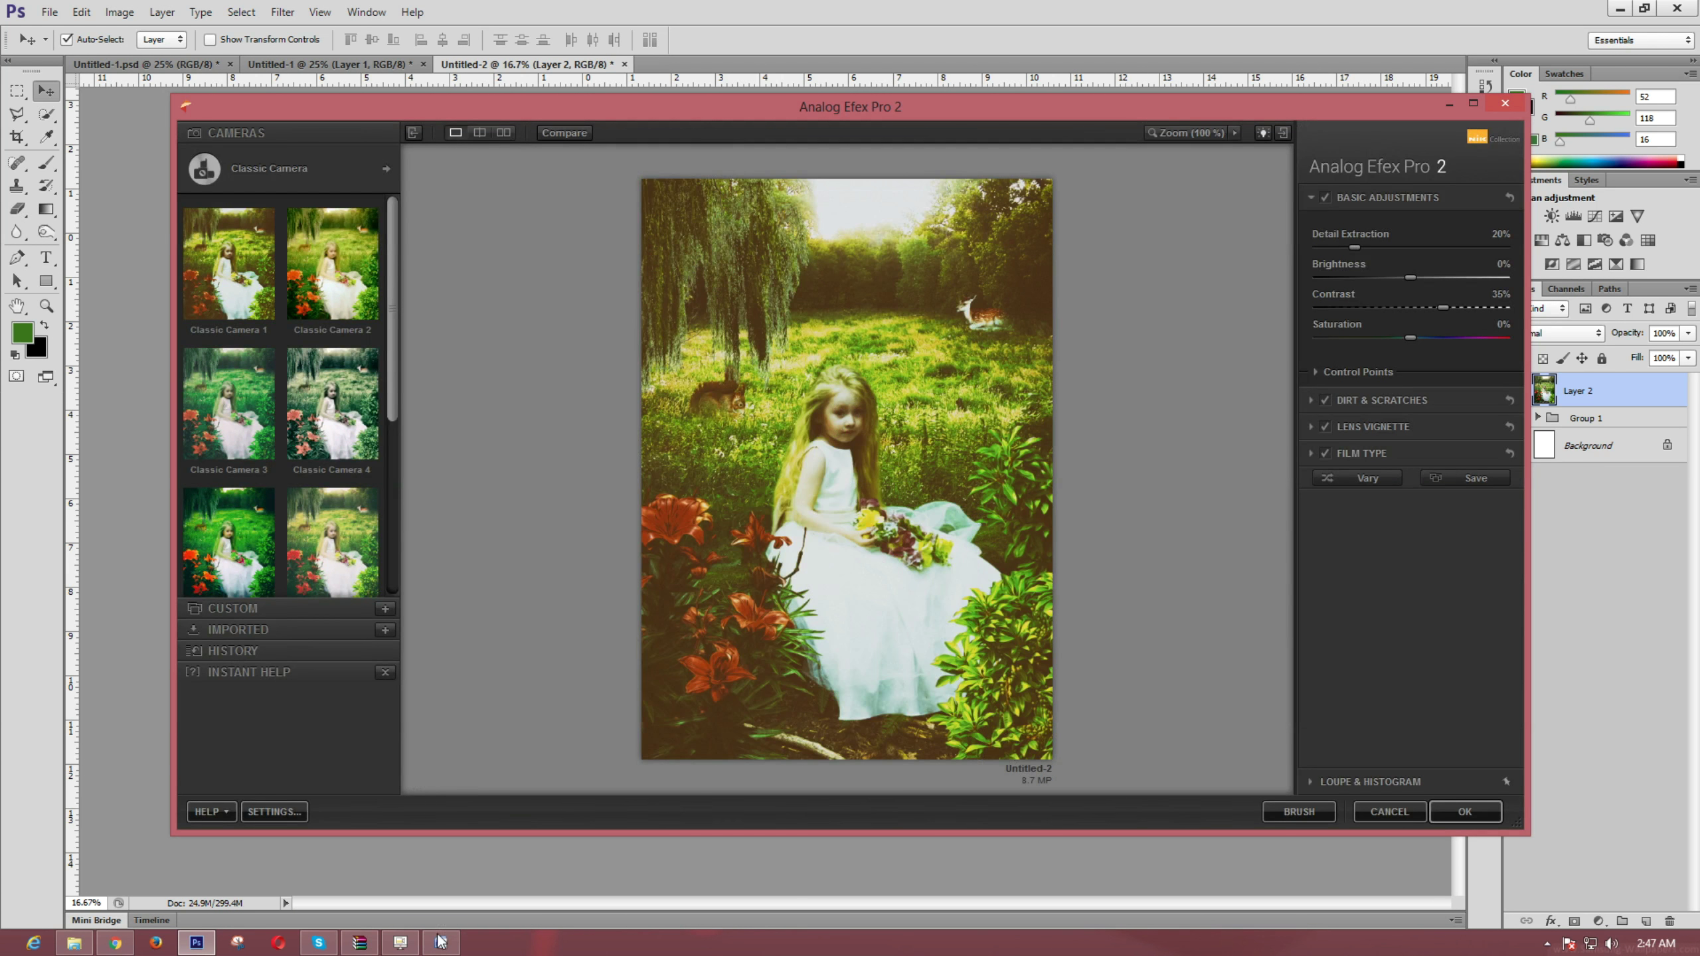
left_click(223, 401)
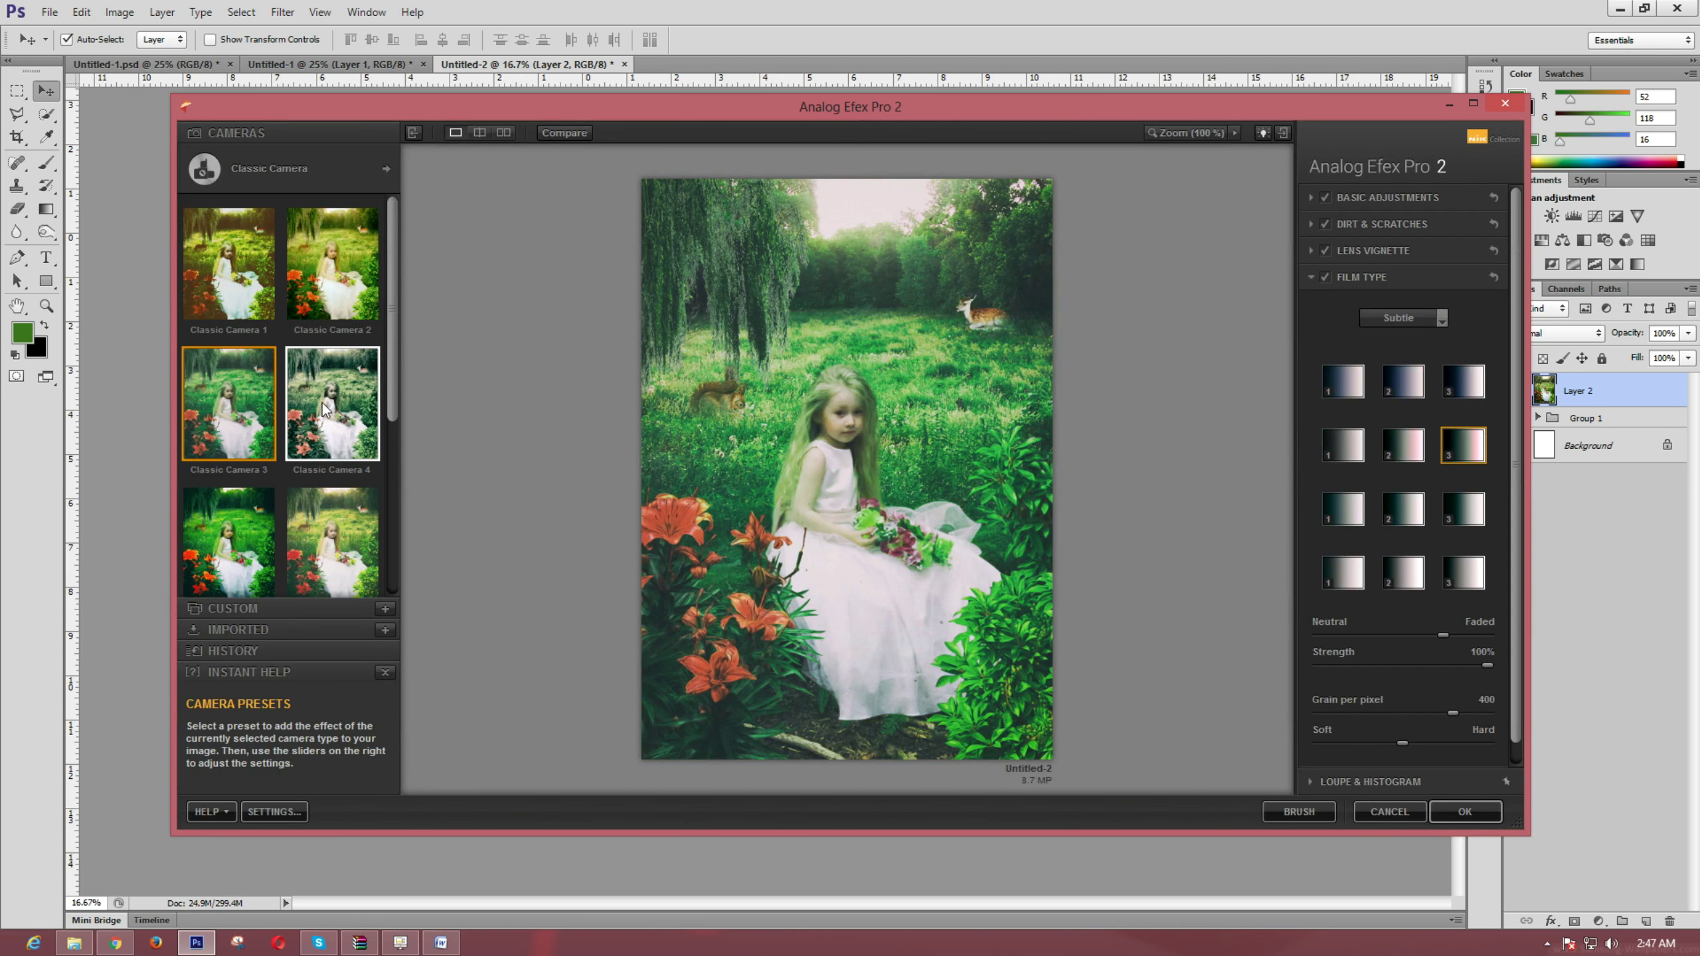
left_click(322, 401)
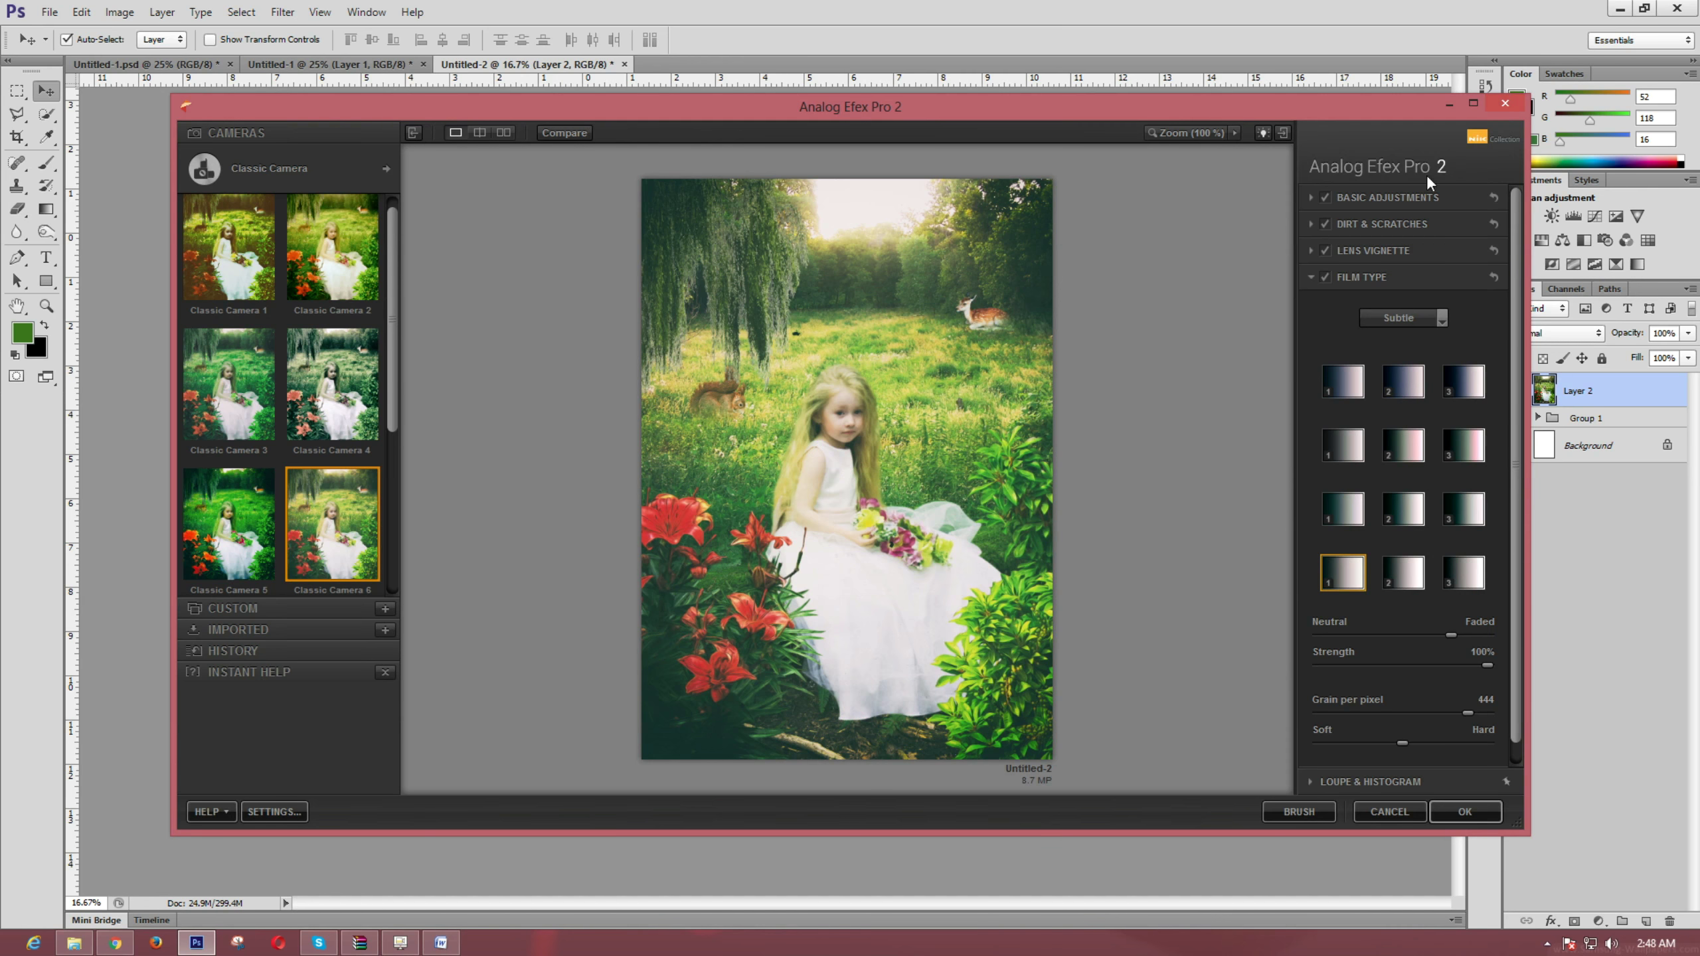
left_click(1507, 104)
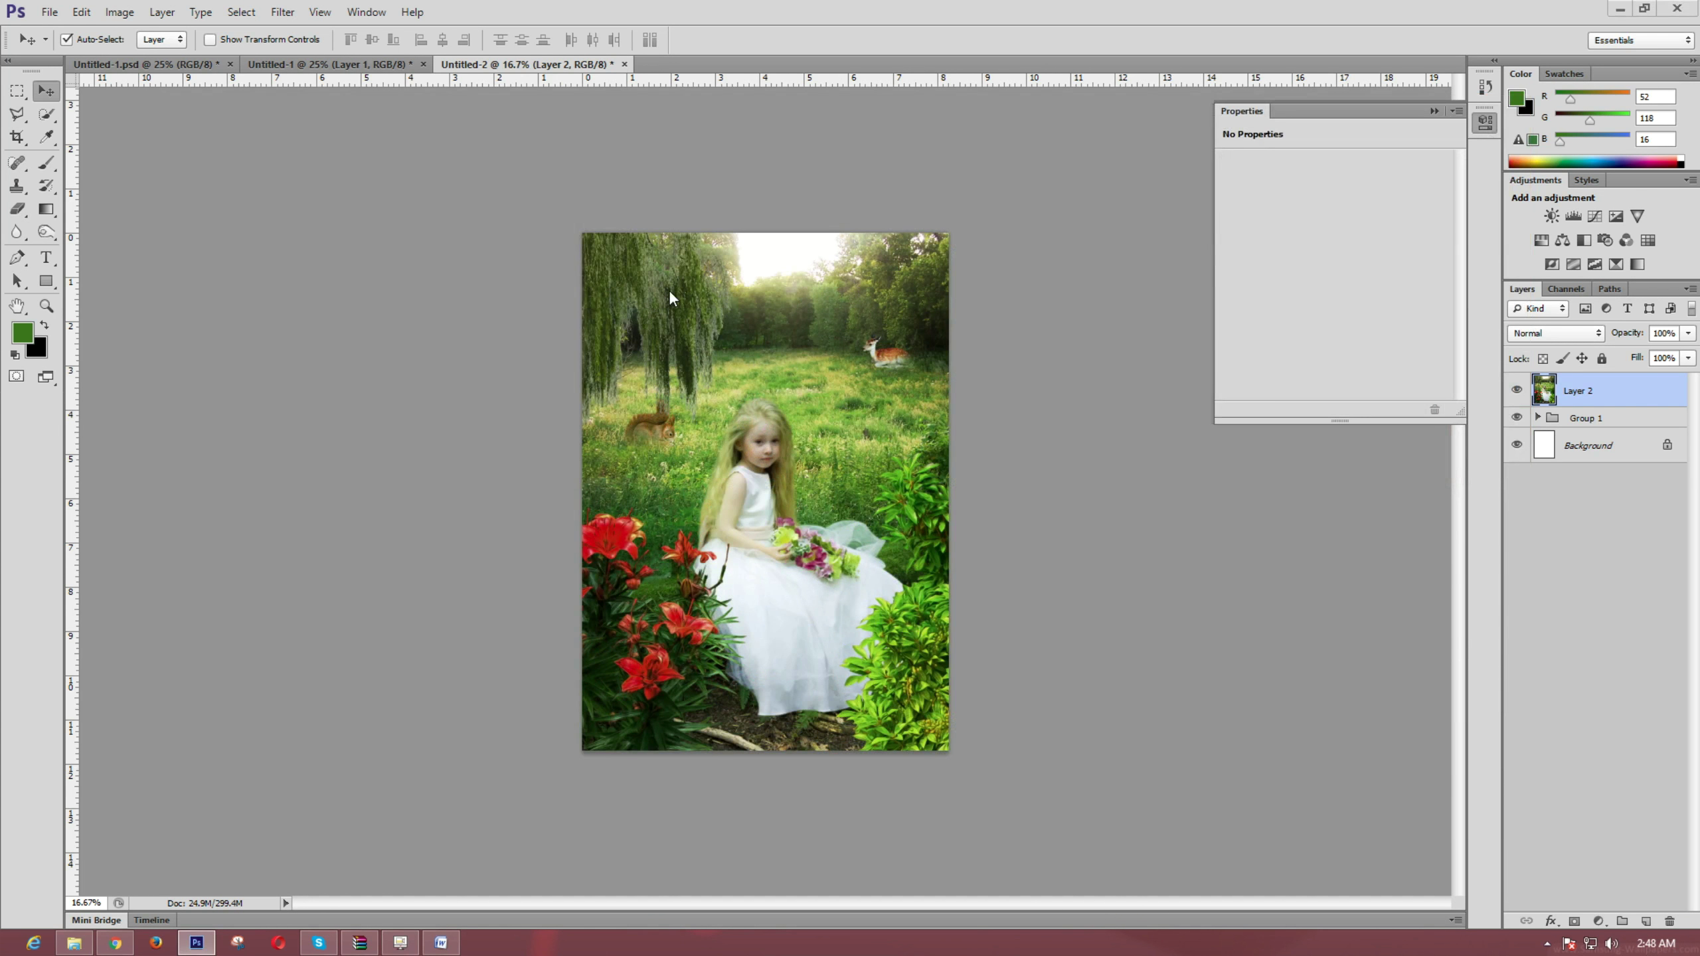
key("ctrl+plus")
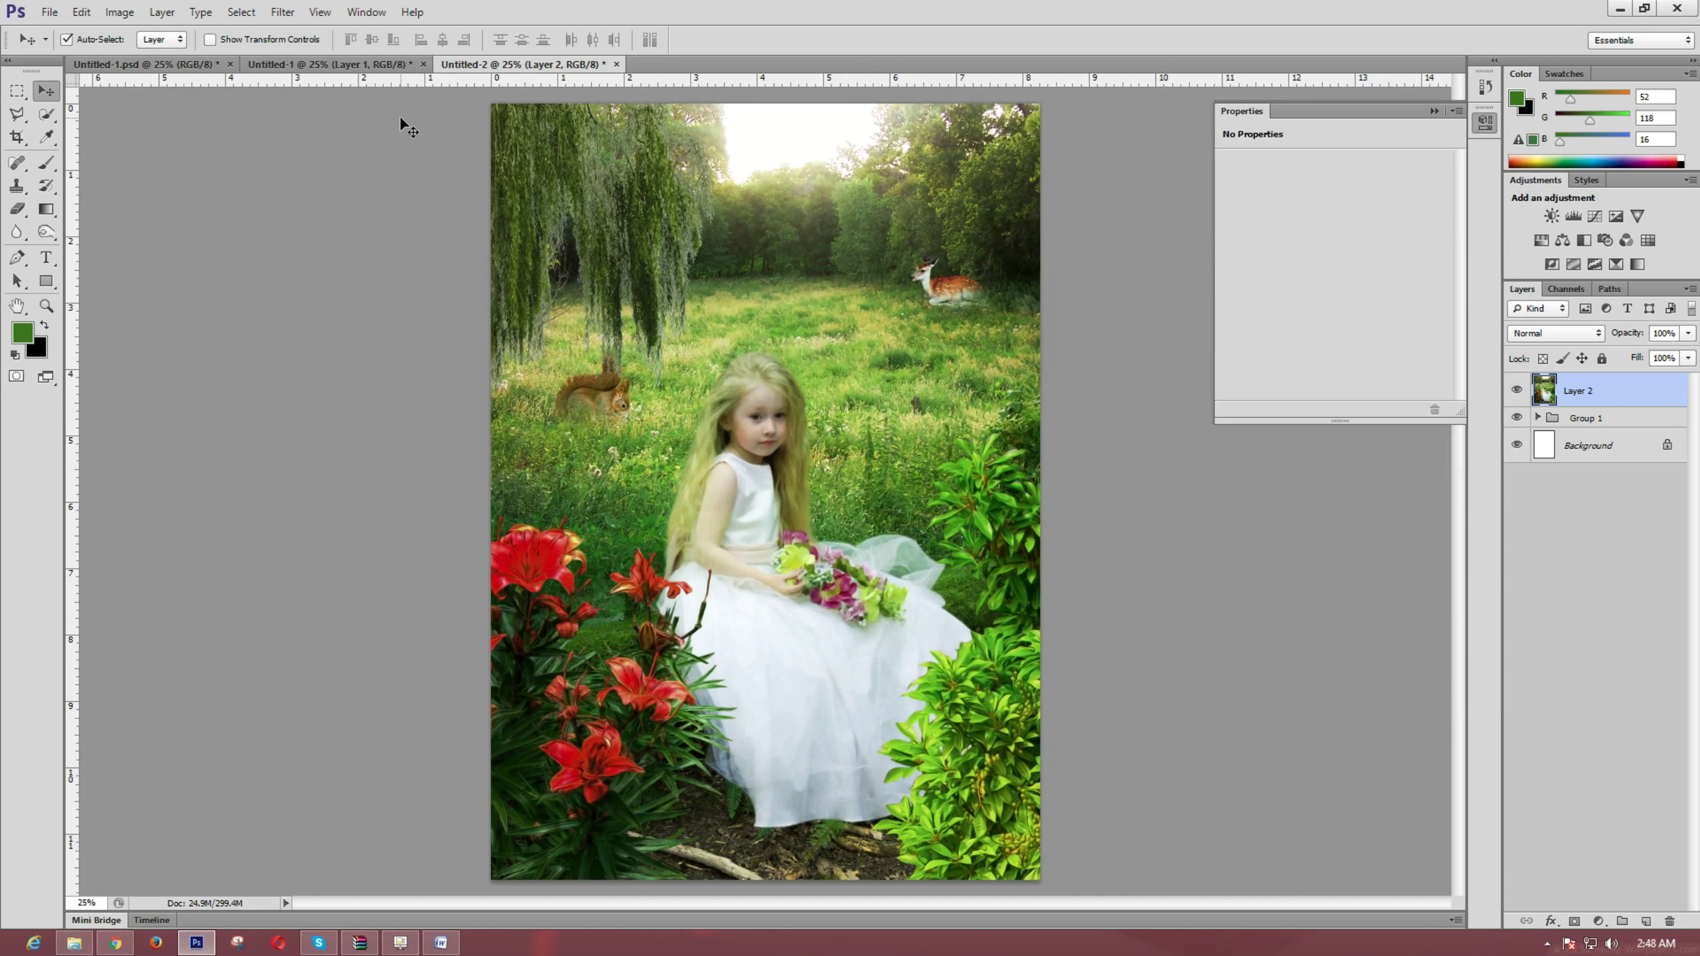
Apply a Color Efex Pro 4 Bi-Color User Defined tint with near-zero opacity, more blend, lowered vertical shift.
left_click(282, 11)
mouse_move(378, 367)
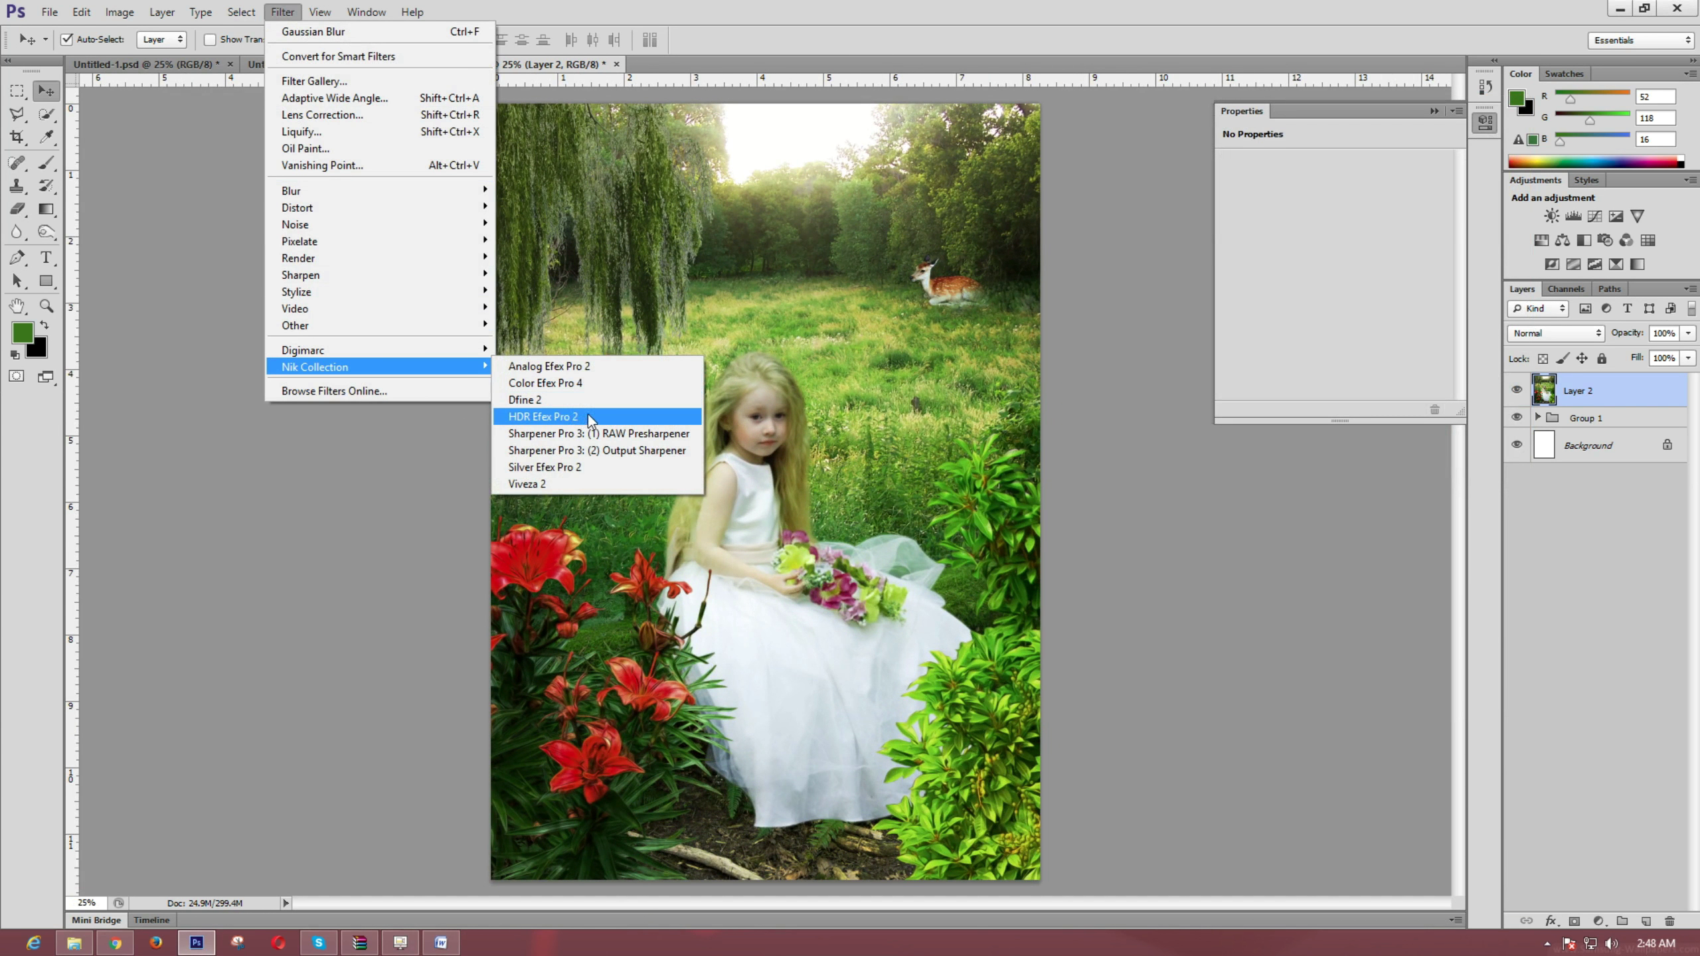
left_click(545, 382)
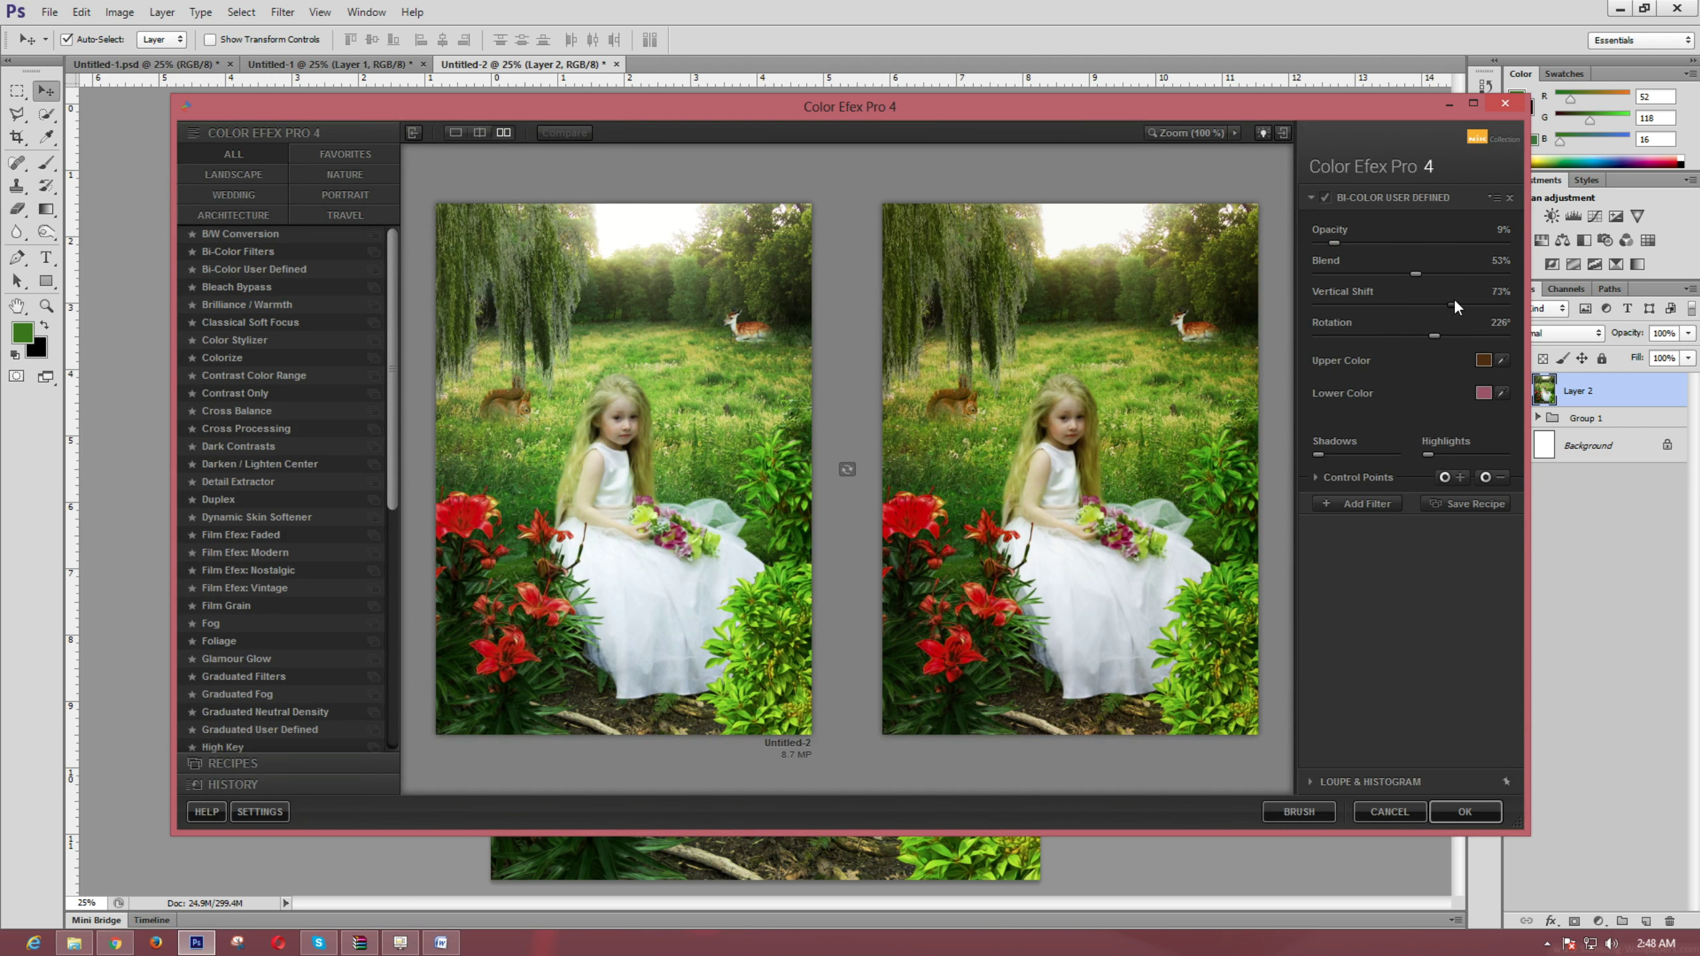
left_click_drag(1466, 302, 1421, 307)
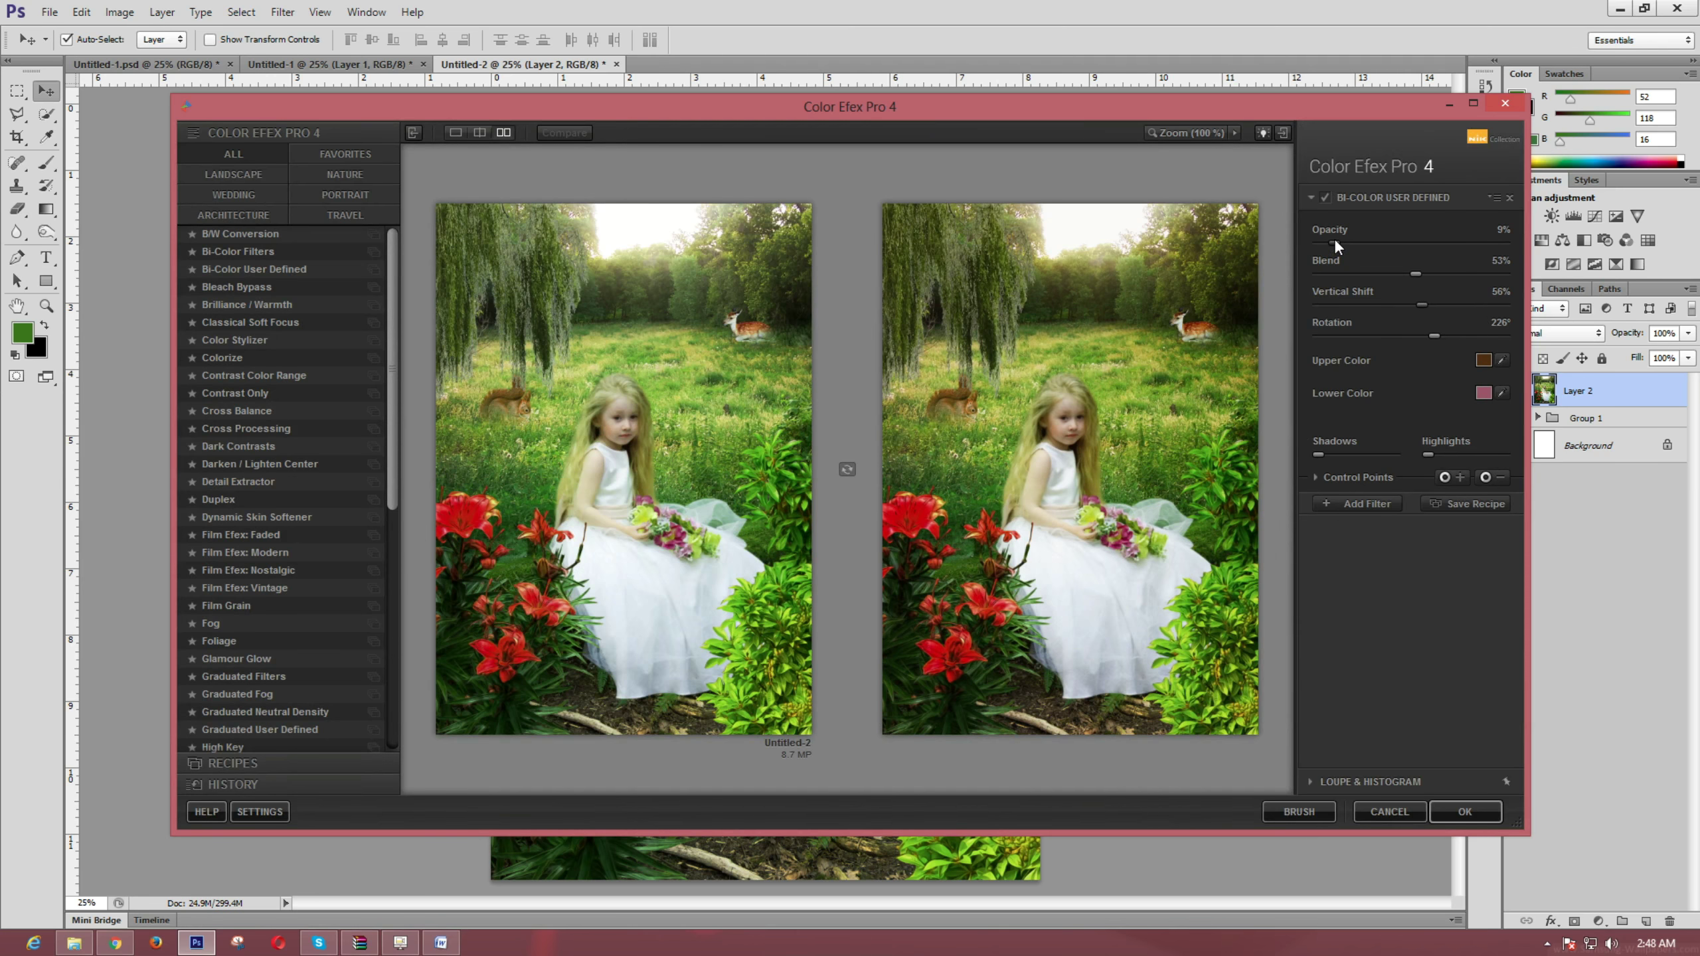
left_click_drag(1344, 243, 1323, 245)
left_click_drag(1401, 274, 1425, 274)
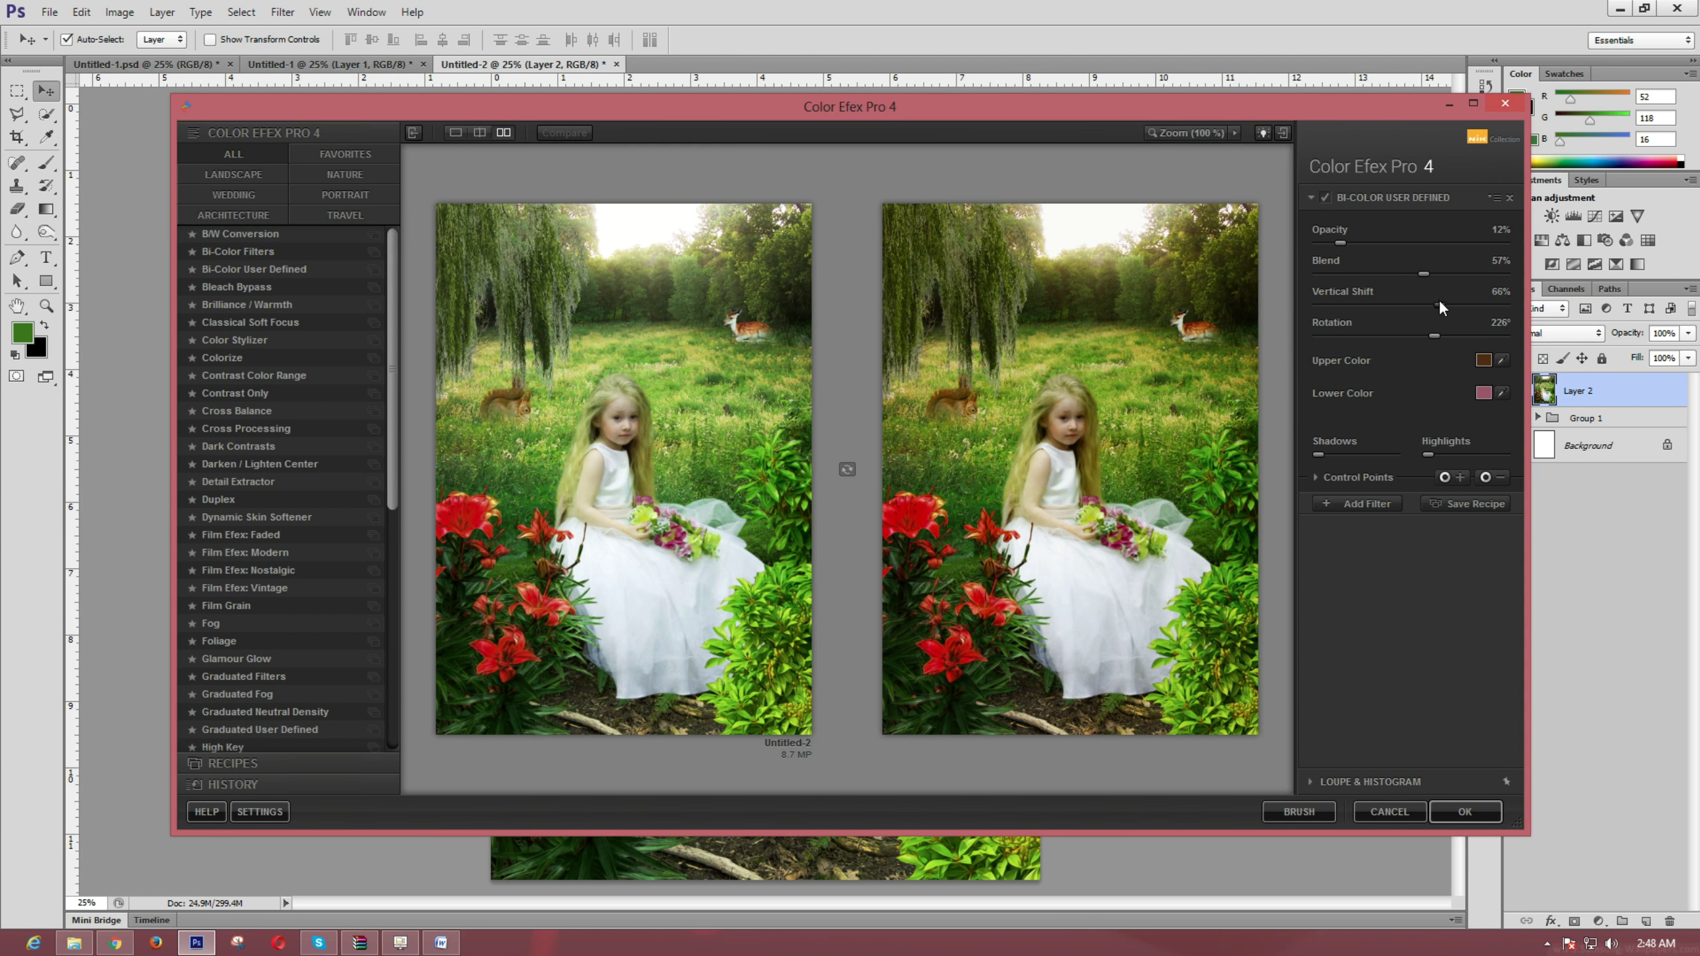
left_click_drag(1439, 298, 1434, 298)
left_click_drag(1341, 244, 1330, 244)
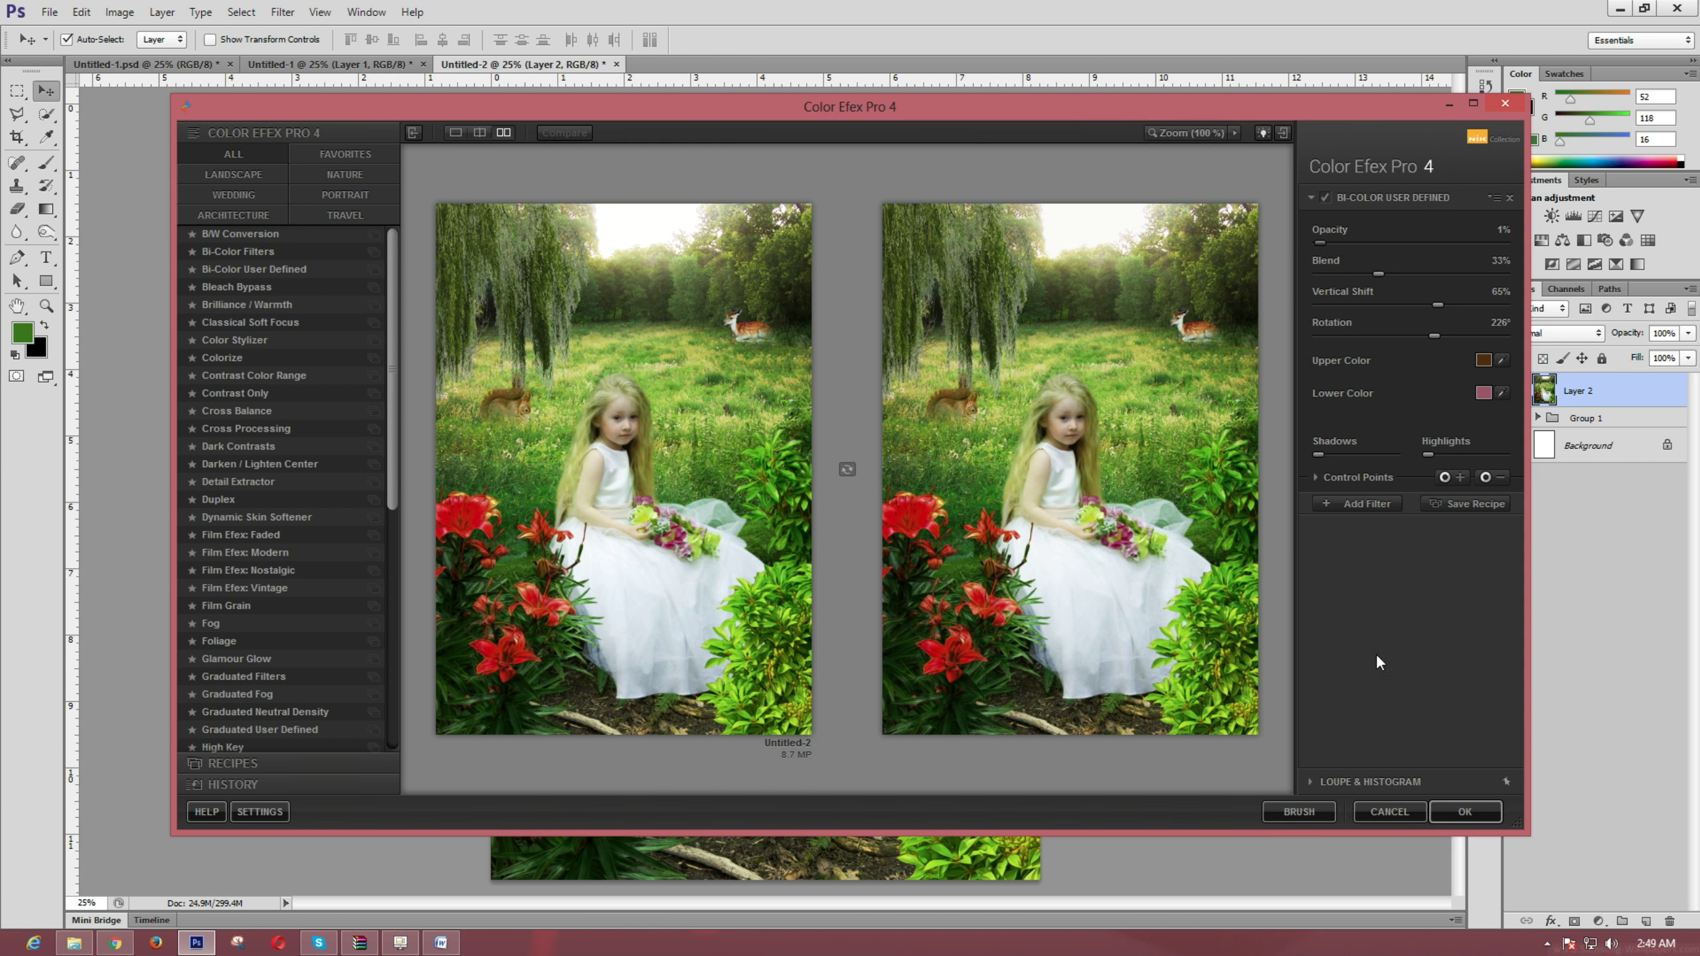
left_click(1449, 808)
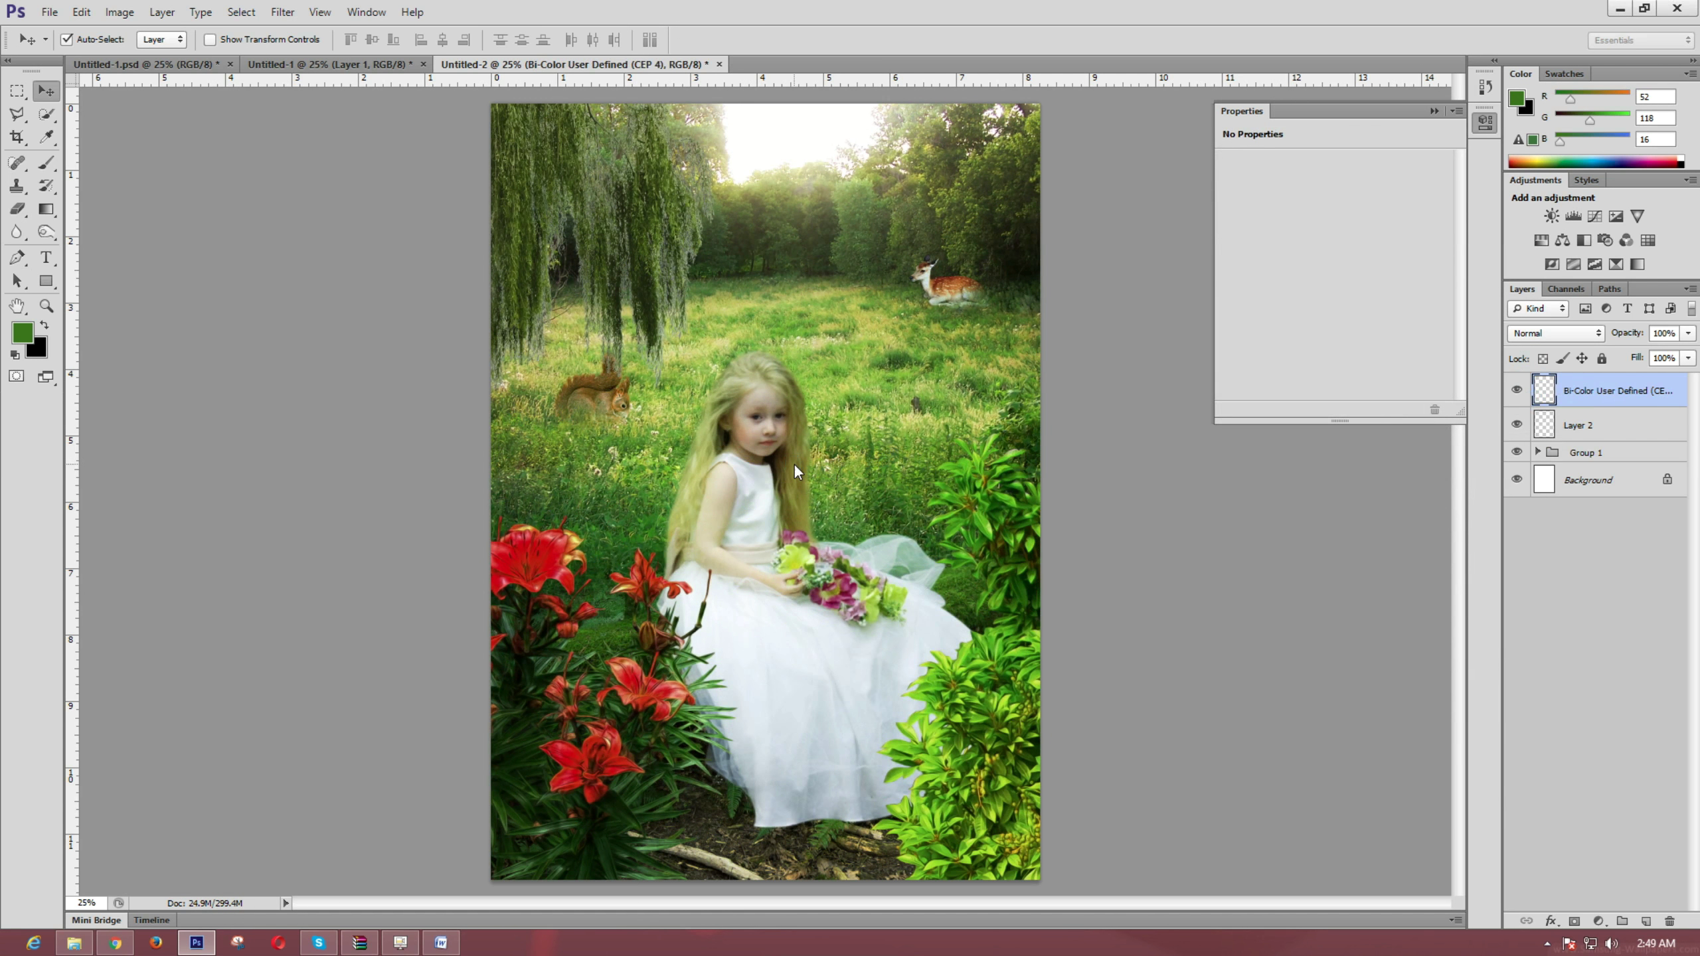
Hide Layer 2 beneath the tinted layer and clear the Bi-Color layer selection.
left_click(1516, 423)
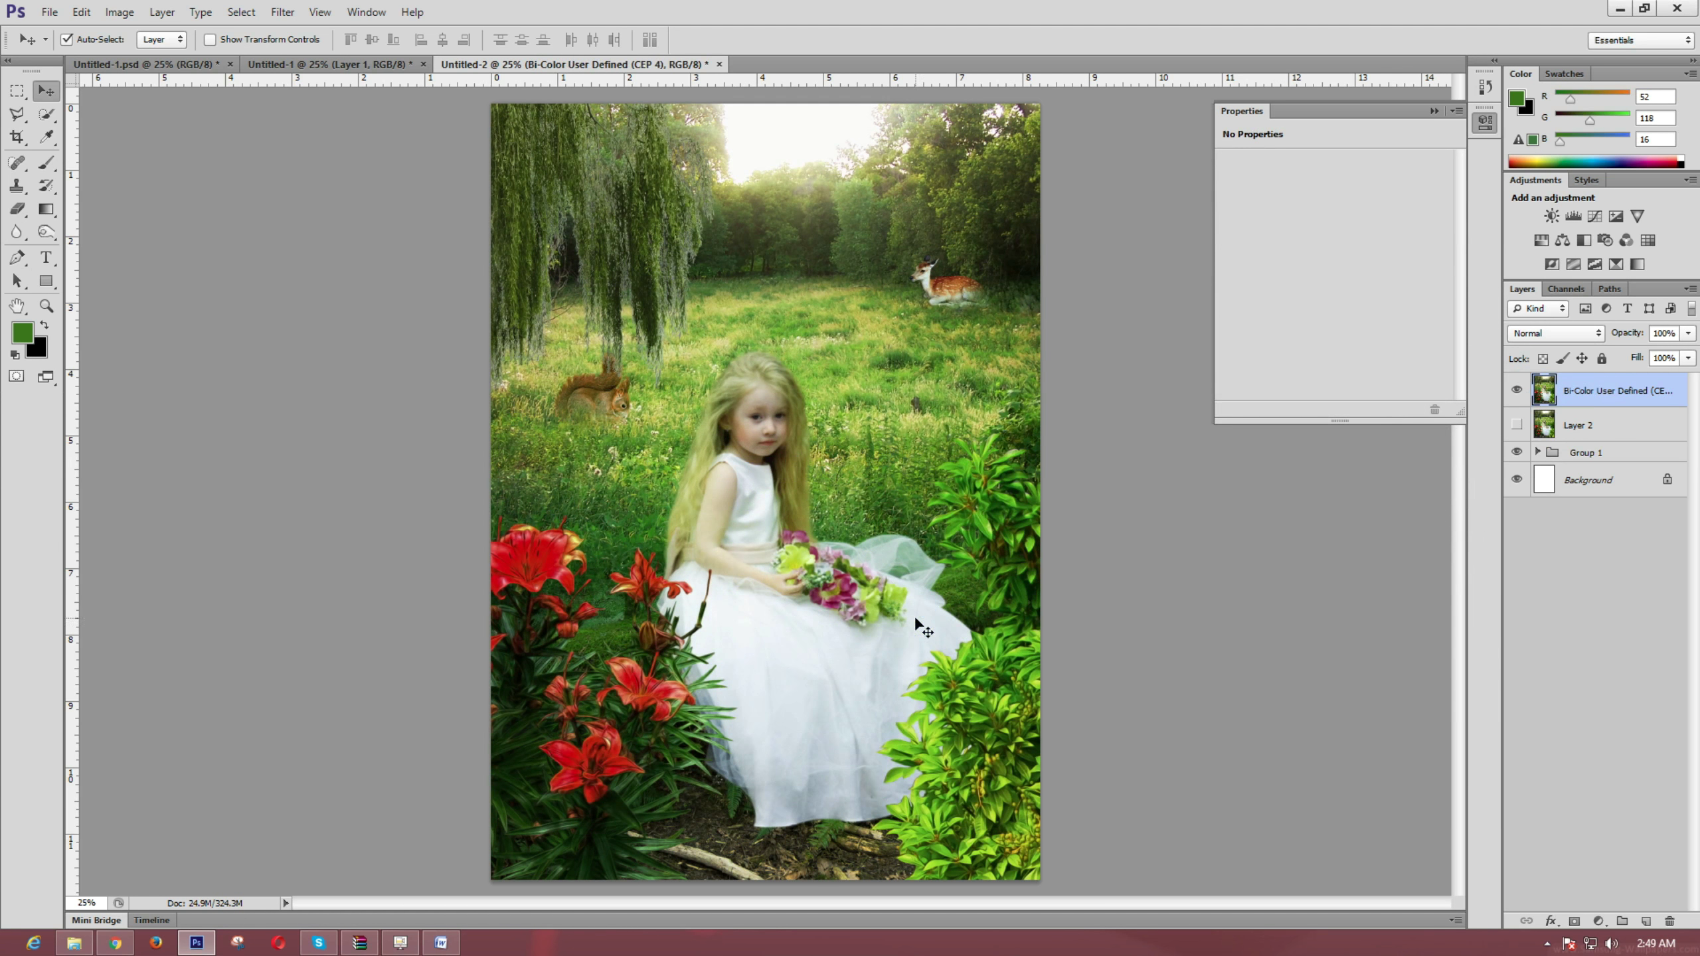
left_click(410, 350)
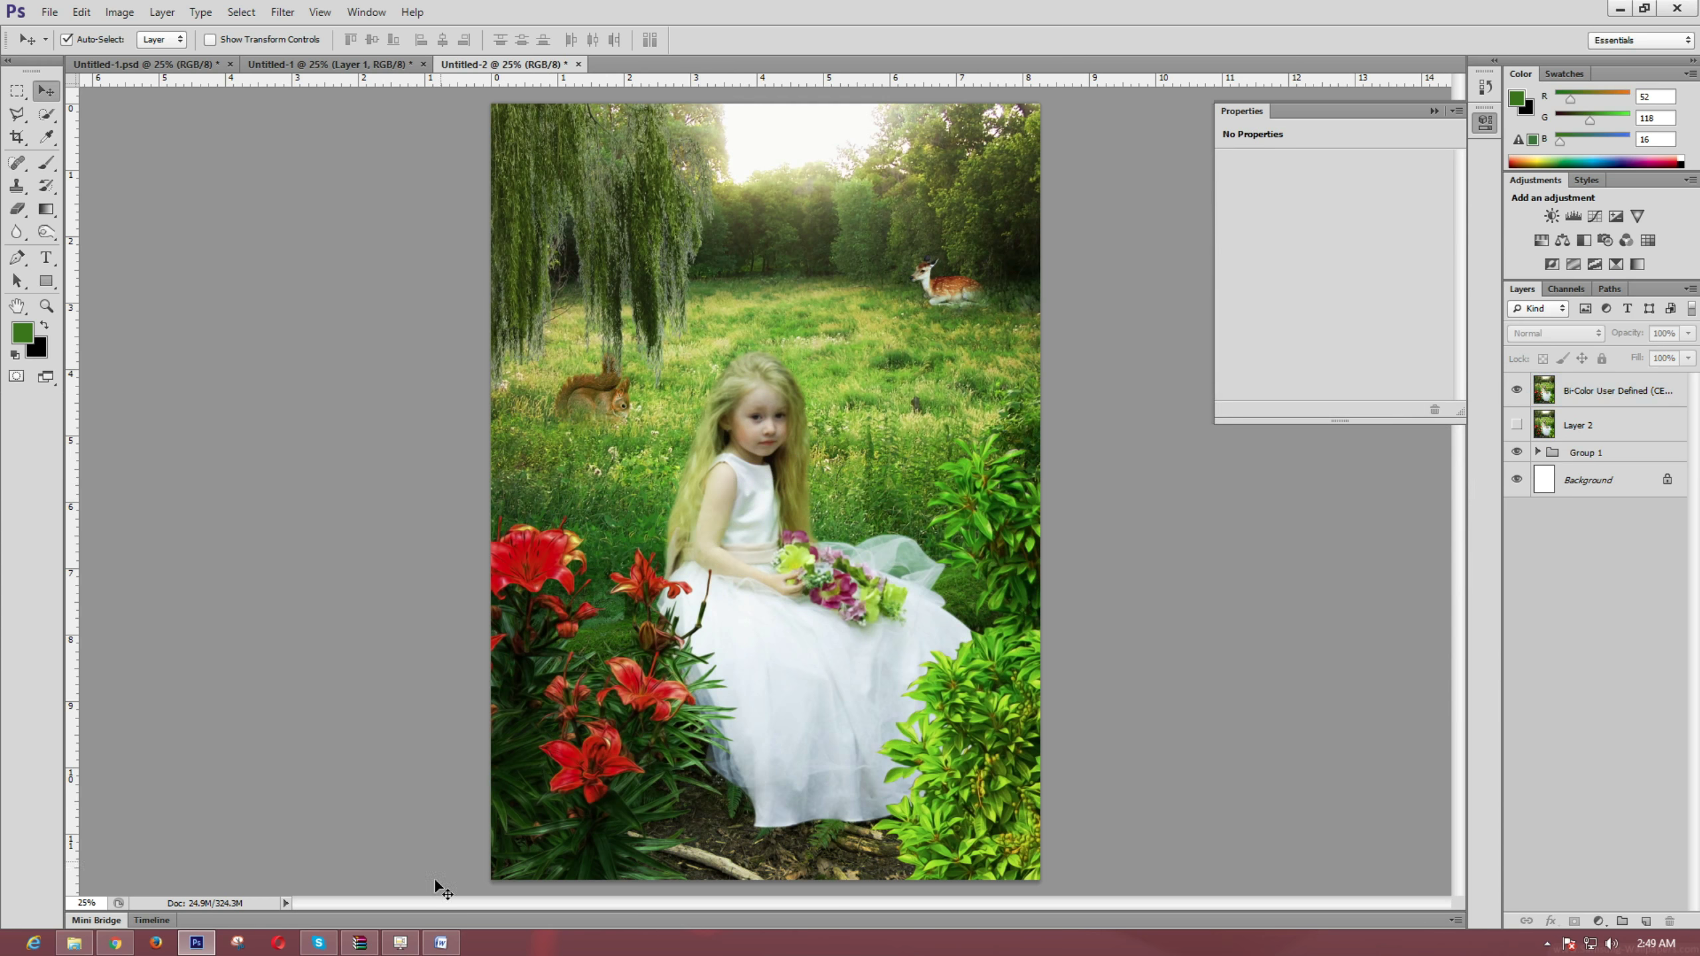